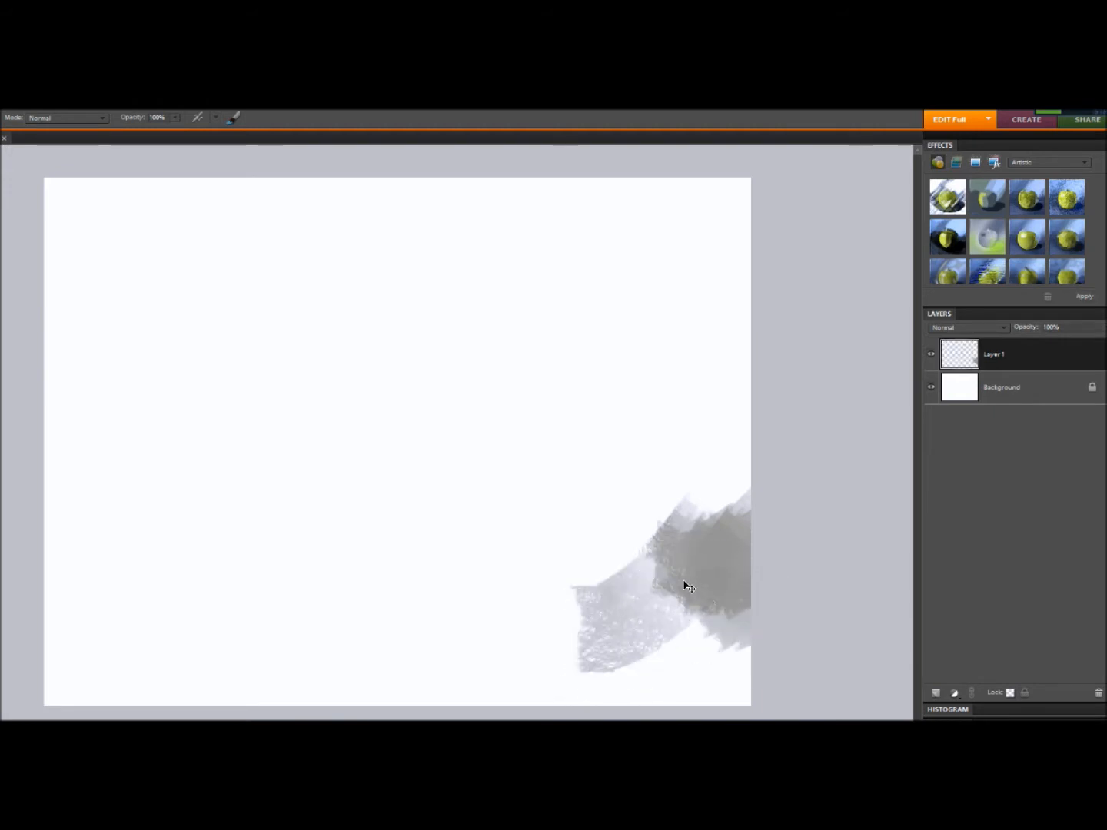
- Undo the grey test strokes on Layer 1 and set the foreground colour to grey #737373
key(ctrl+z)
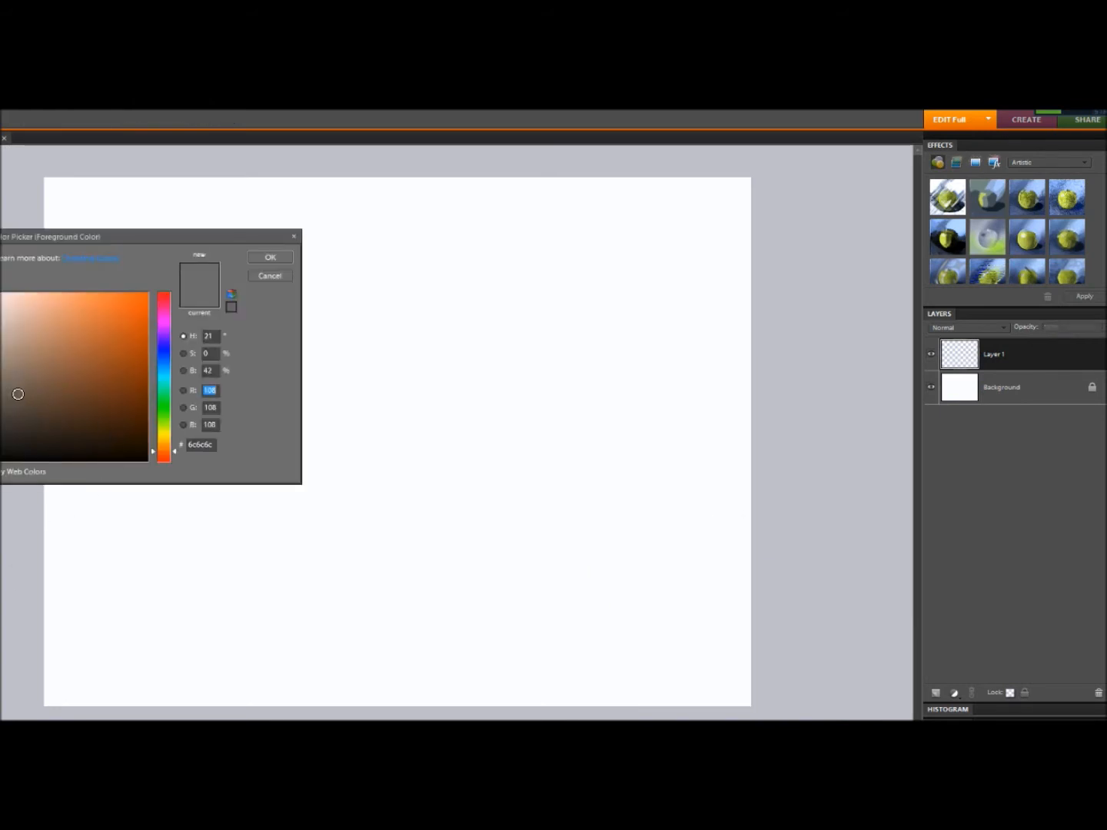
drag(17, 395, 0, 393)
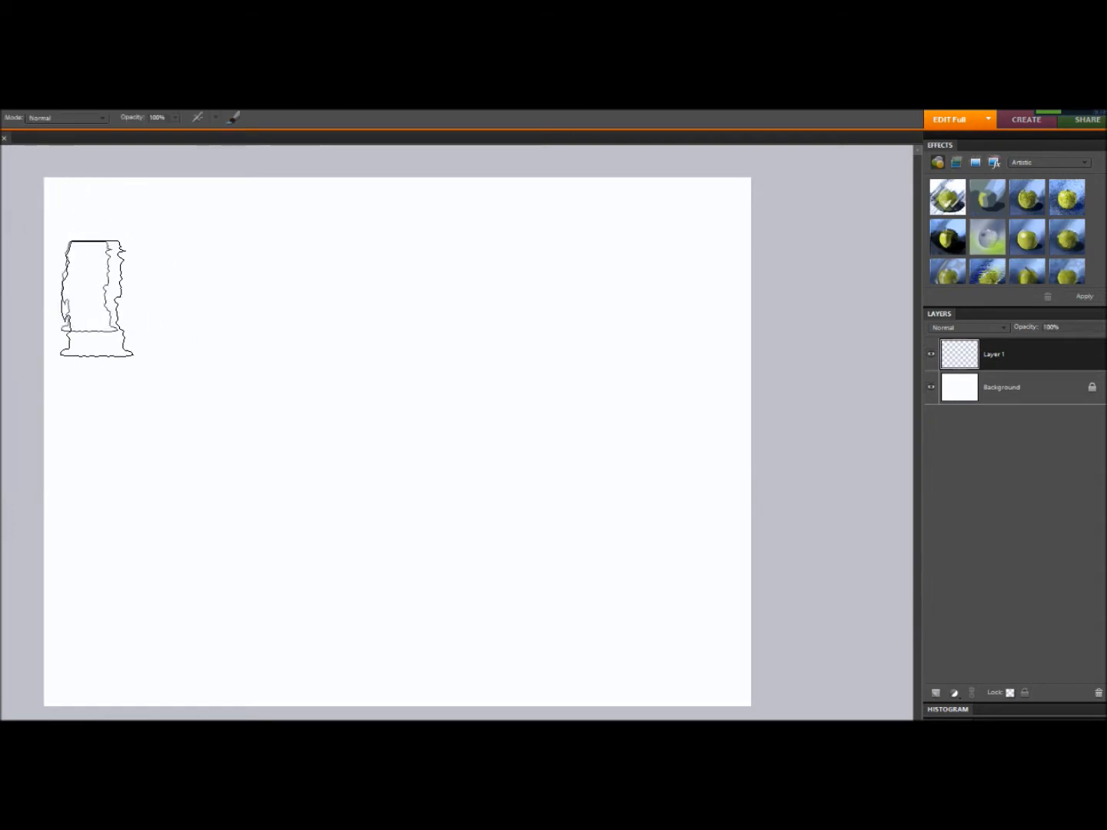
key(ctrl+l)
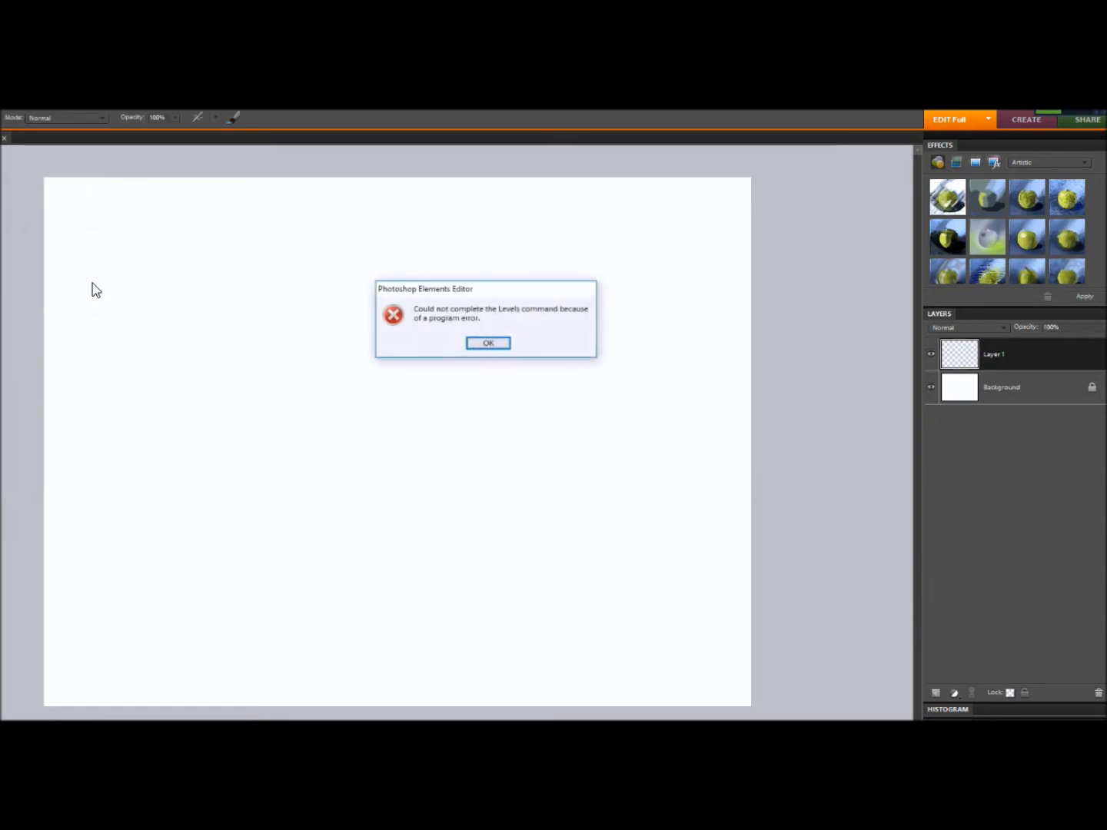
click(501, 342)
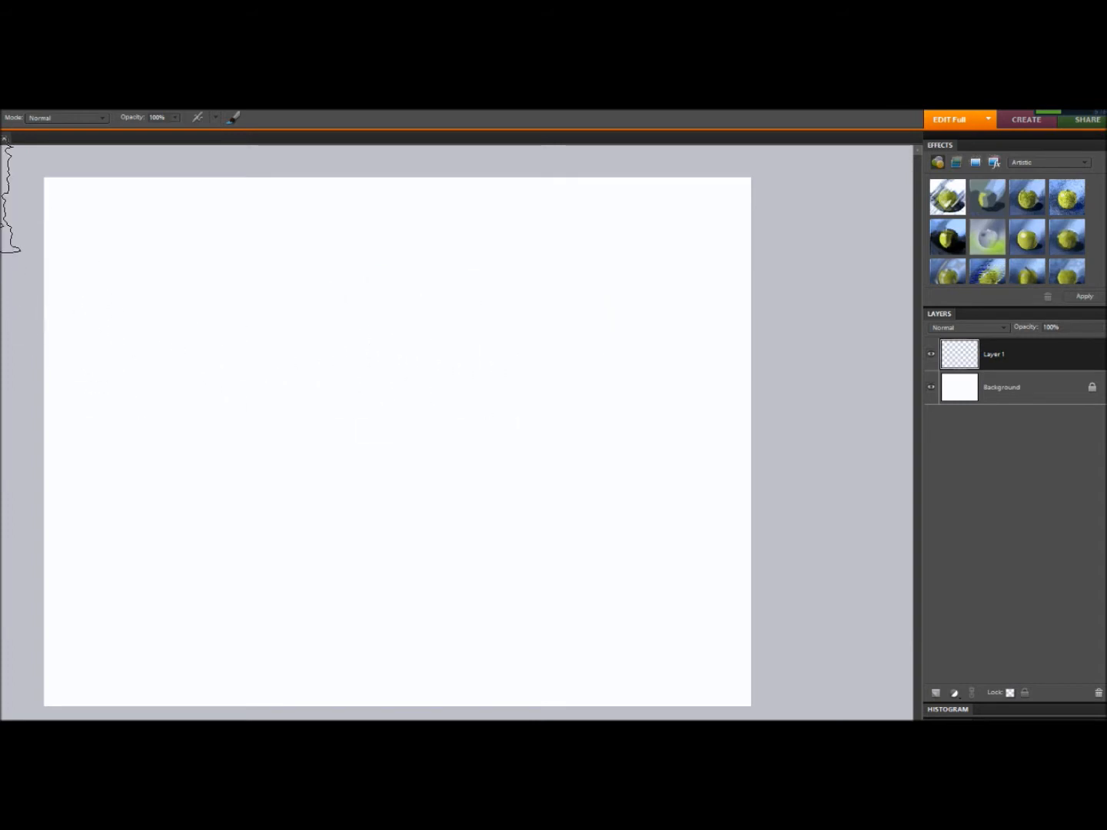
- Set the foreground colour to mid grey #858585 and fill Layer 1 with it in Normal mode at 100% opacity
click(1, 607)
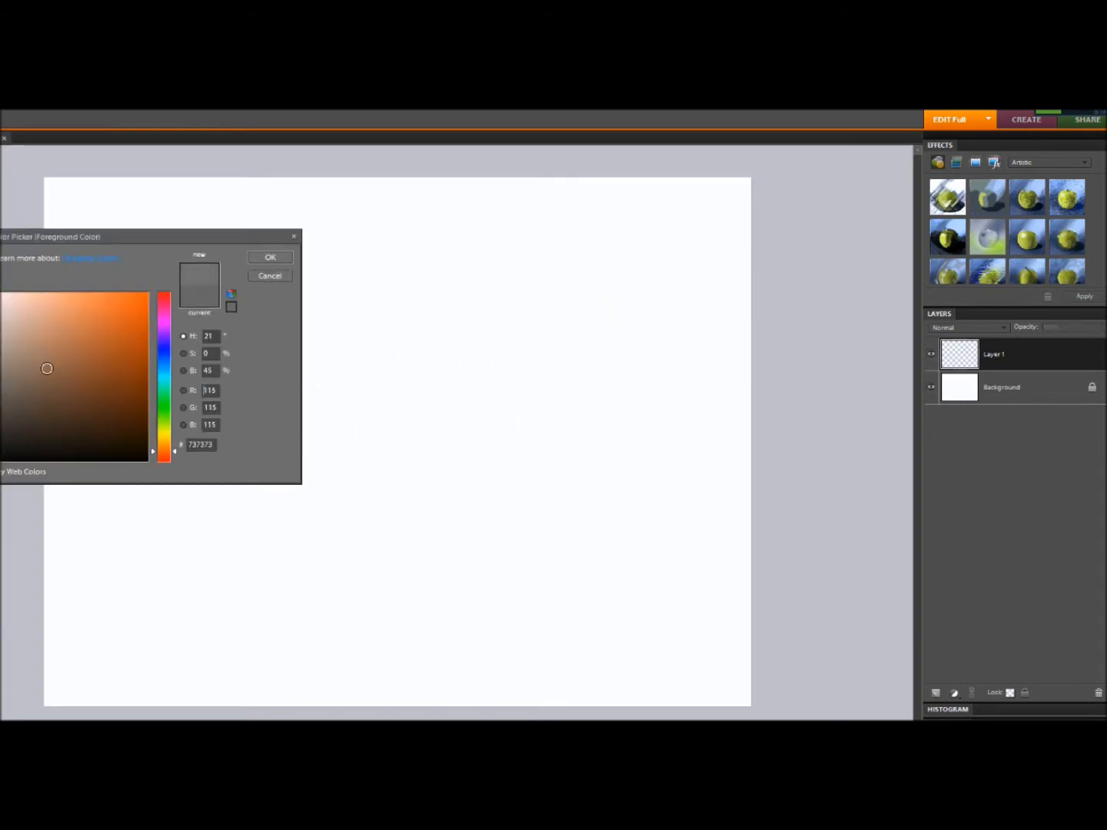
drag(47, 369, 1, 376)
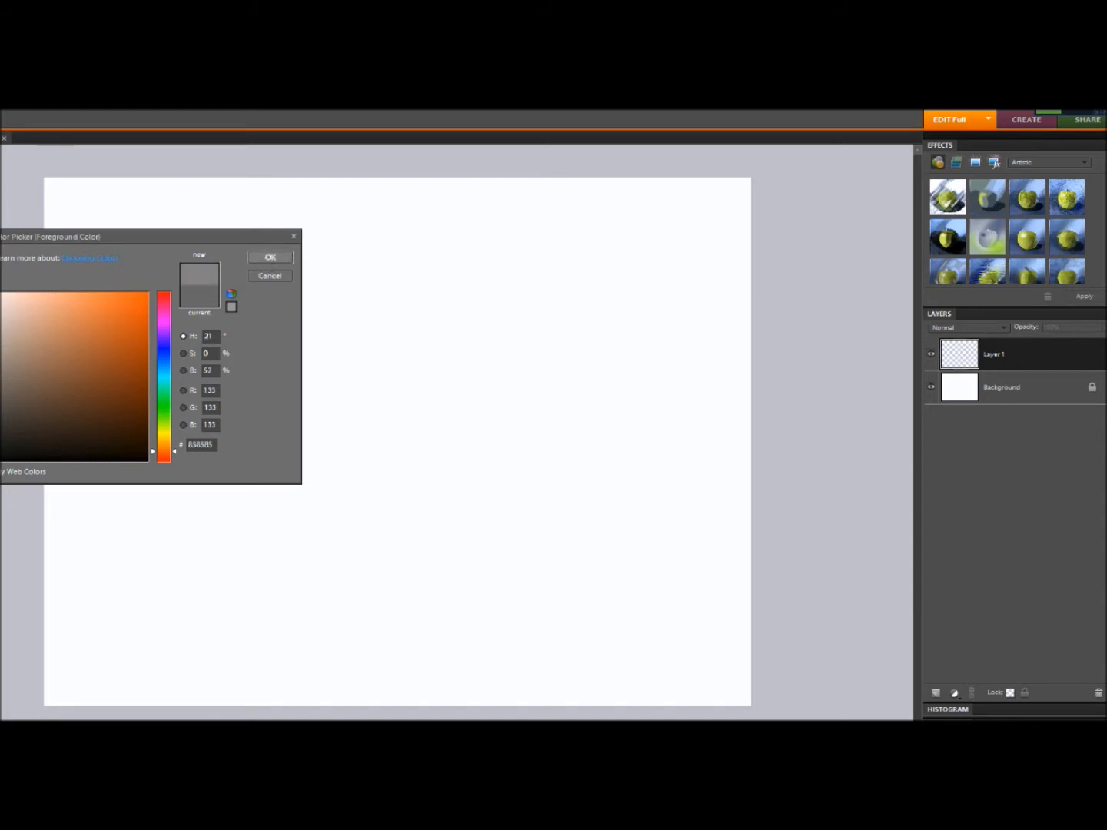
click(269, 258)
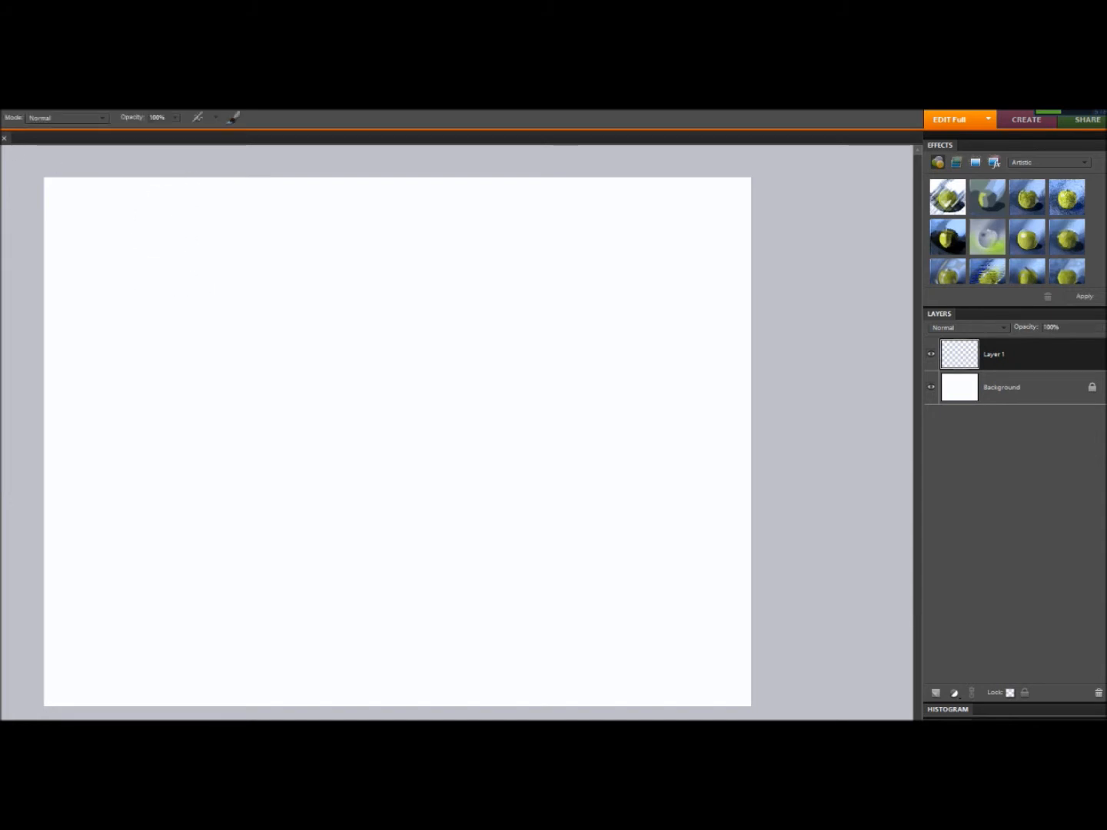
click(2, 112)
click(1, 236)
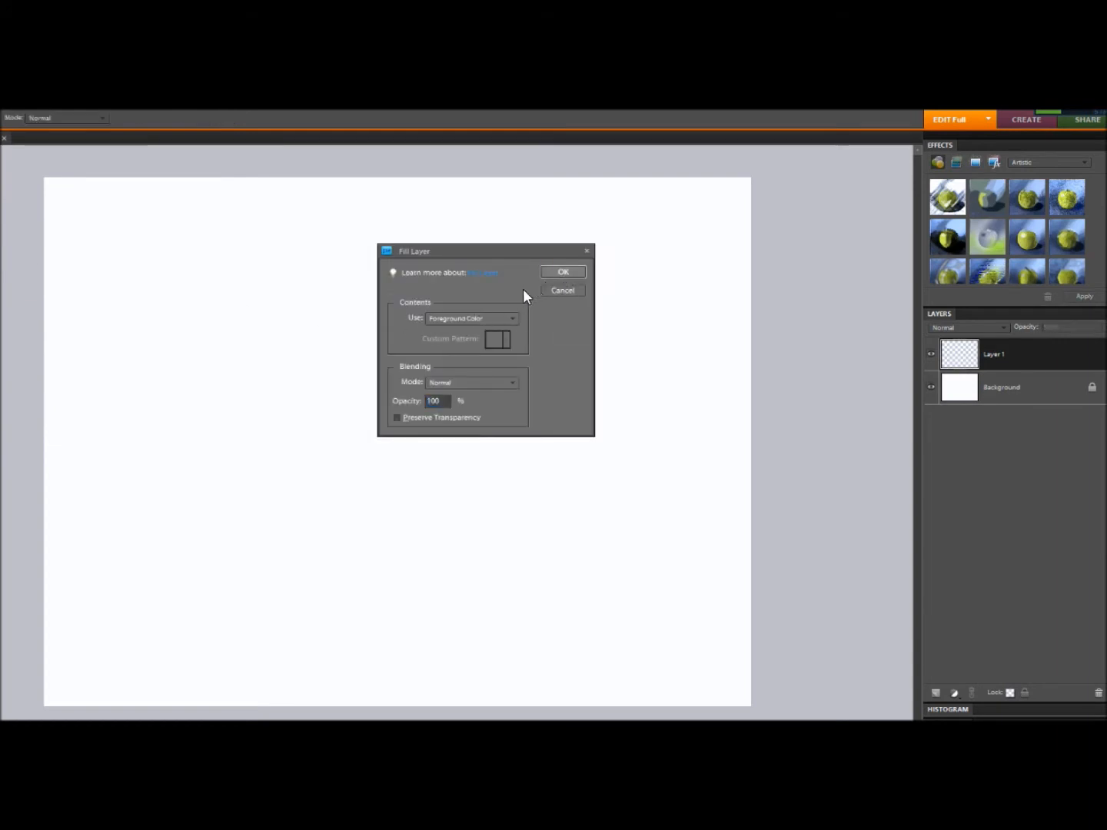
key(Return)
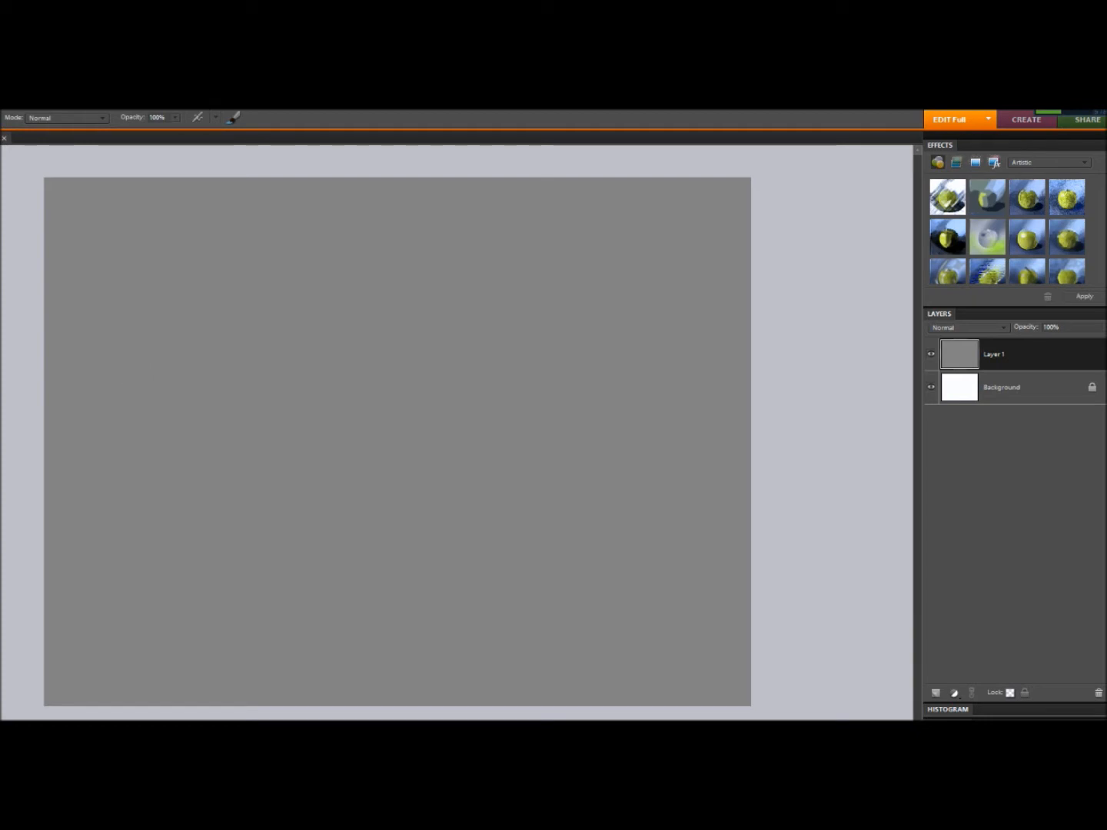
- Set the foreground colour to light grey #b6b6b6 and paint a textured sky across the upper half of the canvas, resampling tones from it
click(3, 523)
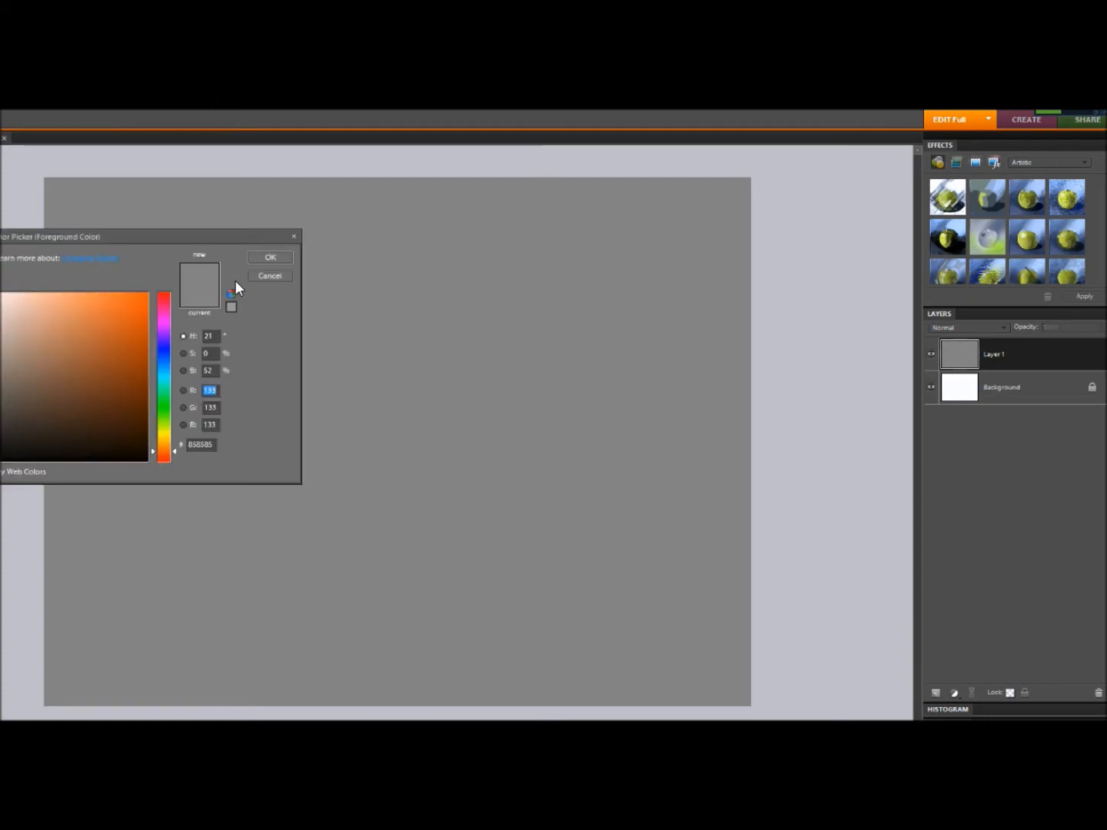
text(179)
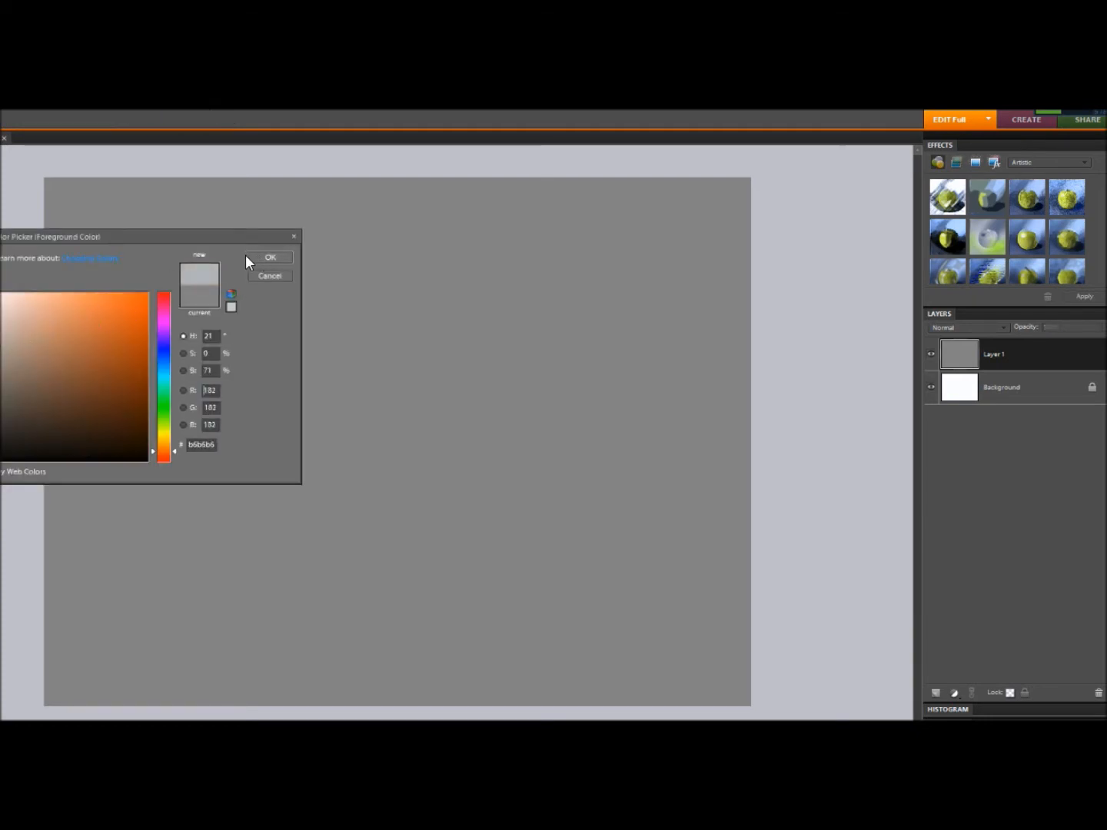
key(Return)
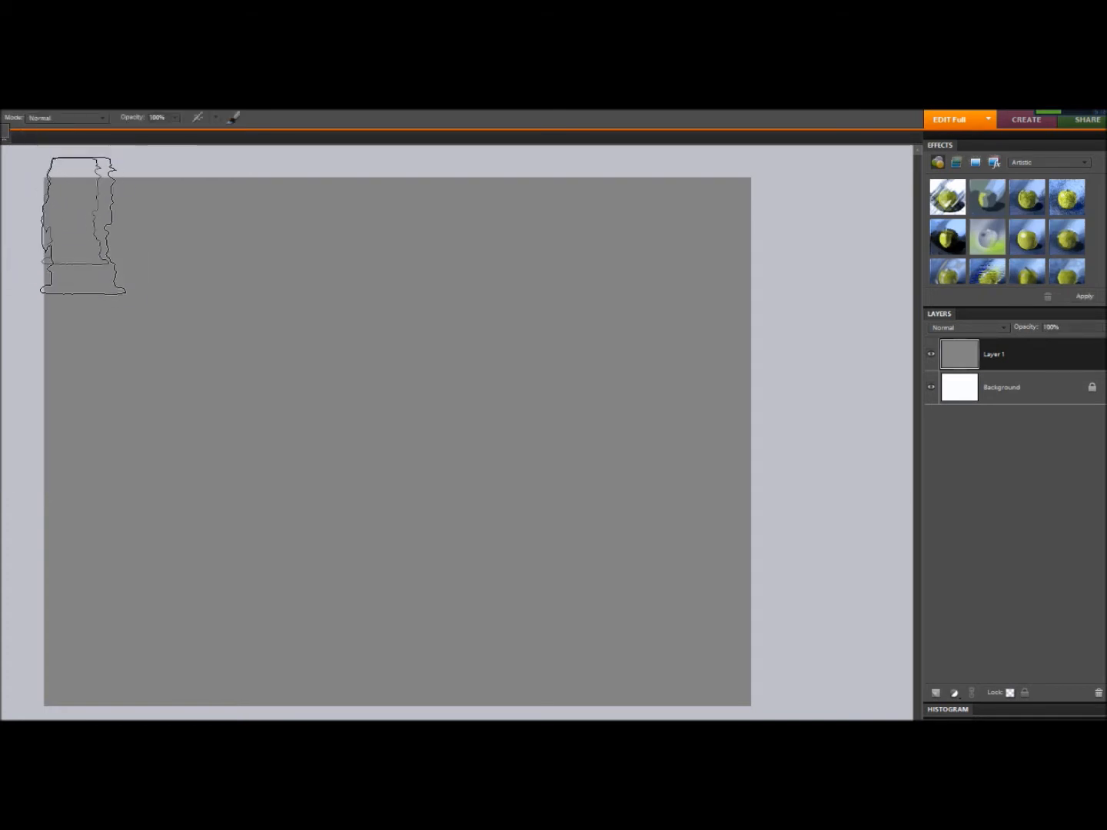
mouse_move(82, 226)
mouse_down()
mouse_move(88, 263)
mouse_move(128, 270)
mouse_move(312, 196)
mouse_move(708, 246)
mouse_move(726, 301)
mouse_move(756, 297)
mouse_move(757, 195)
mouse_move(623, 237)
mouse_move(697, 310)
mouse_move(775, 325)
mouse_move(727, 331)
mouse_move(632, 293)
mouse_move(535, 287)
mouse_move(418, 246)
mouse_up()
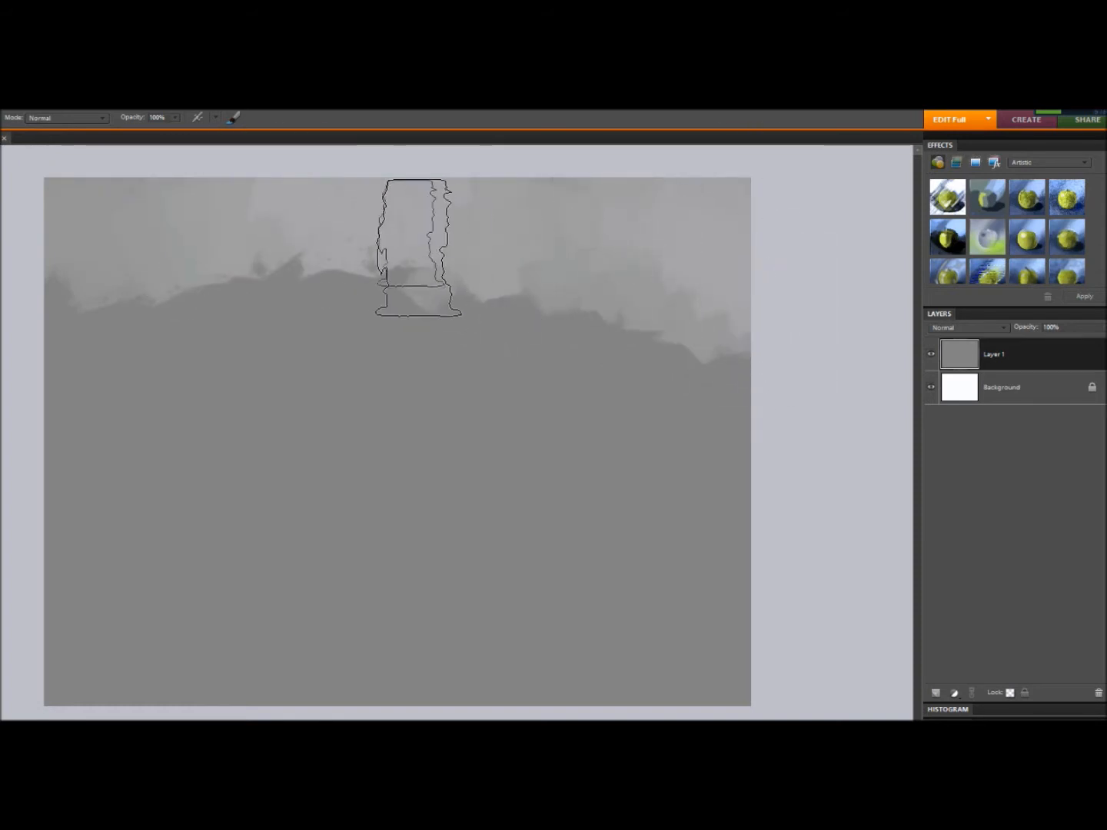
alt+click(231, 254)
mouse_move(66, 294)
mouse_down()
mouse_move(107, 273)
mouse_move(316, 266)
mouse_move(591, 315)
mouse_move(773, 363)
mouse_move(734, 375)
mouse_move(372, 324)
mouse_up()
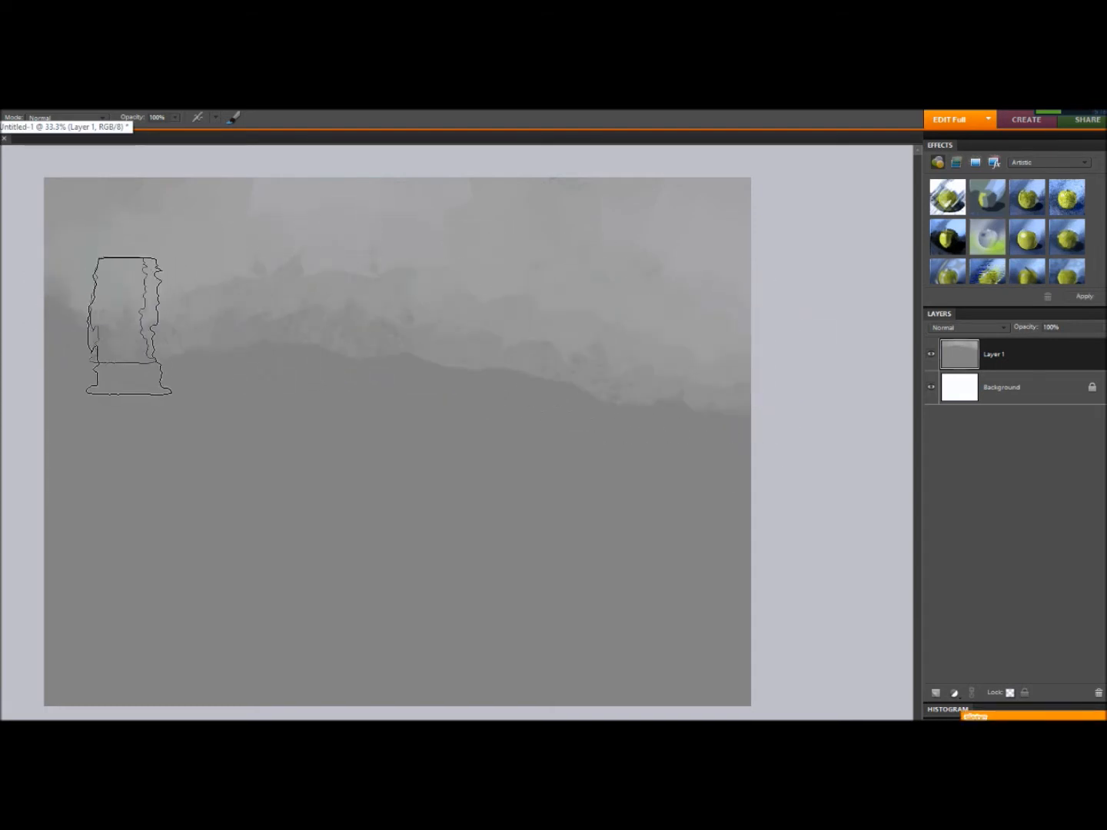
mouse_move(614, 392)
mouse_down()
mouse_move(465, 359)
mouse_move(585, 392)
mouse_up()
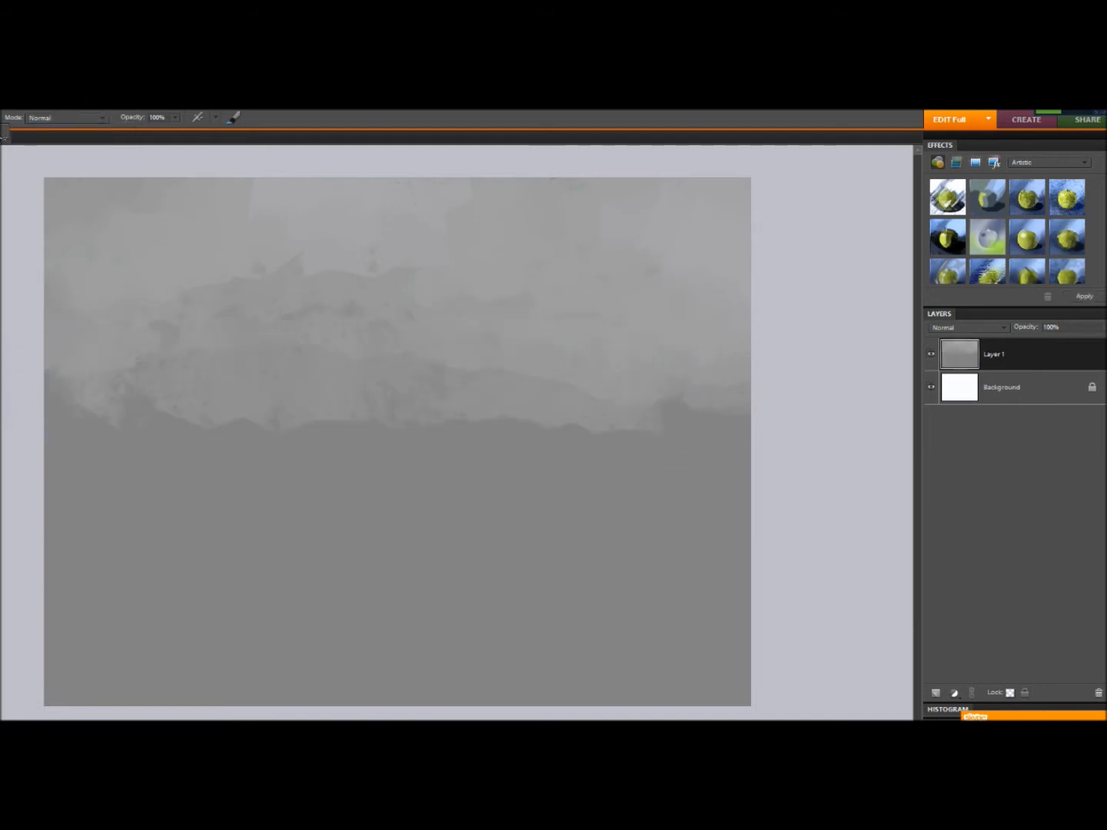
- Set the foreground colour to #cbcbcb and brush lighter clouds over the sky with a larger brush, extending the mist down the canvas
click(15, 362)
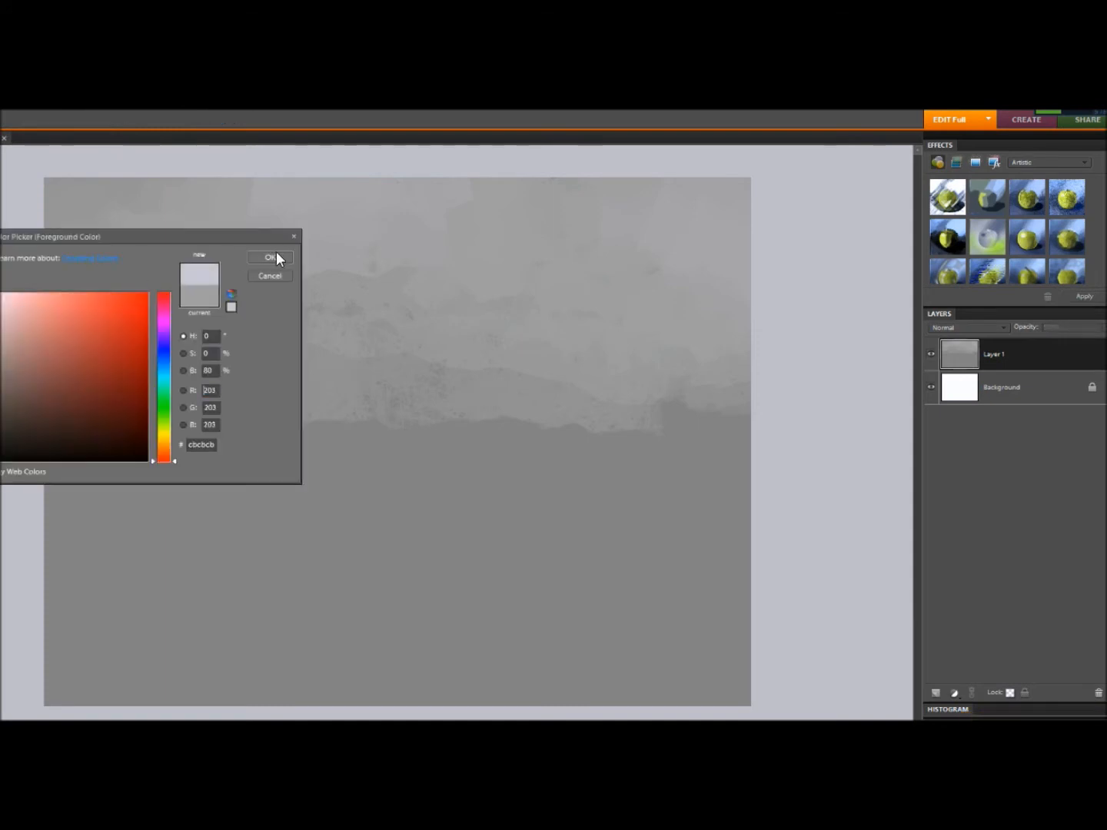
key(Return)
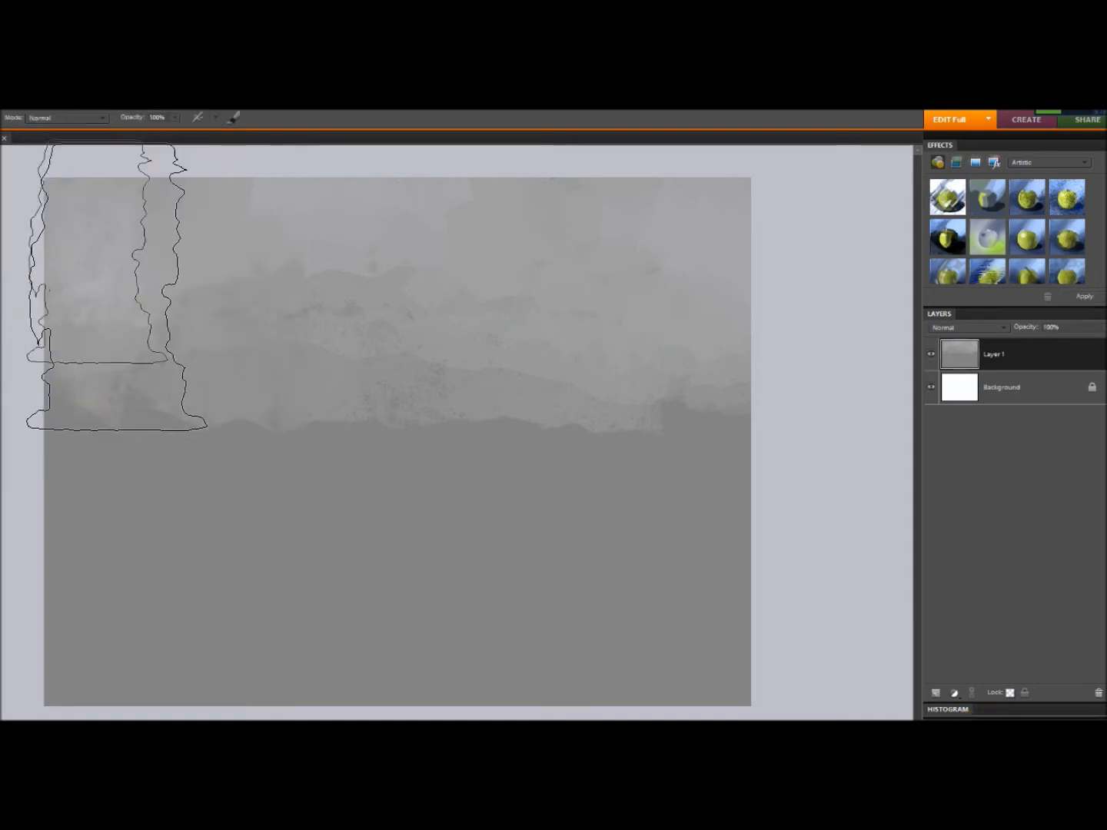
mouse_move(496, 254)
mouse_down()
mouse_move(659, 267)
mouse_move(722, 322)
mouse_move(737, 396)
mouse_move(706, 445)
mouse_move(722, 488)
mouse_move(523, 433)
mouse_move(419, 422)
mouse_move(308, 449)
mouse_move(175, 419)
mouse_move(229, 465)
mouse_move(206, 486)
mouse_move(197, 484)
mouse_move(209, 465)
mouse_move(148, 385)
mouse_move(94, 418)
mouse_move(152, 458)
mouse_move(246, 494)
mouse_move(366, 474)
mouse_move(784, 513)
mouse_move(739, 515)
mouse_move(787, 506)
mouse_move(672, 536)
mouse_up()
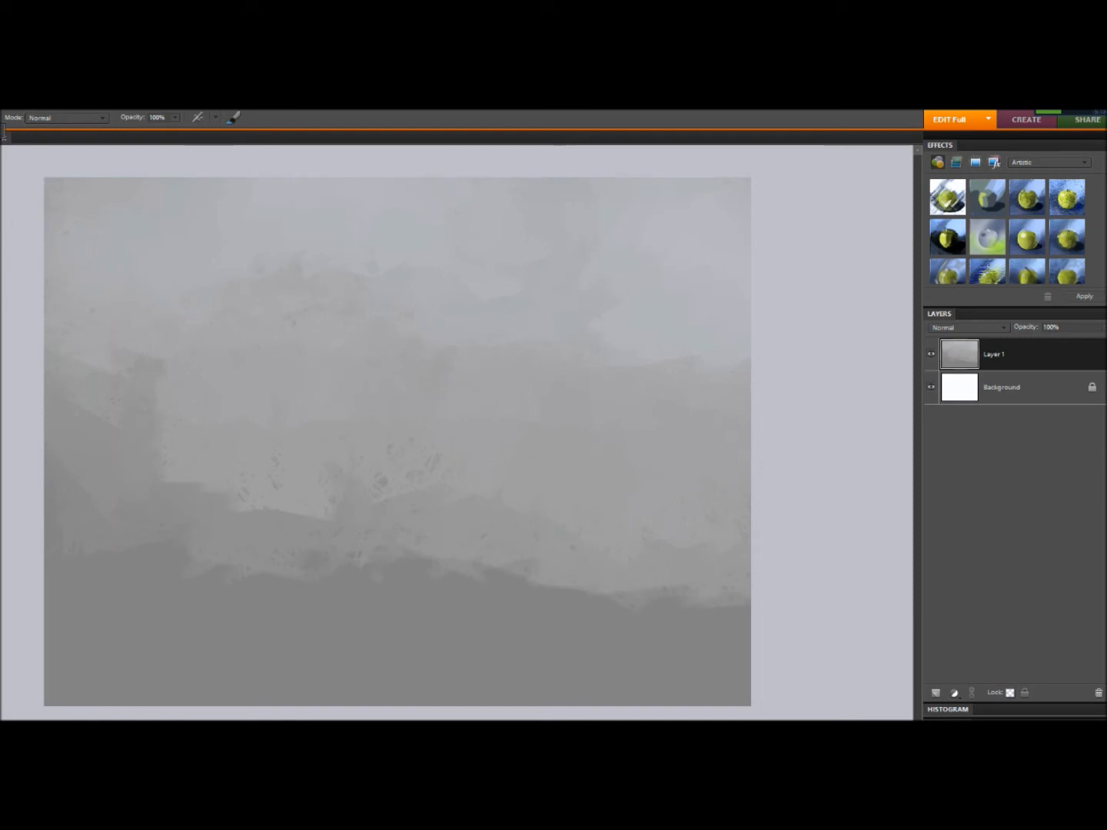
- Adjust the Levels of Layer 1 with a midtone input of 0.72 and a white input of 222
key(ctrl+l)
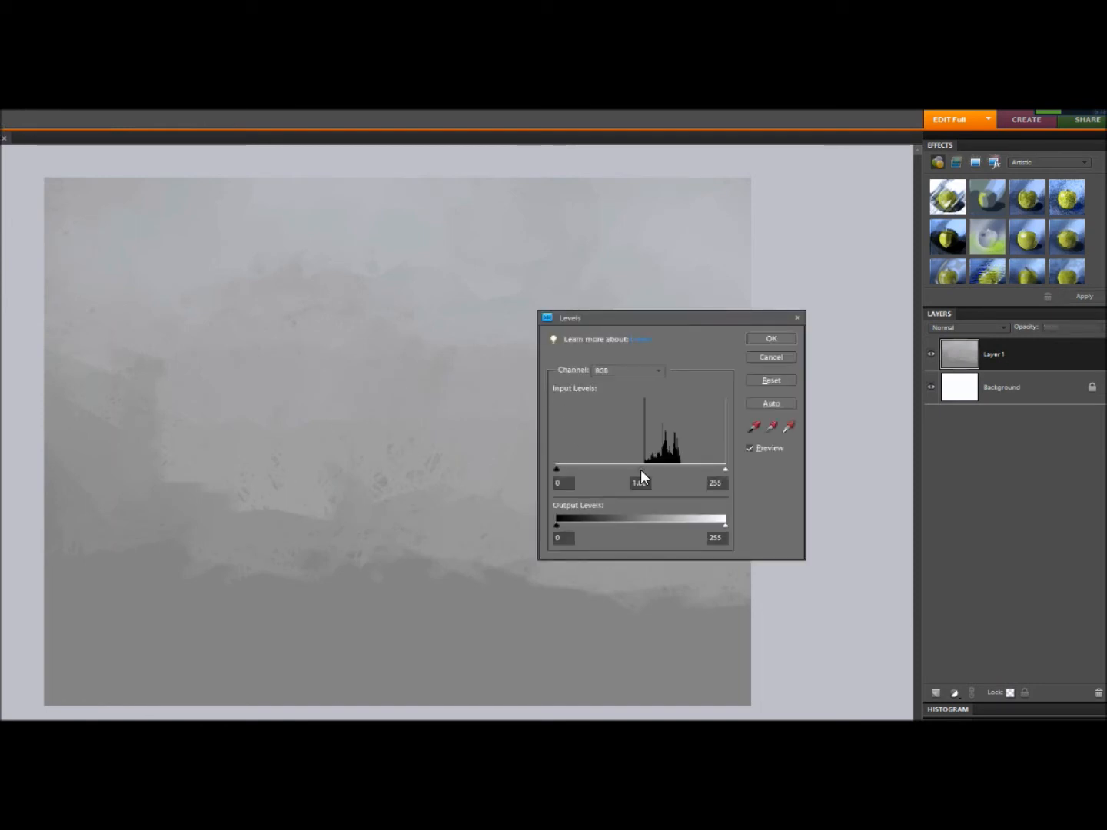
drag(643, 468, 646, 472)
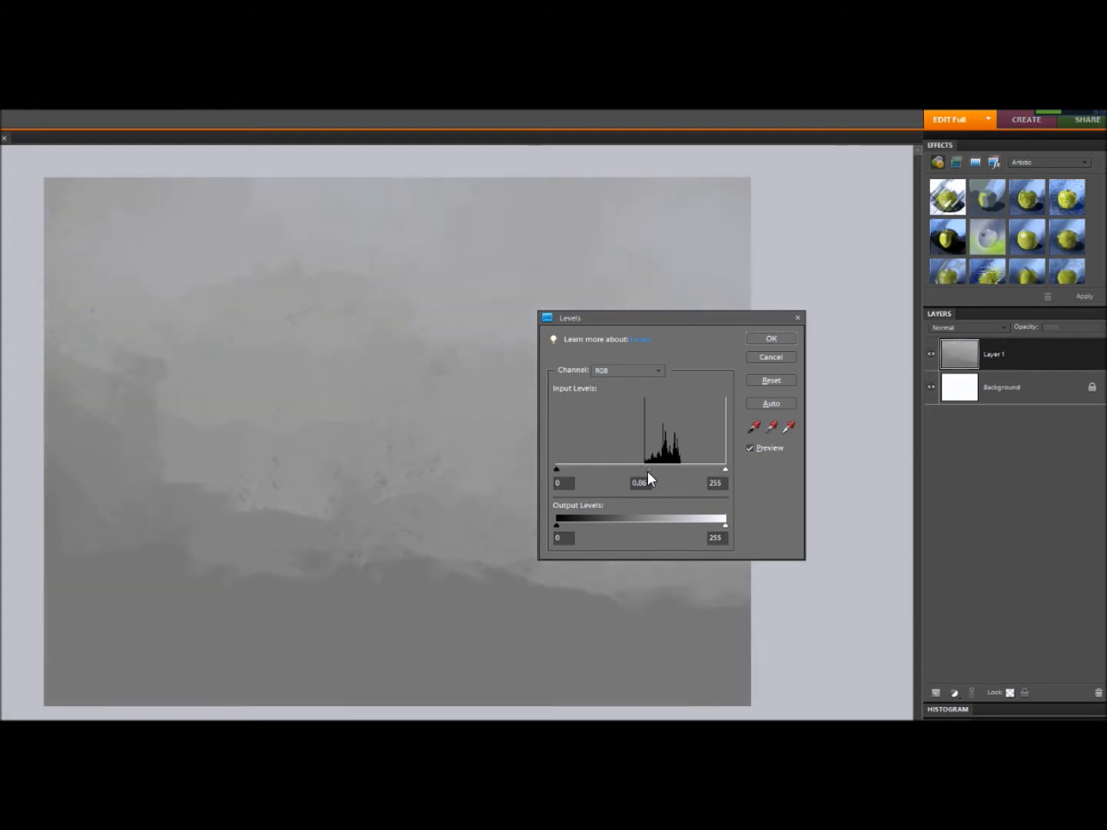
drag(726, 470, 647, 468)
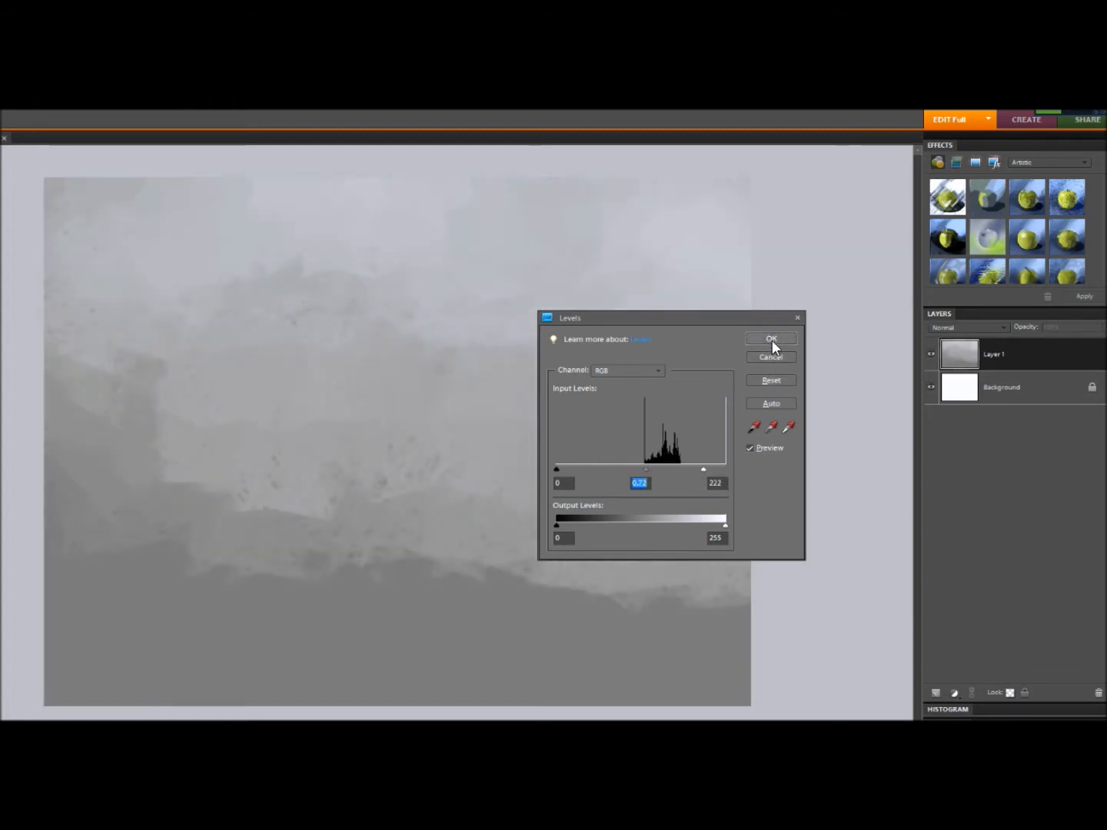
key(Return)
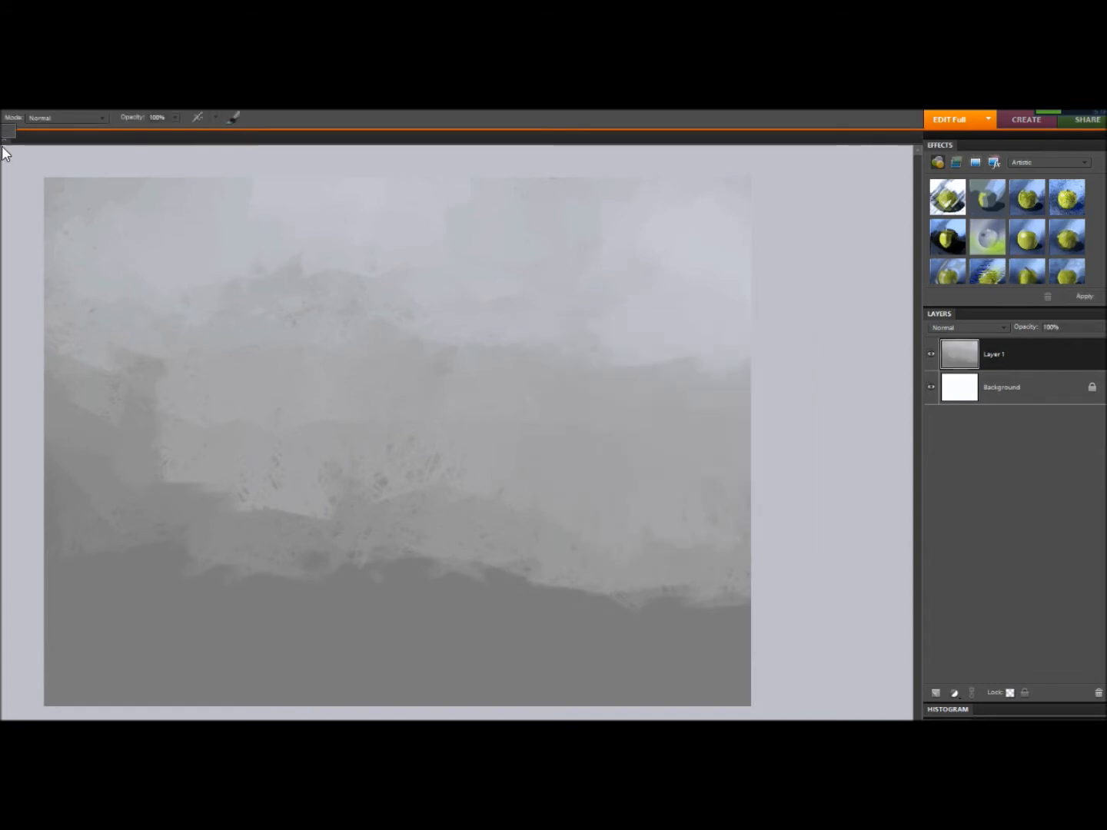
- Soften the transitions between mist and darker ground with sampled greys, and brush a lighter patch over the centre of the canvas
alt+click(191, 459)
mouse_move(123, 377)
mouse_down()
mouse_move(129, 405)
mouse_move(183, 427)
mouse_move(86, 392)
mouse_move(88, 414)
mouse_move(311, 497)
mouse_move(133, 551)
mouse_move(165, 574)
mouse_up()
alt+click(176, 406)
alt+click(140, 536)
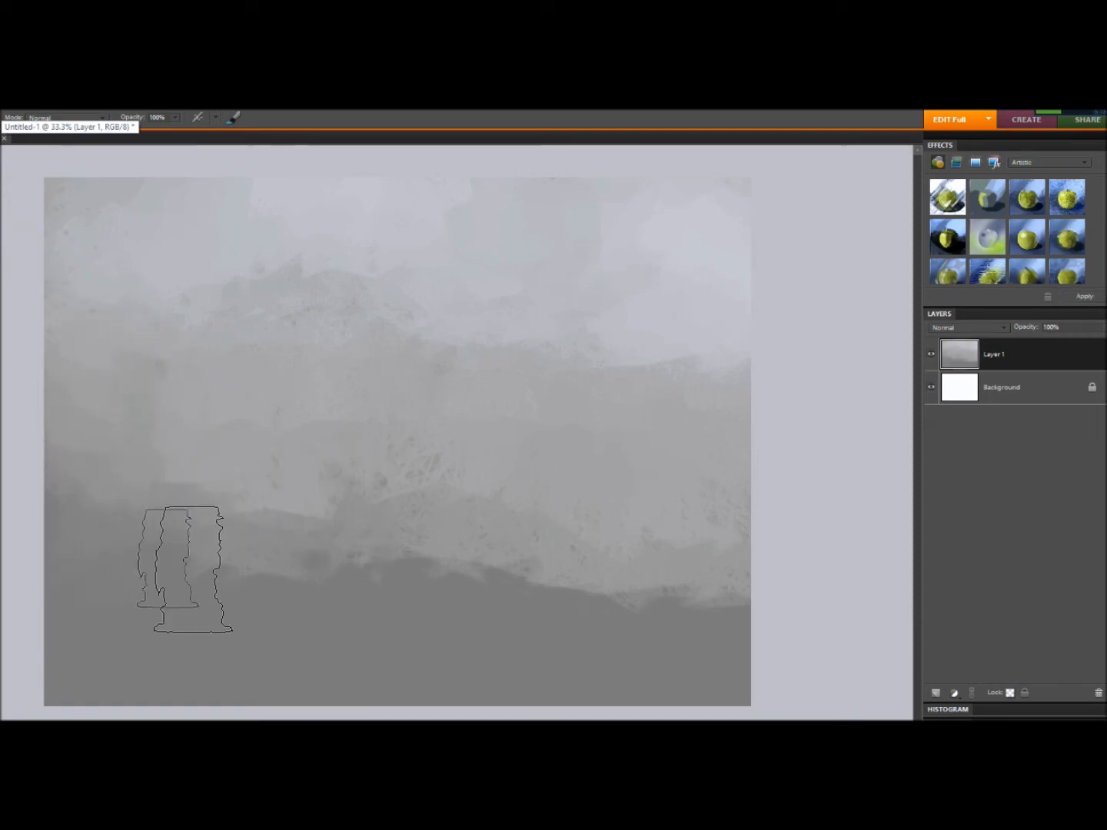
drag(630, 605, 709, 606)
mouse_move(496, 535)
mouse_down()
mouse_move(711, 547)
mouse_move(704, 576)
mouse_move(543, 575)
mouse_move(705, 557)
mouse_up()
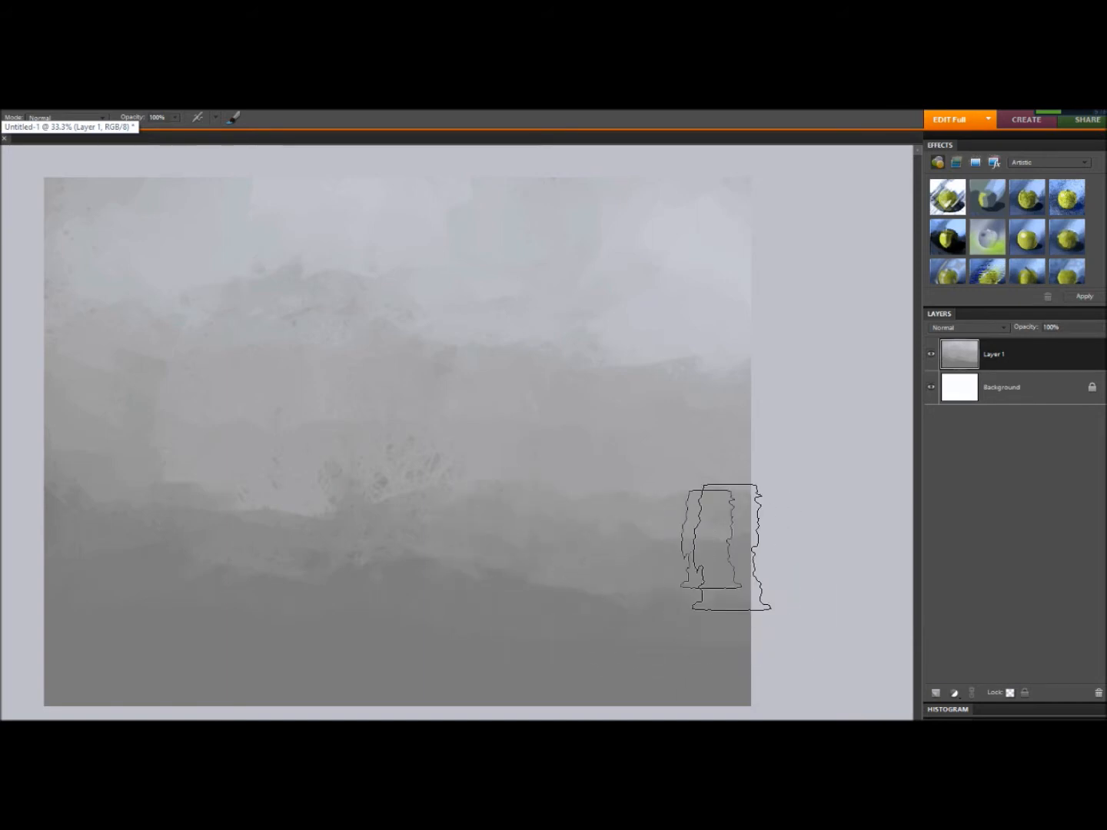
mouse_move(311, 533)
mouse_down()
mouse_move(336, 508)
mouse_move(385, 522)
mouse_up()
mouse_move(508, 530)
mouse_down()
mouse_move(142, 493)
mouse_move(385, 494)
mouse_up()
alt+click(411, 430)
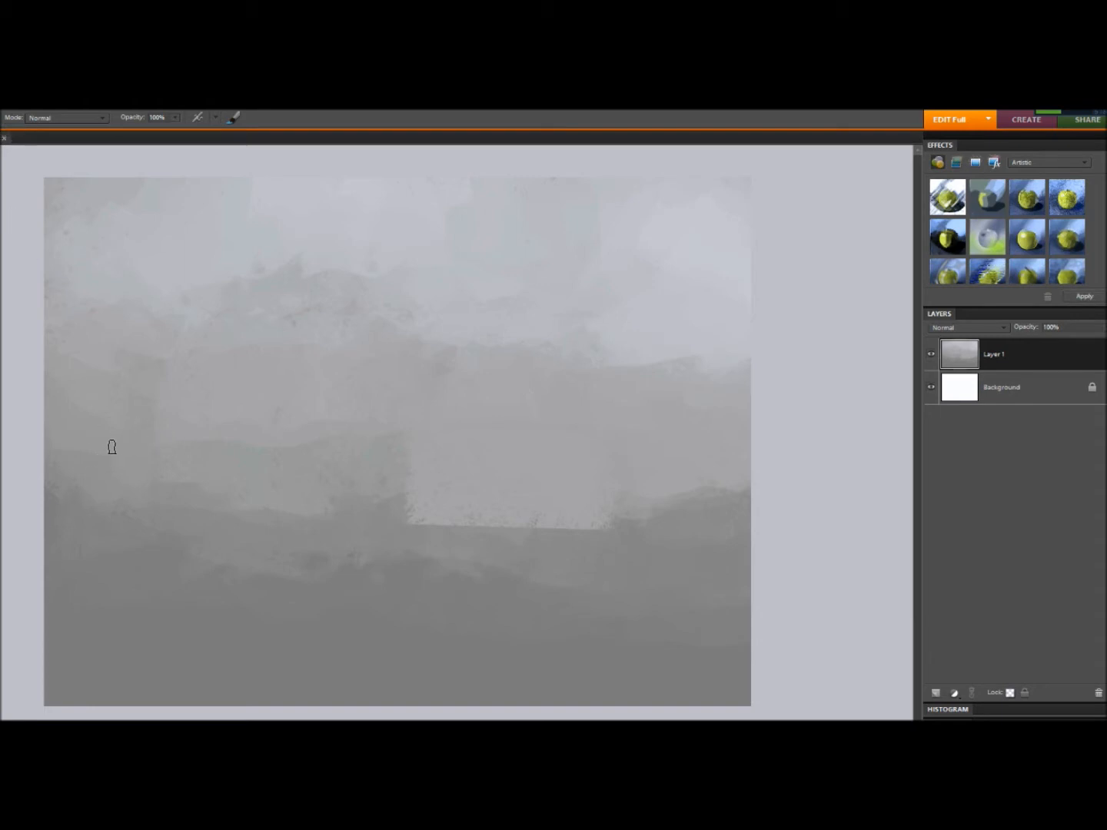
- Paint a darker grey ridge line with a small brush across the middle of the canvas, with a low peak left of centre
drag(108, 439, 266, 435)
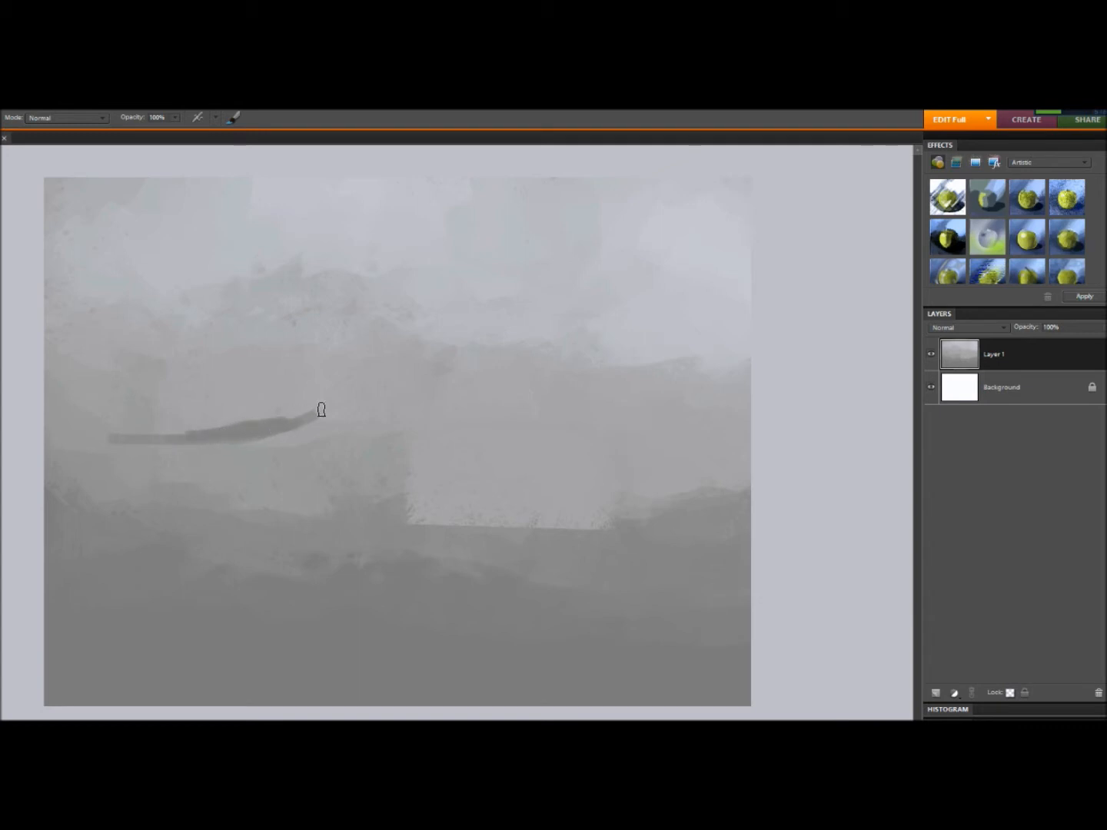
drag(325, 411, 344, 412)
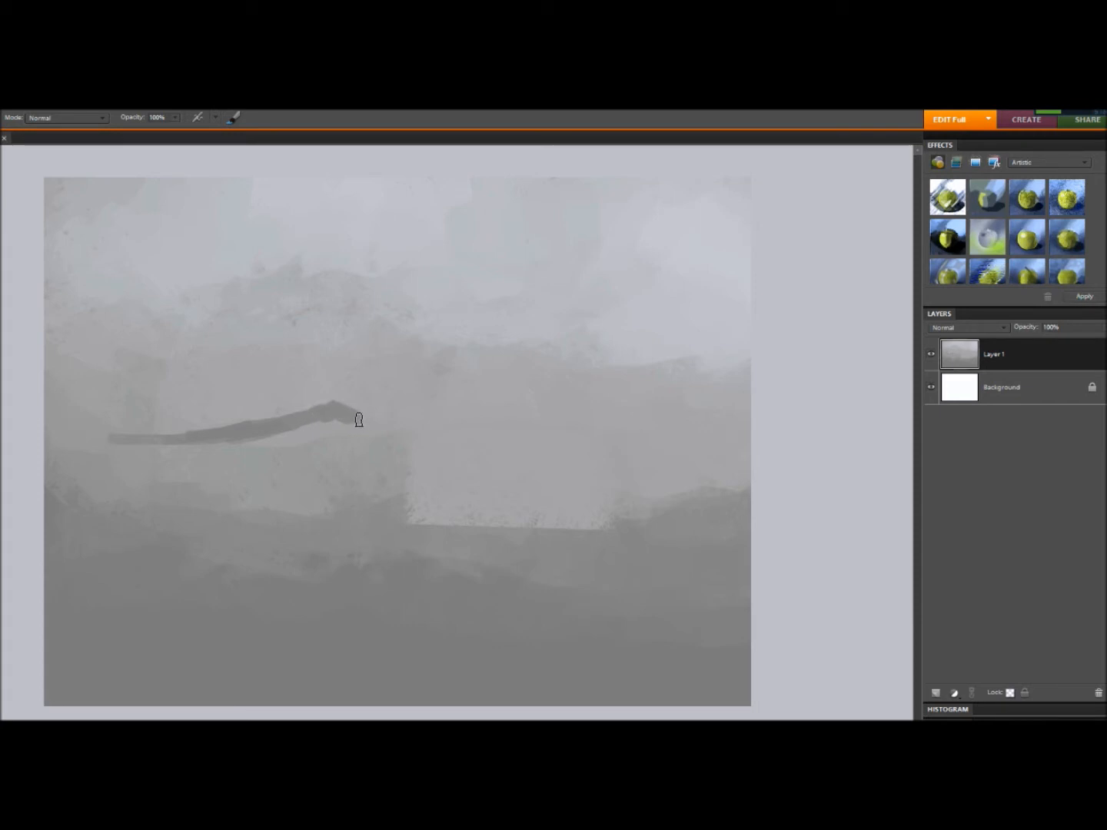
drag(352, 426, 374, 416)
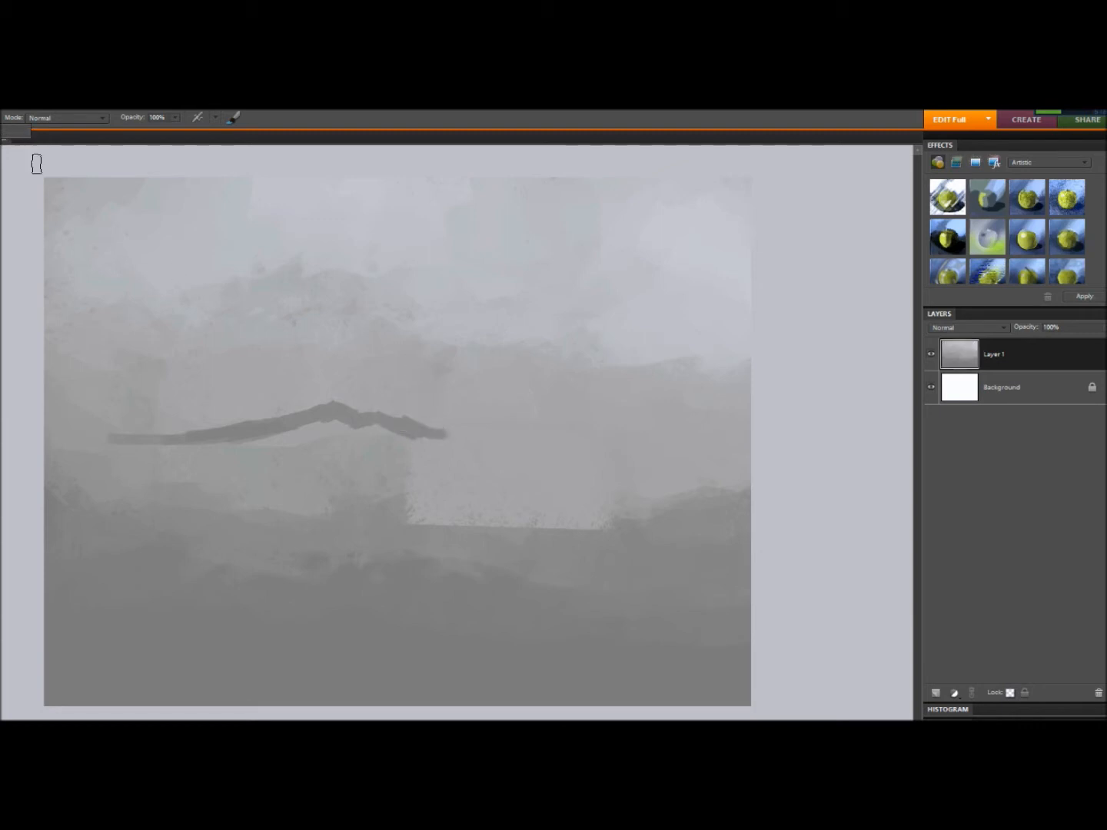
alt+click(416, 430)
drag(478, 441, 445, 438)
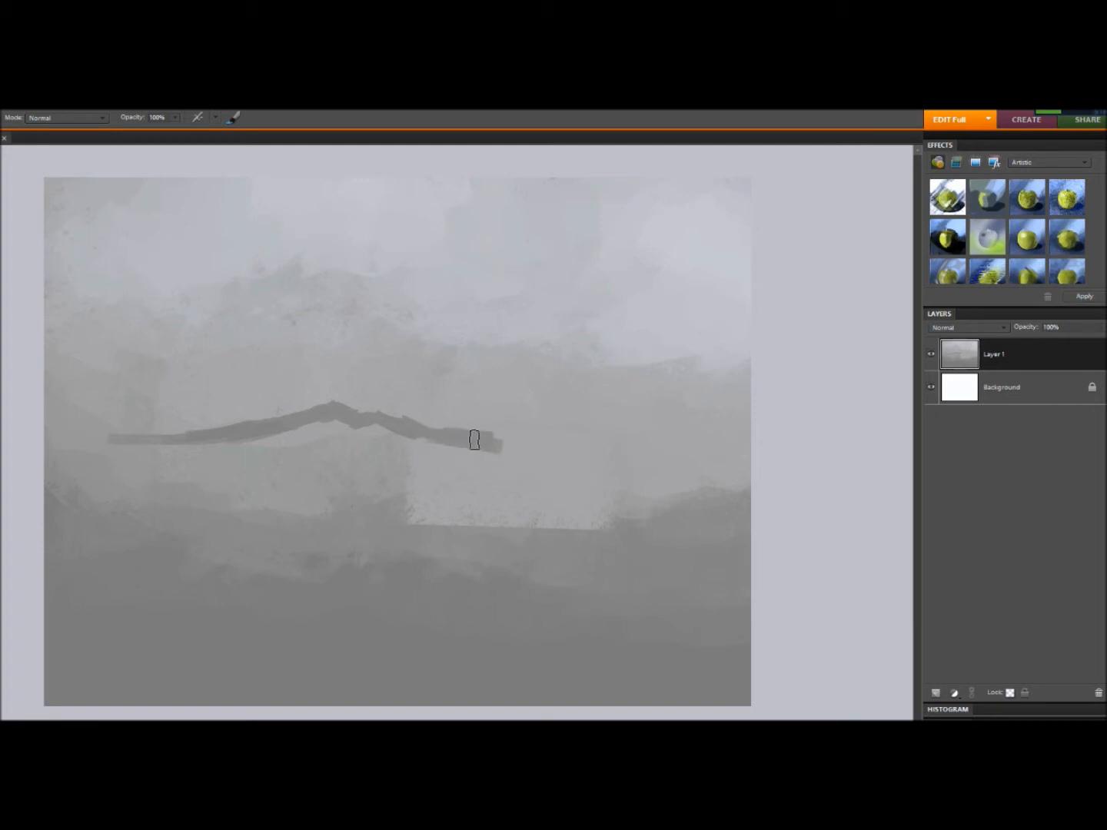
drag(577, 452, 527, 446)
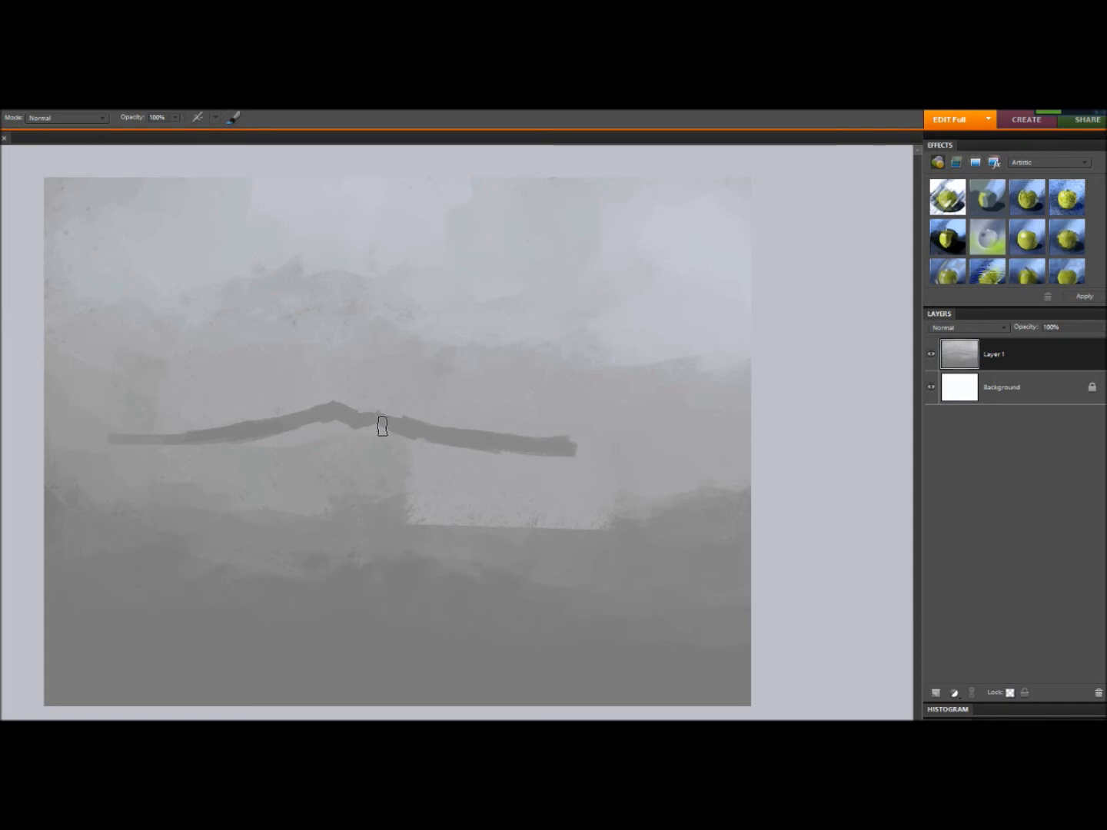
drag(450, 432, 519, 441)
mouse_move(662, 436)
mouse_down()
mouse_move(568, 443)
mouse_move(641, 446)
mouse_move(572, 438)
mouse_up()
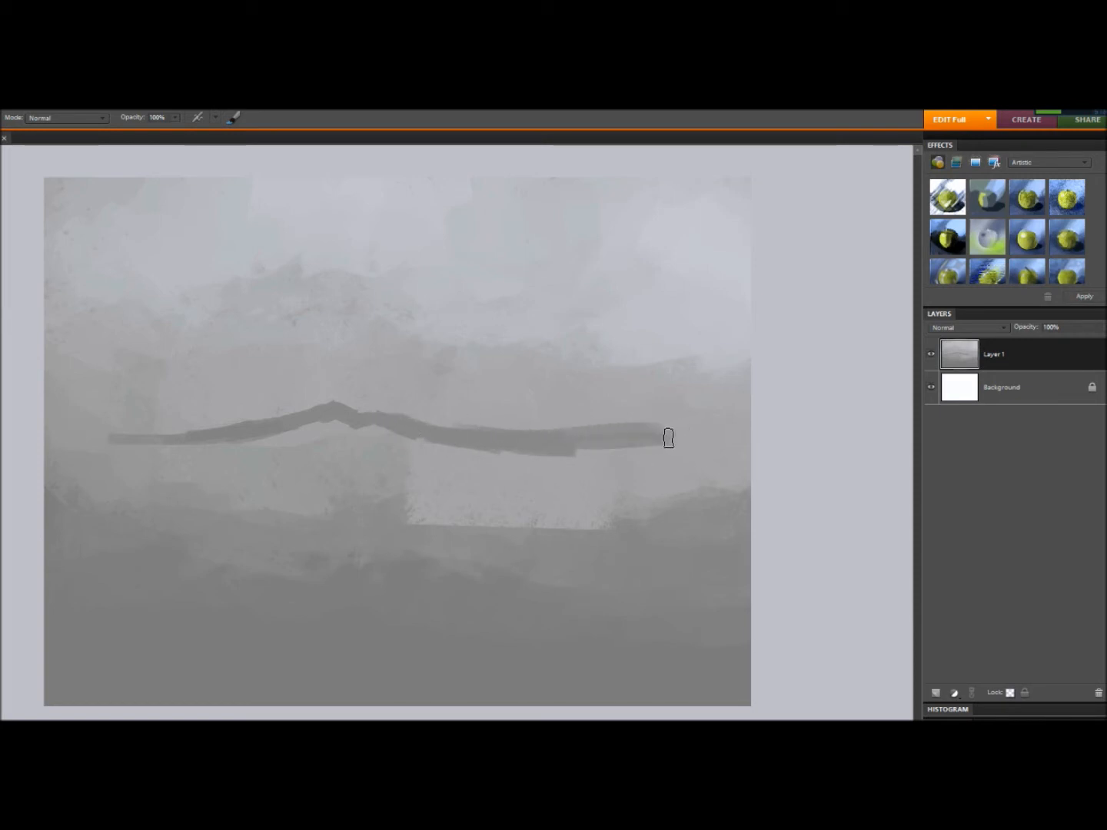
drag(678, 431, 737, 441)
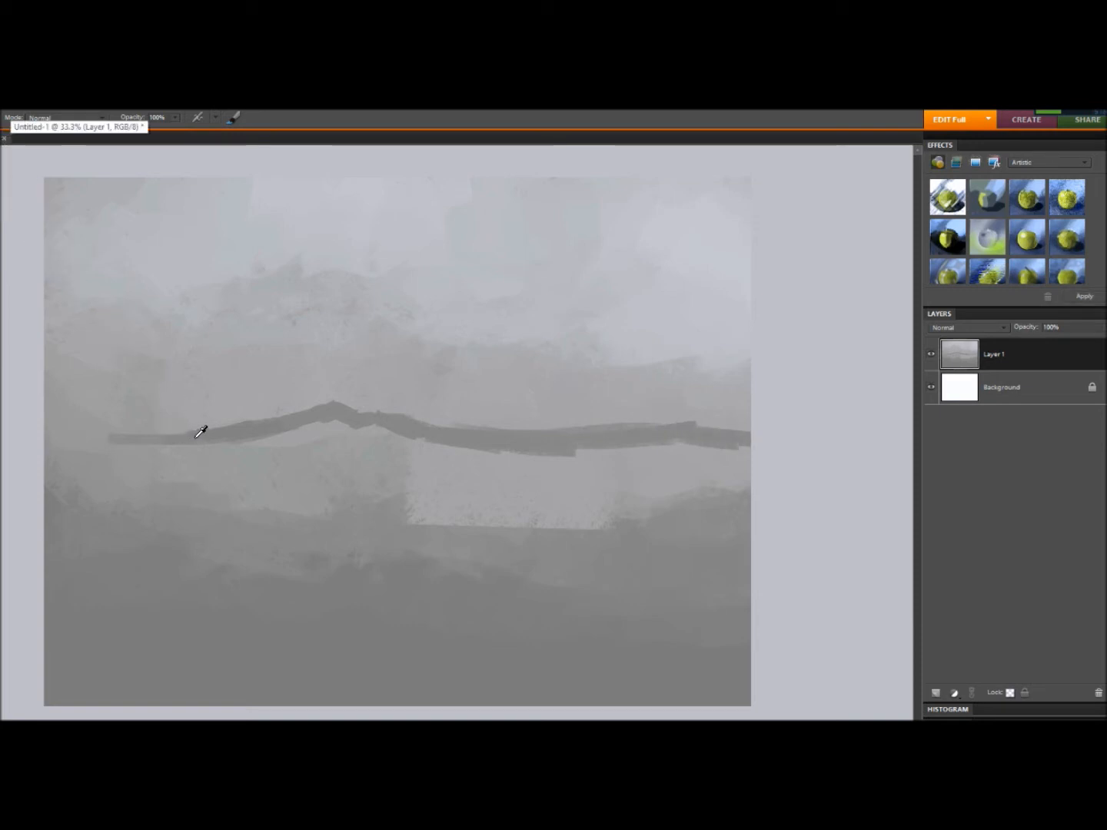
- Fill in the mountain body below the ridge line with broad grey strokes across the full canvas width
mouse_move(62, 455)
mouse_down()
mouse_move(178, 464)
mouse_move(54, 468)
mouse_move(253, 466)
mouse_move(341, 445)
mouse_move(256, 460)
mouse_move(368, 447)
mouse_move(472, 458)
mouse_up()
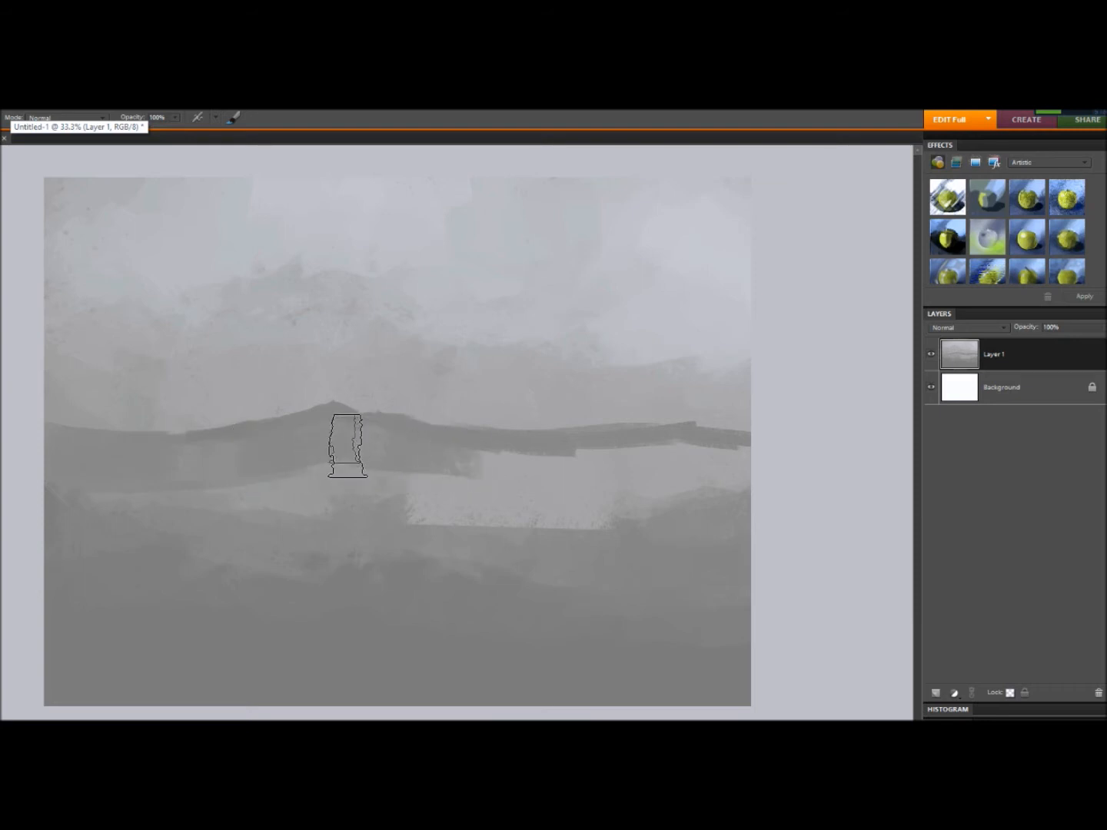
mouse_move(604, 480)
mouse_down()
mouse_move(556, 470)
mouse_move(672, 462)
mouse_move(759, 465)
mouse_move(758, 473)
mouse_up()
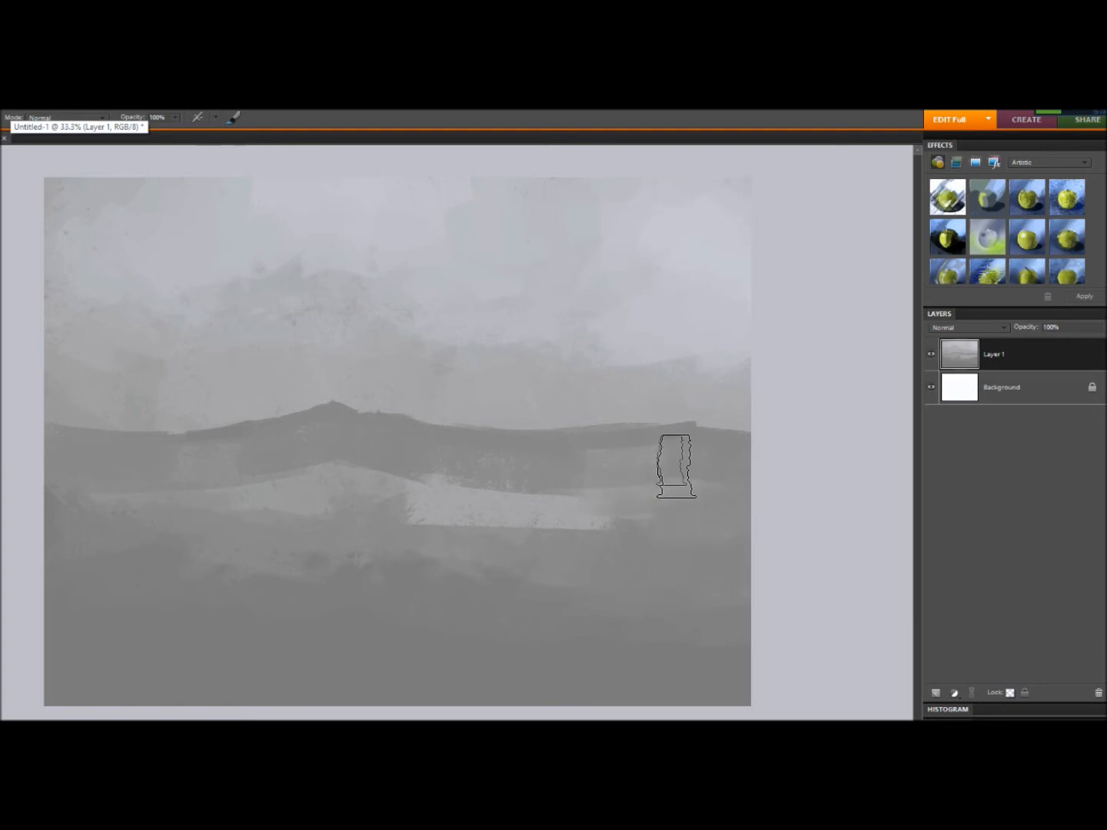
mouse_move(624, 488)
mouse_down()
mouse_move(427, 495)
mouse_move(489, 481)
mouse_up()
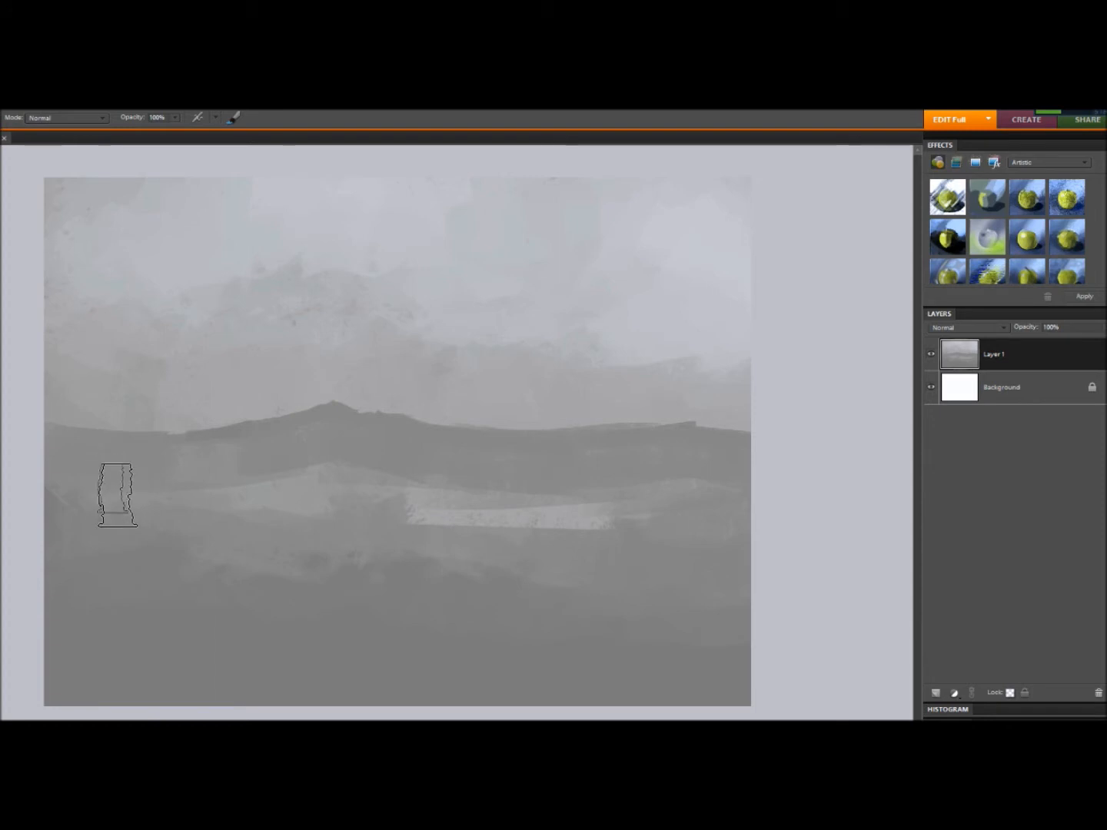
- Brush grey over most of the lighter patch in the mountain body below the ridge line
drag(373, 478, 485, 490)
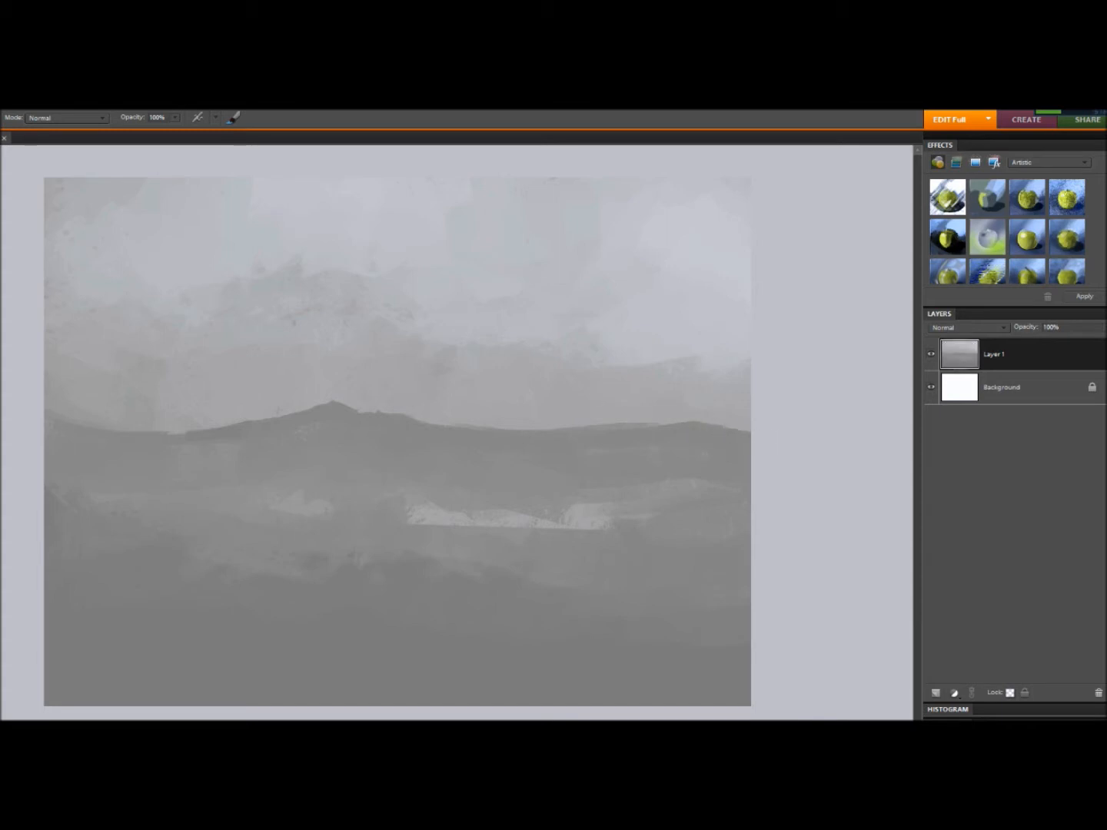
- Spread a pale haze over the sky and distant mountains with a very large soft round brush in a grey sampled from the sky
click(3, 117)
drag(705, 211, 708, 248)
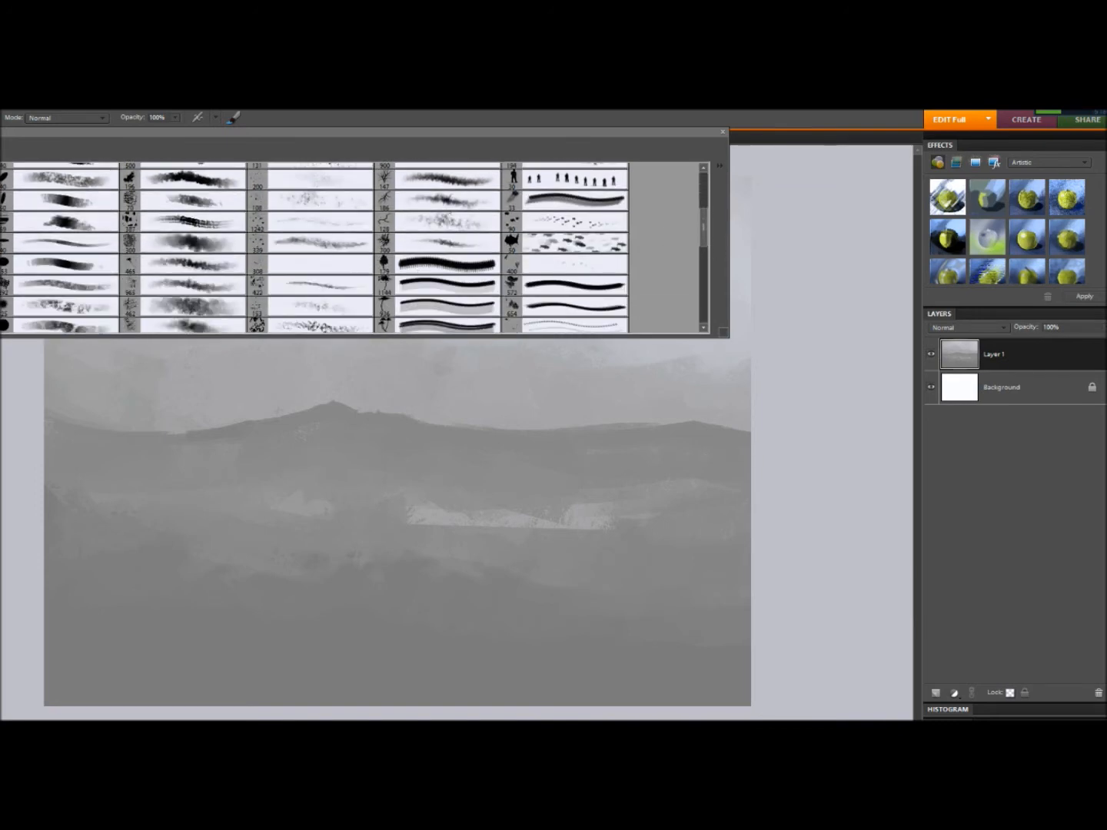
click(2, 119)
drag(12, 130, 36, 129)
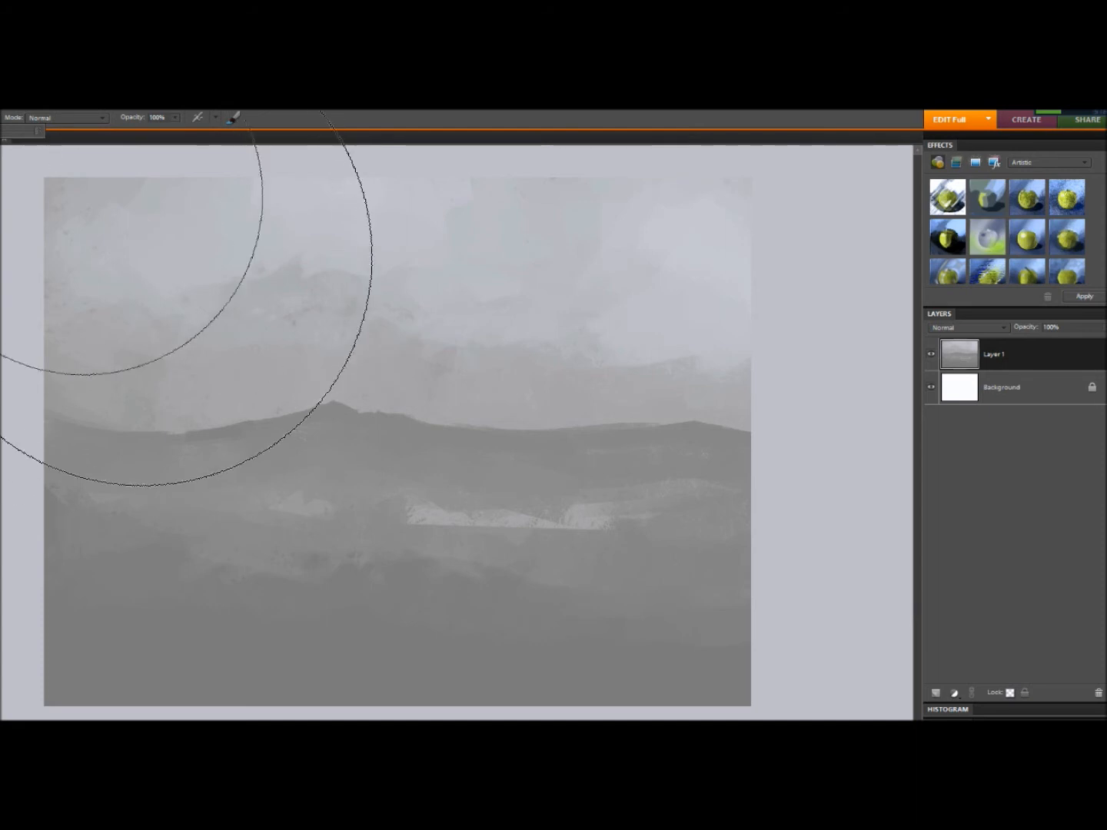
mouse_move(190, 279)
mouse_down()
mouse_move(104, 292)
mouse_move(187, 304)
mouse_move(448, 309)
mouse_up()
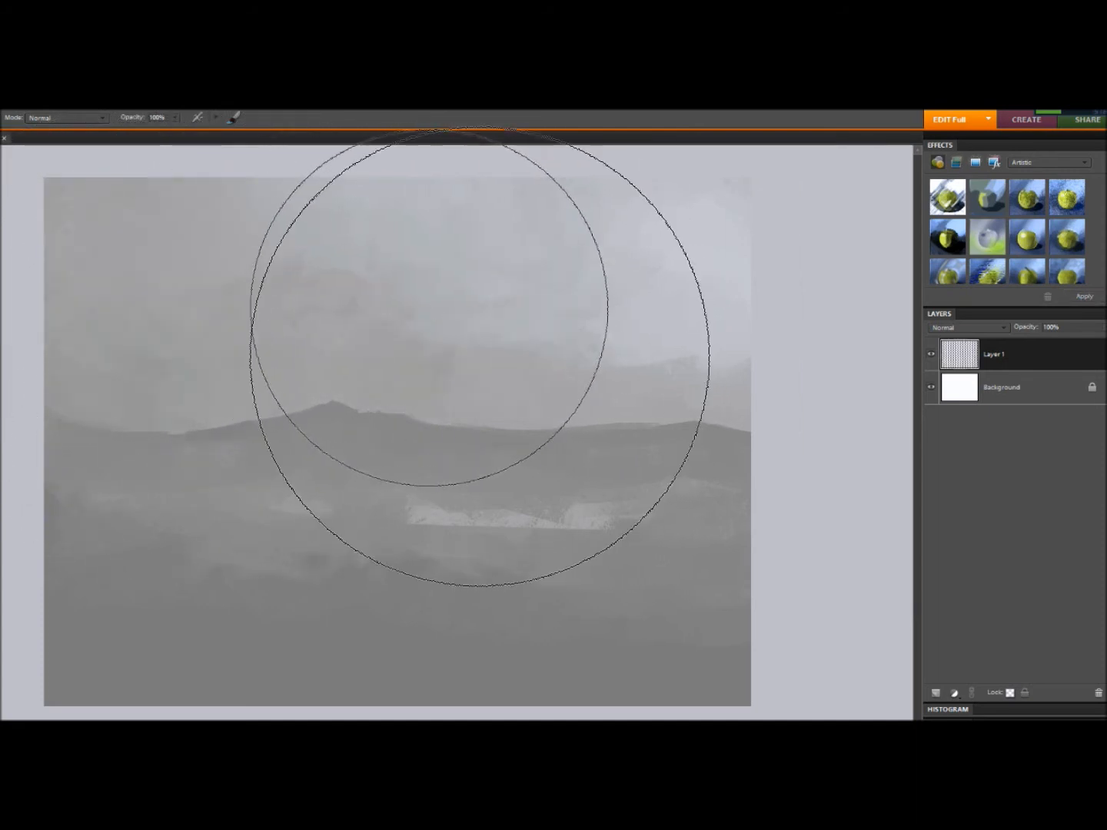
key(ctrl+z)
alt+click(392, 230)
mouse_move(378, 237)
mouse_down()
mouse_move(263, 272)
mouse_move(290, 280)
mouse_move(197, 284)
mouse_move(287, 284)
mouse_up()
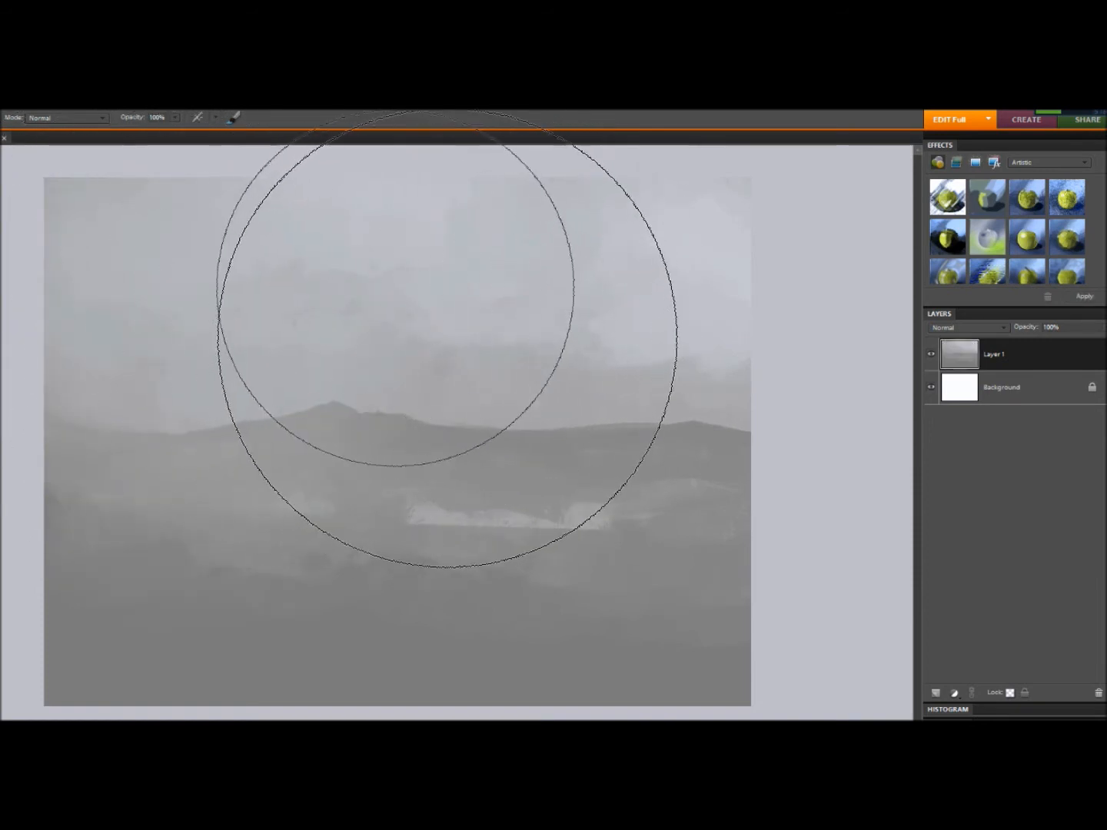
mouse_move(732, 295)
mouse_down()
mouse_move(741, 301)
mouse_move(631, 308)
mouse_move(136, 295)
mouse_move(300, 290)
mouse_up()
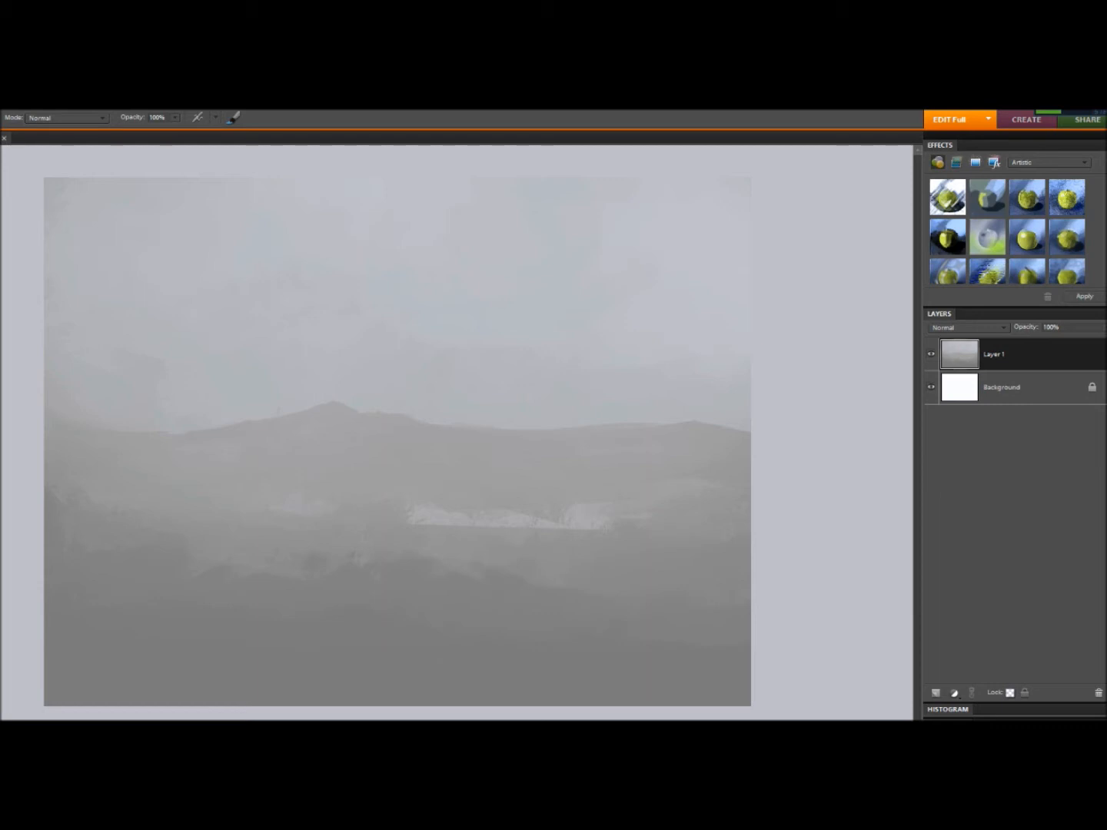
- Replace the soft round brush with a rough-edged textured brush preset
right_click(259, 262)
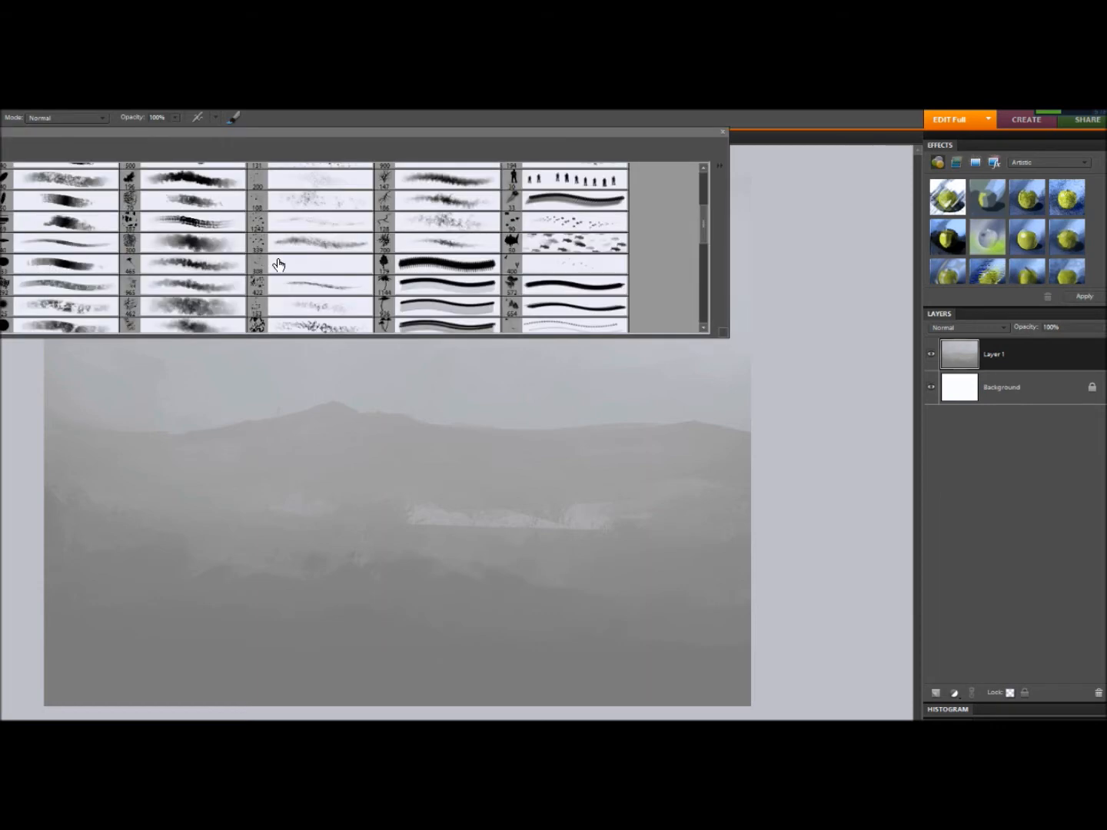
scroll(702, 239, down, 6)
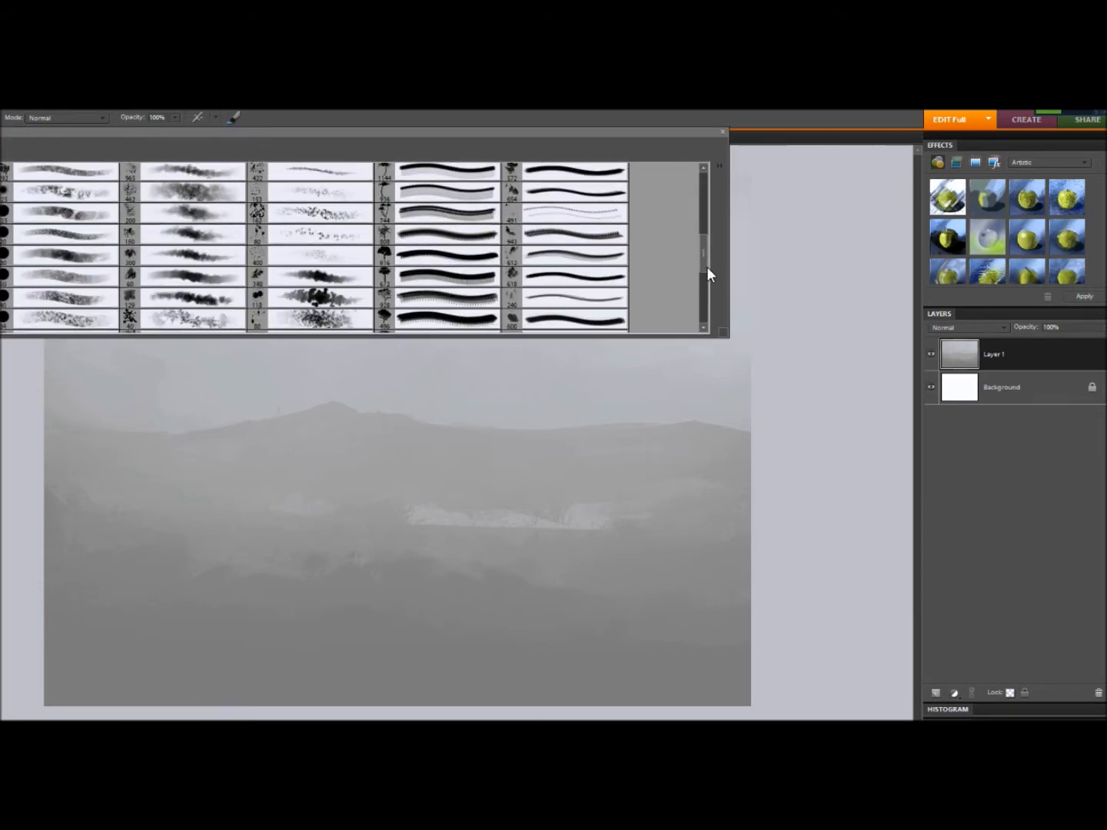
drag(717, 243, 720, 191)
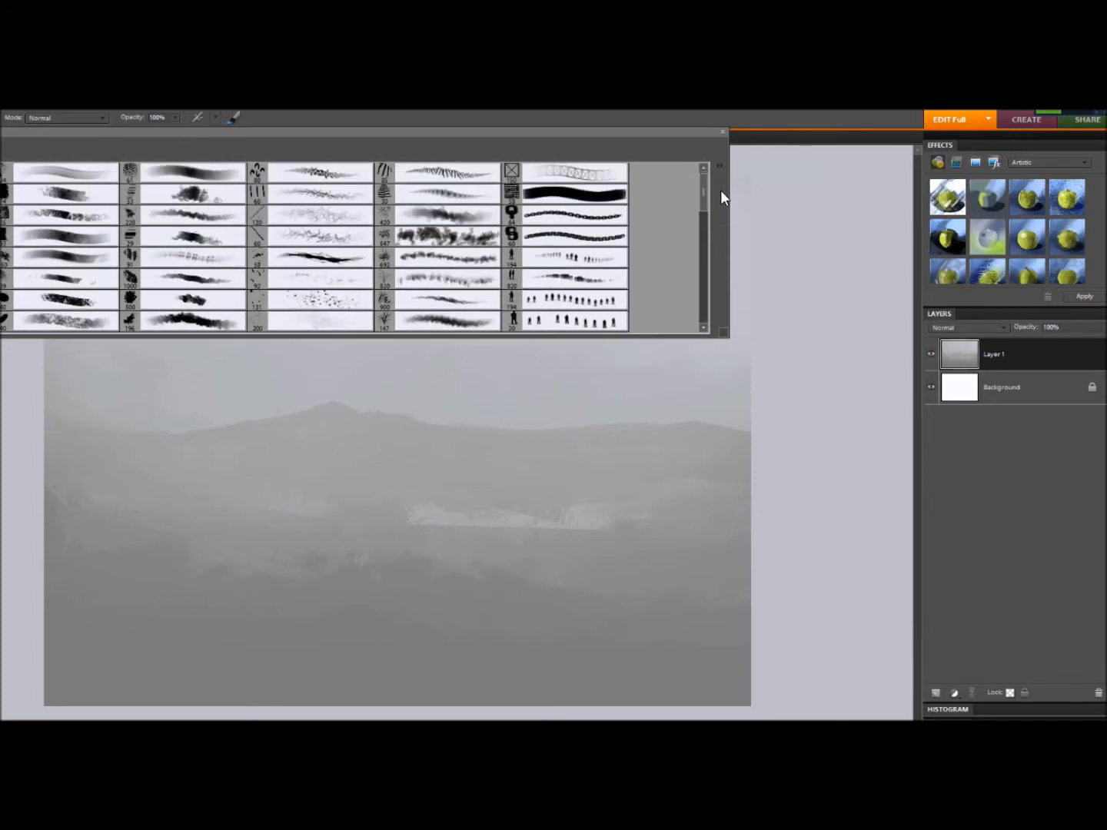
click(111, 240)
click(10, 133)
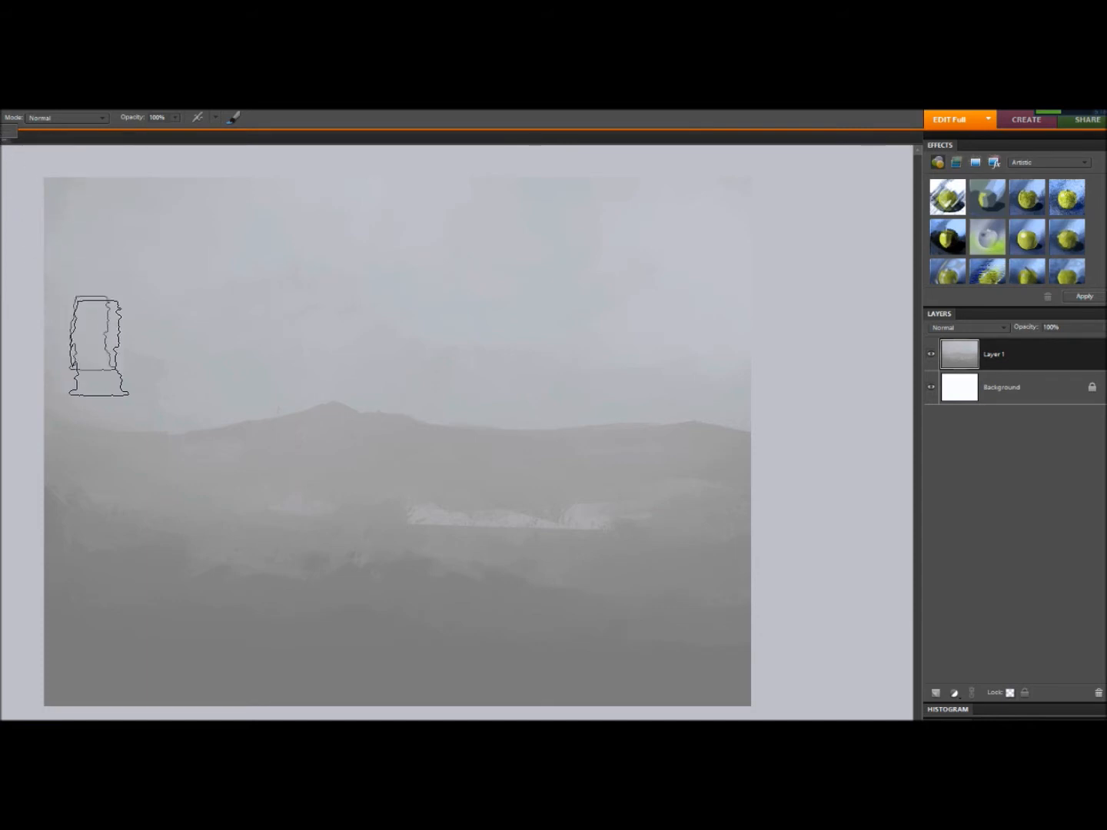
- Set the foreground colour to a mid grey darker than the hazed mountains
click(2, 592)
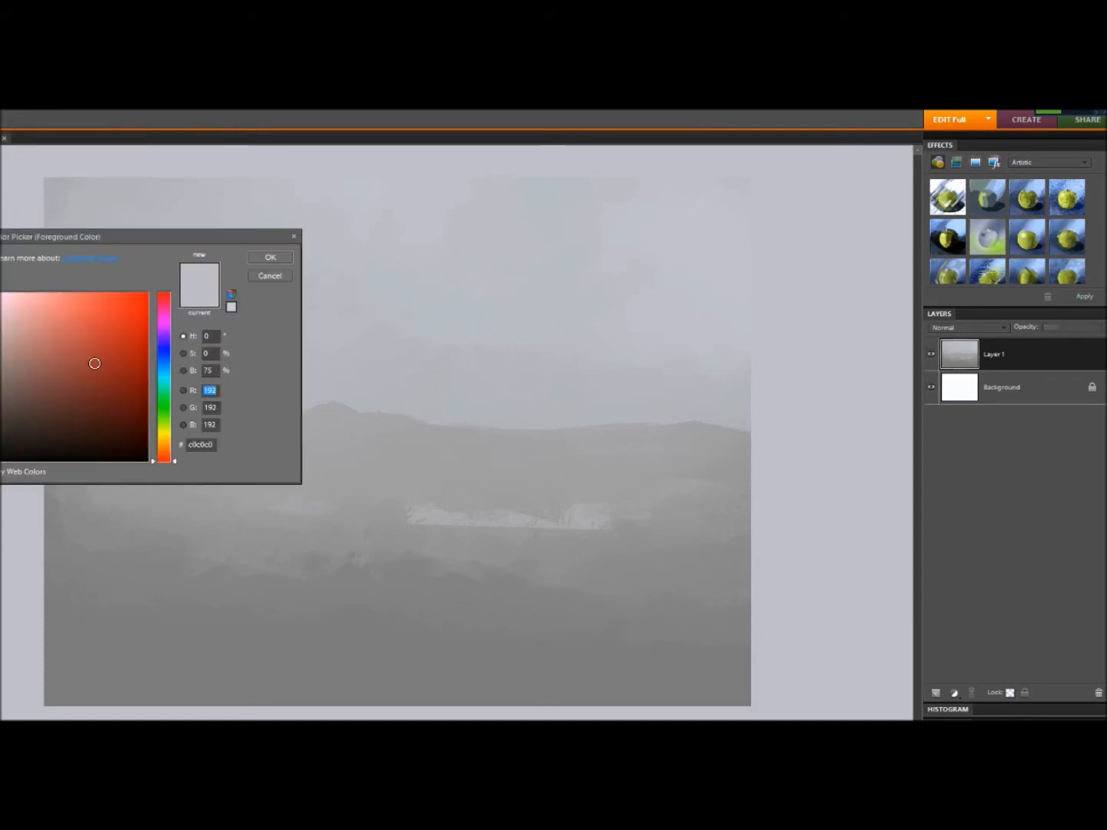
text(126)
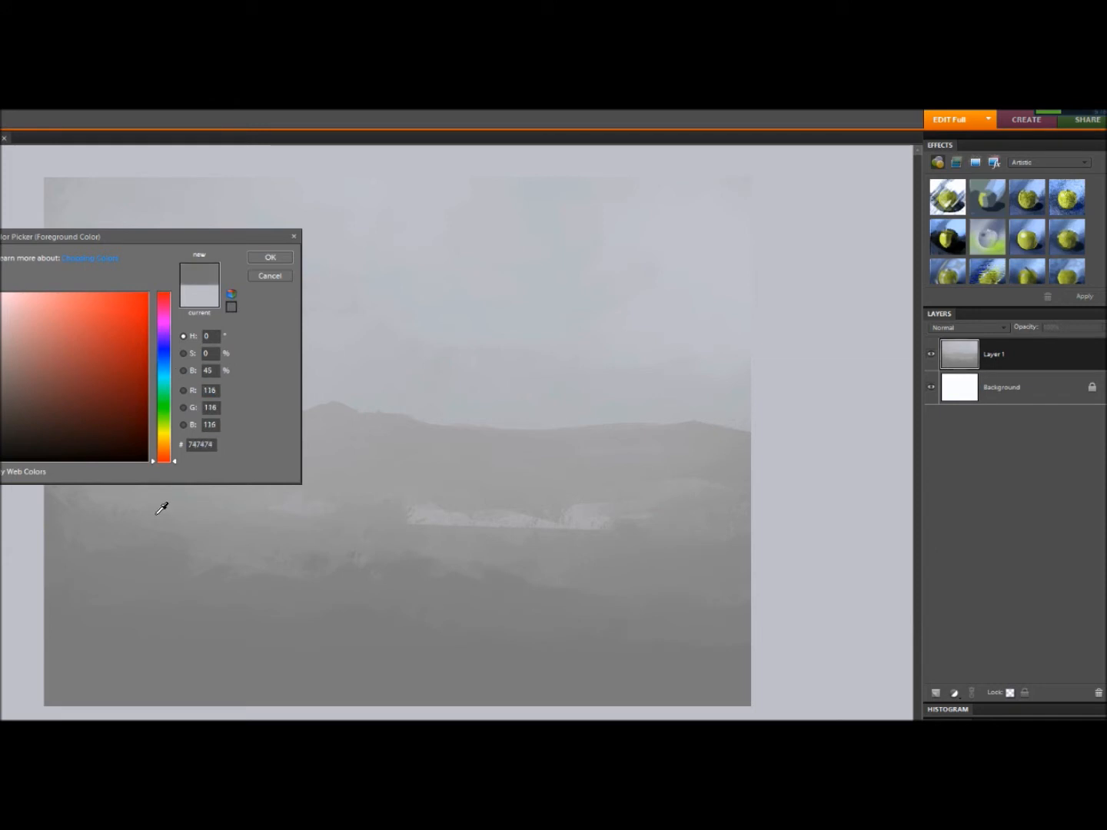
click(157, 514)
drag(1, 358, 1, 389)
key(Return)
- Paint a darker hill range sweeping down from both canvas edges to a low valley in the centre, and fill the ground below it
mouse_move(778, 499)
mouse_down()
mouse_move(676, 509)
mouse_move(778, 510)
mouse_up()
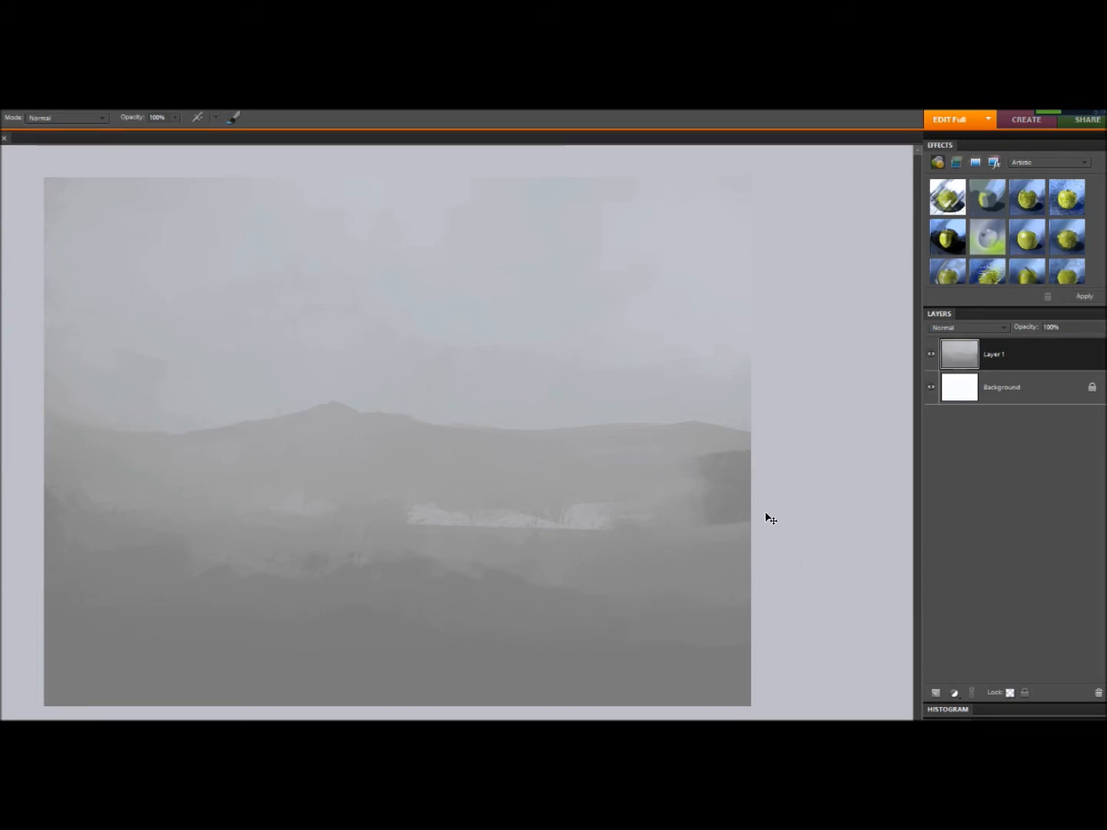
key(ctrl+z)
drag(778, 523, 599, 552)
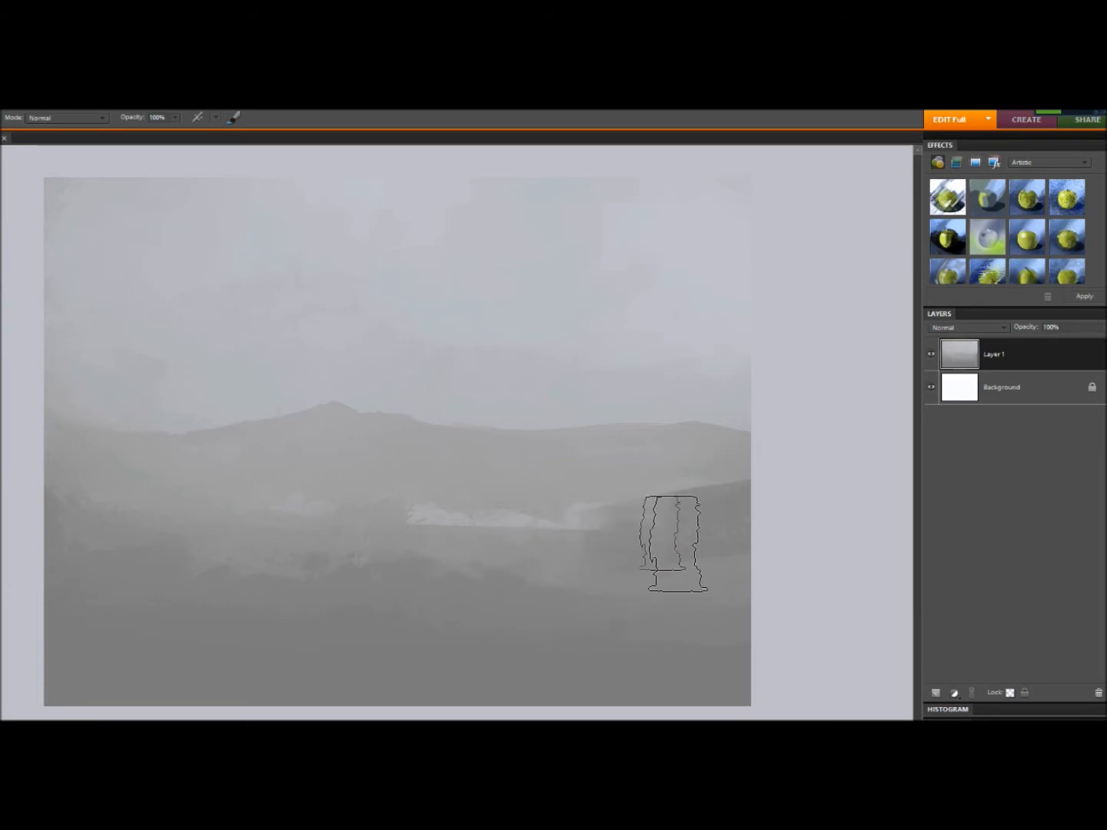
drag(55, 507, 231, 556)
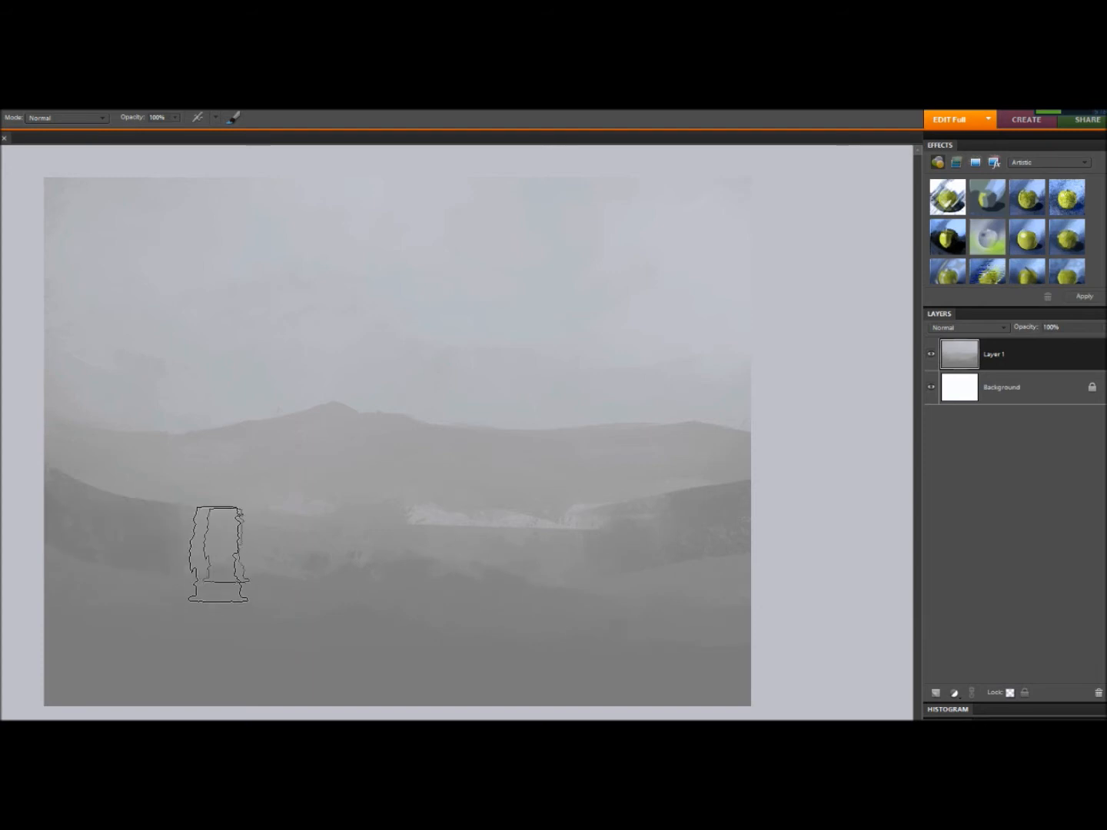
mouse_move(96, 530)
mouse_down()
mouse_move(226, 567)
mouse_move(330, 581)
mouse_up()
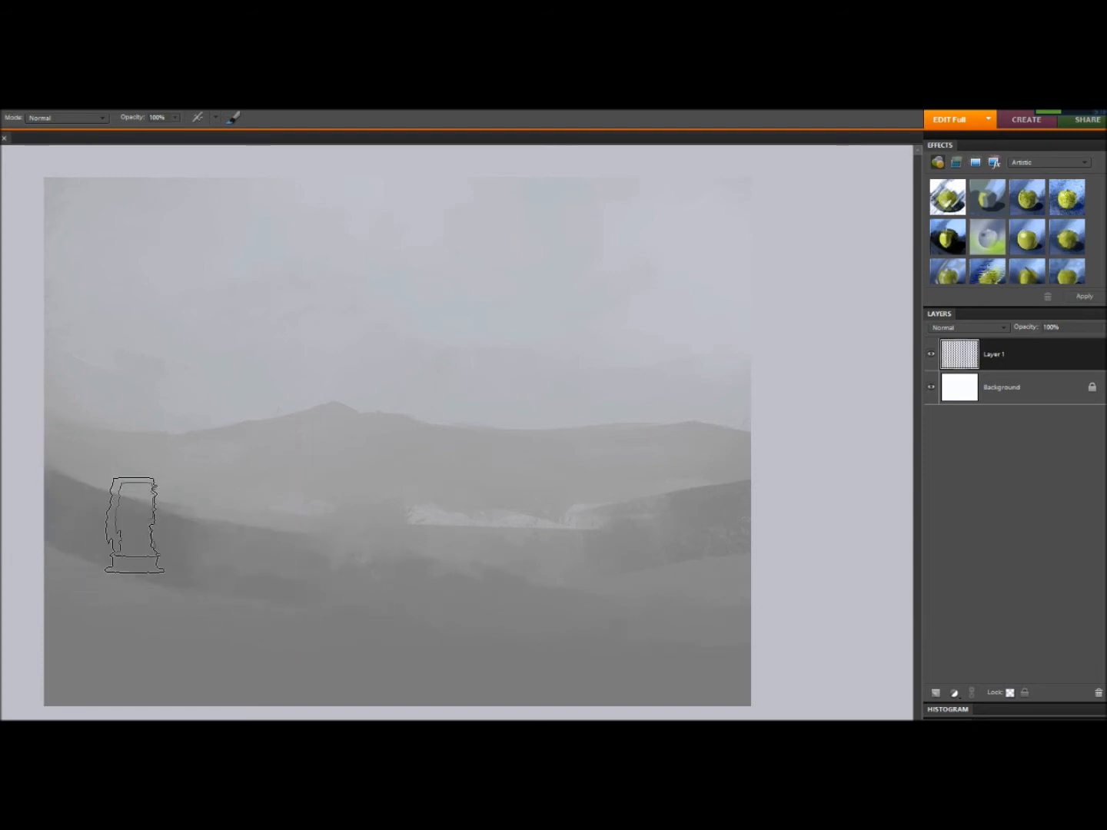
mouse_move(251, 532)
mouse_down()
mouse_move(447, 562)
mouse_move(341, 568)
mouse_move(618, 538)
mouse_up()
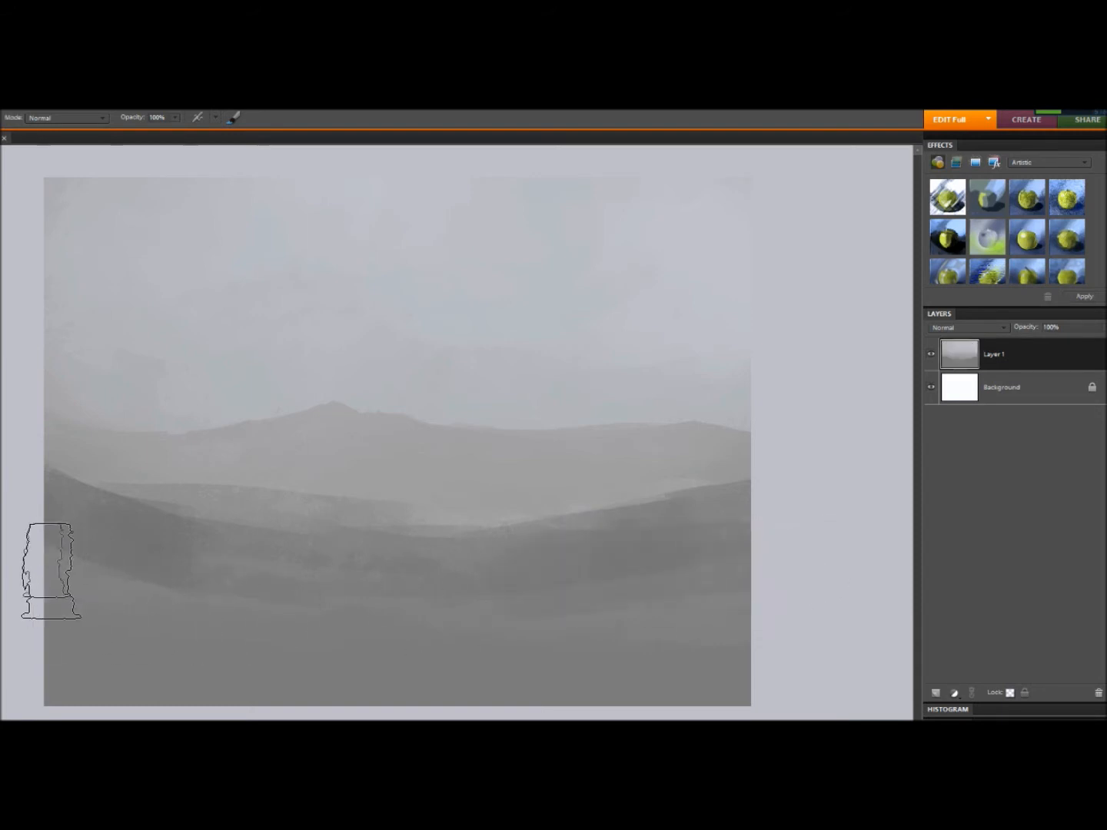
mouse_move(45, 564)
mouse_down()
mouse_move(96, 596)
mouse_move(176, 590)
mouse_move(296, 635)
mouse_up()
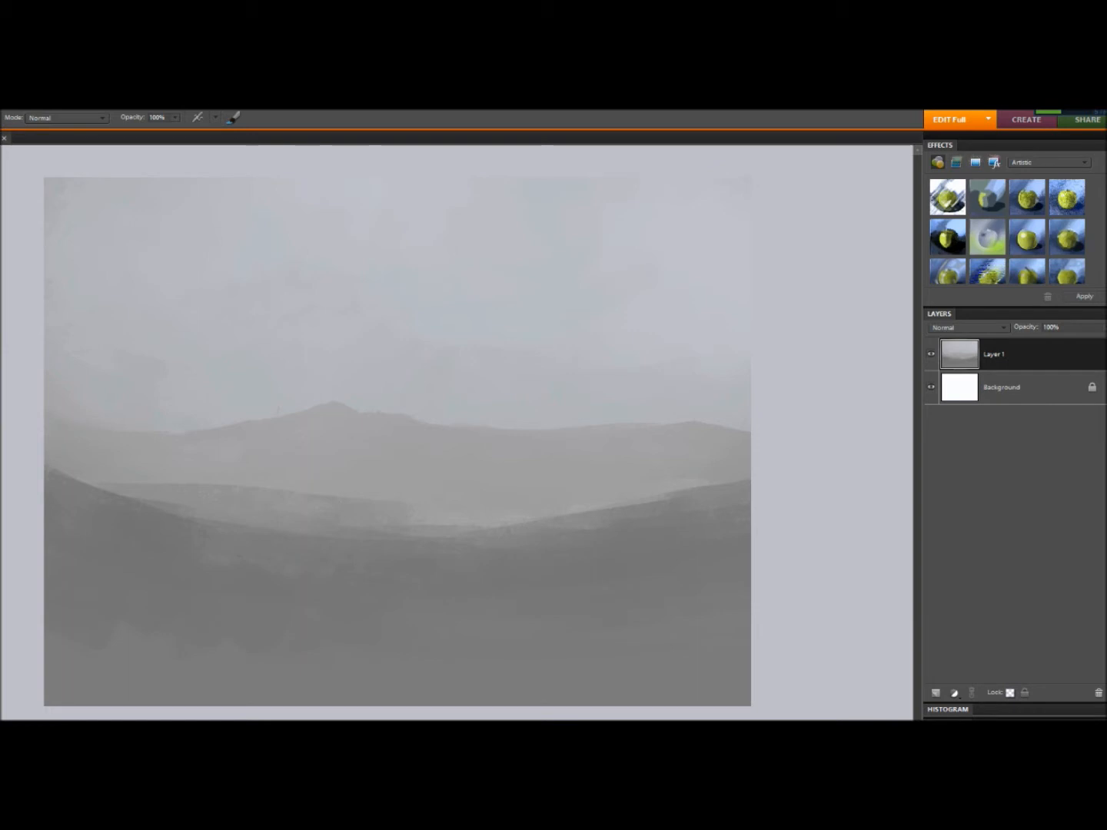
- Set the foreground colour to grey RGB 67 and paint a band of darker ground with low hills across the lower canvas
click(2, 553)
text(67)
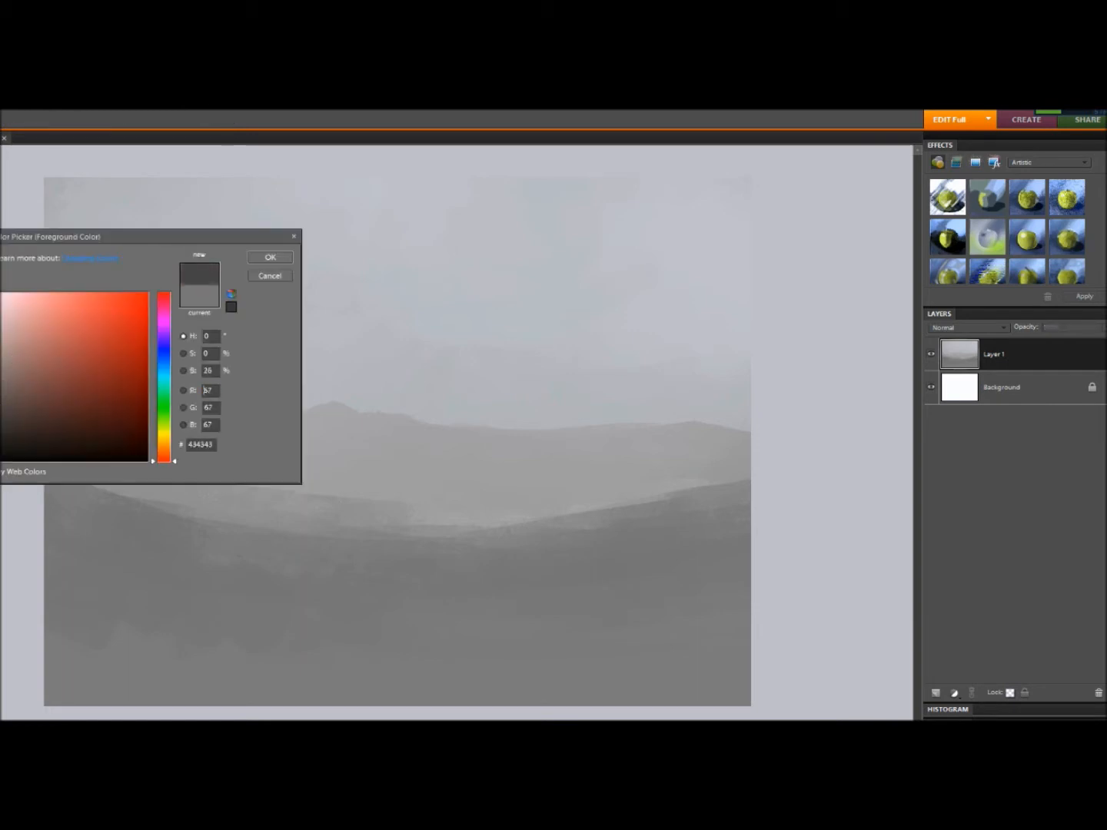
click(271, 257)
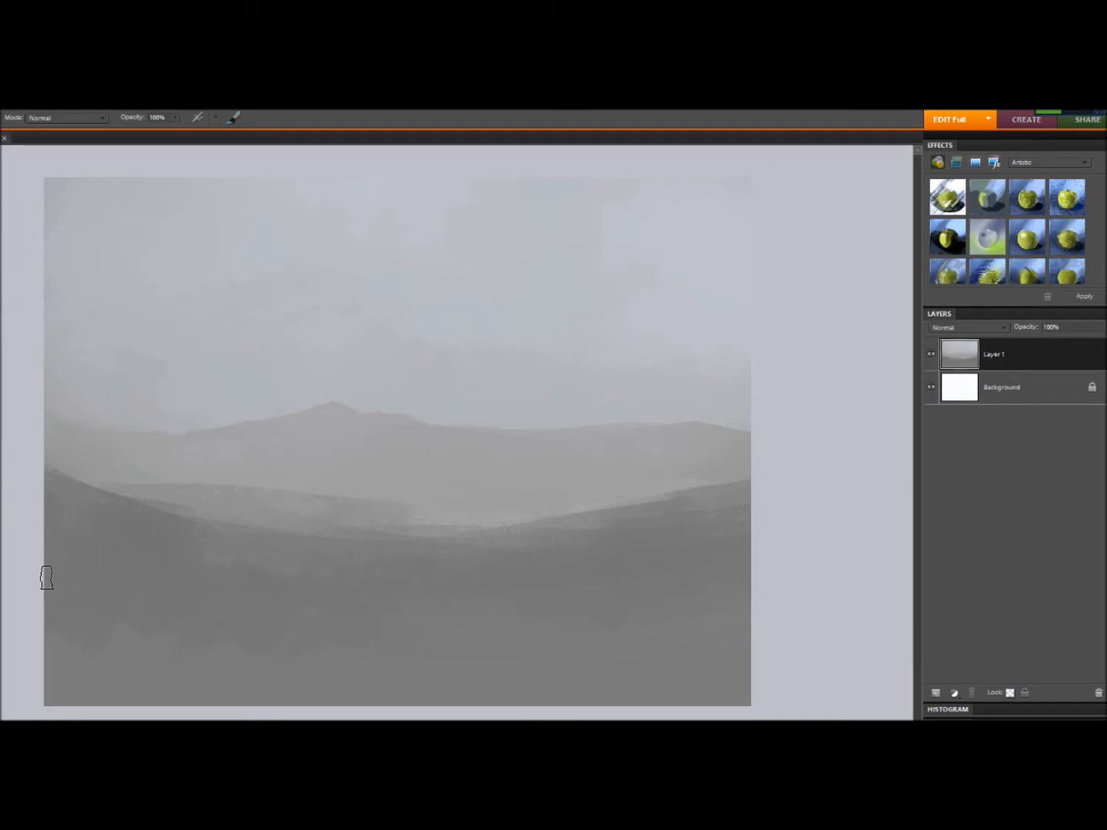
click(0, 121)
drag(1, 135, 2, 135)
mouse_move(34, 660)
mouse_down()
mouse_move(866, 665)
mouse_move(783, 642)
mouse_move(635, 665)
mouse_move(264, 662)
mouse_move(45, 652)
mouse_up()
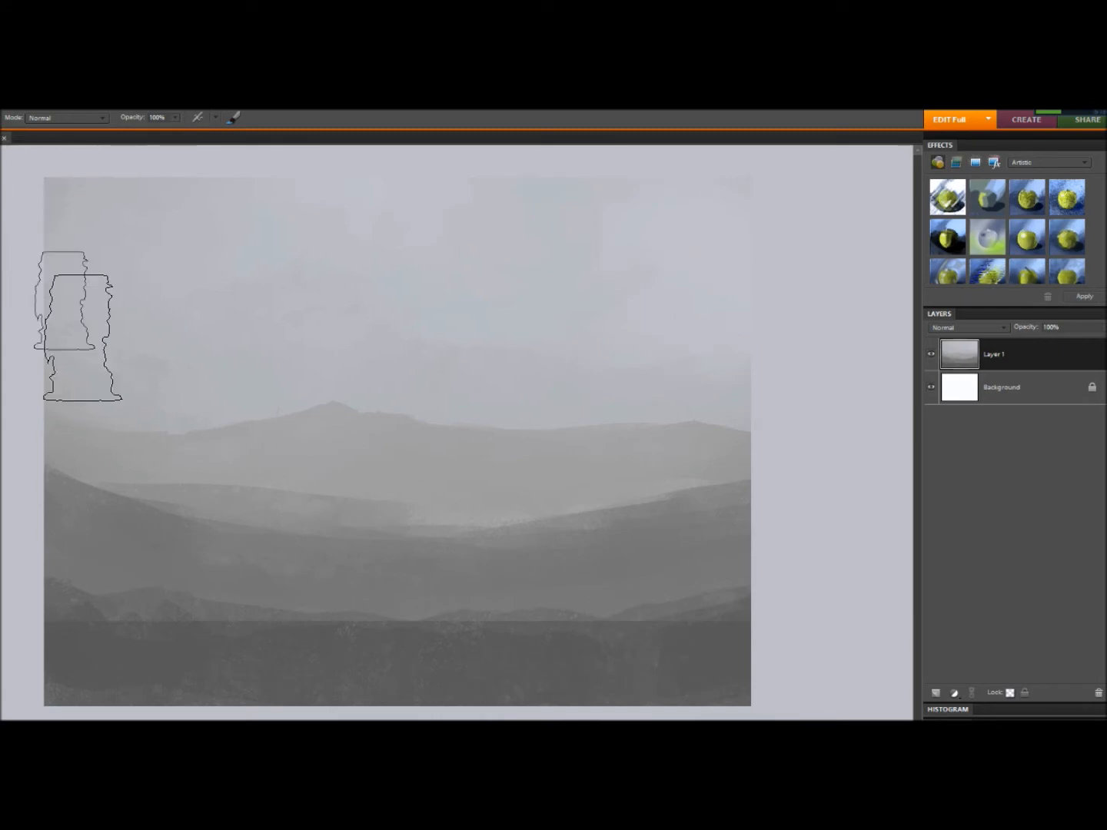
- Adjust the Levels of Layer 1 with a black input of 12 and a midtone input of 0.89
key(ctrl+l)
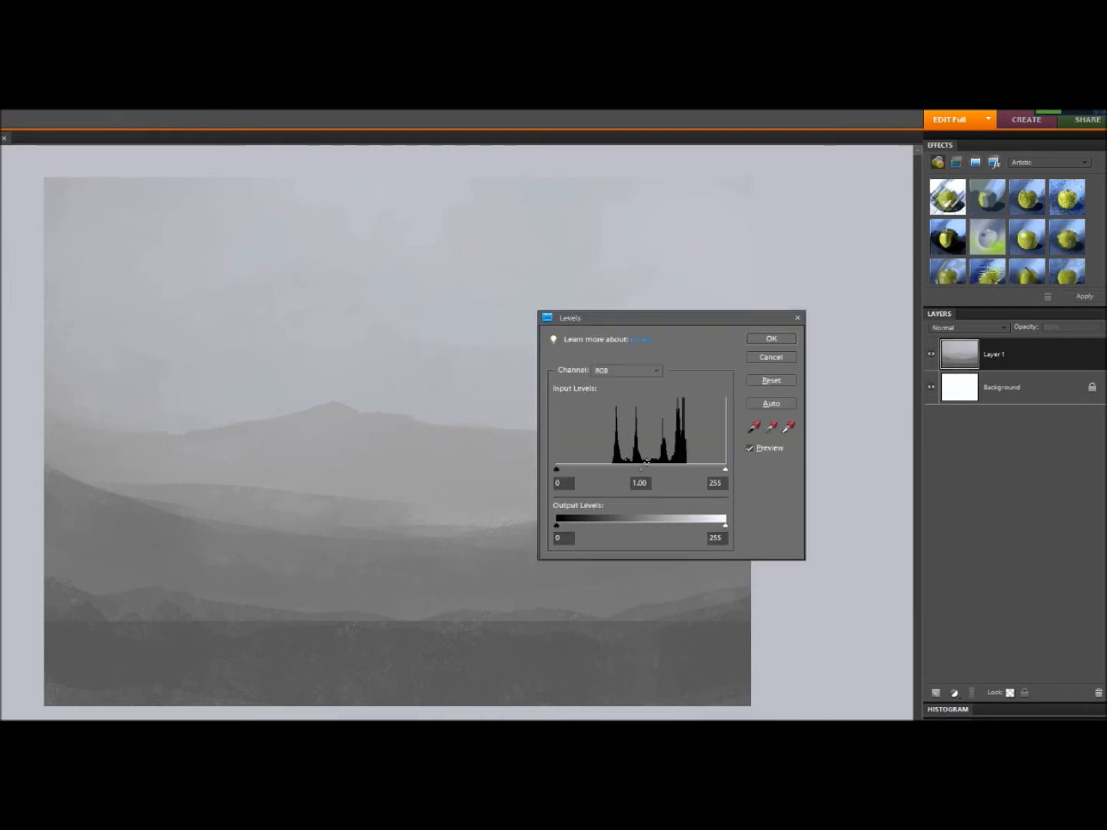
drag(642, 468, 654, 467)
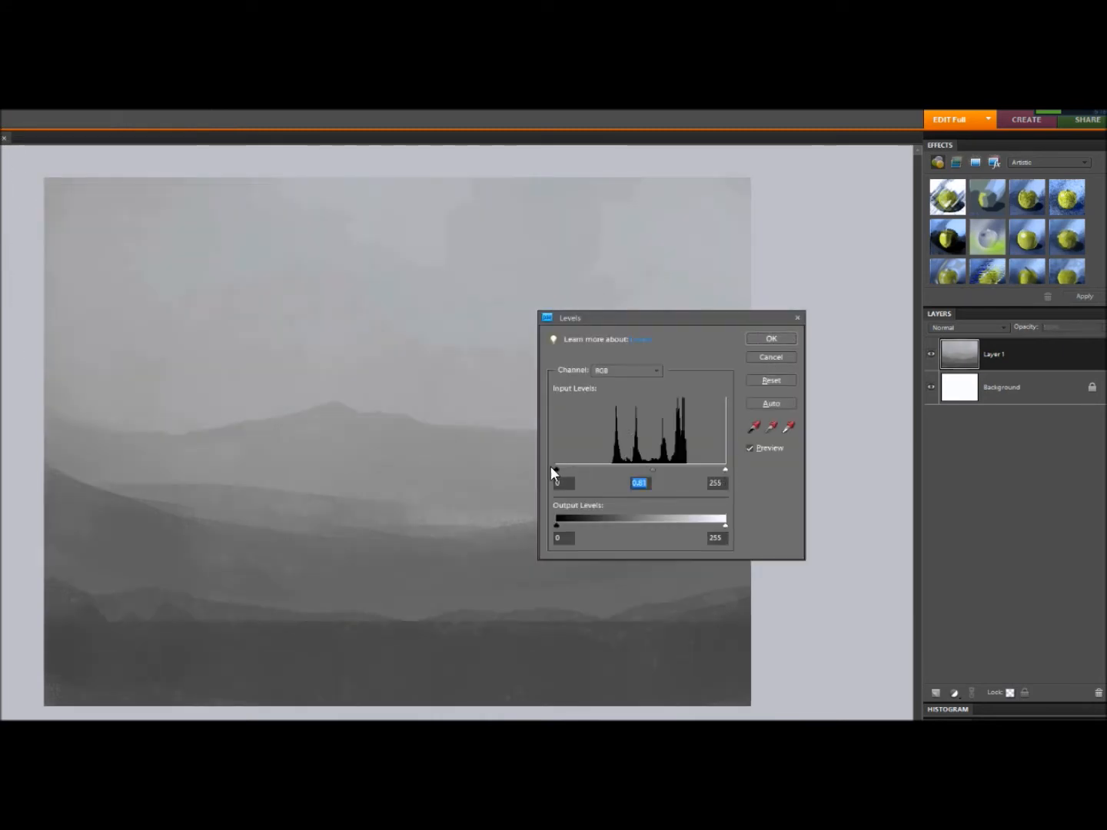
drag(655, 469, 650, 469)
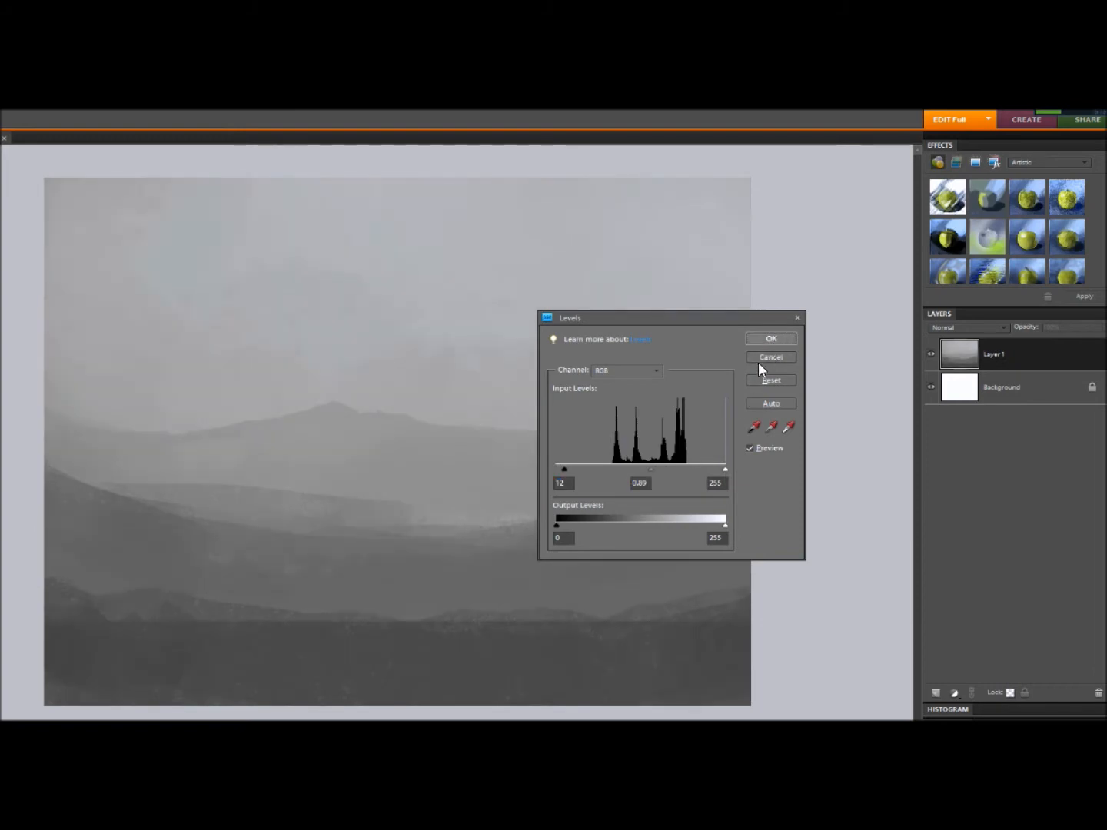
key(Return)
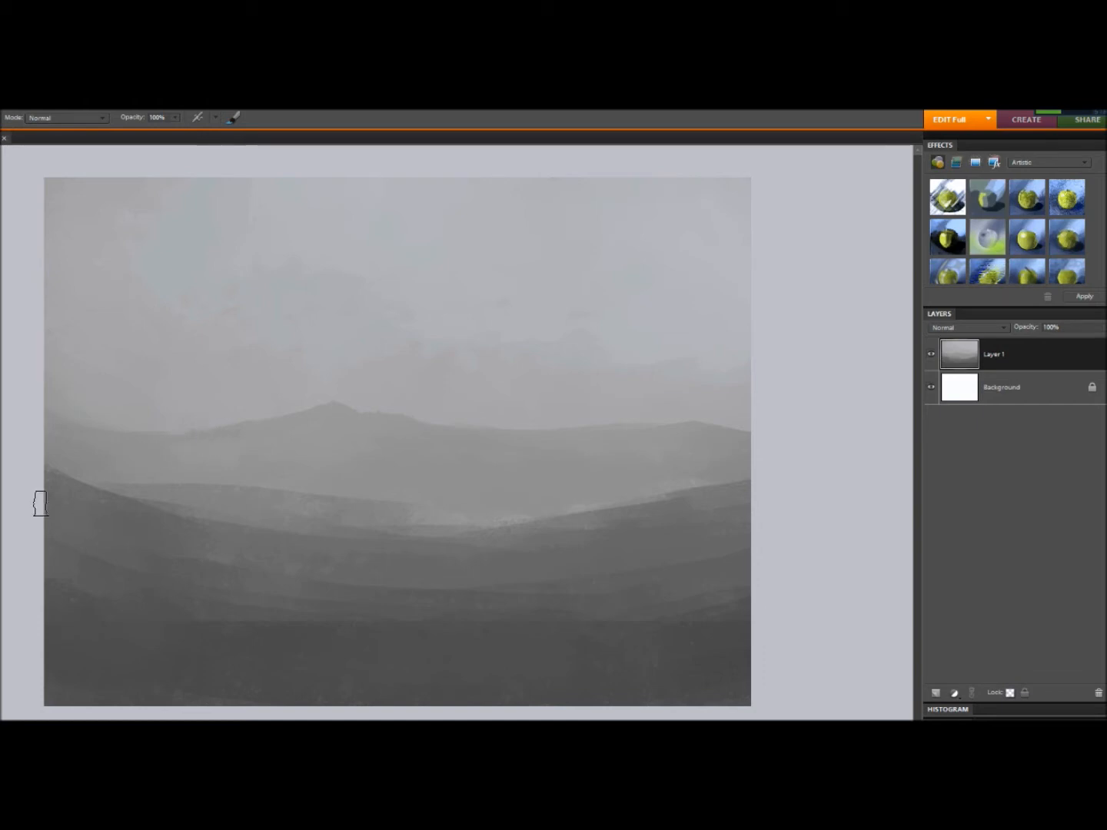
- Pick a very dark grey and paint a solid rocky outcrop with a peak and steep right slope in the lower-left canvas corner
click(1, 569)
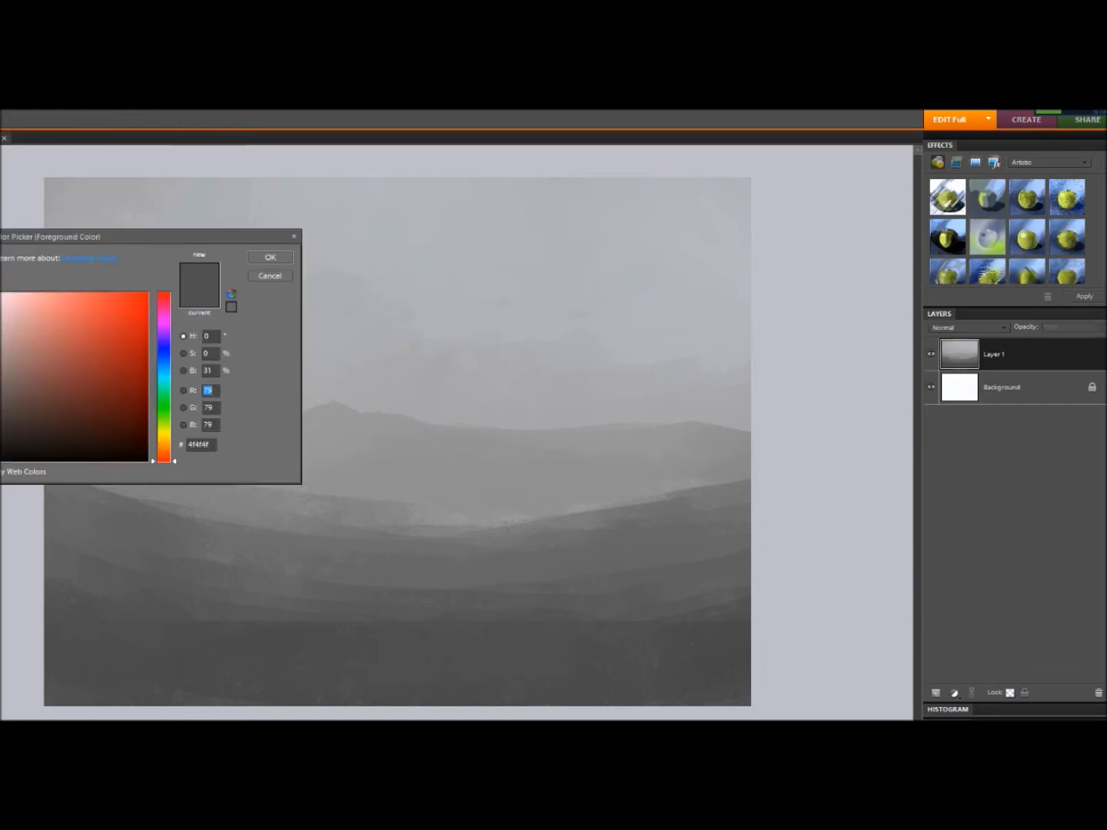
click(1, 430)
click(263, 260)
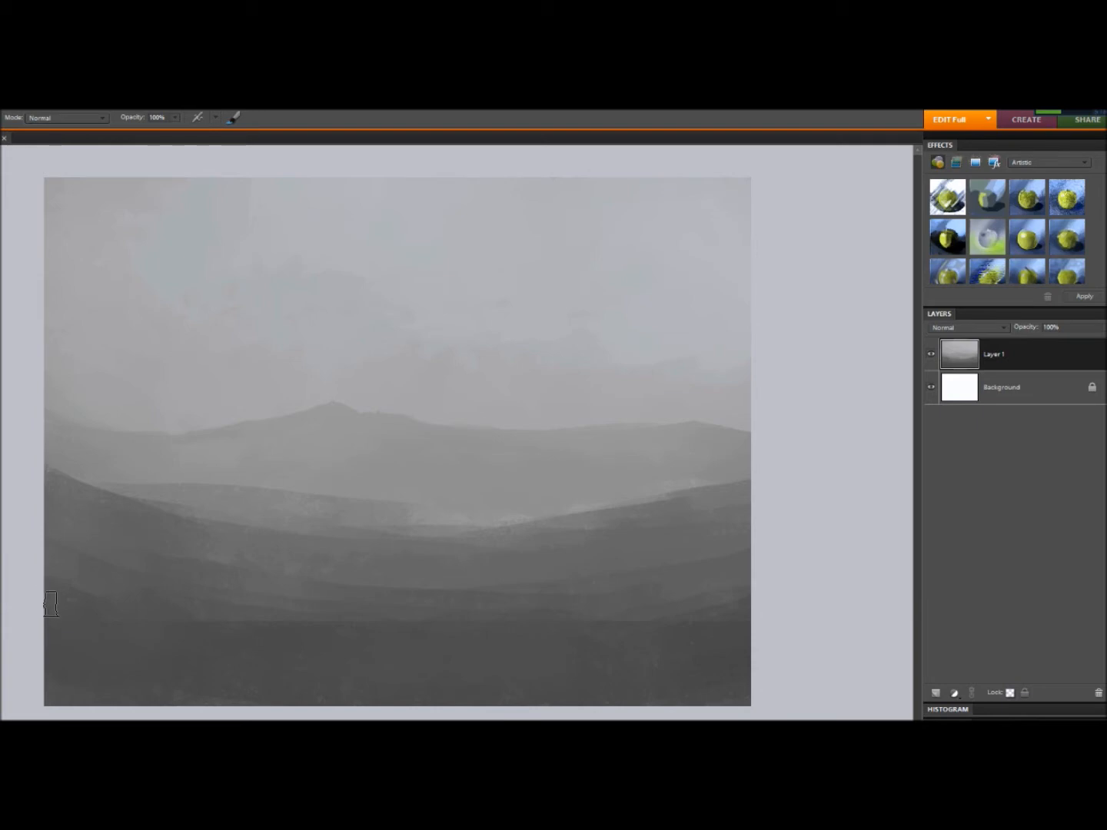
mouse_move(37, 617)
mouse_down()
mouse_move(67, 607)
mouse_move(46, 617)
mouse_move(72, 590)
mouse_move(18, 610)
mouse_move(44, 592)
mouse_move(28, 594)
mouse_move(54, 595)
mouse_move(39, 592)
mouse_move(132, 555)
mouse_move(108, 571)
mouse_move(122, 561)
mouse_move(151, 575)
mouse_move(137, 569)
mouse_move(161, 596)
mouse_up()
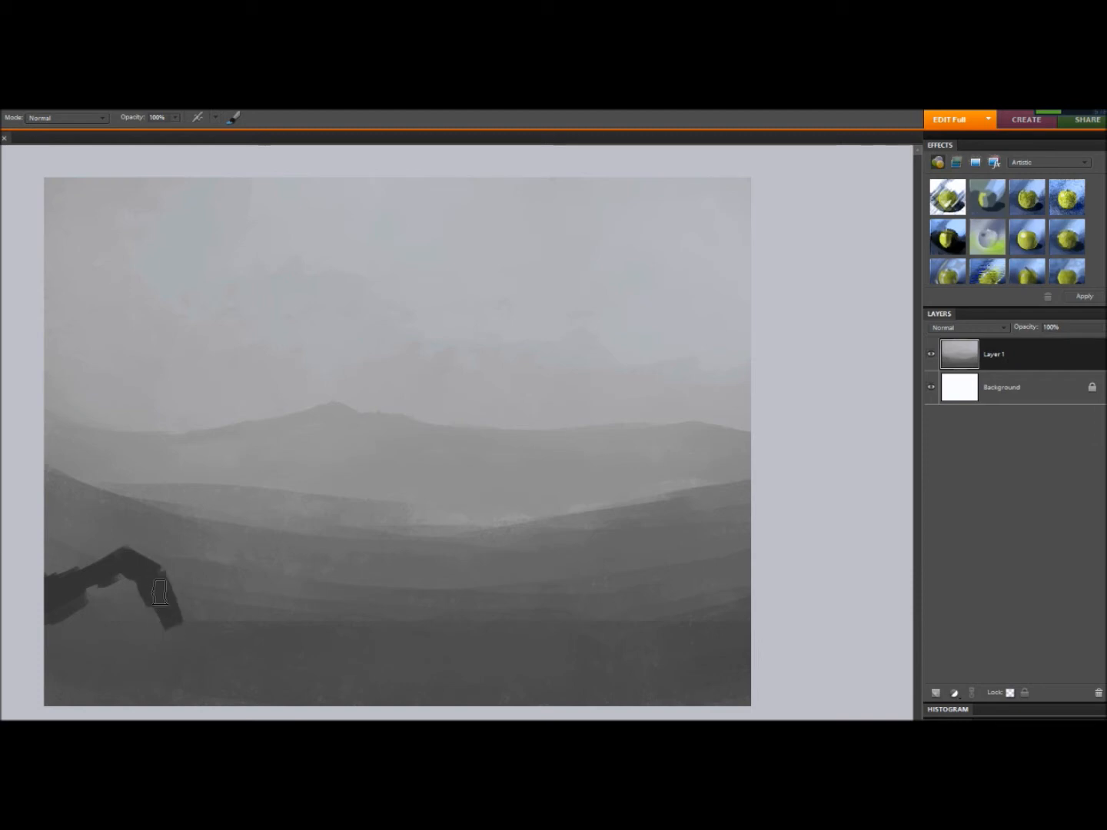
drag(198, 647, 216, 668)
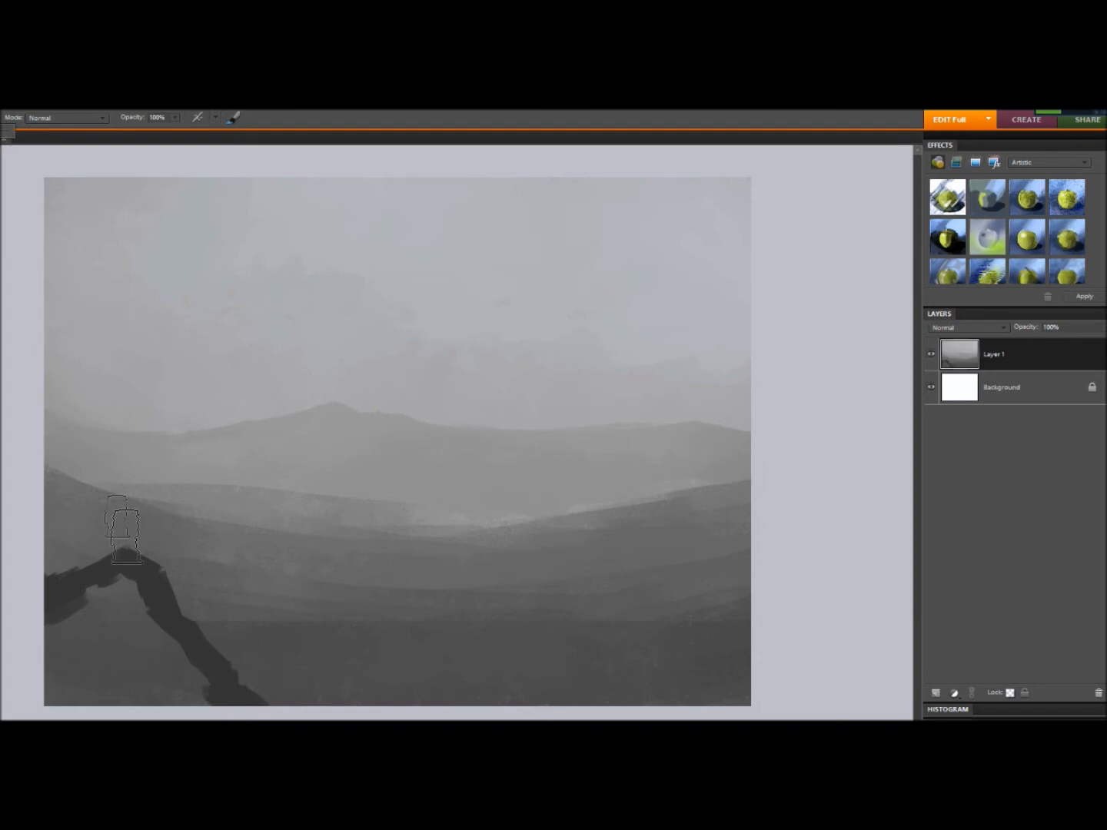
mouse_move(50, 626)
mouse_down()
mouse_move(123, 588)
mouse_move(145, 650)
mouse_move(139, 621)
mouse_move(225, 703)
mouse_move(204, 704)
mouse_move(63, 624)
mouse_move(52, 702)
mouse_move(107, 671)
mouse_move(133, 700)
mouse_move(223, 649)
mouse_up()
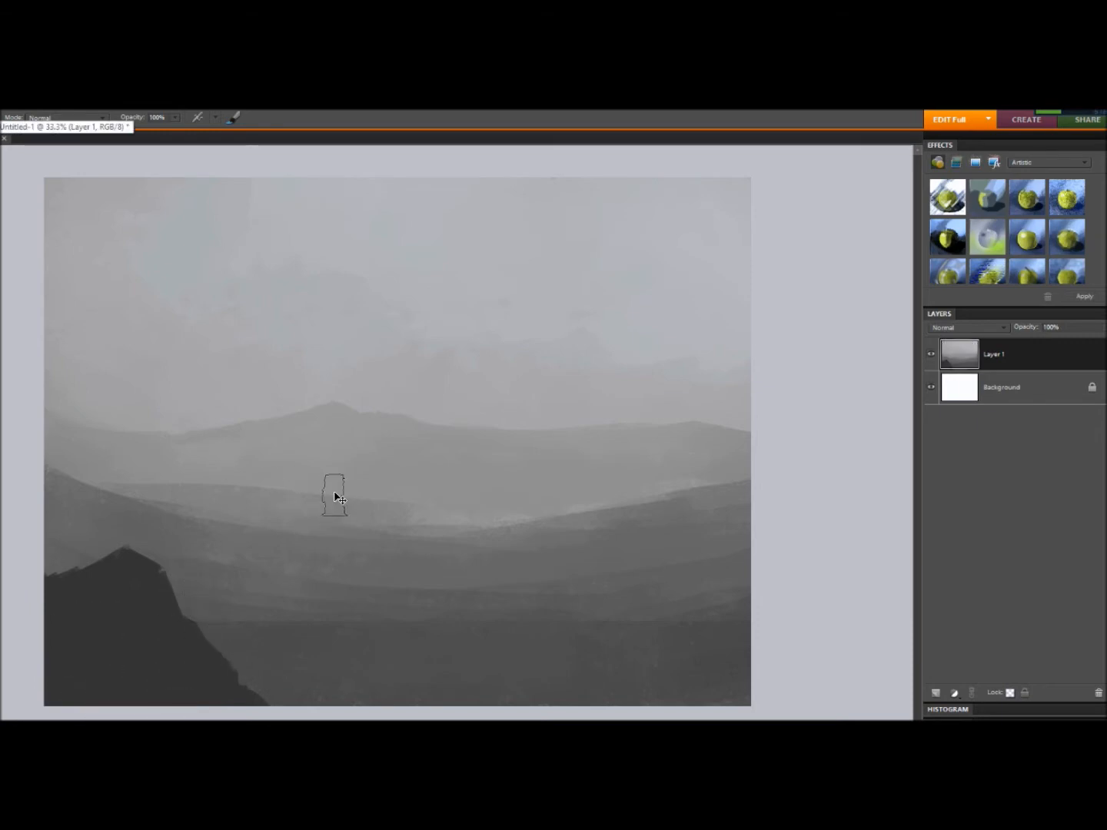
- Extend the dark foreground from the outcrop along the canvas's lower edge and paint a matching dark slope in the lower-right corner
key(ctrl+minus)
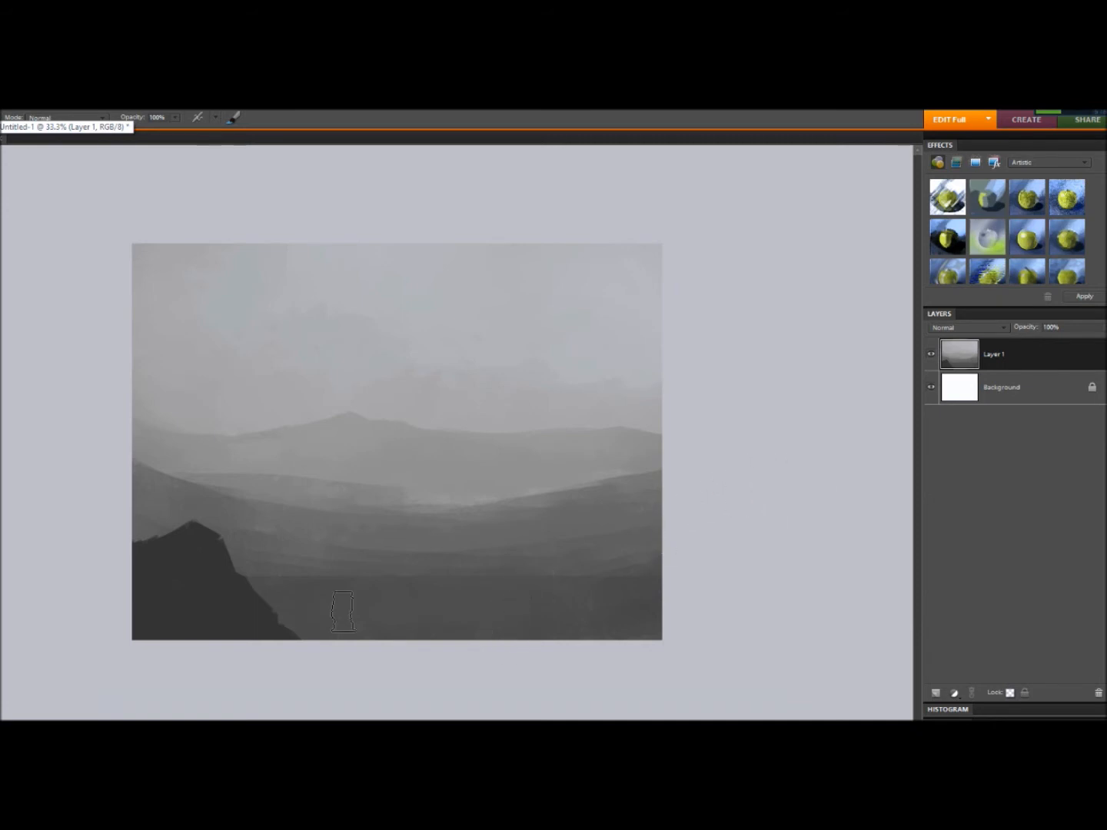
drag(243, 612, 343, 665)
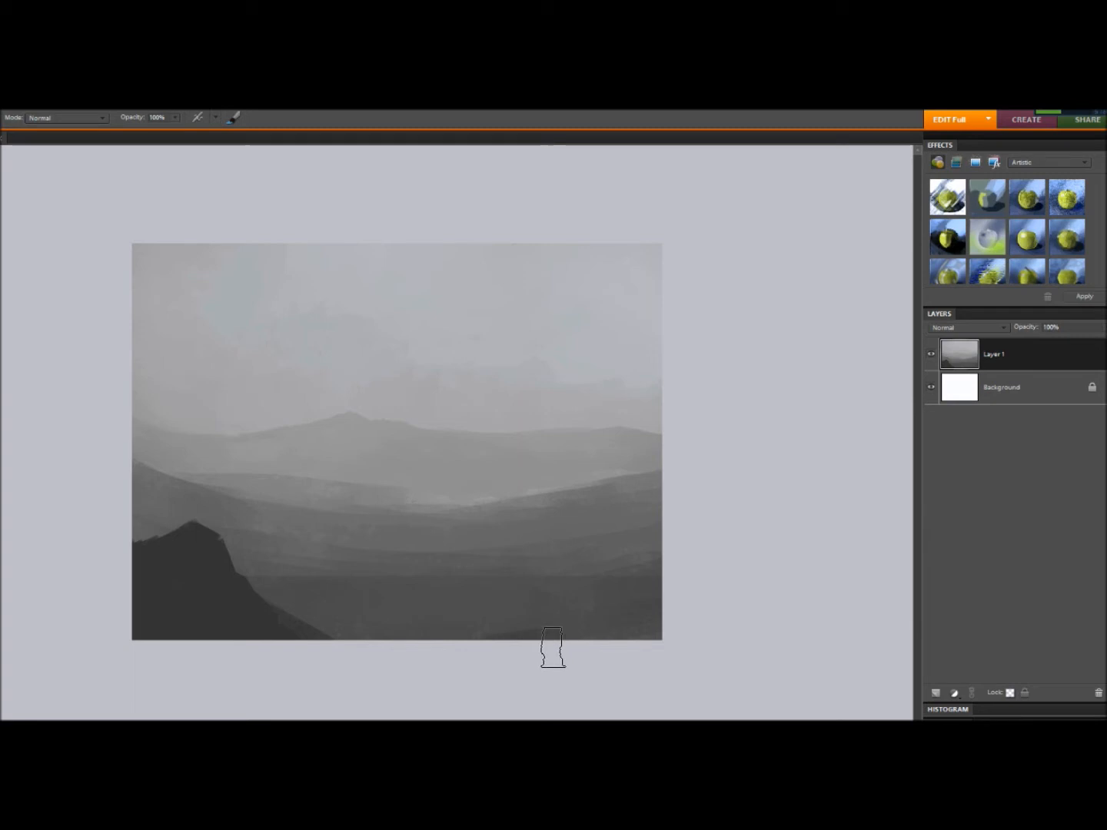
mouse_move(443, 661)
mouse_down()
mouse_move(598, 629)
mouse_move(571, 645)
mouse_move(631, 622)
mouse_move(585, 642)
mouse_move(682, 556)
mouse_up()
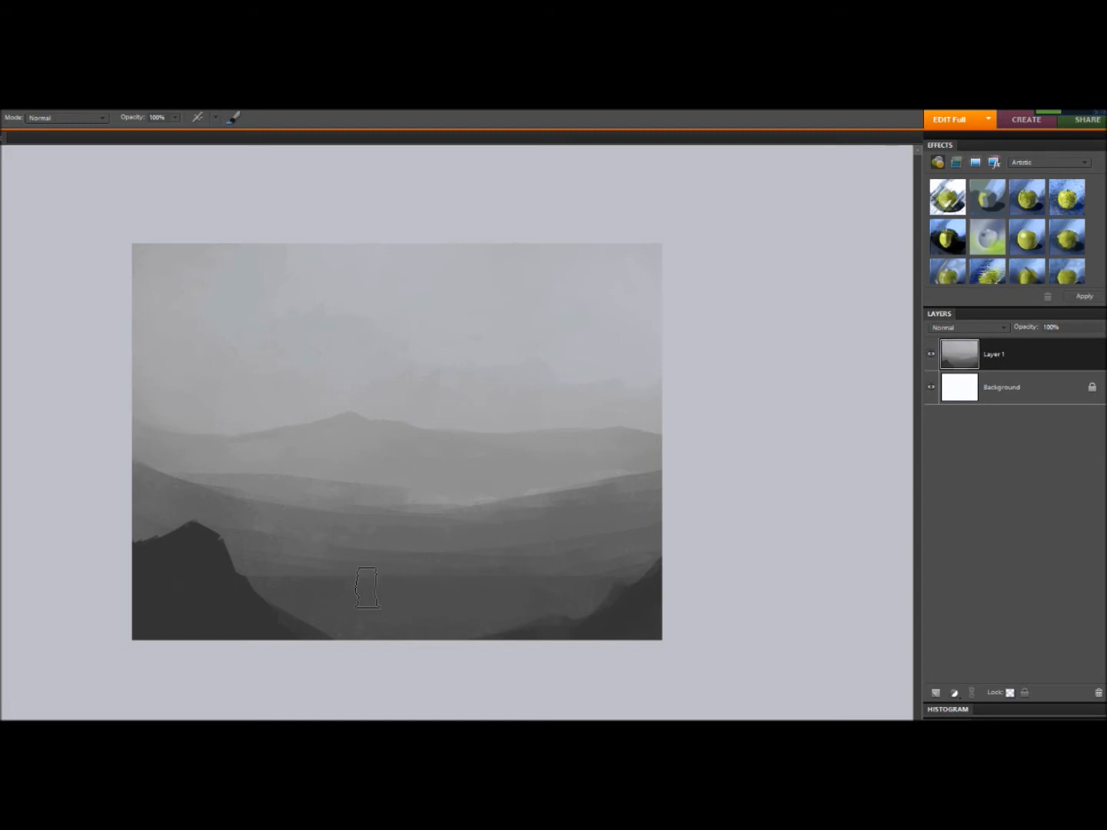
mouse_move(265, 598)
mouse_down()
mouse_move(376, 649)
mouse_move(311, 641)
mouse_move(433, 640)
mouse_up()
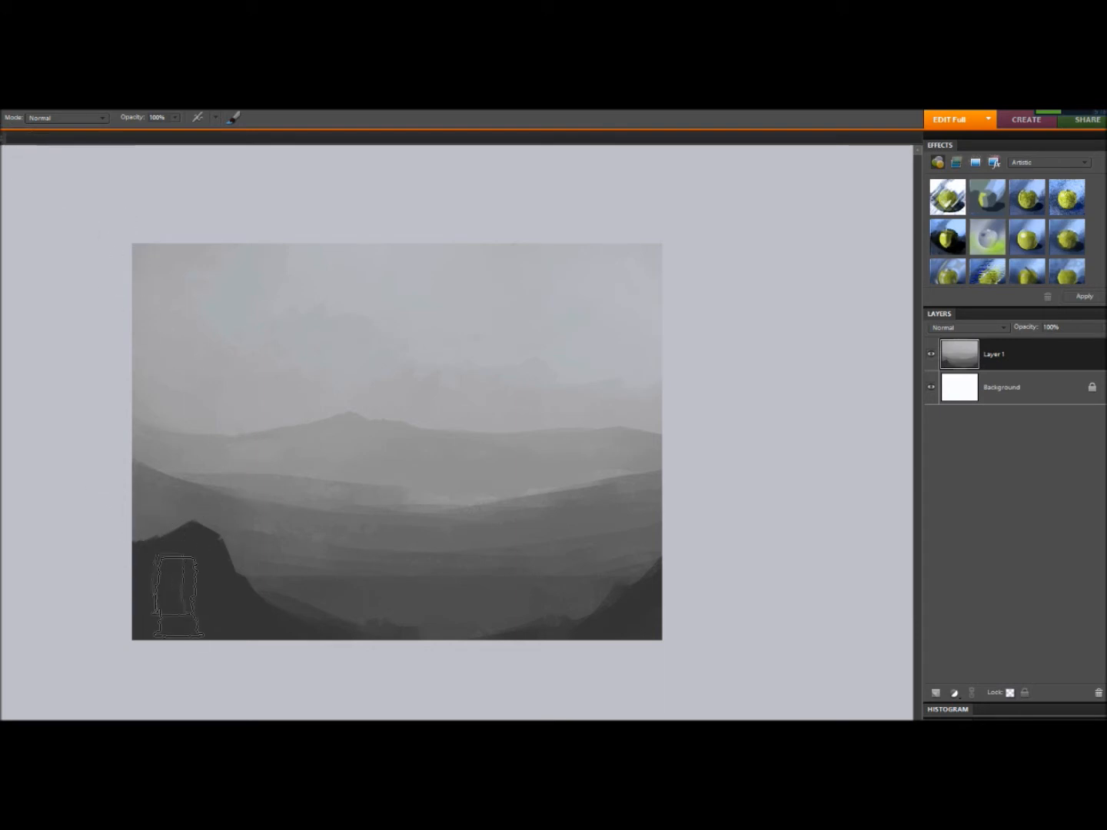
mouse_move(177, 599)
mouse_down()
mouse_move(168, 576)
mouse_move(215, 592)
mouse_move(128, 543)
mouse_move(213, 588)
mouse_move(308, 600)
mouse_up()
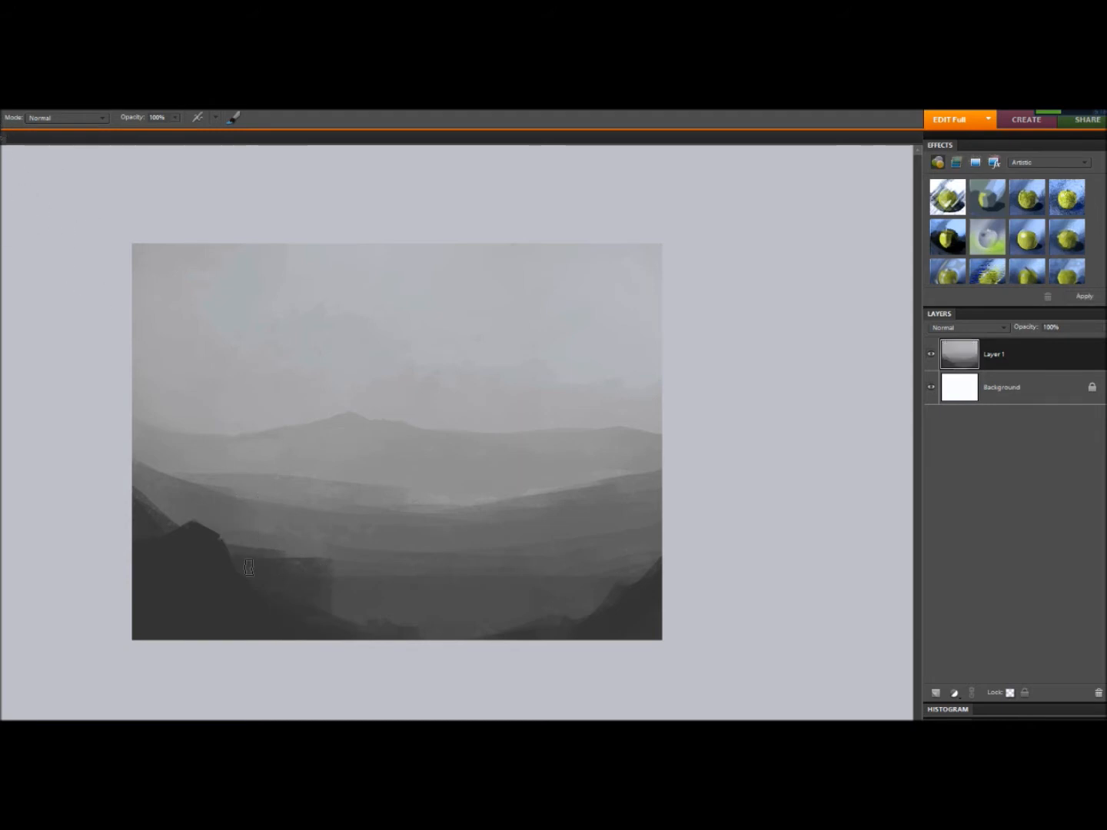
- Paint a second dark rocky ridge beside the lower-left outcrop, sloping down to its right, and refine its crest with sampled greys
drag(271, 555, 294, 551)
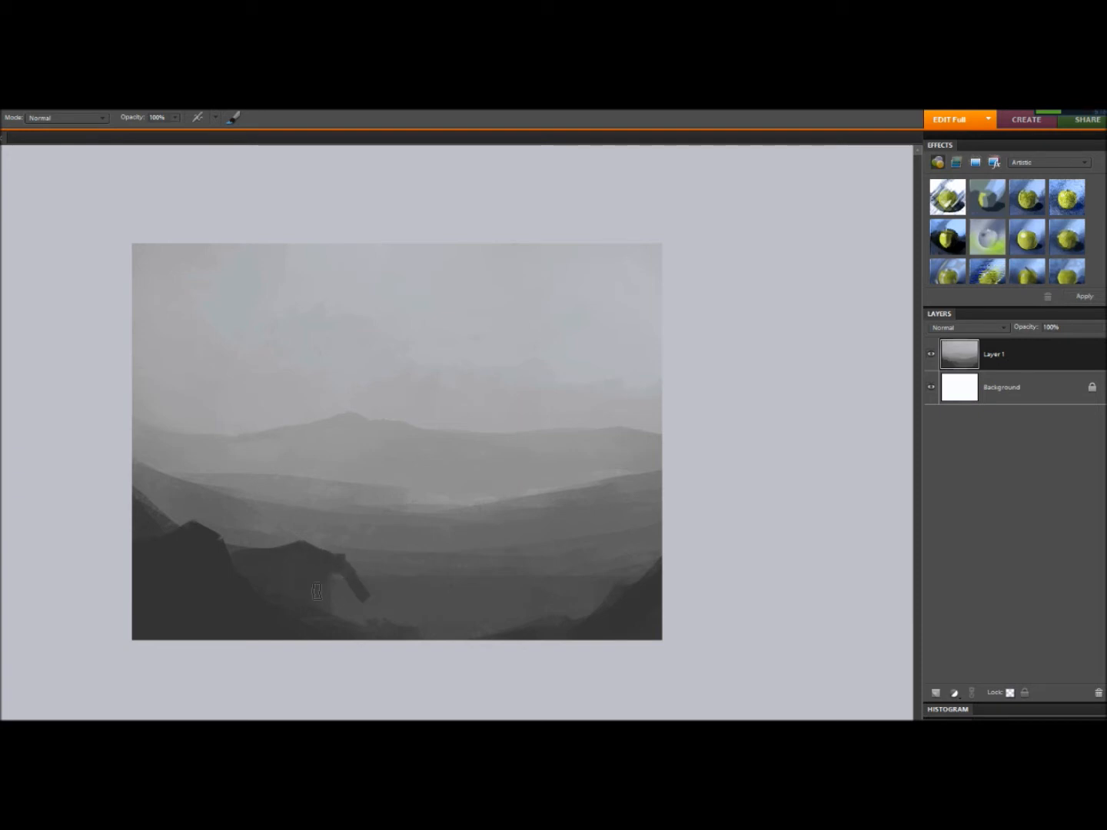
drag(367, 617, 338, 605)
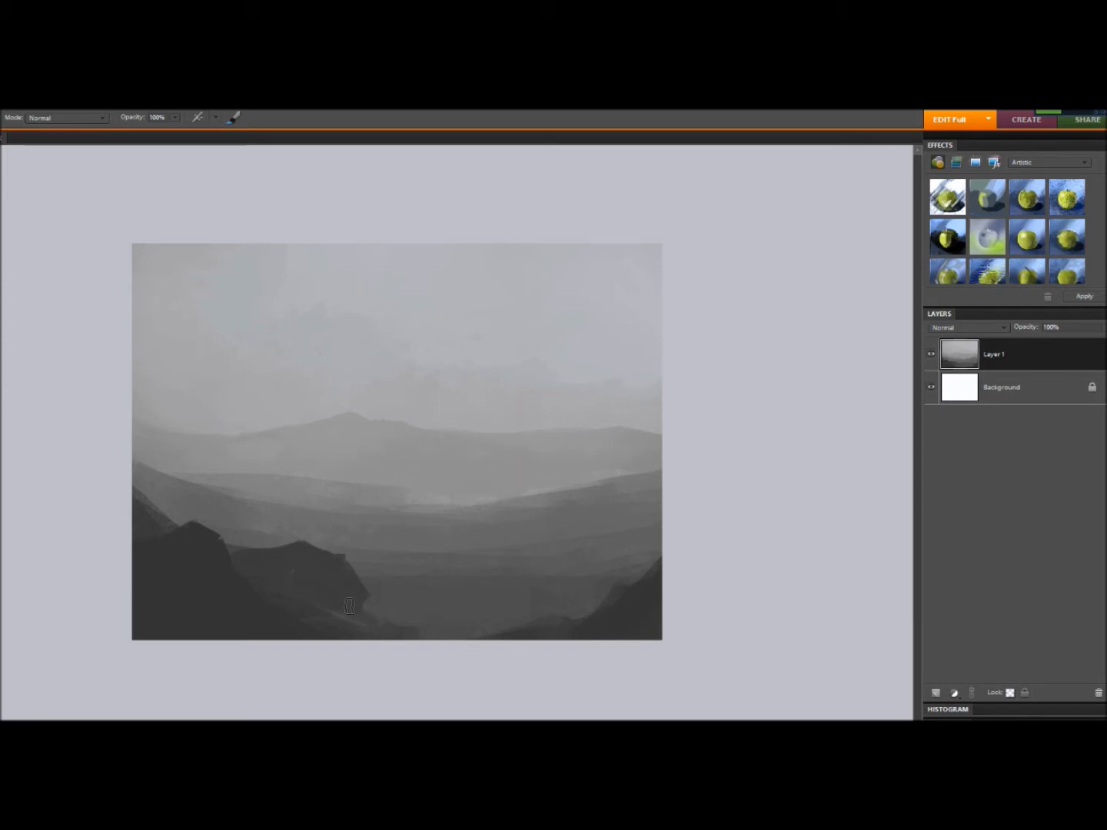
alt+click(338, 618)
alt+click(325, 547)
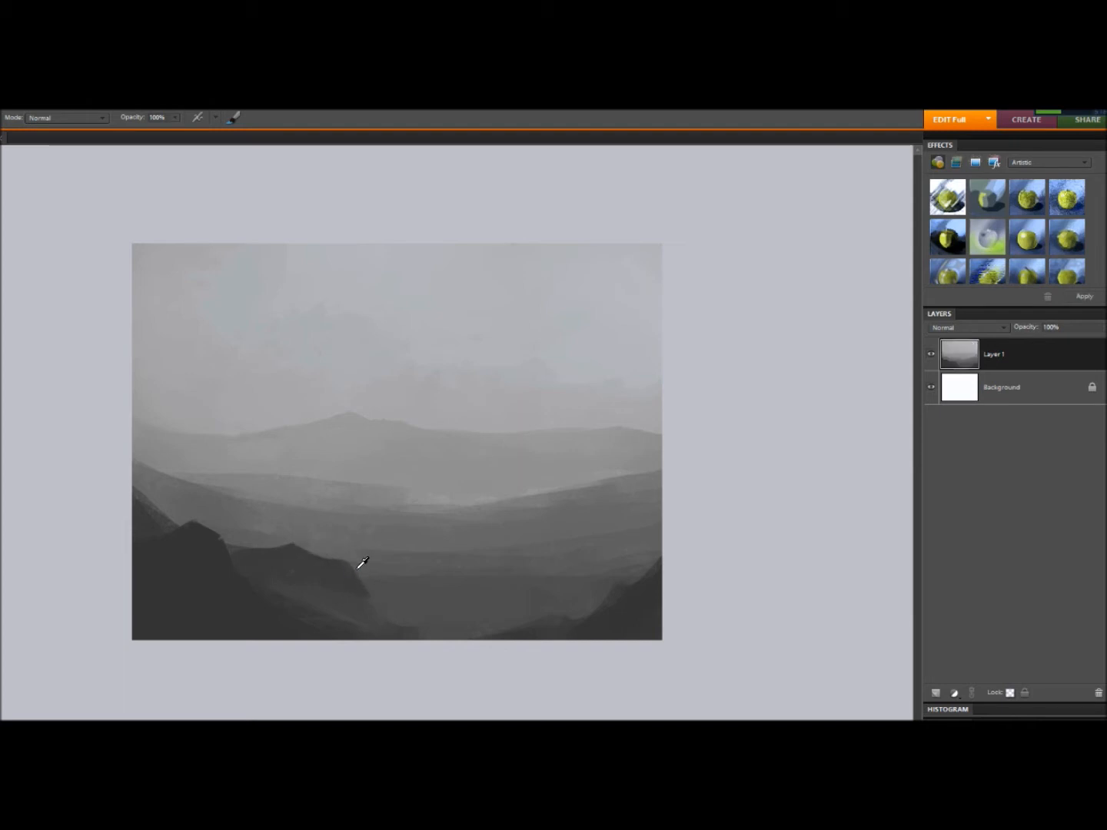
drag(351, 564, 351, 567)
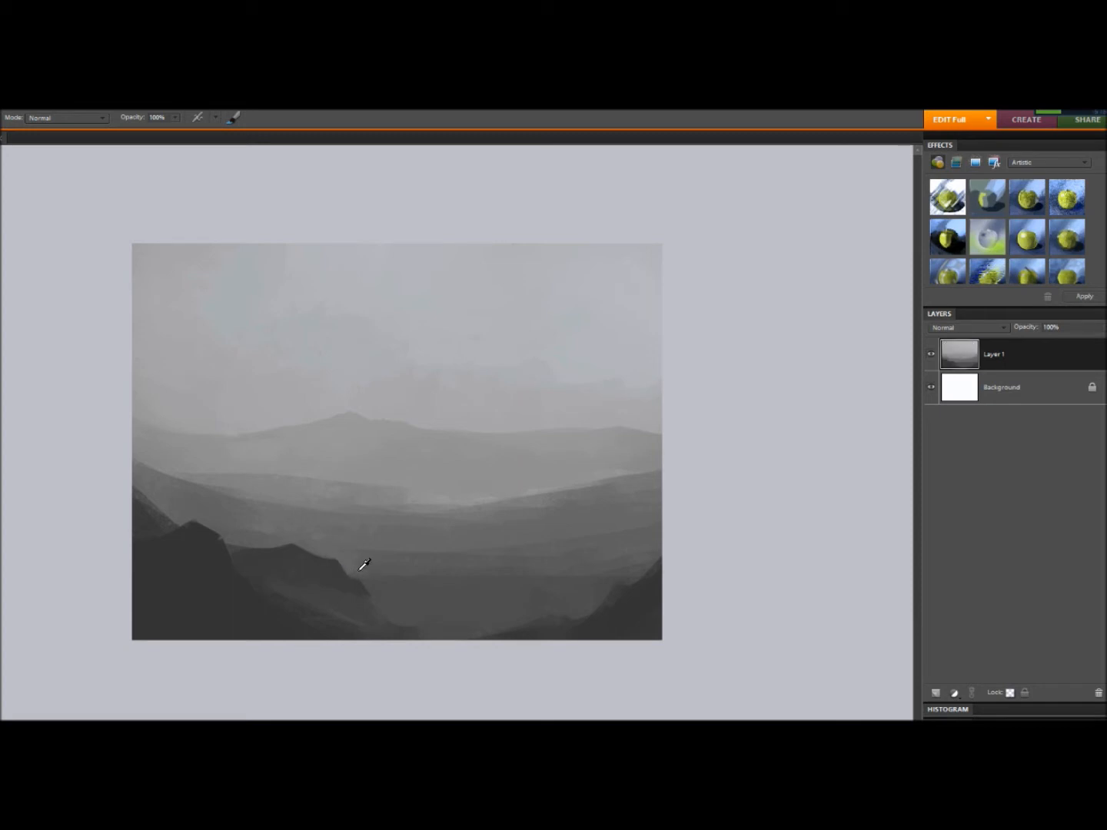
- Blend mid-grey ground along the second ridge's right edge and extend the ridge's slope down to the valley floor
drag(384, 552, 373, 548)
alt+click(362, 550)
drag(392, 561, 370, 566)
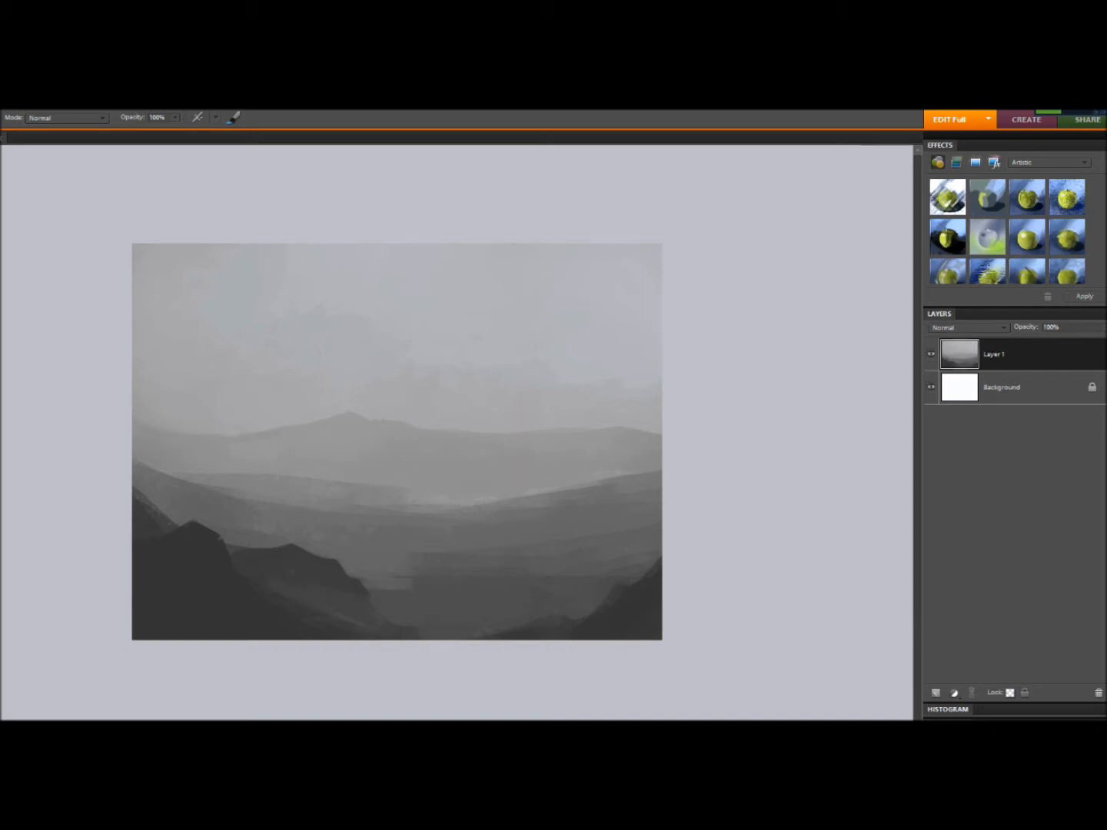
alt+click(392, 575)
drag(527, 581, 465, 588)
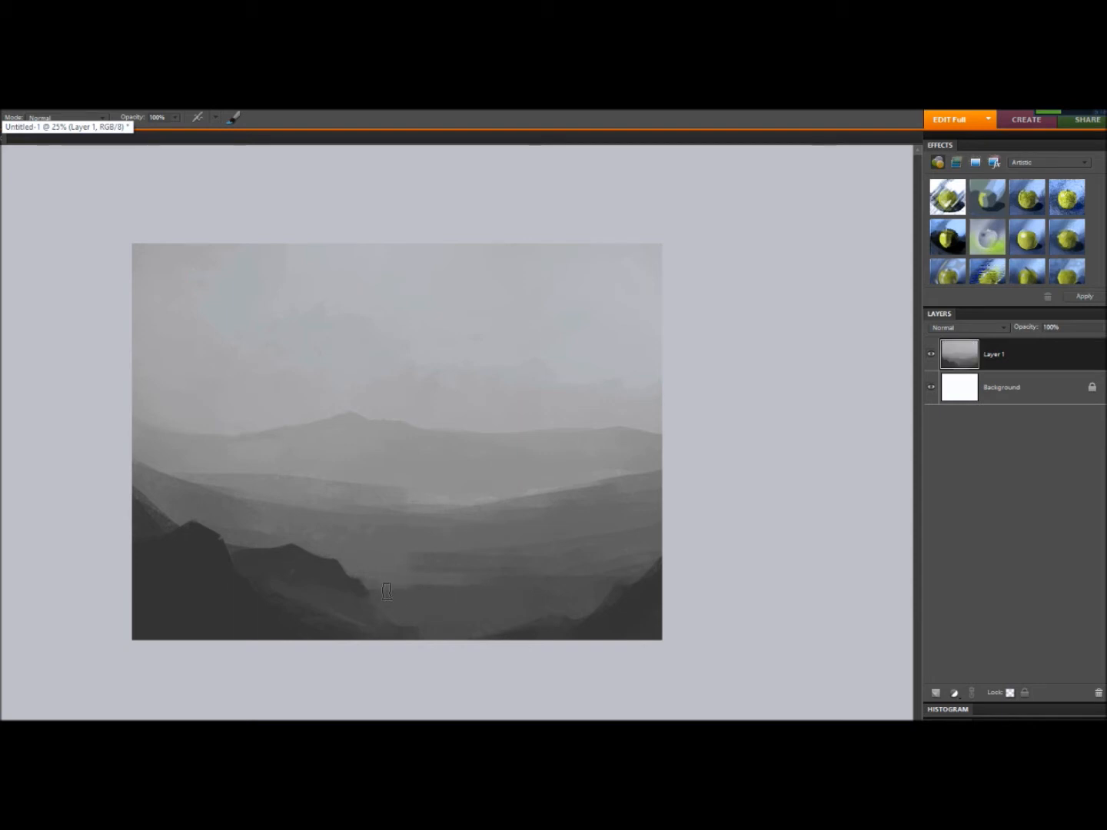
mouse_move(503, 580)
mouse_down()
mouse_move(395, 578)
mouse_move(350, 600)
mouse_move(367, 602)
mouse_move(362, 594)
mouse_move(394, 623)
mouse_move(368, 604)
mouse_up()
alt+click(349, 587)
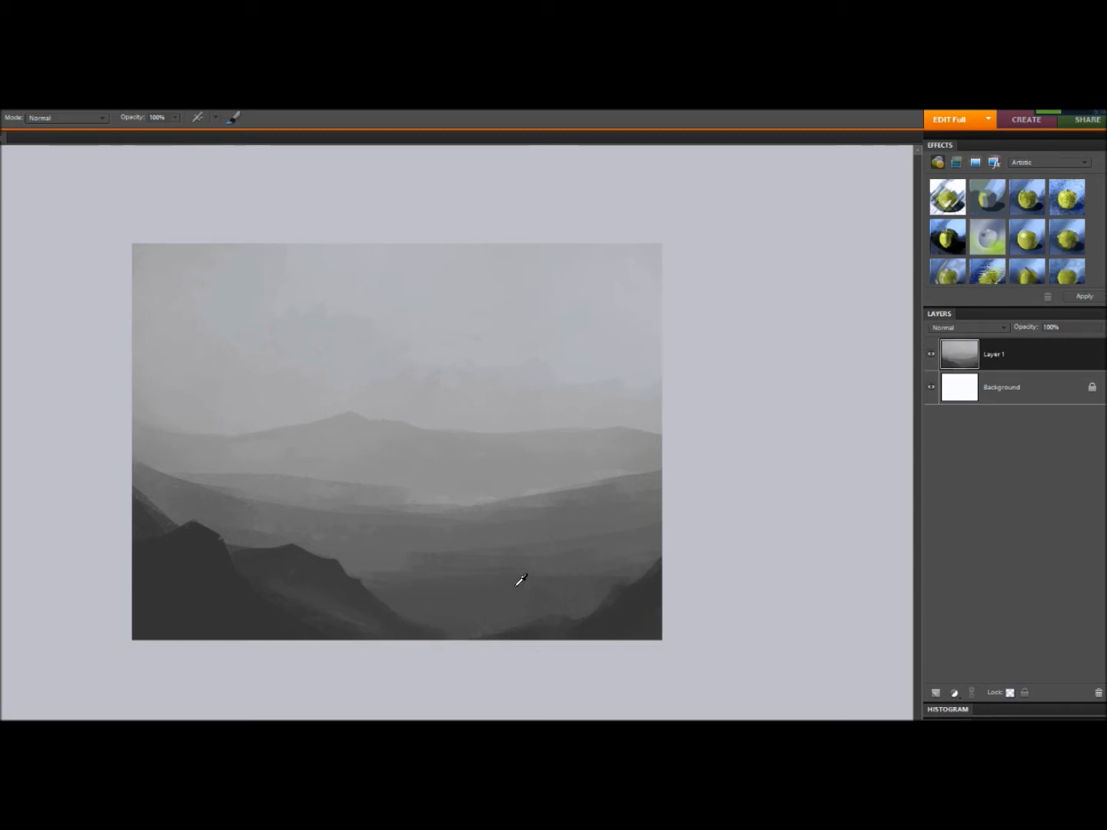
- Paint a mid-grey hill rising from the valley to the right canvas edge, plus a small peak in the valley centre
drag(555, 555, 501, 582)
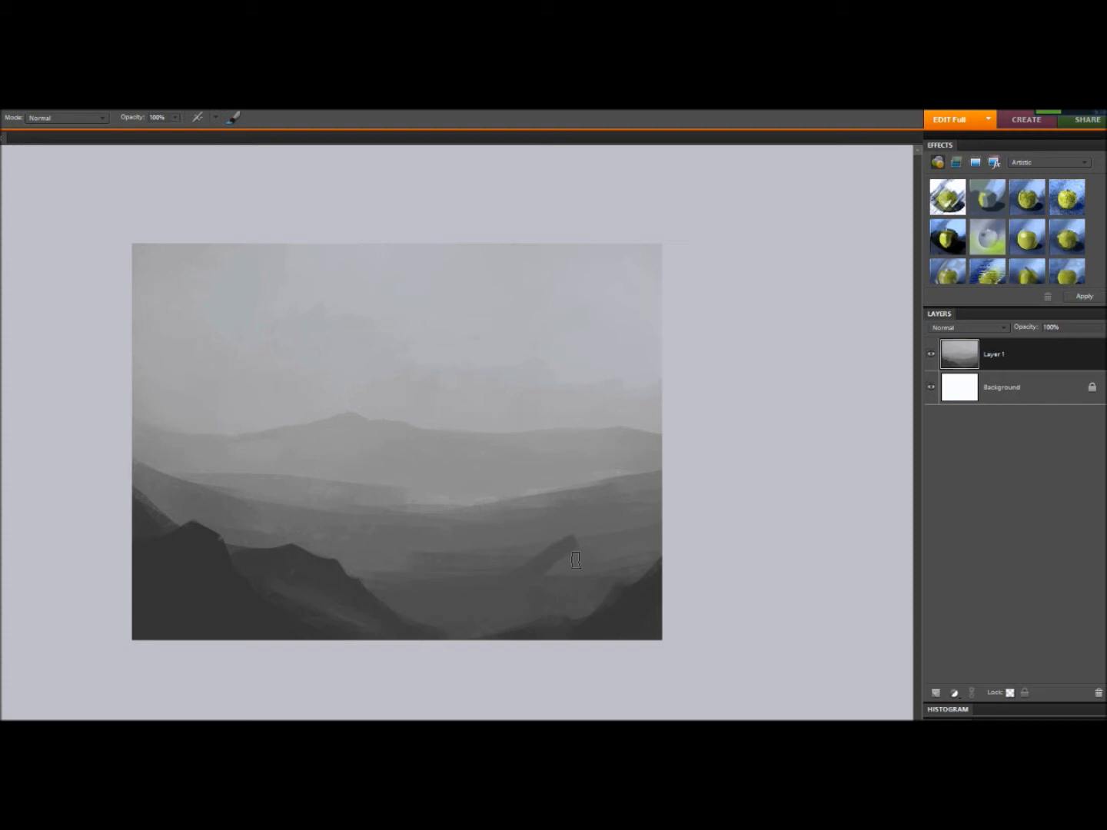
mouse_move(593, 554)
mouse_down()
mouse_move(590, 579)
mouse_move(607, 562)
mouse_move(627, 572)
mouse_move(657, 543)
mouse_up()
mouse_move(572, 540)
mouse_down()
mouse_move(600, 540)
mouse_move(571, 542)
mouse_move(585, 546)
mouse_move(661, 496)
mouse_move(667, 489)
mouse_move(647, 500)
mouse_move(667, 475)
mouse_move(629, 537)
mouse_move(665, 519)
mouse_move(639, 558)
mouse_up()
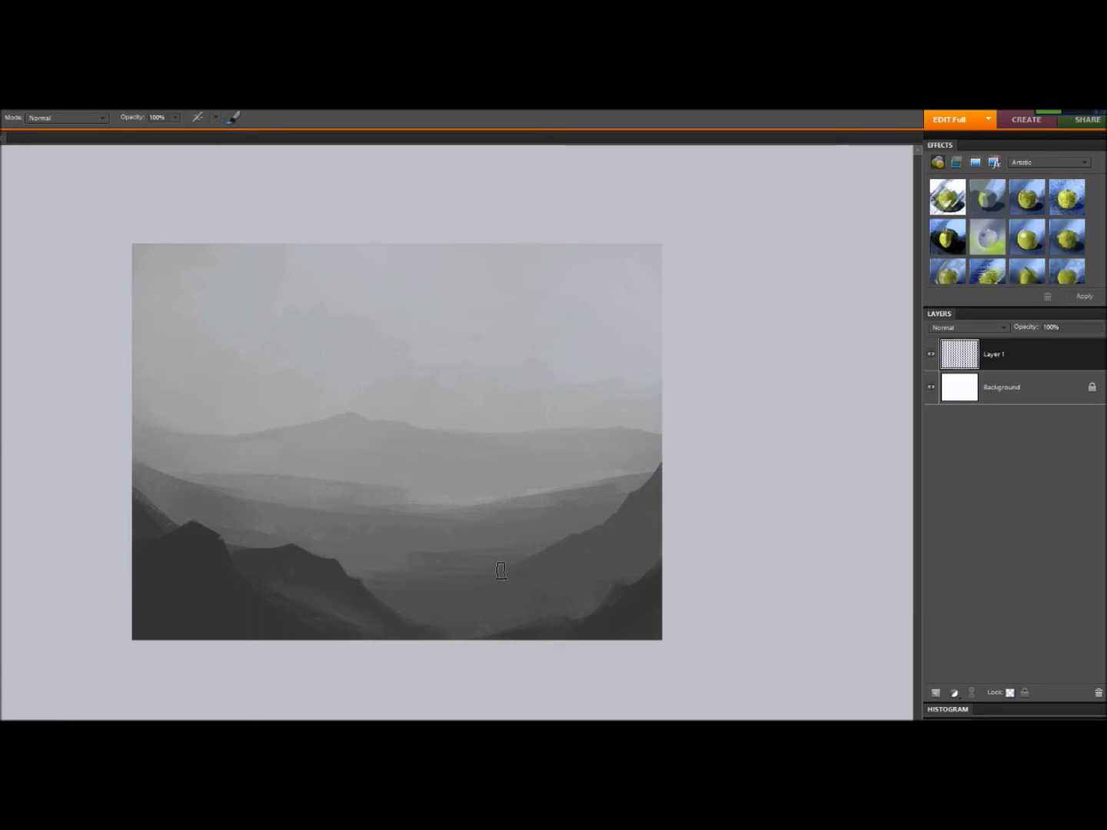
drag(414, 579, 450, 549)
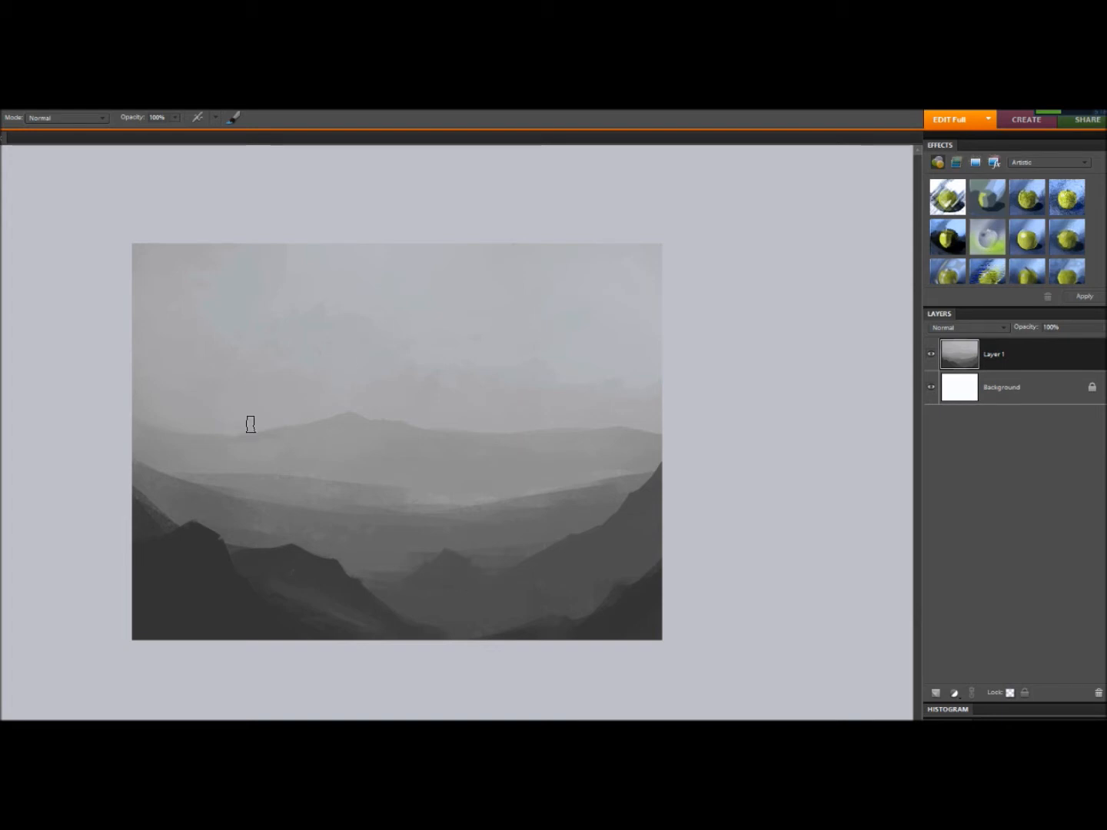
- Sample the grey of the left hill and paint a steep mountain slope descending from the left canvas edge
alt+click(155, 478)
drag(126, 412, 149, 469)
mouse_move(127, 405)
mouse_down()
mouse_move(140, 447)
mouse_move(140, 434)
mouse_move(159, 470)
mouse_move(172, 479)
mouse_move(153, 452)
mouse_move(188, 488)
mouse_up()
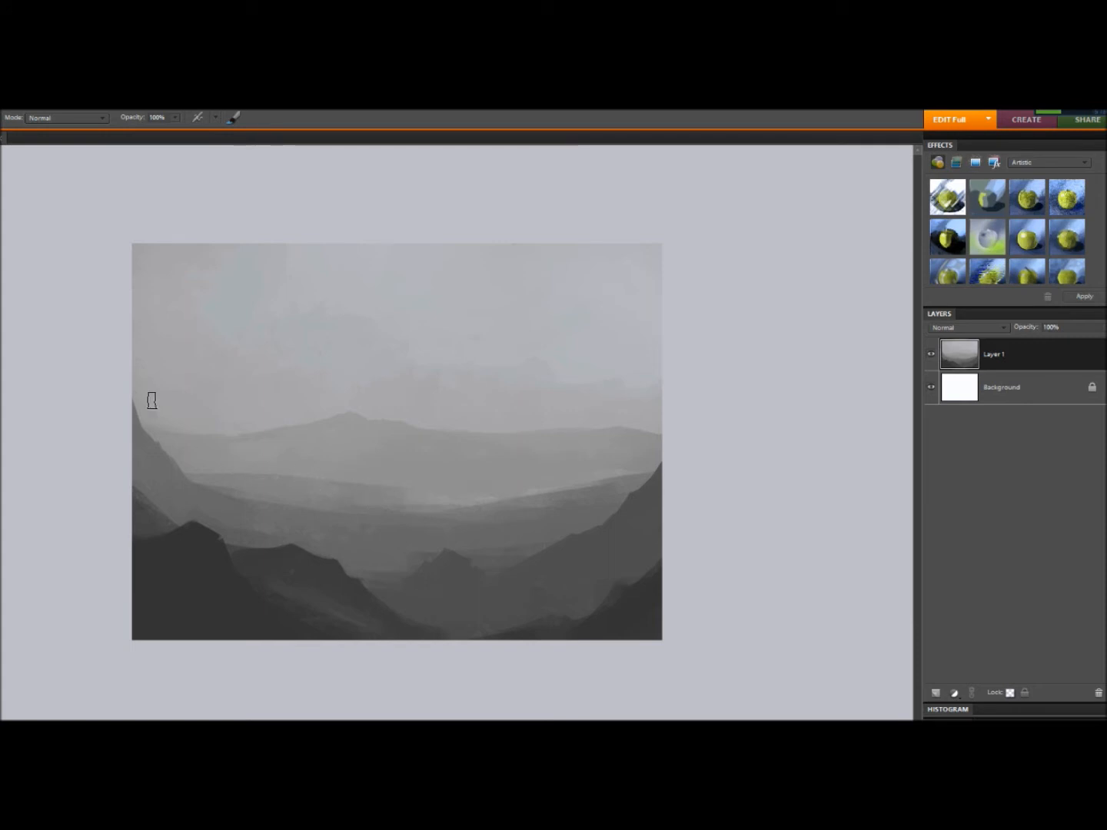
- Switch to a very large soft round brush, try light haze over the left hills, and undo the last stroke
click(1, 118)
mouse_move(702, 195)
mouse_down()
mouse_move(709, 235)
mouse_move(718, 232)
mouse_up()
click(2, 118)
alt+click(215, 424)
drag(187, 405, 203, 403)
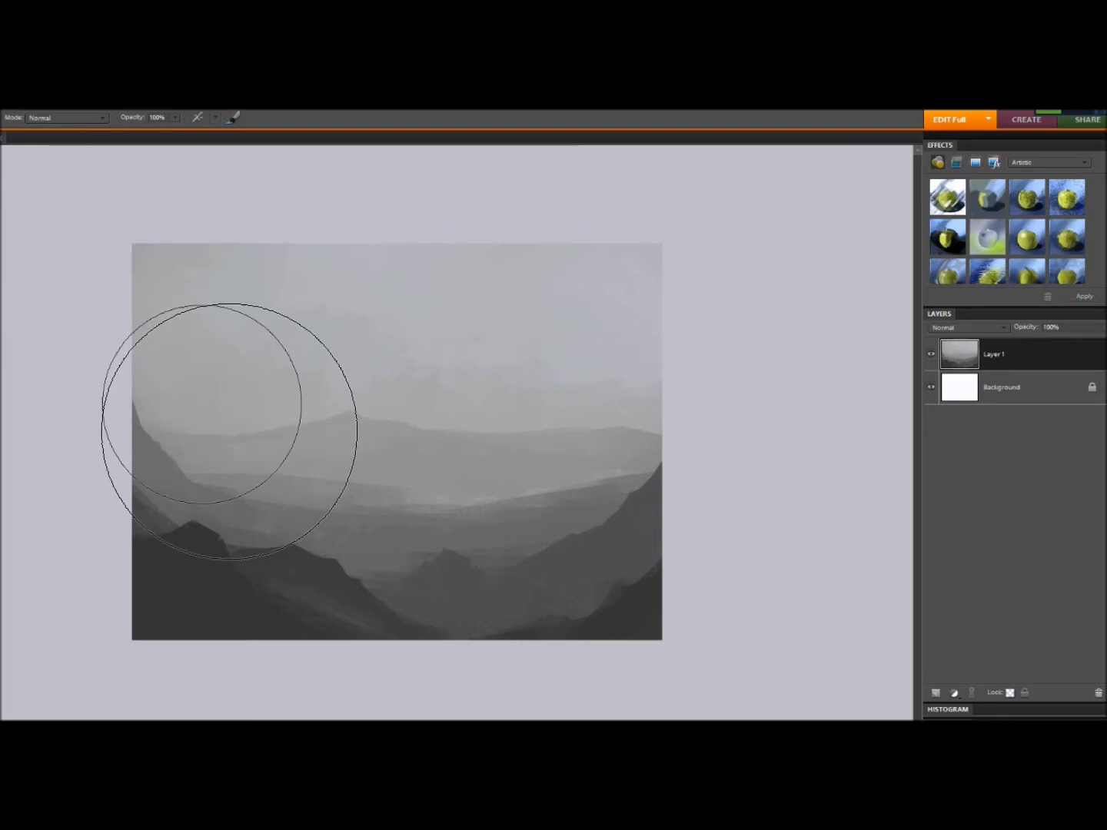
mouse_move(272, 471)
mouse_down()
mouse_move(343, 464)
mouse_move(331, 460)
mouse_up()
key(ctrl+z)
- Glaze sampled light greys over the mountains, hills and foreground with the large soft brush to build up mist
alt+click(193, 377)
alt+click(406, 418)
mouse_move(460, 483)
mouse_down()
mouse_move(484, 527)
mouse_move(517, 526)
mouse_move(643, 486)
mouse_move(657, 462)
mouse_move(645, 454)
mouse_up()
alt+click(468, 489)
alt+click(440, 387)
mouse_move(329, 542)
mouse_down()
mouse_move(404, 463)
mouse_move(411, 390)
mouse_up()
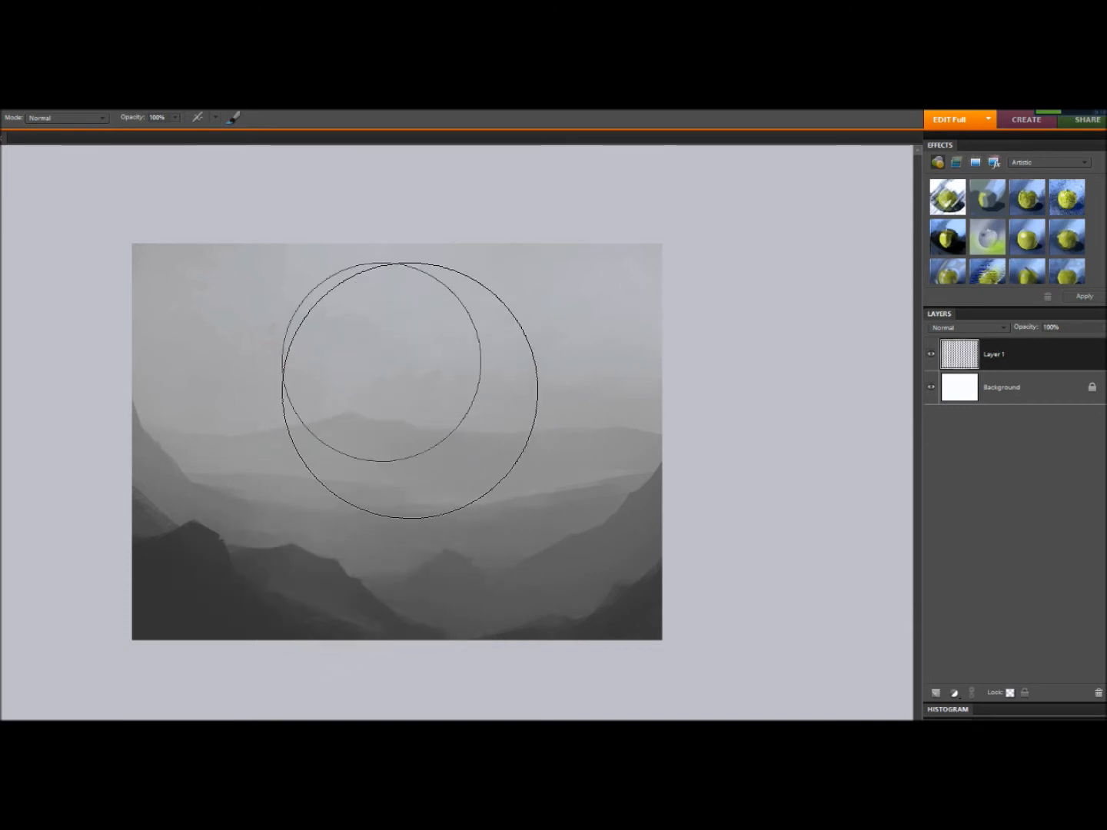
- Switch back to a textured brush, touch up the hills and paint a light mist edge along the lower-right dark slope
click(2, 118)
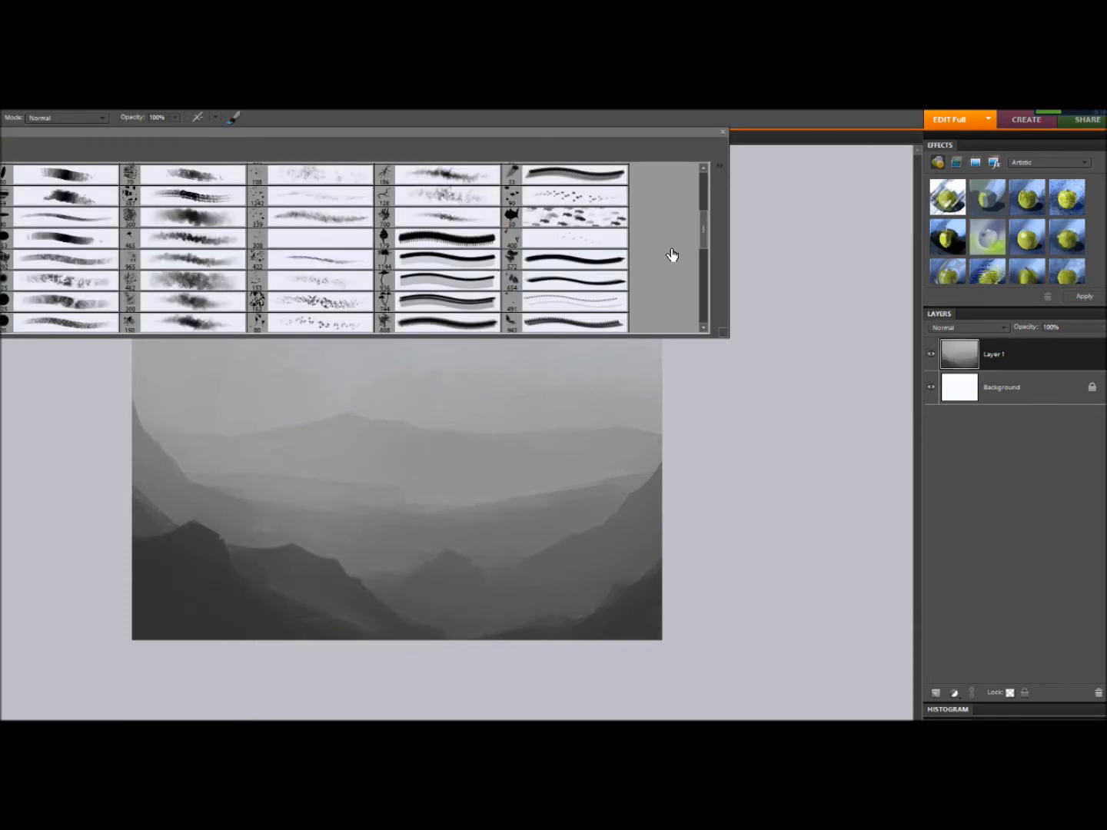
scroll(702, 227, down, 3)
click(80, 232)
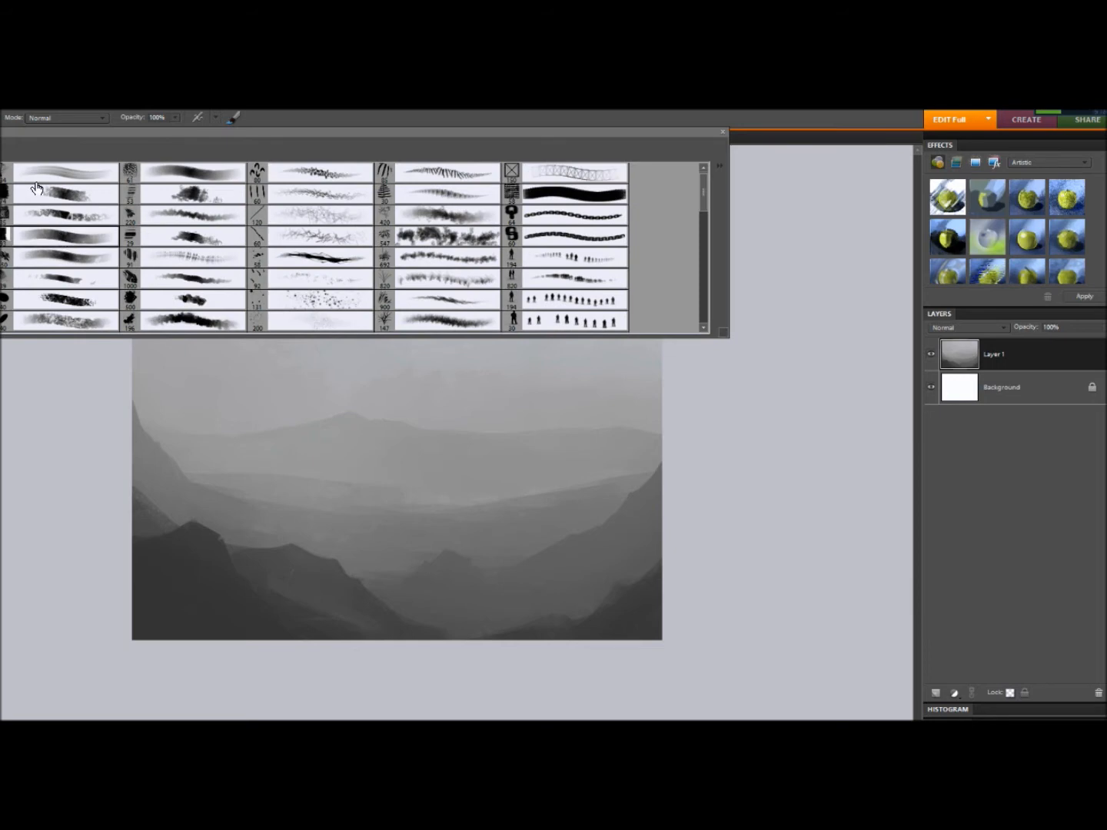
click(3, 119)
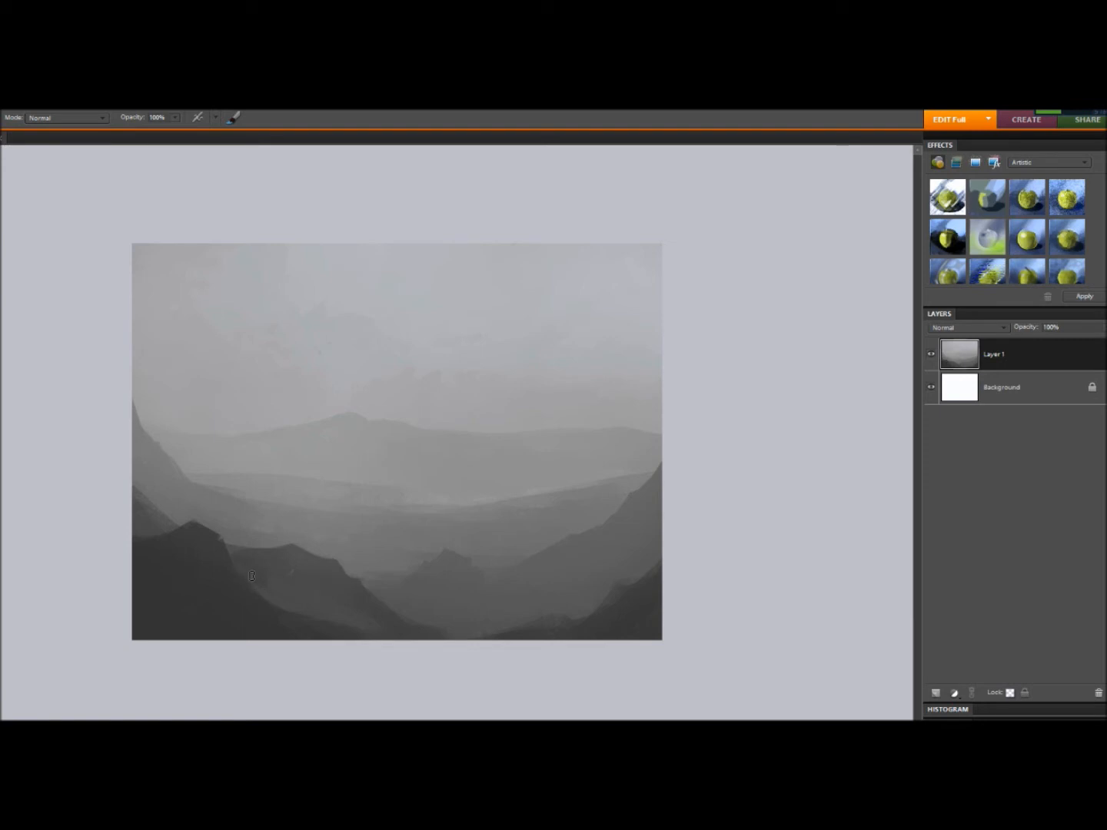
drag(351, 480, 342, 498)
mouse_move(578, 611)
mouse_down()
mouse_move(619, 575)
mouse_move(654, 562)
mouse_up()
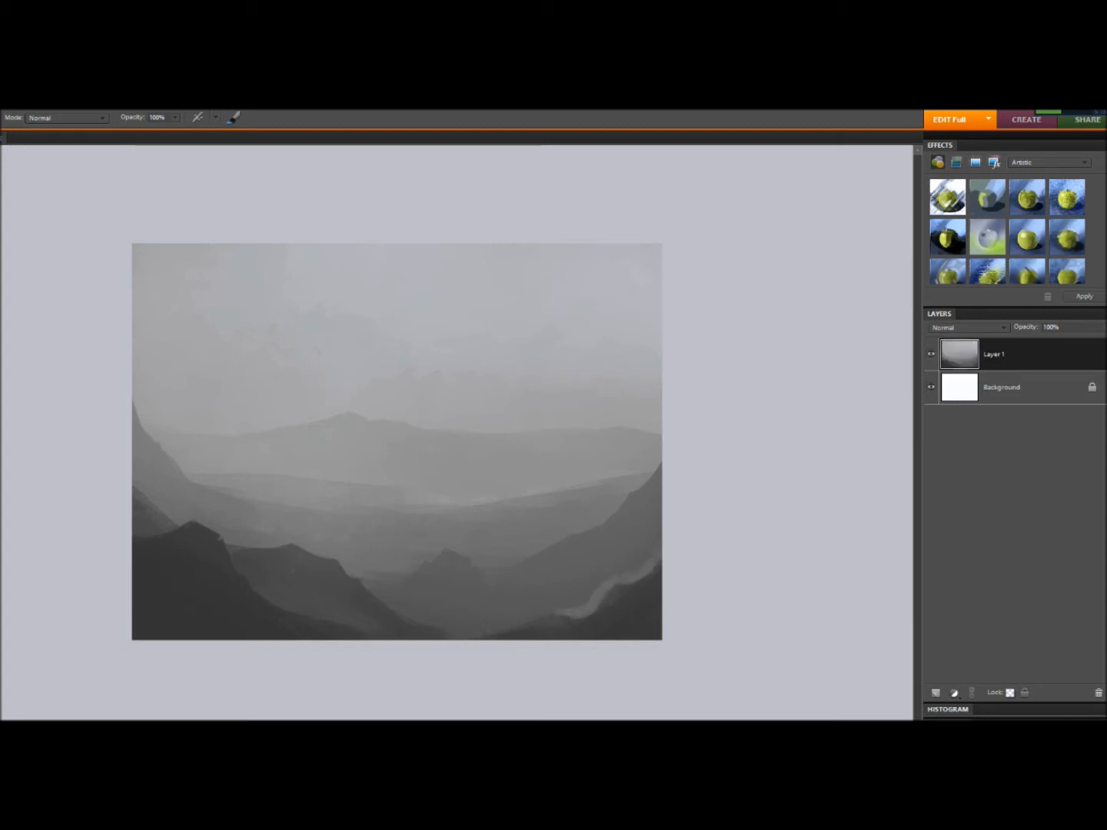
- Blend the light mist into the valley floor and behind the lower-right dark slope using sampled greys
drag(550, 608, 526, 613)
alt+click(523, 615)
drag(470, 599, 435, 599)
alt+click(414, 607)
alt+click(437, 598)
mouse_move(588, 605)
mouse_down()
mouse_move(597, 599)
mouse_move(569, 601)
mouse_move(623, 570)
mouse_up()
alt+click(597, 597)
alt+click(605, 578)
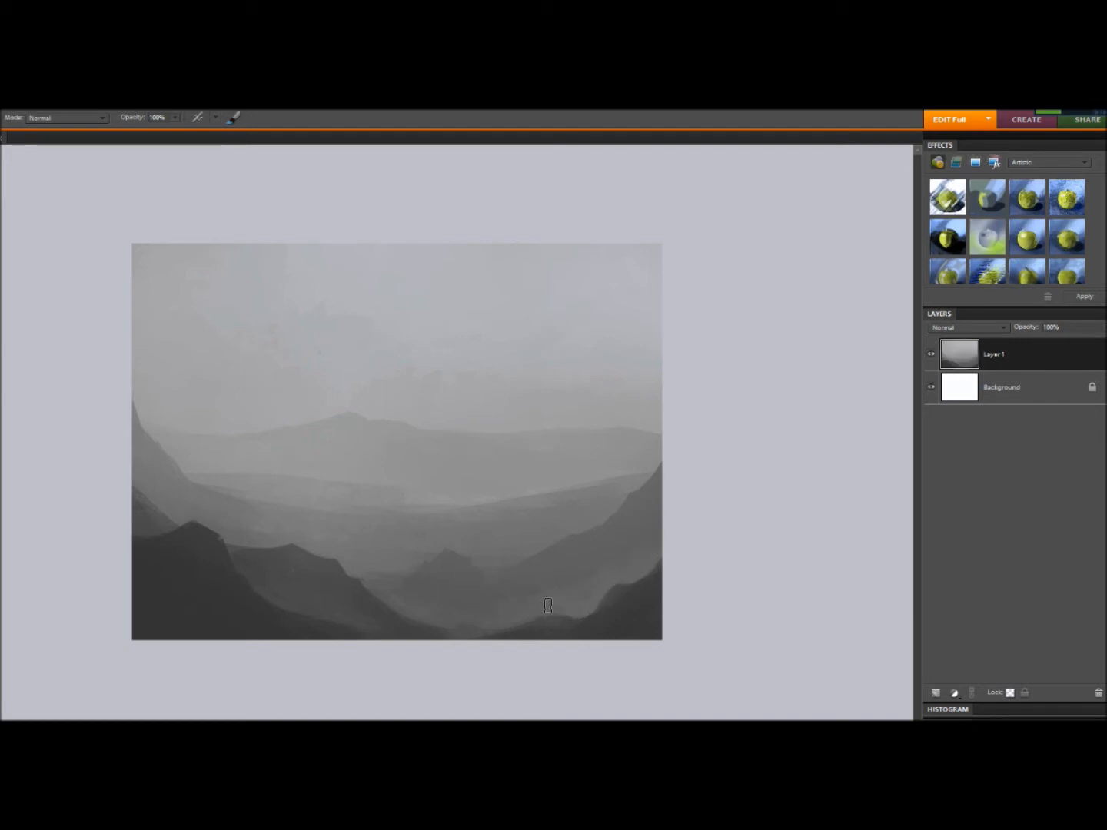
drag(625, 589, 611, 613)
- Soften the right edge and peak of the lower-left dark outcrop with sampled greys
alt+click(239, 568)
mouse_move(252, 572)
mouse_down()
mouse_move(234, 556)
mouse_move(256, 596)
mouse_move(245, 588)
mouse_up()
alt+click(238, 565)
drag(224, 536, 234, 545)
drag(231, 551, 202, 534)
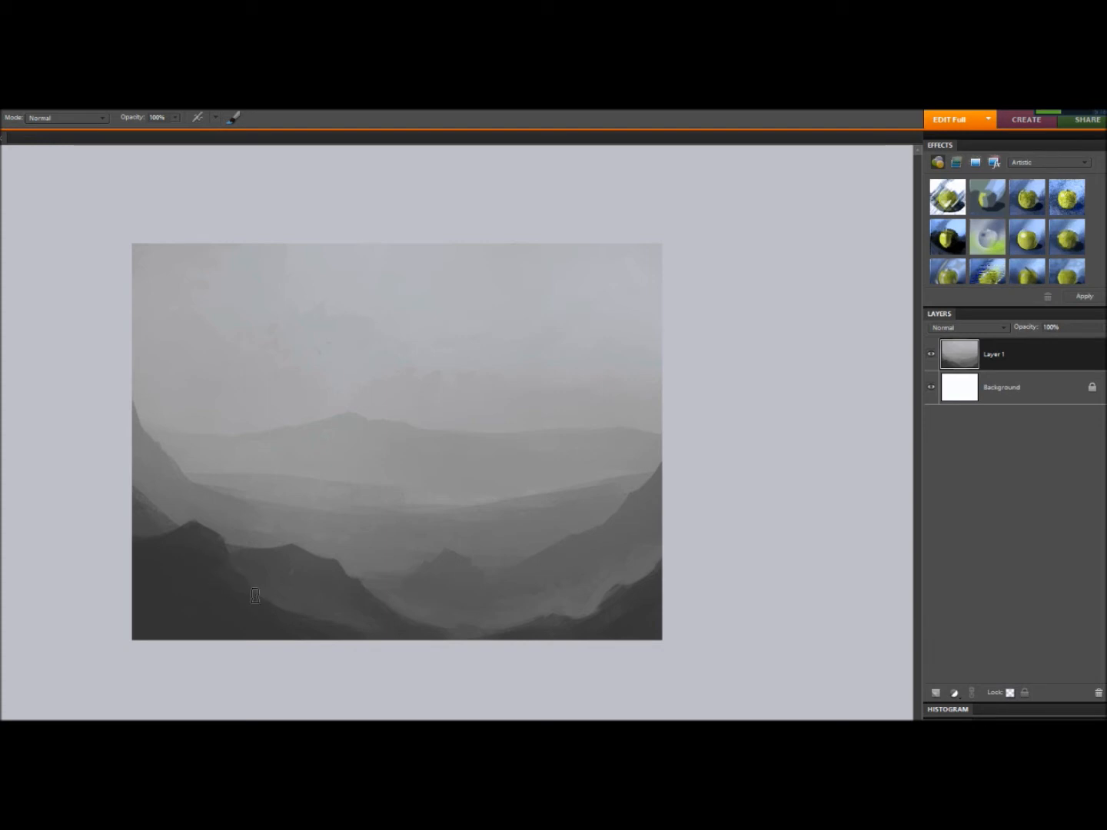
- Add light mist behind the lower-left outcrop and second ridge, and paint a low mid-grey hill extending from the left mountain slope
drag(487, 591, 460, 548)
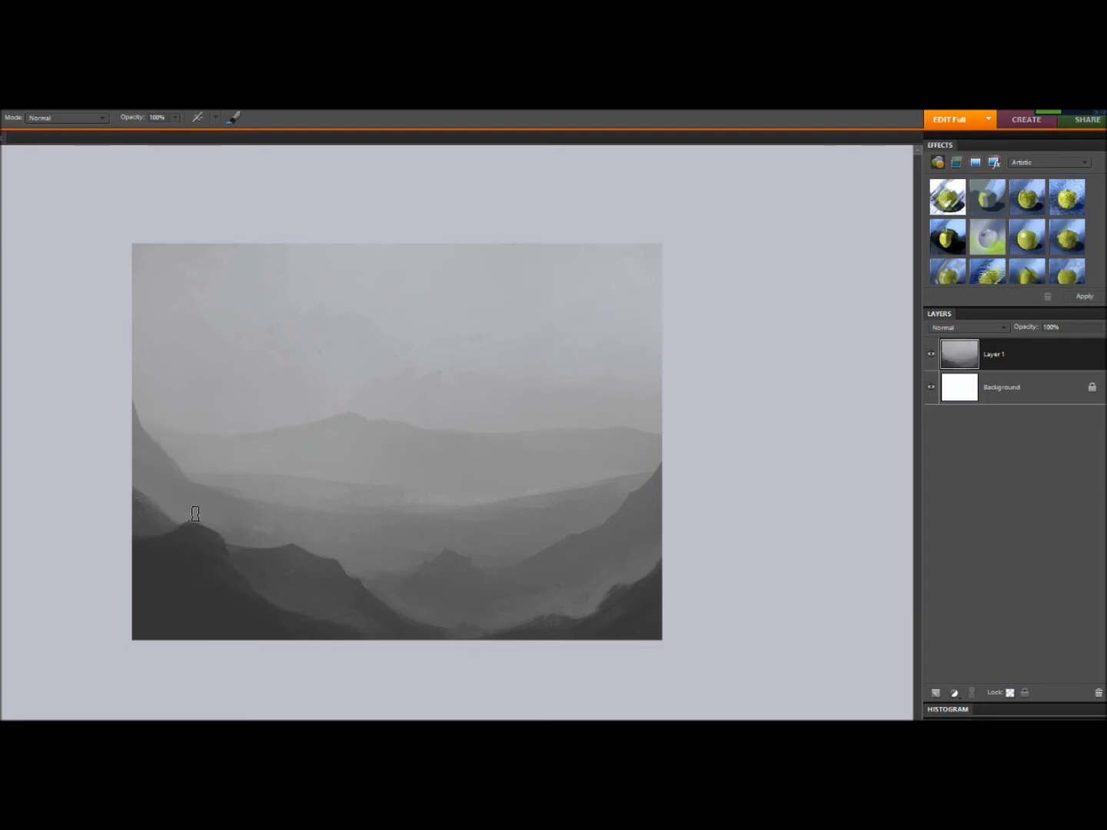
drag(221, 533, 258, 543)
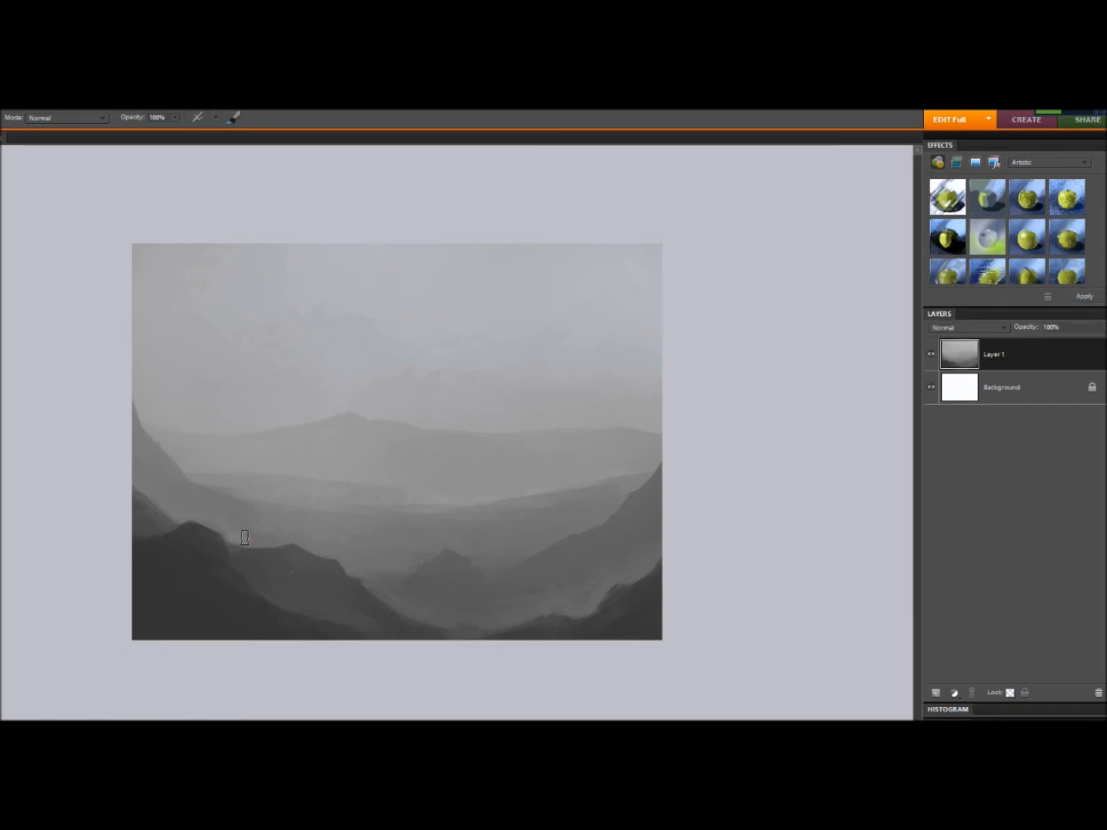
click(237, 530)
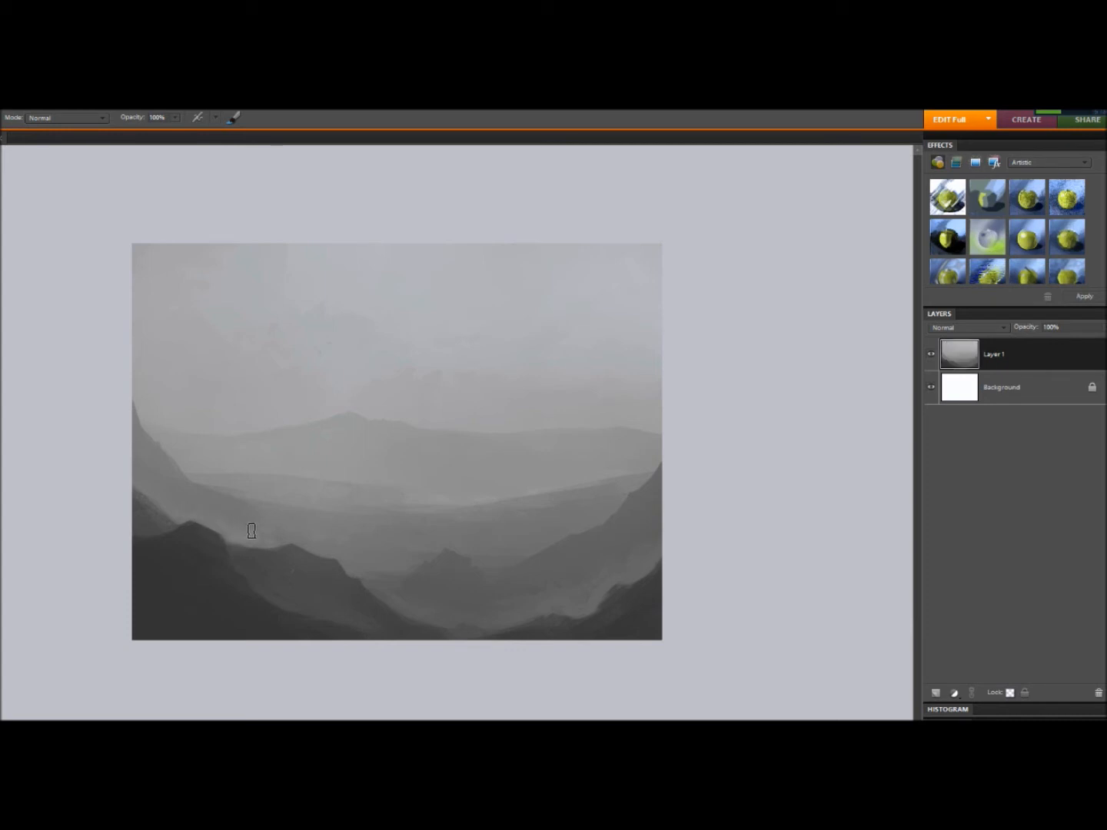
click(291, 529)
click(287, 530)
alt+click(226, 516)
alt+click(238, 503)
- Adjust the Levels of Layer 1 with a white input of 241 and a midtone input of 0.95
key(ctrl+l)
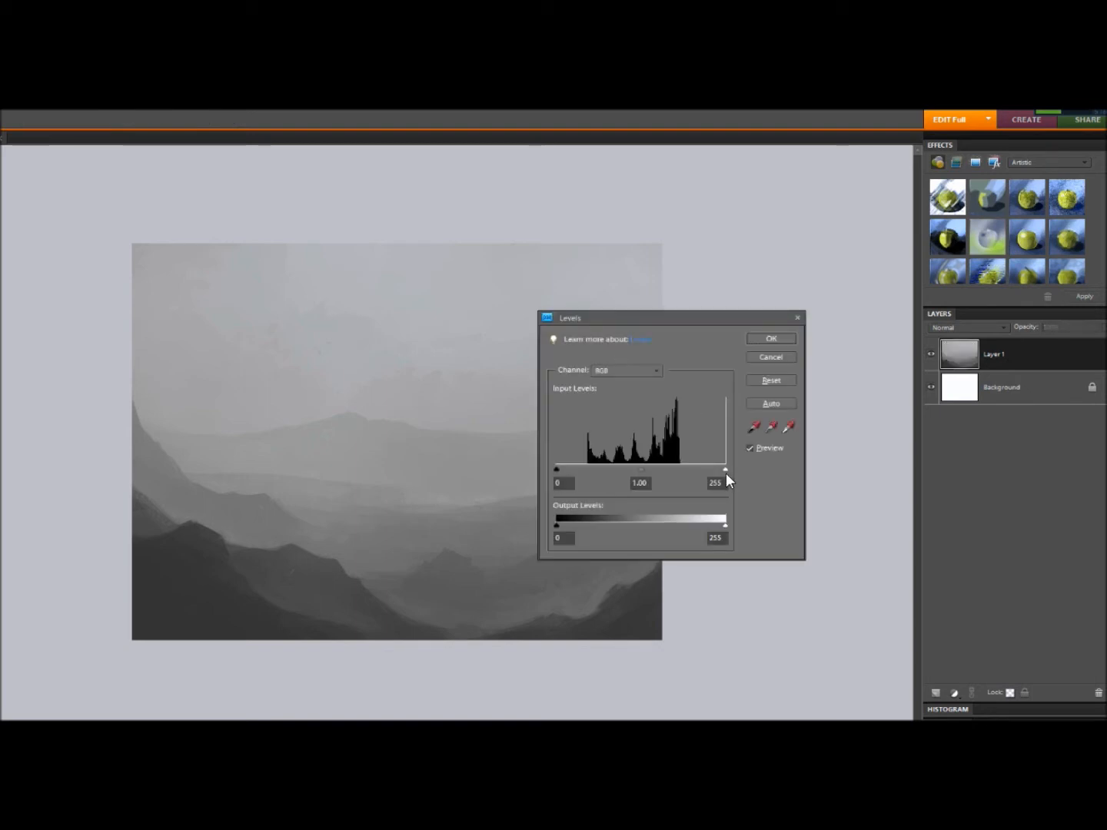
drag(717, 468, 716, 469)
drag(636, 467, 640, 468)
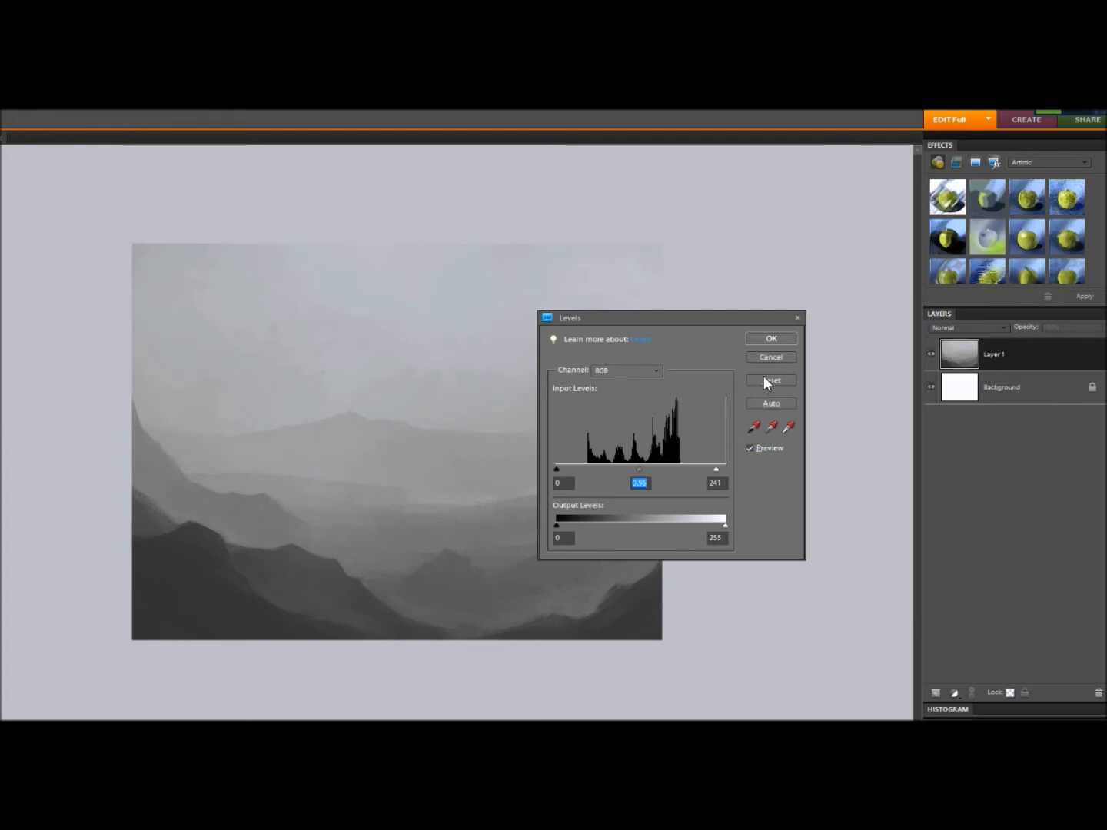
click(769, 340)
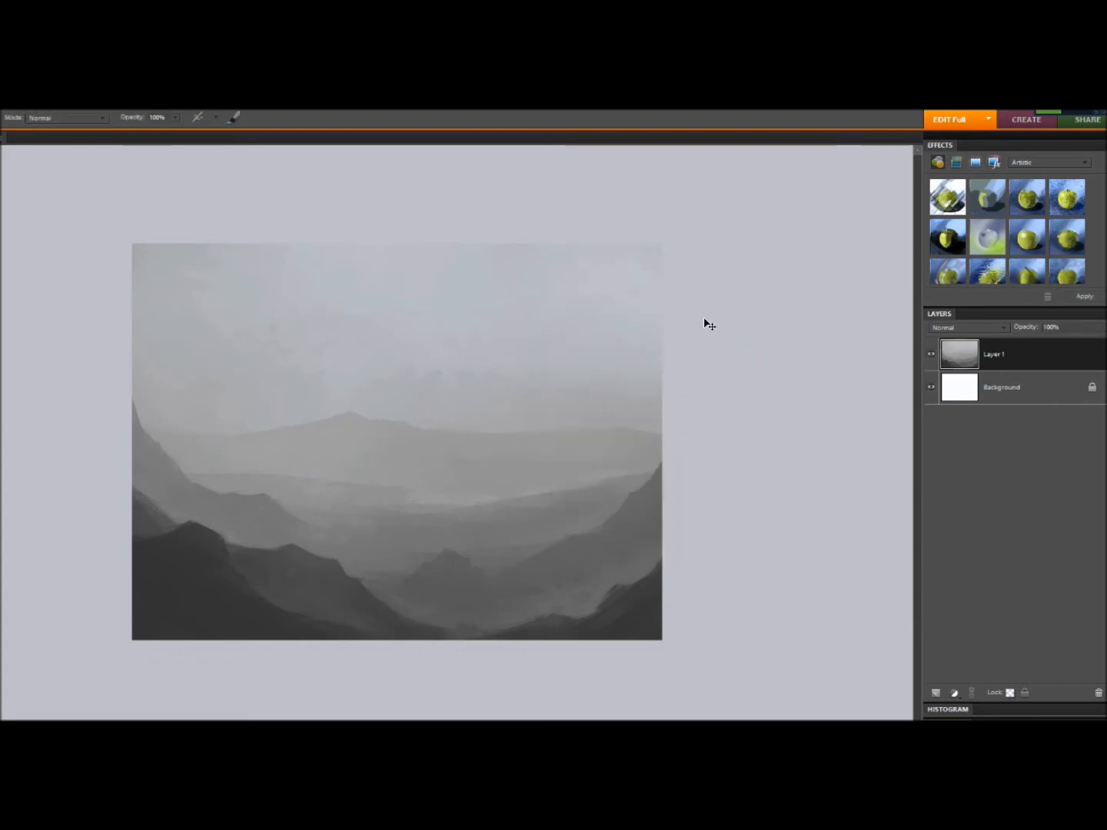
key(ctrl+l)
click(771, 338)
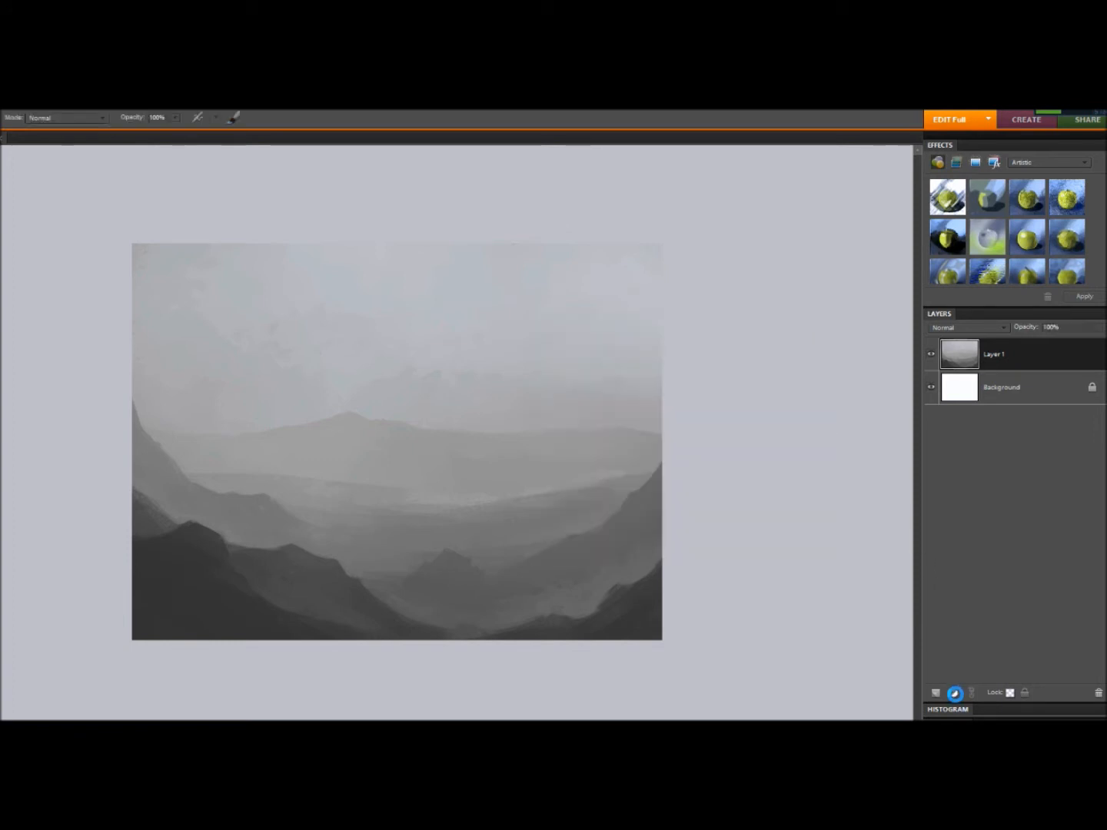
- Add a Photo Filter adjustment layer above Layer 1 with the custom blue colour 0072ff and increase its density
click(955, 693)
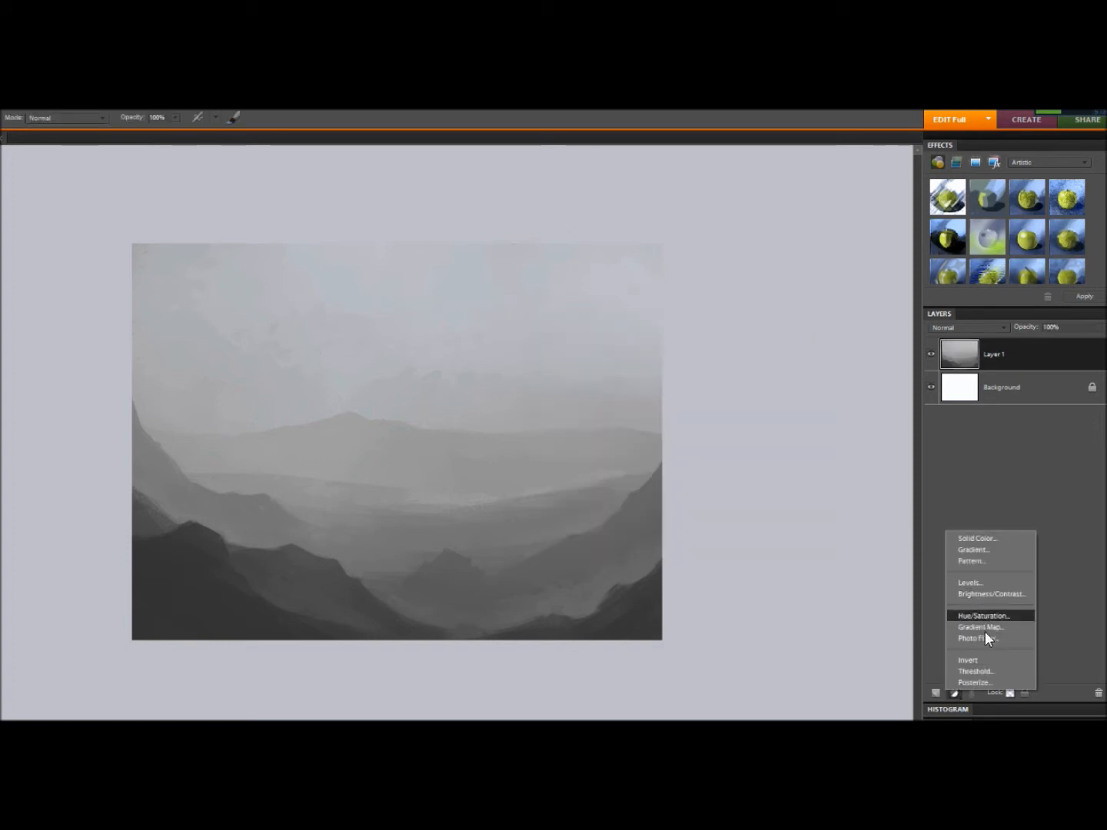
click(978, 628)
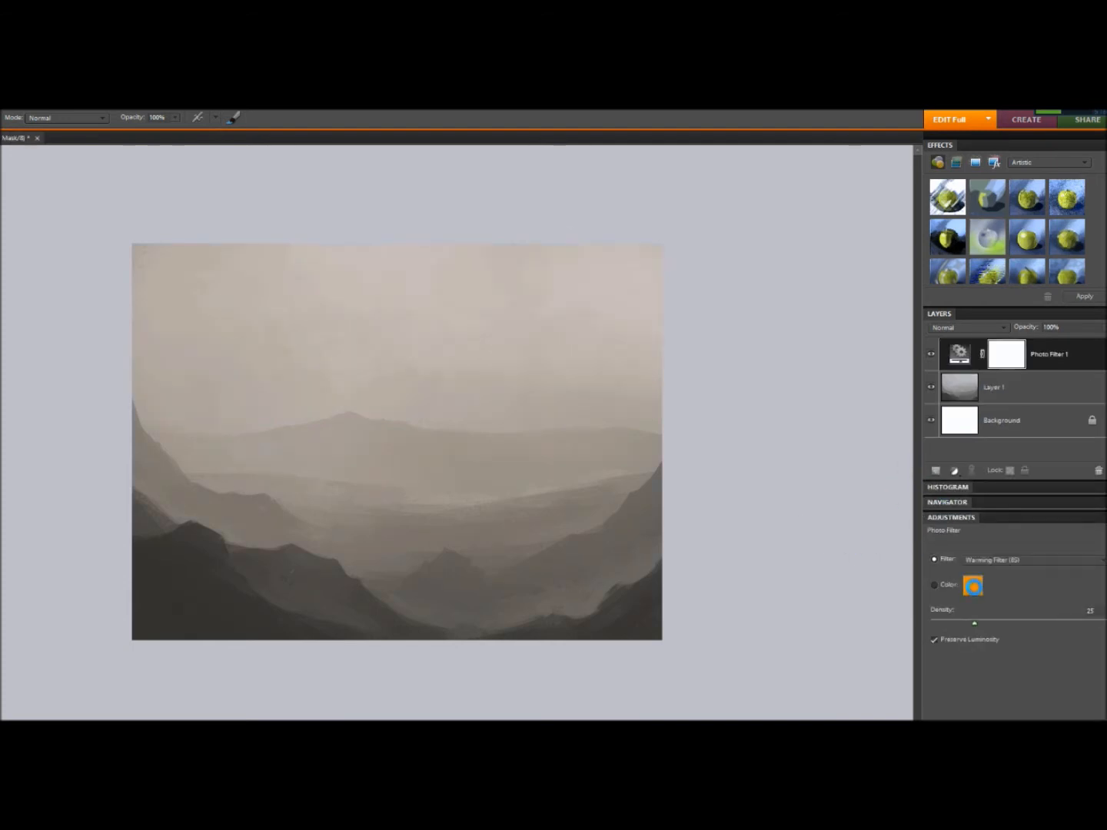
click(970, 585)
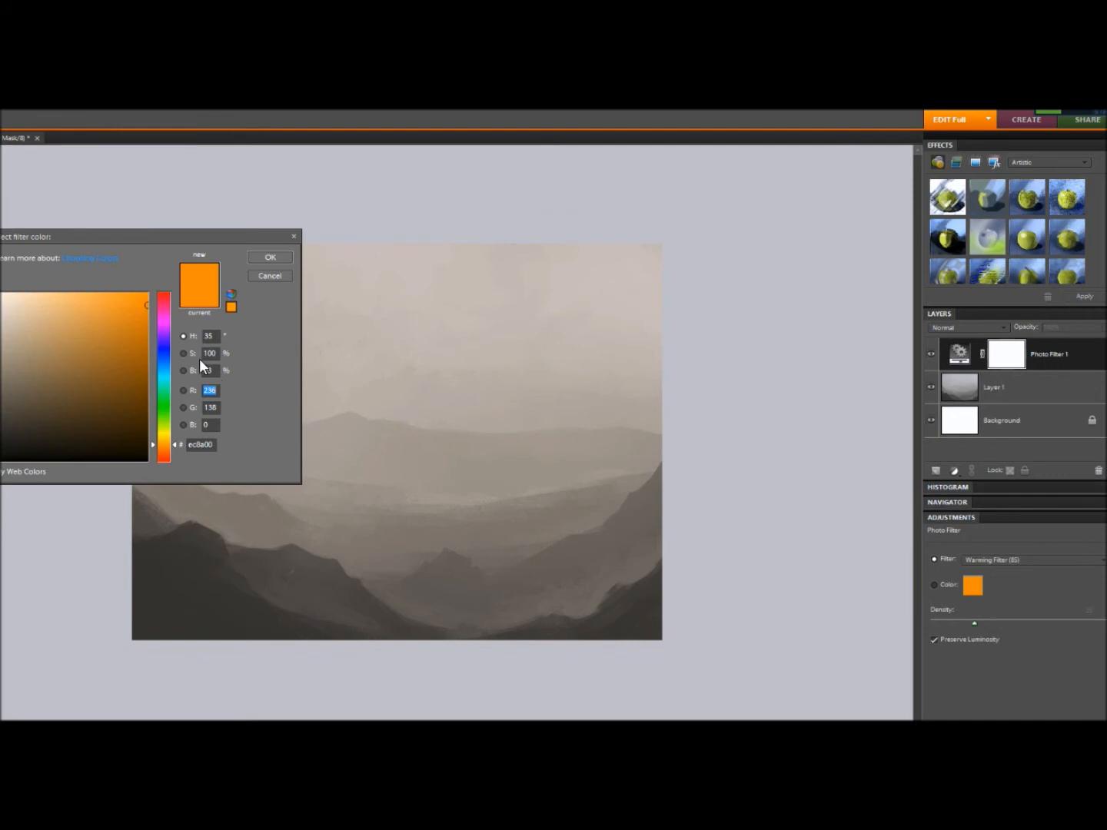
mouse_move(167, 356)
mouse_down()
mouse_move(162, 366)
mouse_move(160, 273)
mouse_up()
click(164, 361)
click(267, 259)
drag(974, 624, 980, 623)
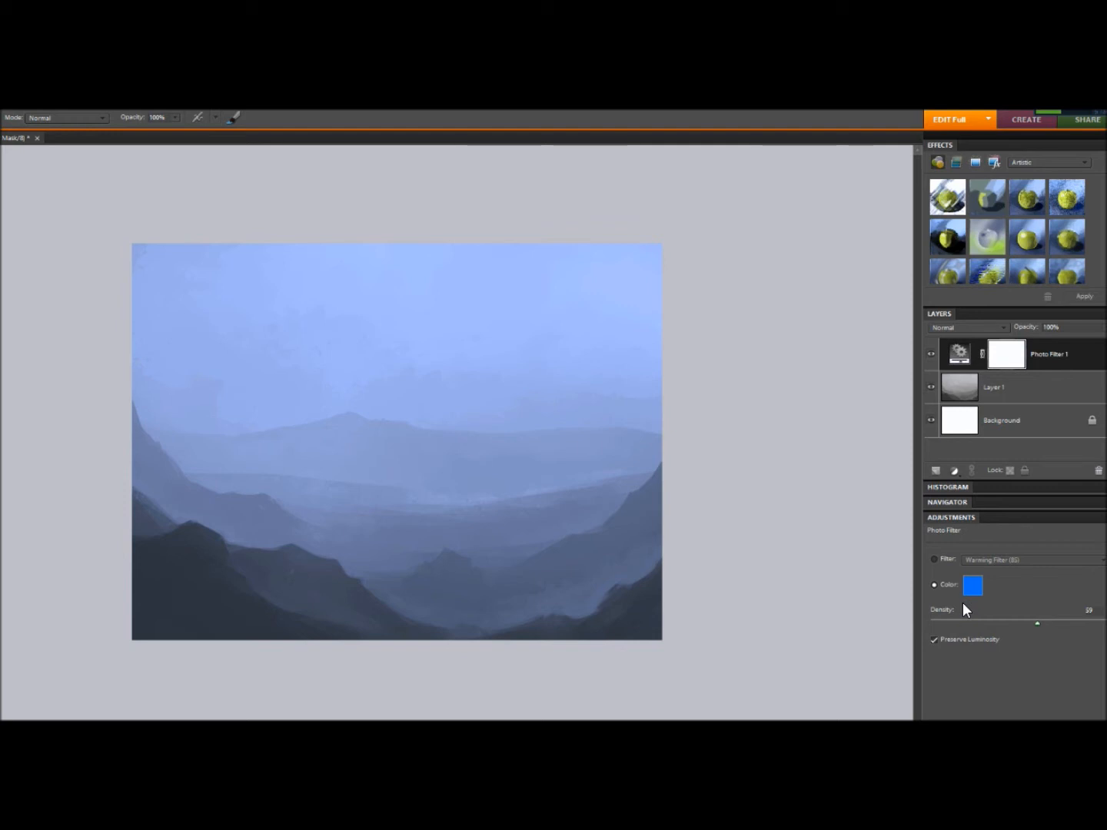
drag(1034, 623, 1043, 625)
- Change the photo filter's colour to 00b4ff, raise its density to about 82, and merge the filter down into Layer 1
click(972, 585)
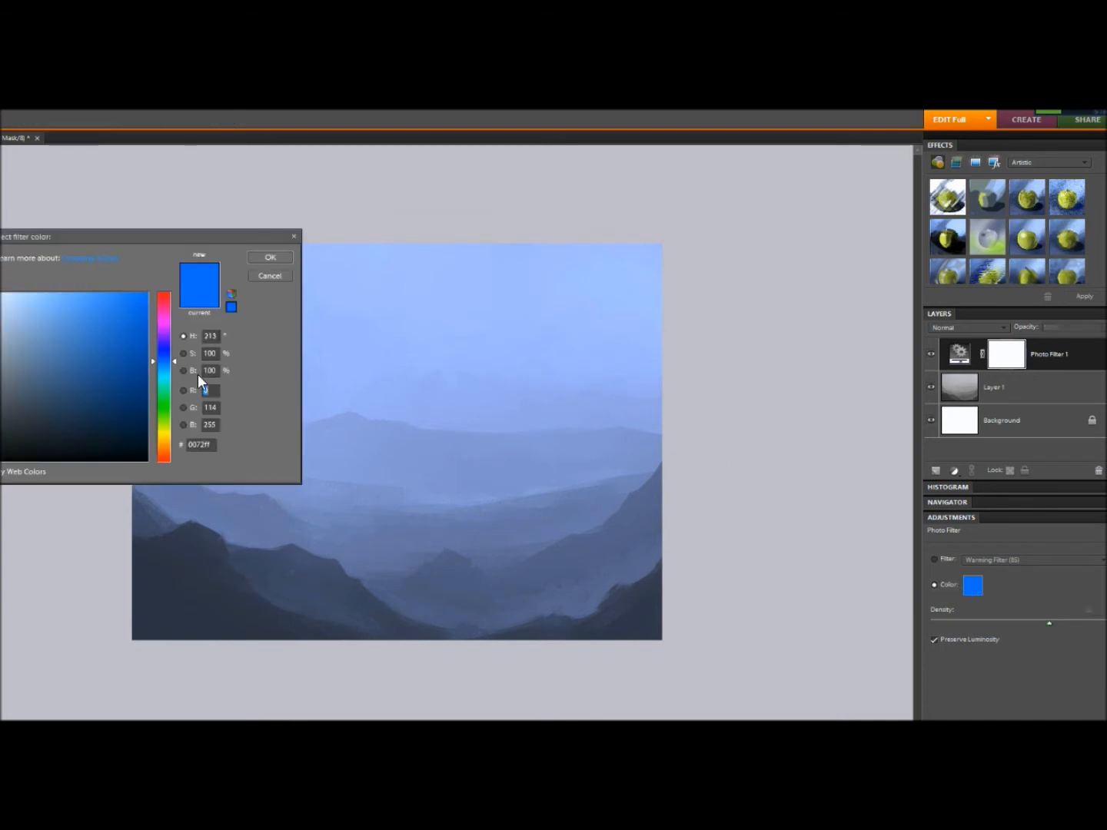
drag(162, 369, 166, 366)
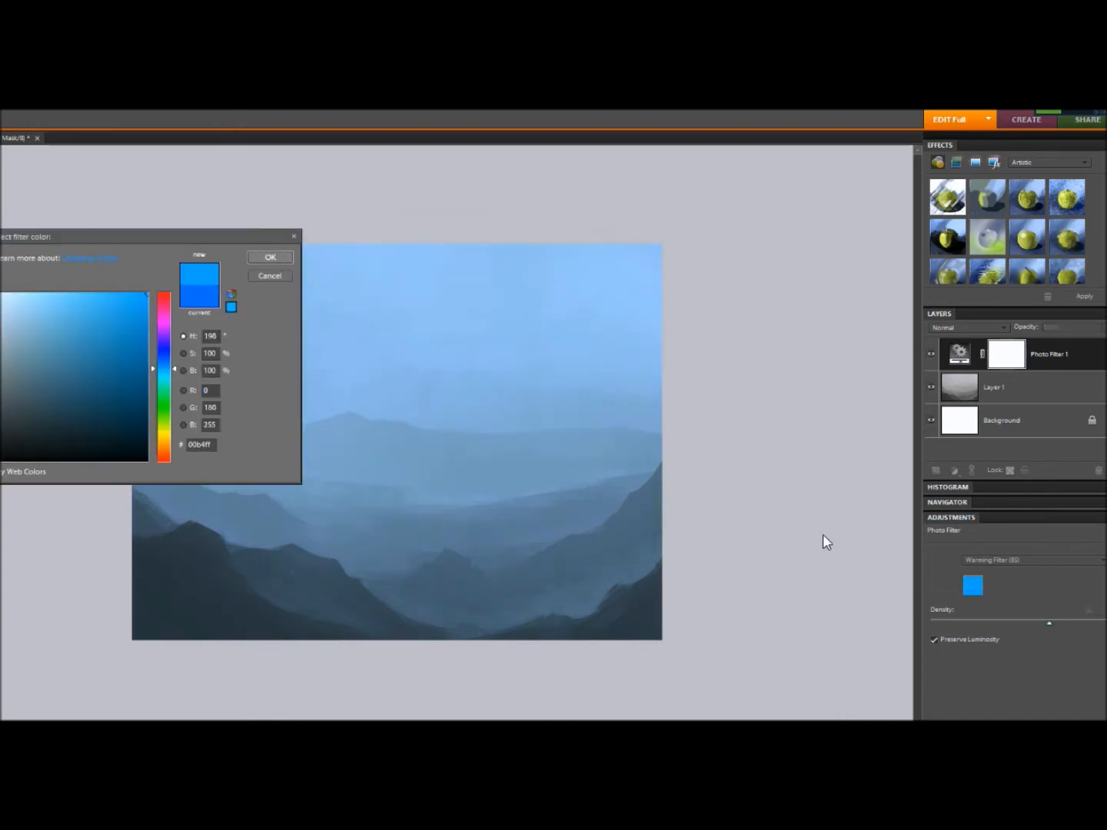
drag(1051, 622, 1071, 623)
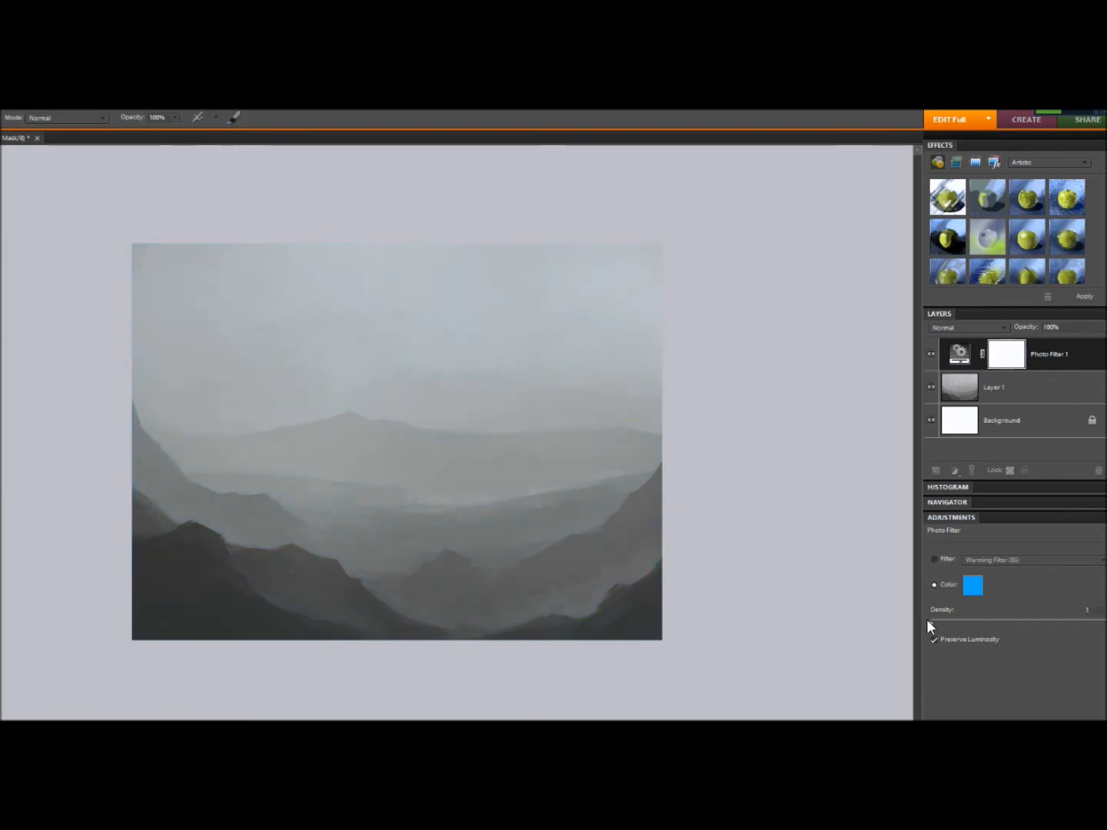
drag(1027, 626, 1082, 631)
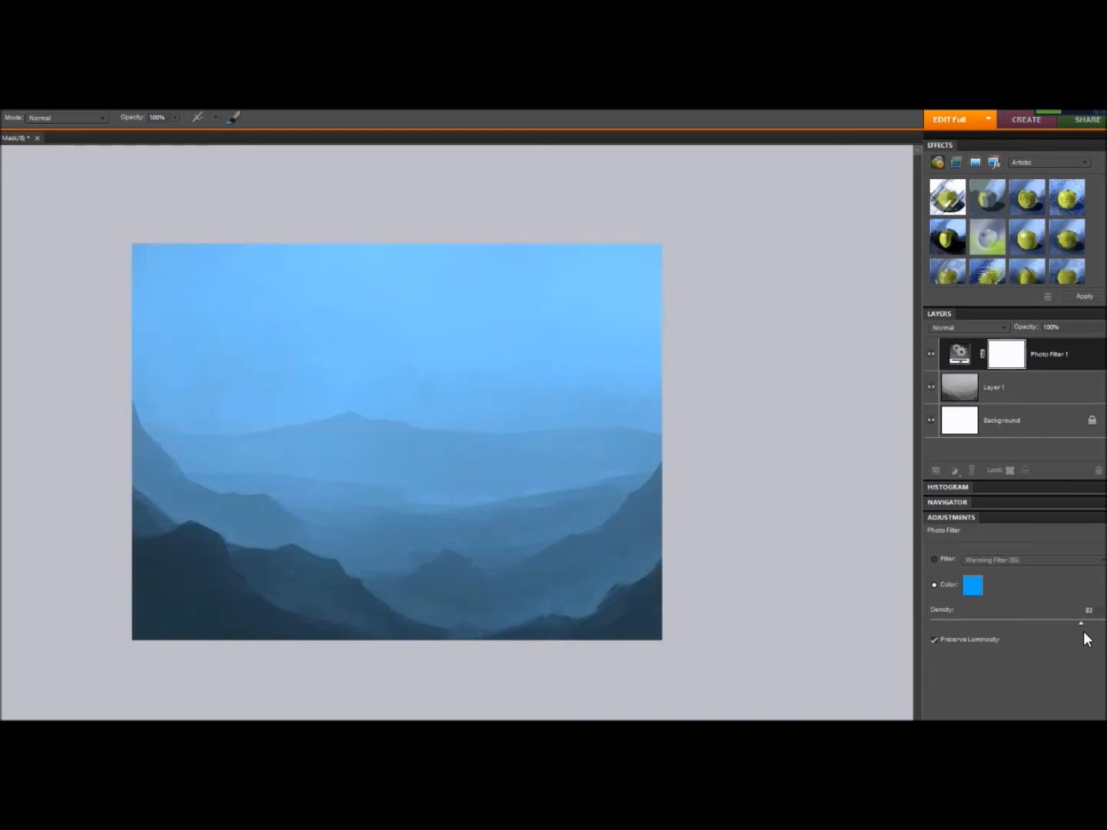
right_click(1016, 356)
click(1049, 548)
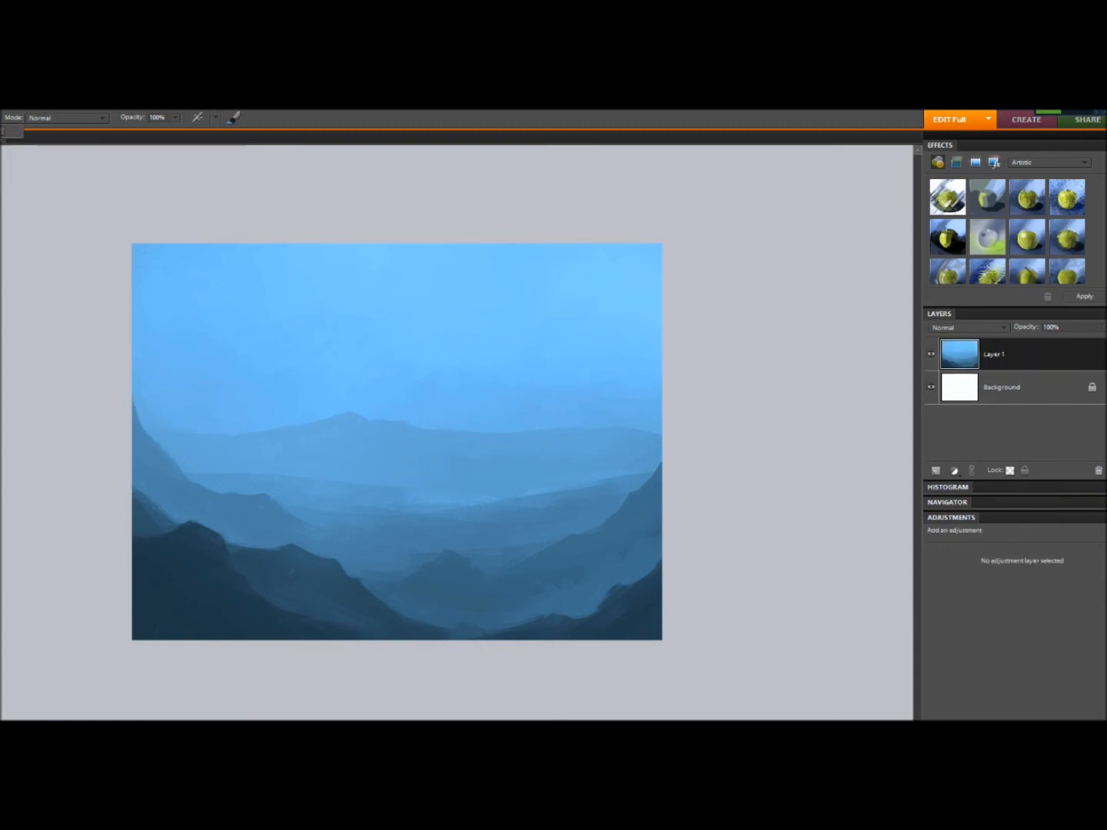
- Choose a pale foreground colour and paint a billowing cloud descending from the left edge of the sky
click(4, 484)
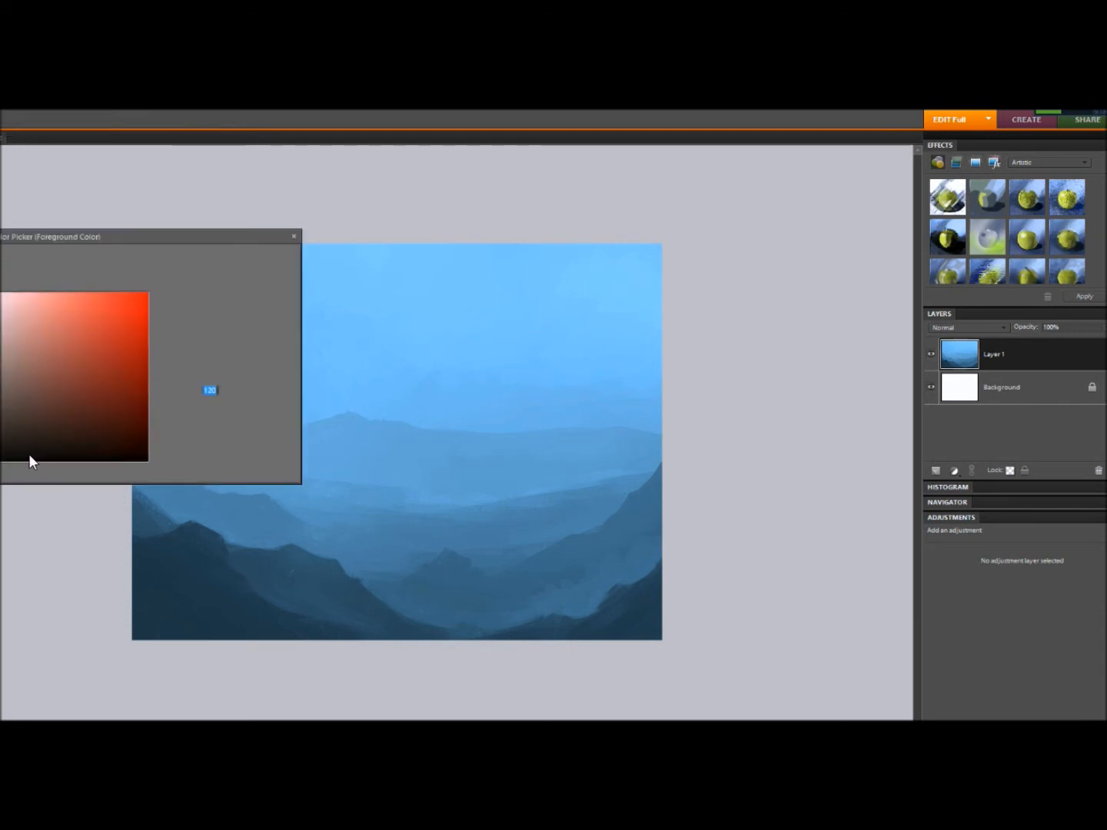
click(326, 330)
drag(45, 312, 5, 305)
click(260, 258)
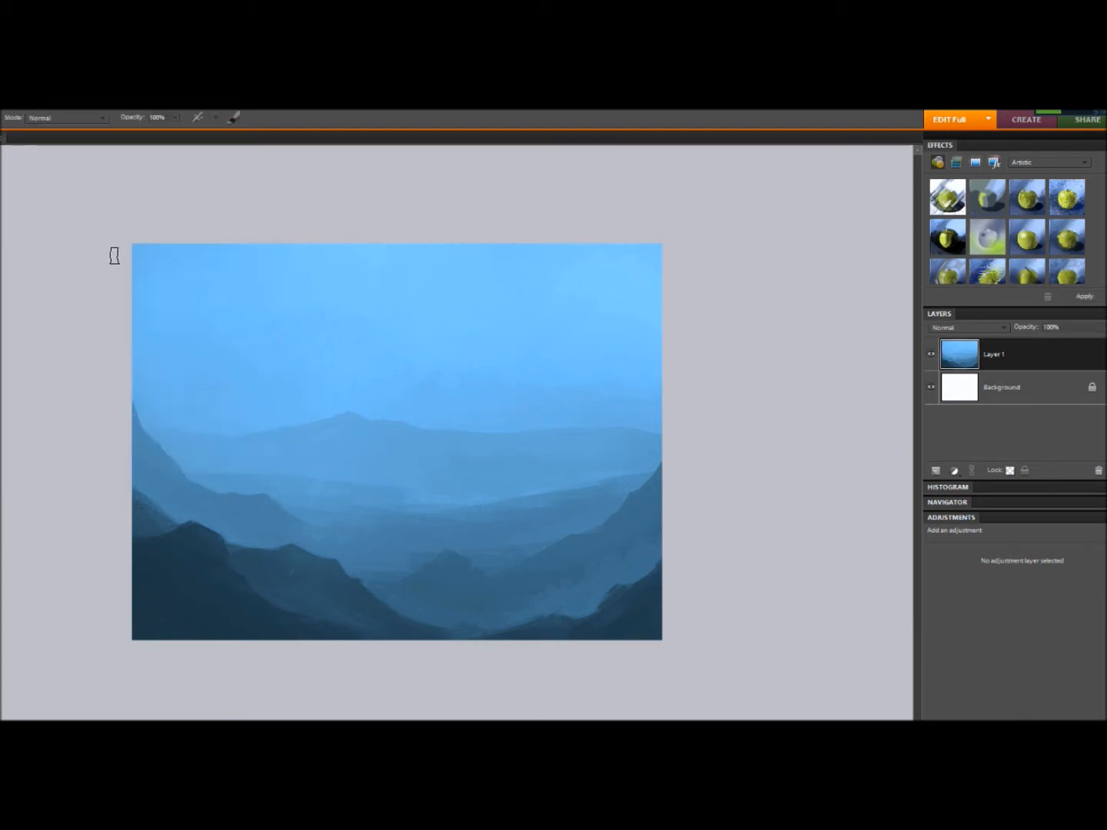
mouse_move(124, 303)
mouse_down()
mouse_move(158, 349)
mouse_move(159, 367)
mouse_move(213, 373)
mouse_move(237, 405)
mouse_up()
mouse_move(128, 319)
mouse_down()
mouse_move(143, 351)
mouse_move(126, 367)
mouse_up()
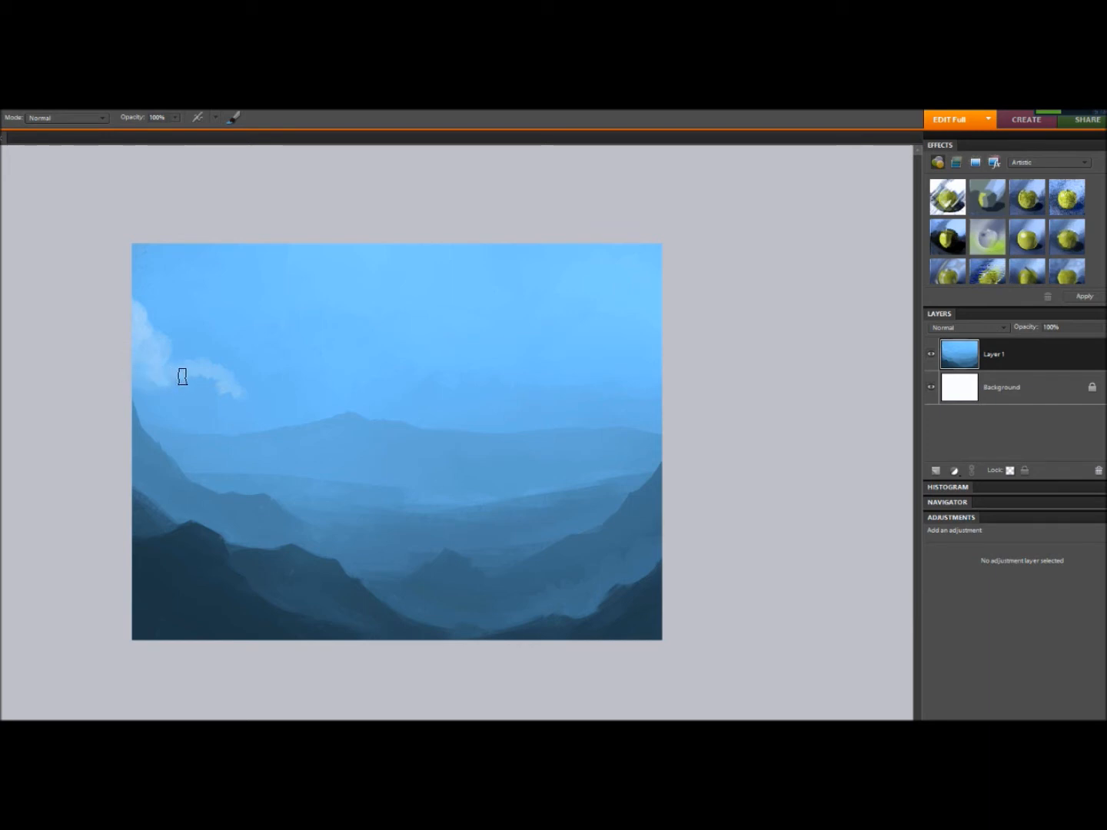
mouse_move(229, 395)
mouse_down()
mouse_move(195, 378)
mouse_move(208, 393)
mouse_move(184, 399)
mouse_move(231, 402)
mouse_up()
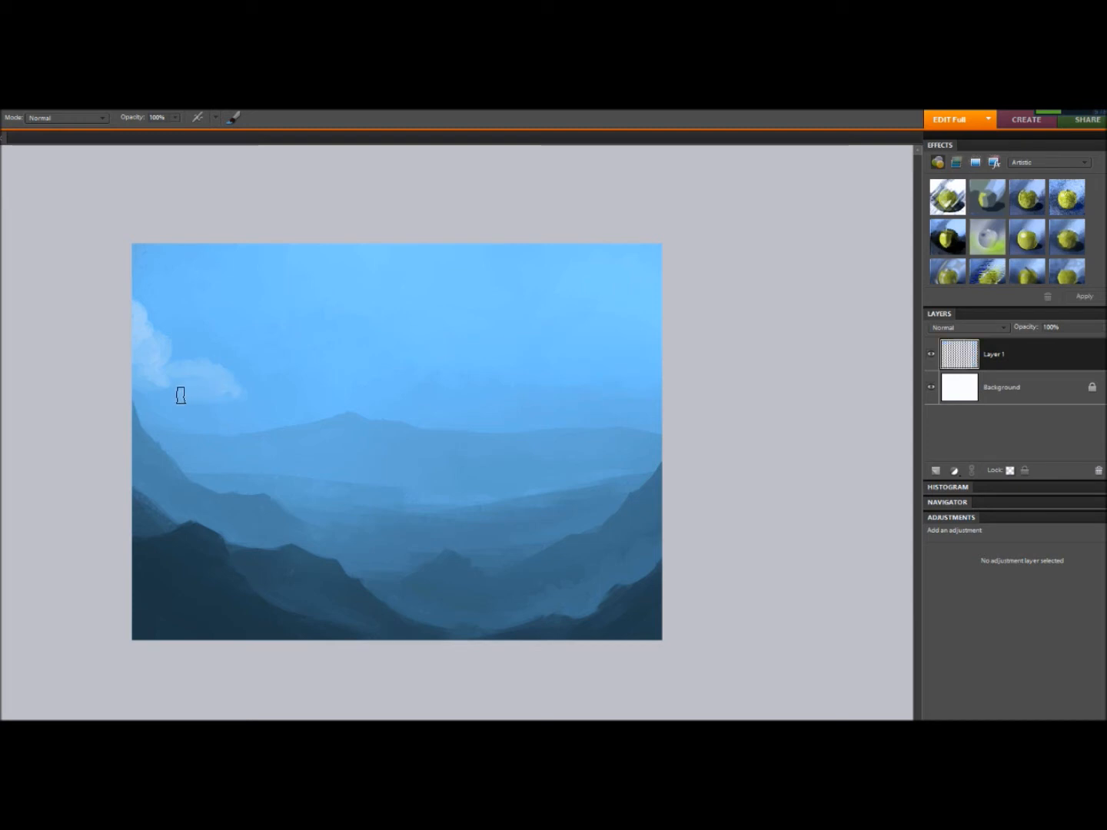
drag(166, 386, 167, 382)
alt+click(164, 384)
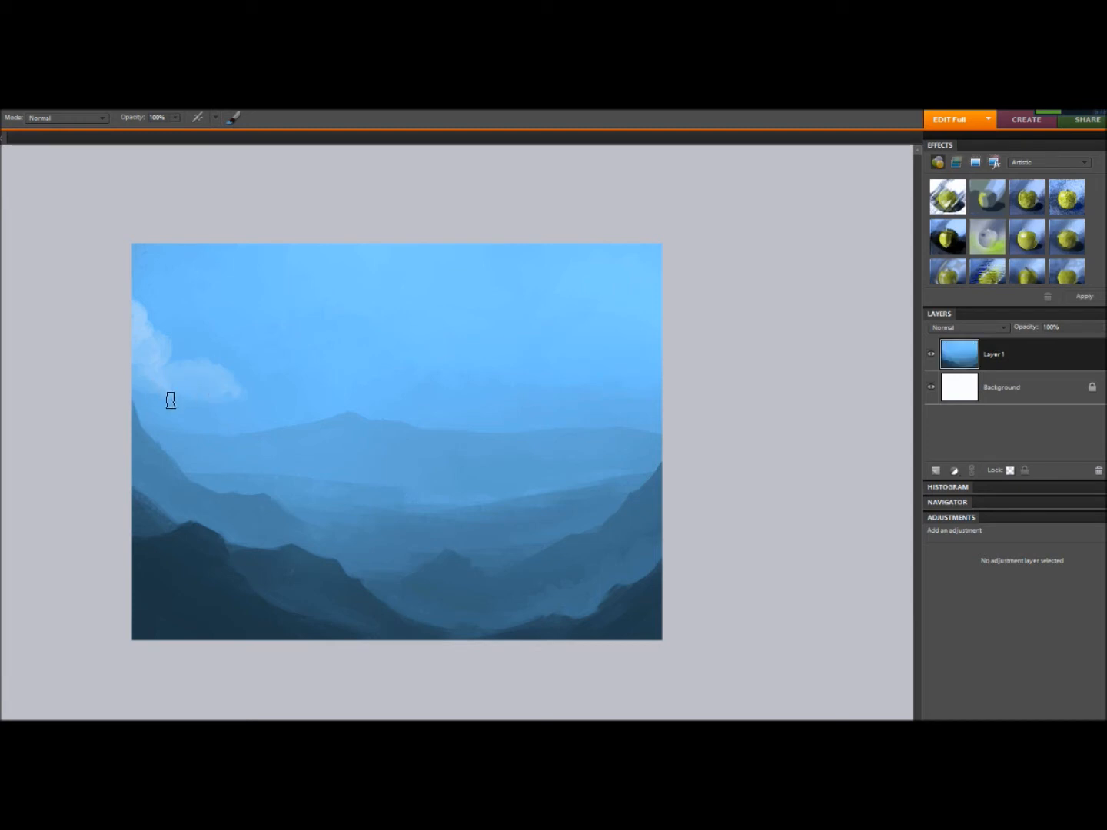
drag(206, 416, 218, 419)
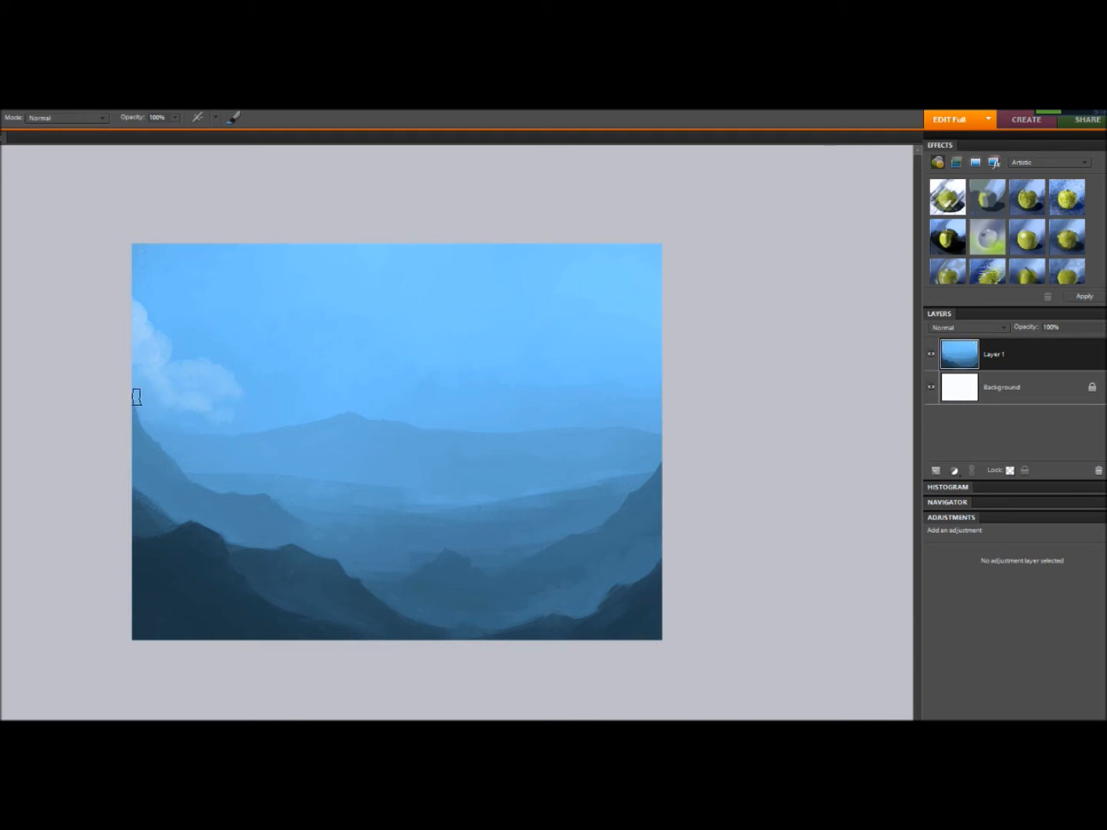
- Extend the left cloud bank down to the horizon and towards the central peak, using colours sampled from the cloud
alt+click(167, 401)
drag(168, 407, 280, 426)
alt+click(230, 422)
drag(319, 397, 264, 407)
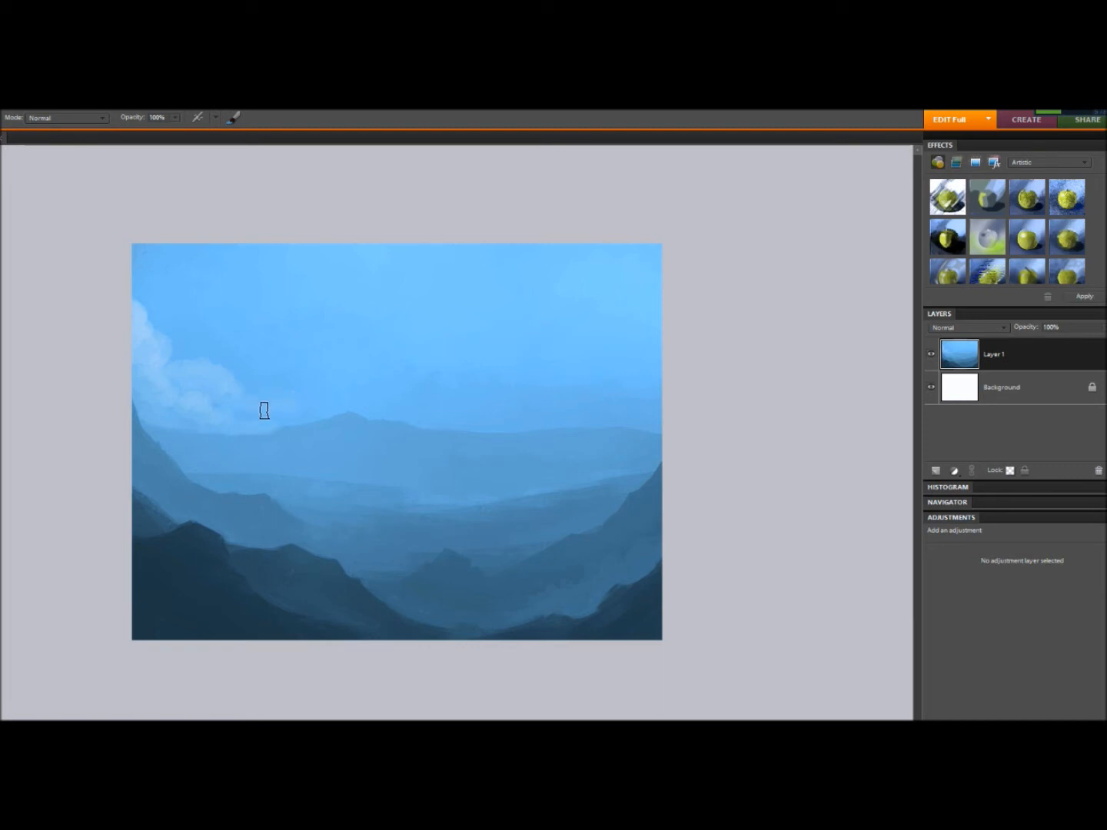
alt+click(232, 392)
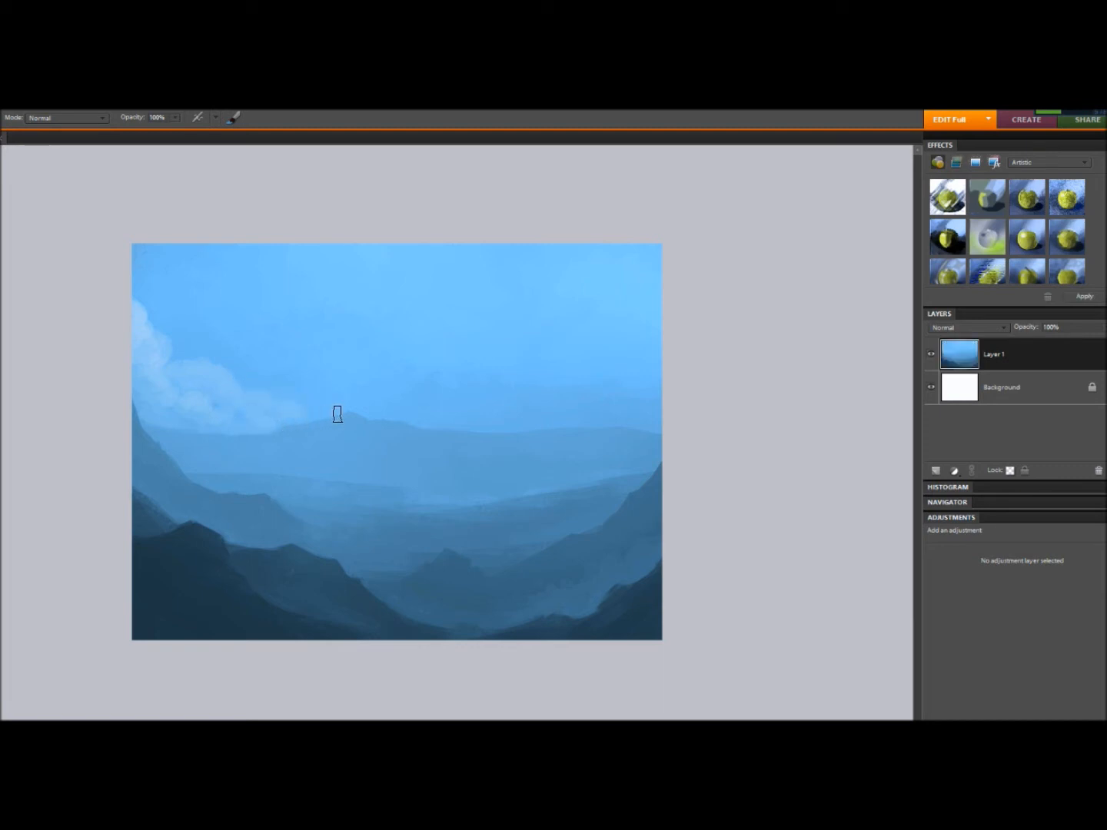
- Paint and shade a second cloud bank rising from beside the central peak to the right edge, using sampled sky and cloud tones
mouse_move(457, 423)
mouse_down()
mouse_move(420, 426)
mouse_move(497, 422)
mouse_move(541, 403)
mouse_up()
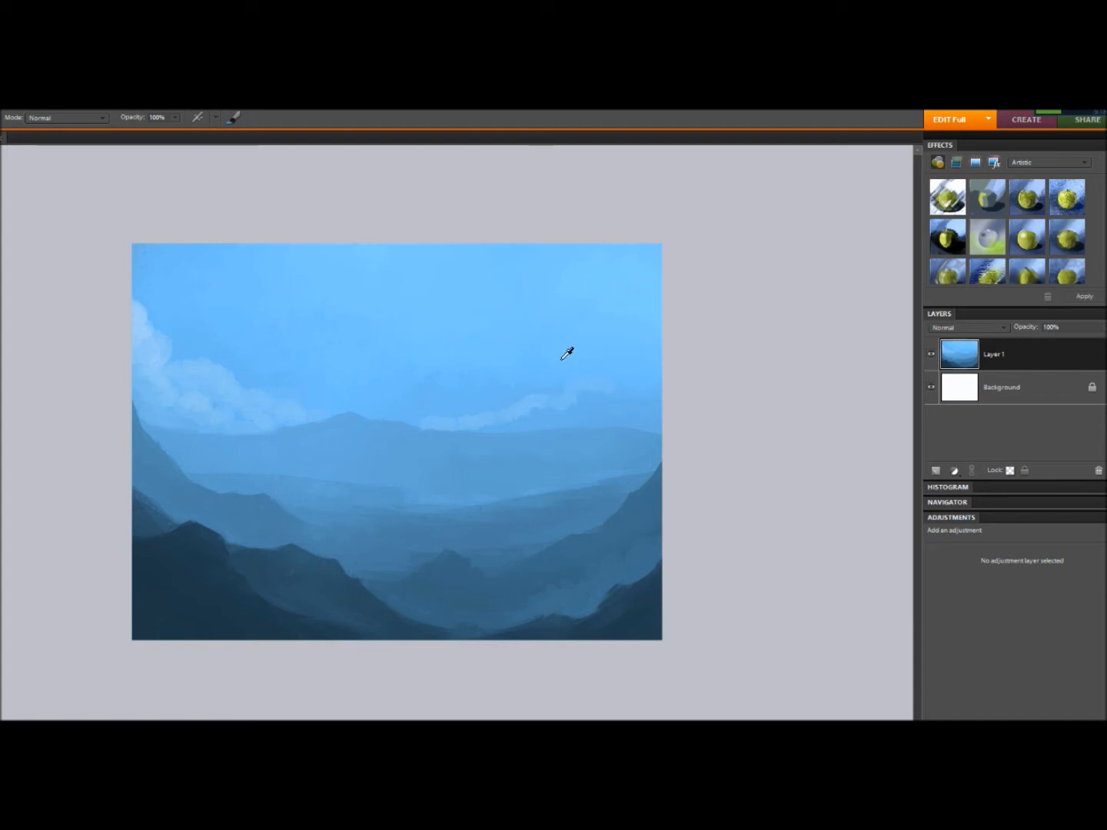
mouse_move(566, 395)
mouse_down()
mouse_move(593, 385)
mouse_move(639, 395)
mouse_move(648, 360)
mouse_move(666, 357)
mouse_move(650, 369)
mouse_move(661, 395)
mouse_up()
alt+click(647, 364)
alt+click(588, 389)
mouse_move(576, 400)
mouse_down()
mouse_move(598, 391)
mouse_move(566, 397)
mouse_move(572, 407)
mouse_up()
mouse_move(523, 412)
mouse_down()
mouse_move(533, 398)
mouse_move(545, 406)
mouse_up()
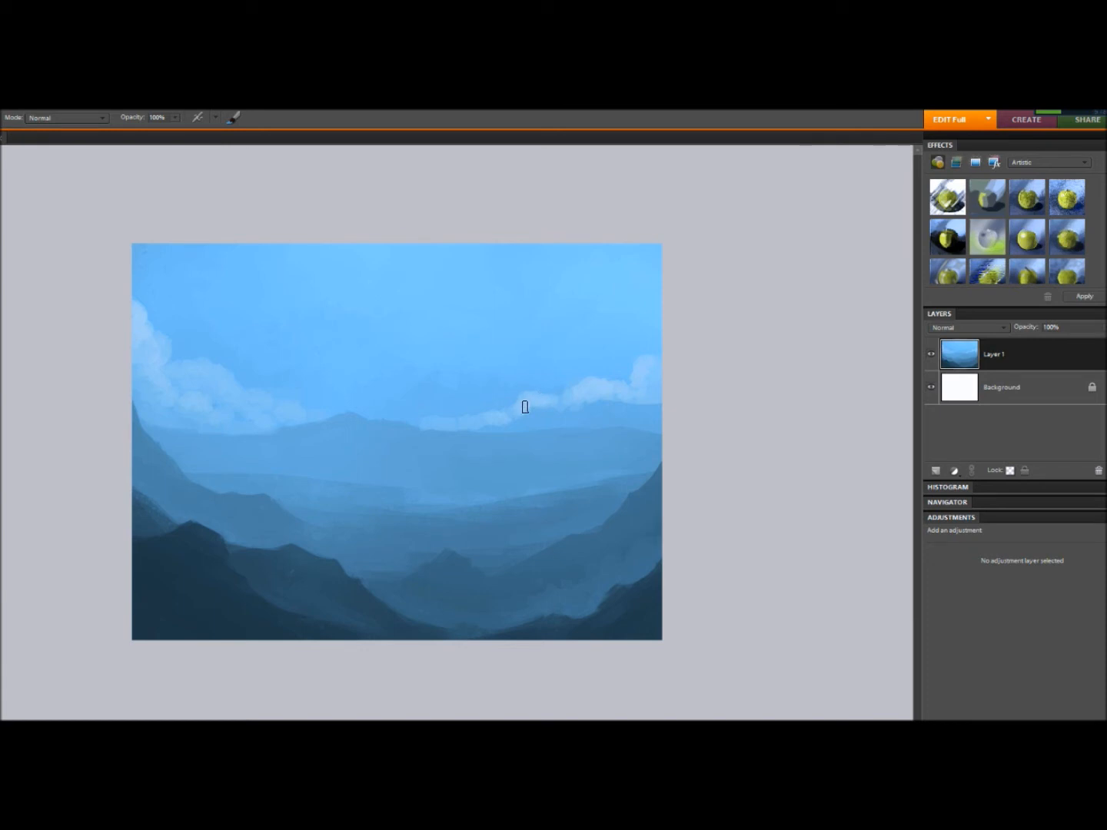
drag(562, 410, 545, 413)
drag(591, 405, 638, 407)
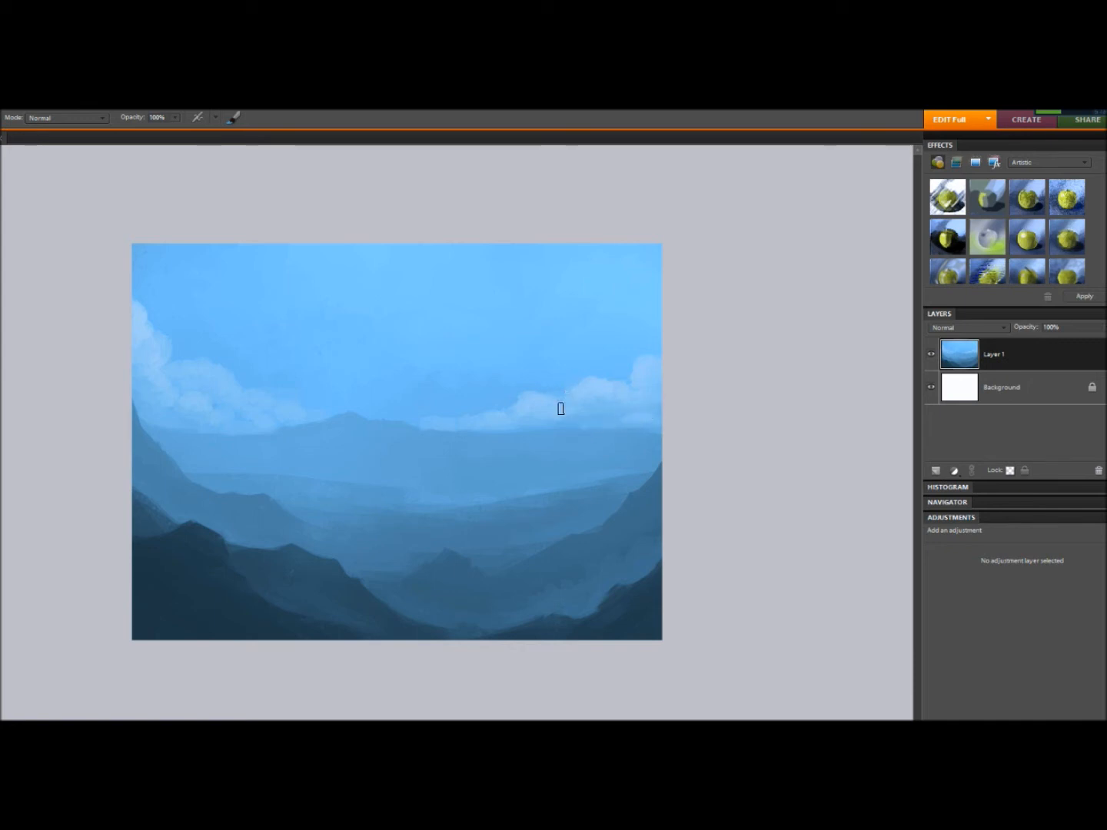
- Set the foreground colour to the pale orange e5bc93
click(1, 570)
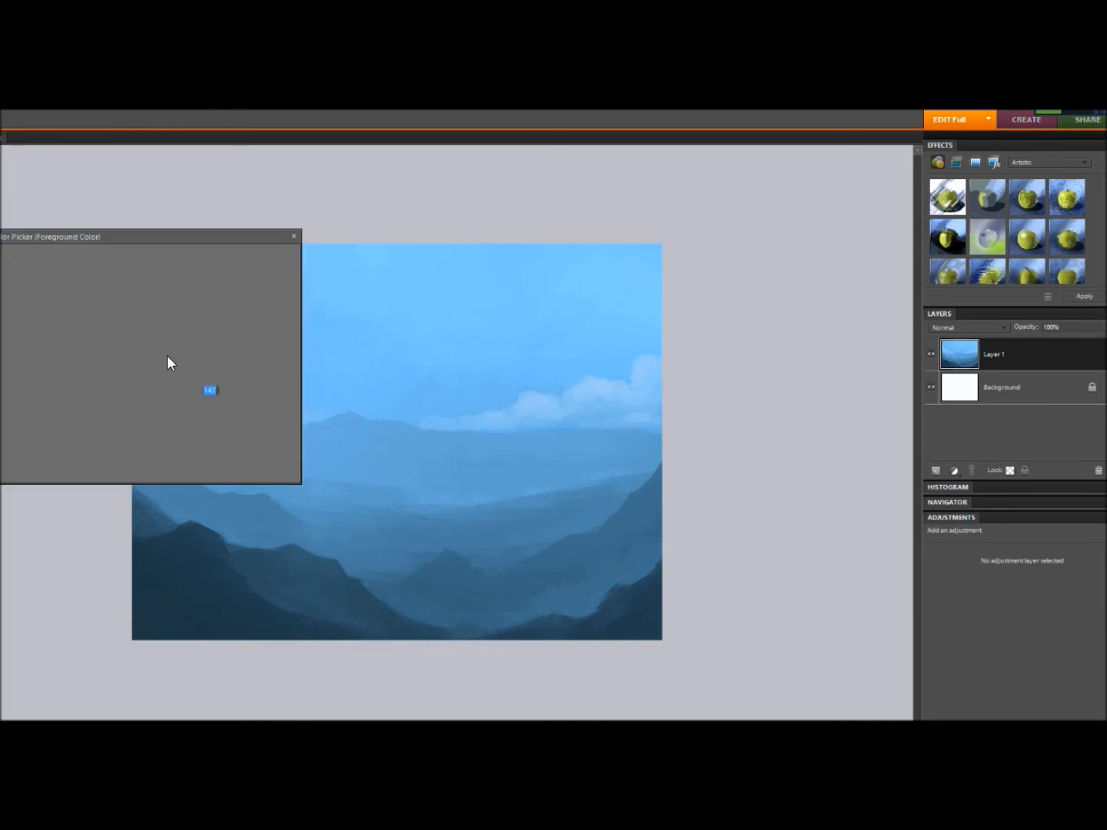
click(272, 255)
click(260, 274)
click(3, 568)
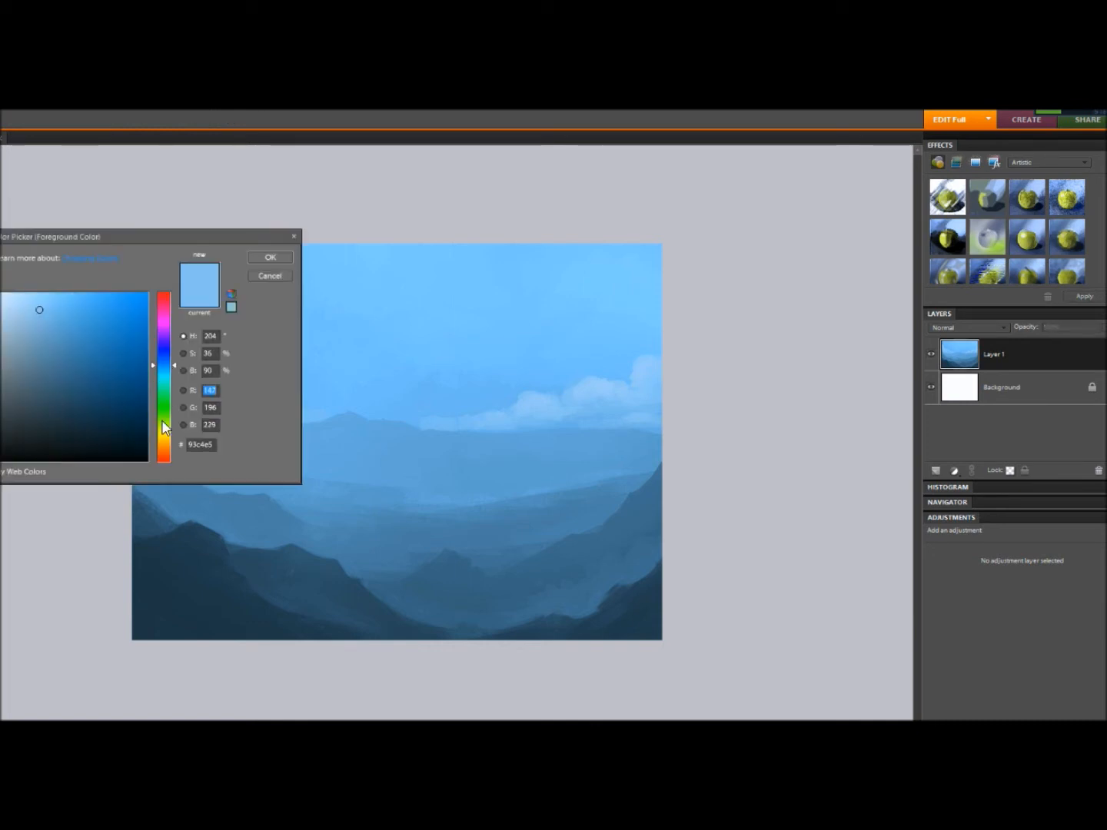
click(164, 447)
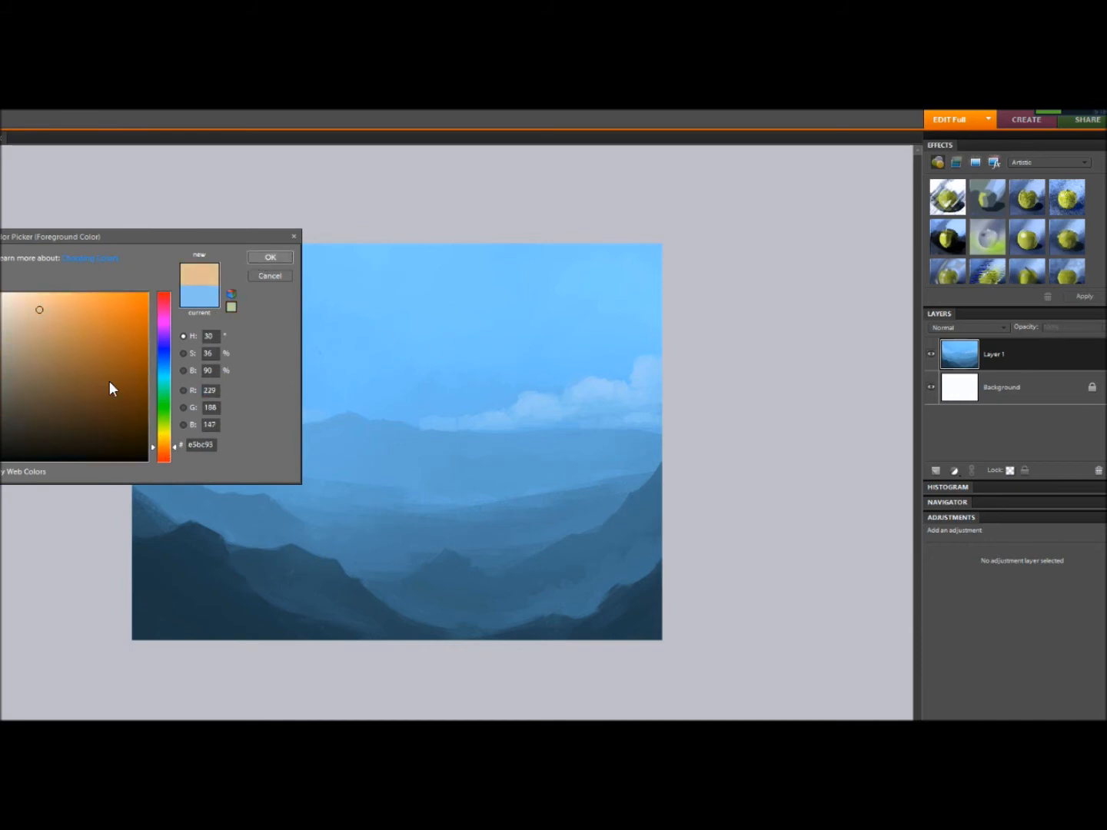
key(Return)
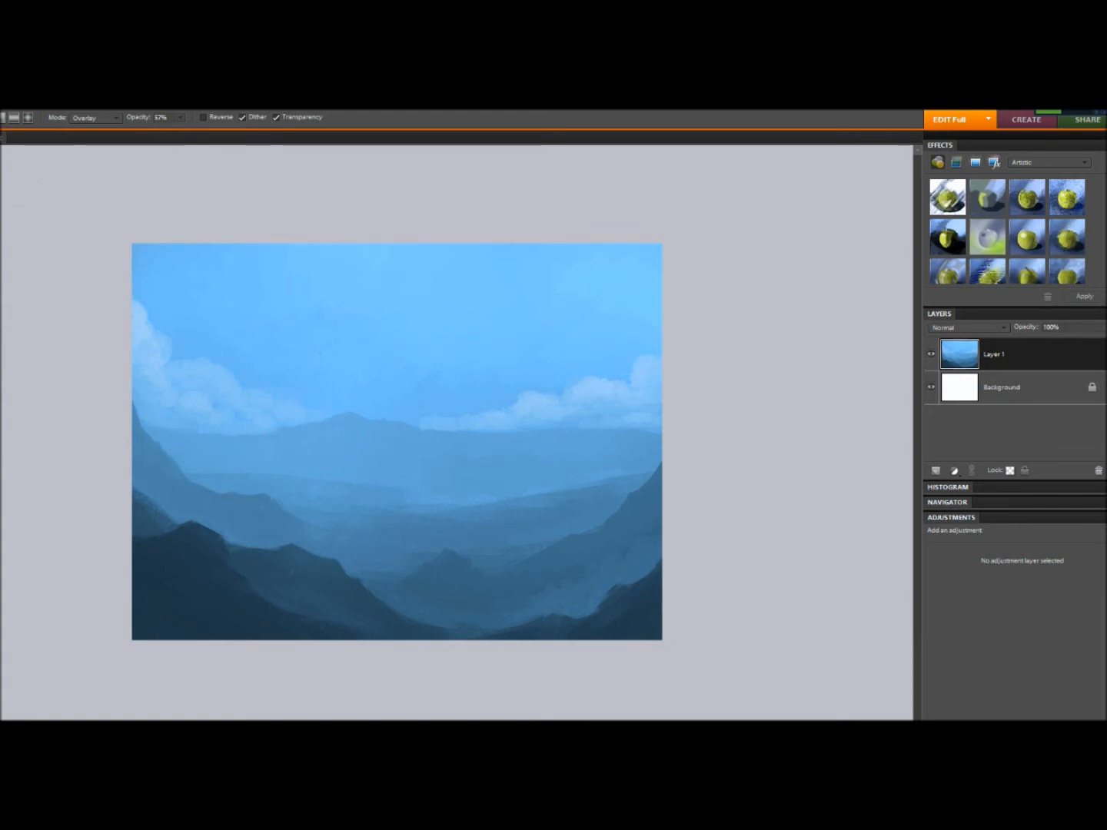
- Set the foreground colour to yellow ecd95d, try an Overlay gradient upward across the lower landscape, and undo it
click(0, 462)
drag(112, 316, 81, 305)
click(164, 434)
drag(165, 437, 162, 435)
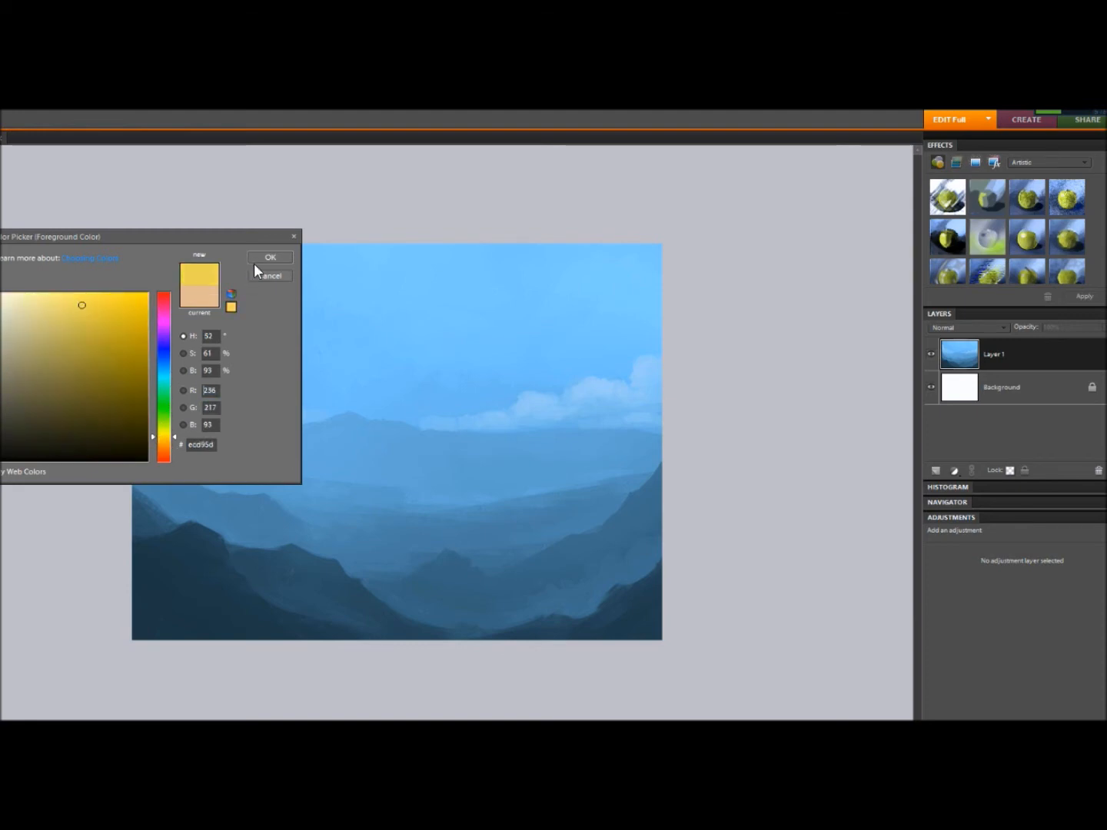
key(Return)
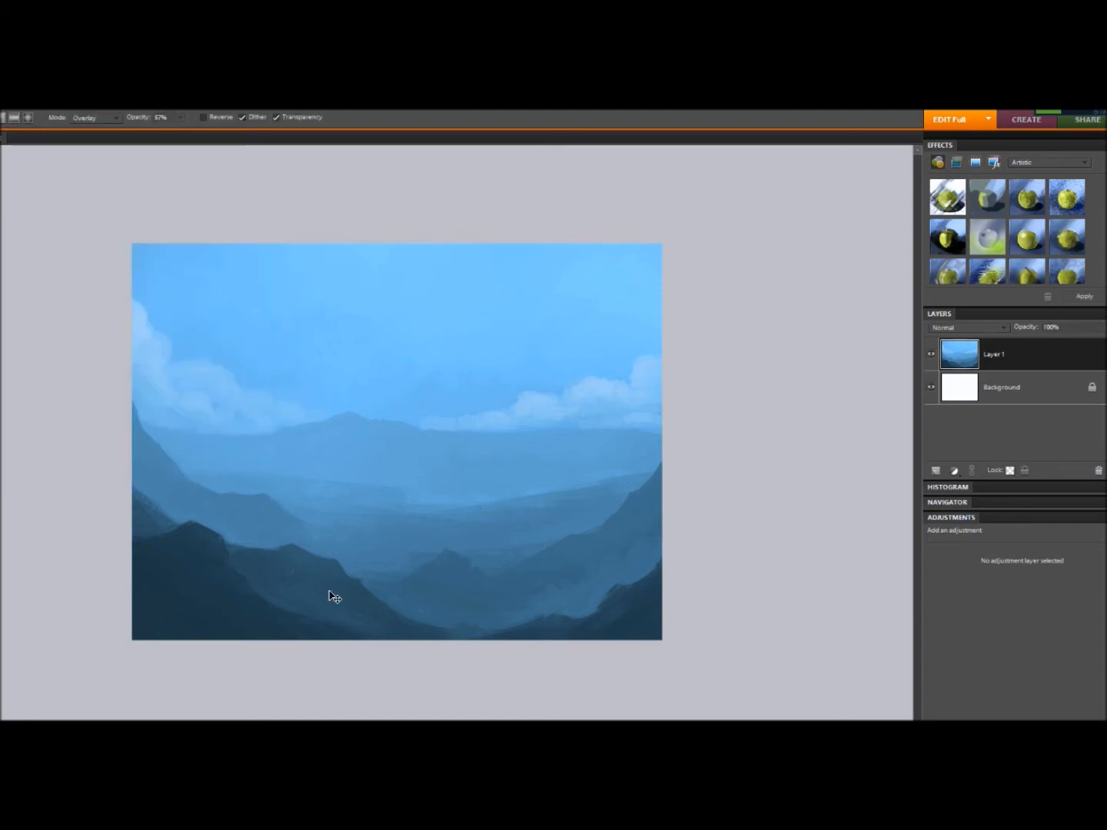
key(ctrl+minus)
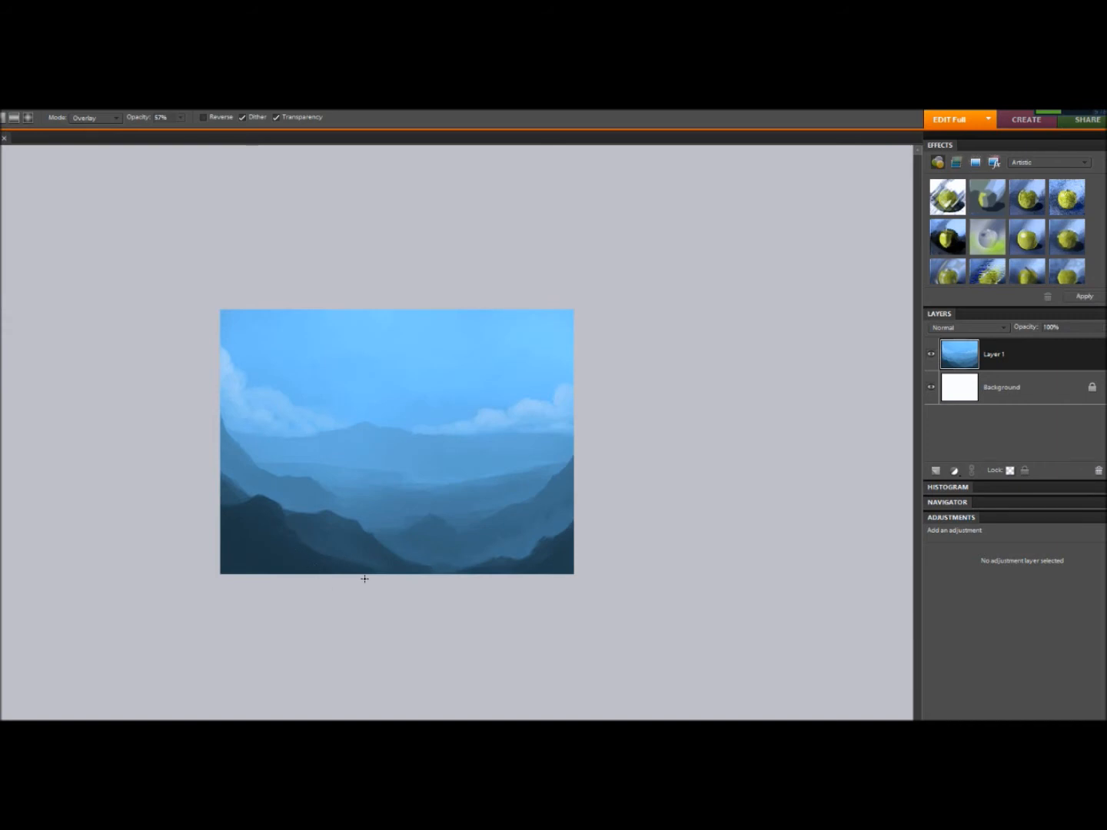
drag(371, 474, 389, 396)
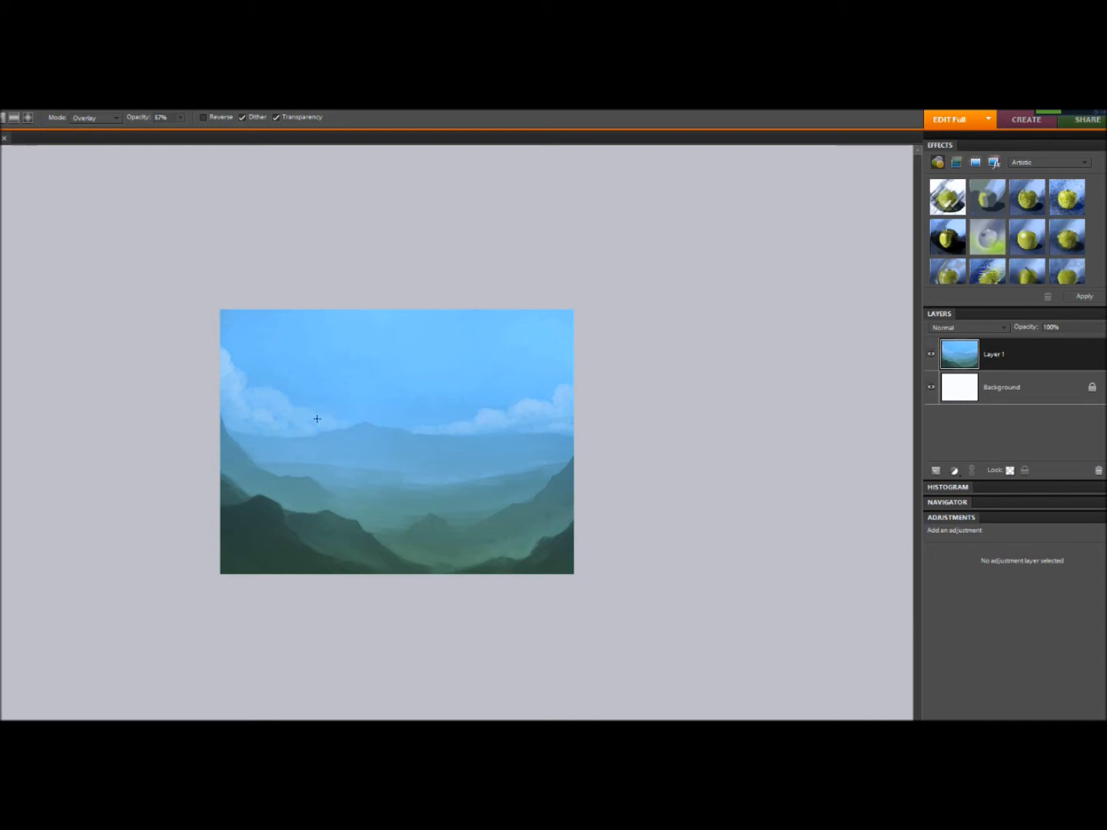
key(ctrl+z)
- Shift the foreground colour to an orange with hue 35 and try the Overlay gradient upward over the landscape
click(2, 554)
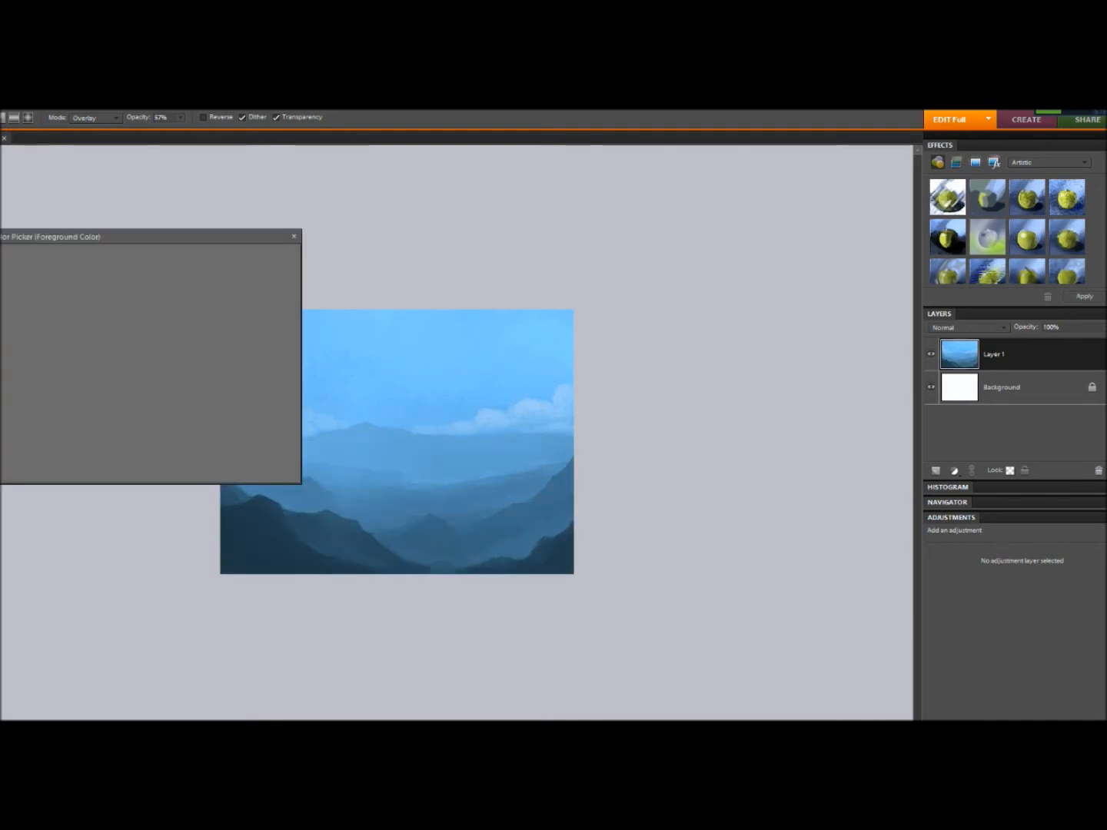
drag(166, 439, 165, 445)
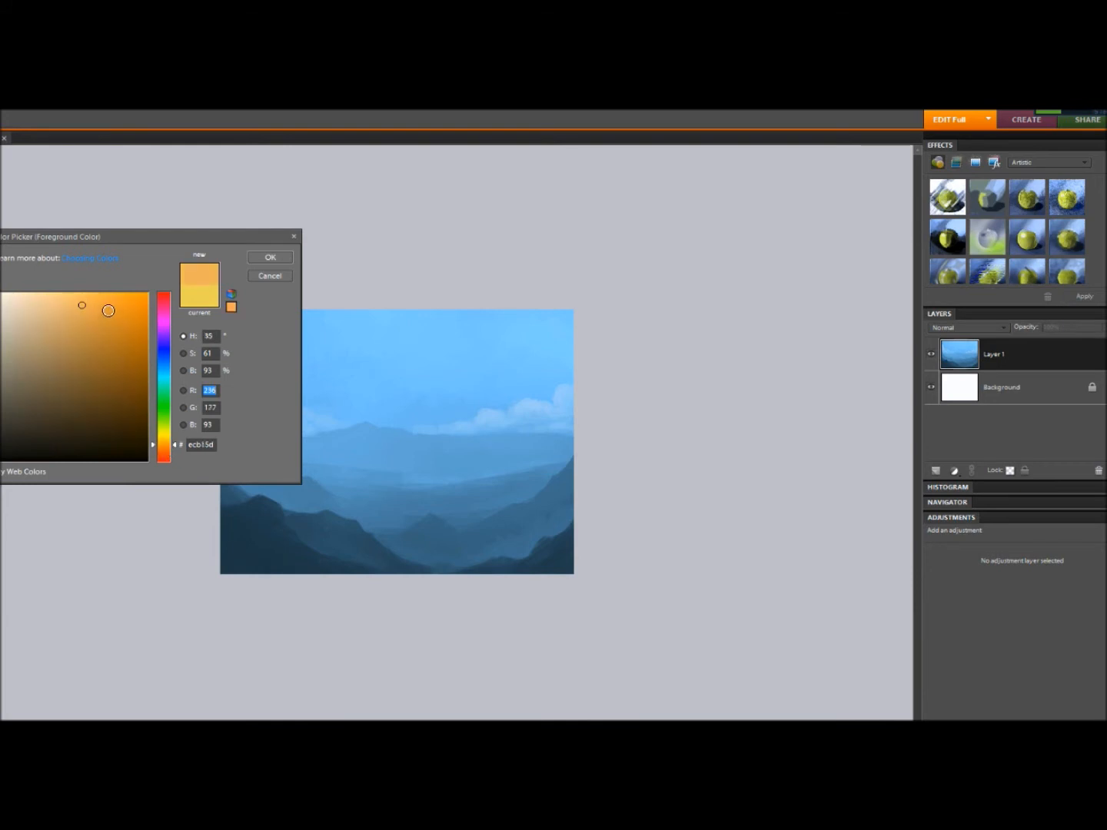
key(Return)
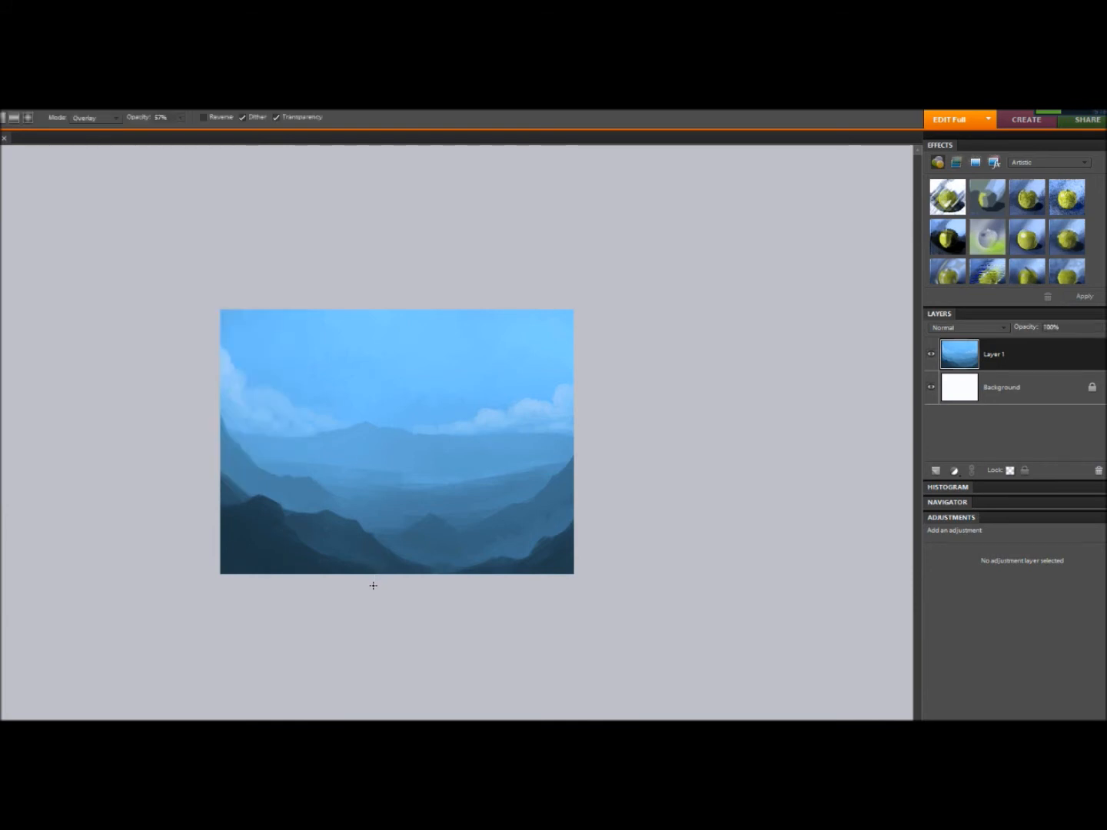
drag(384, 536, 411, 386)
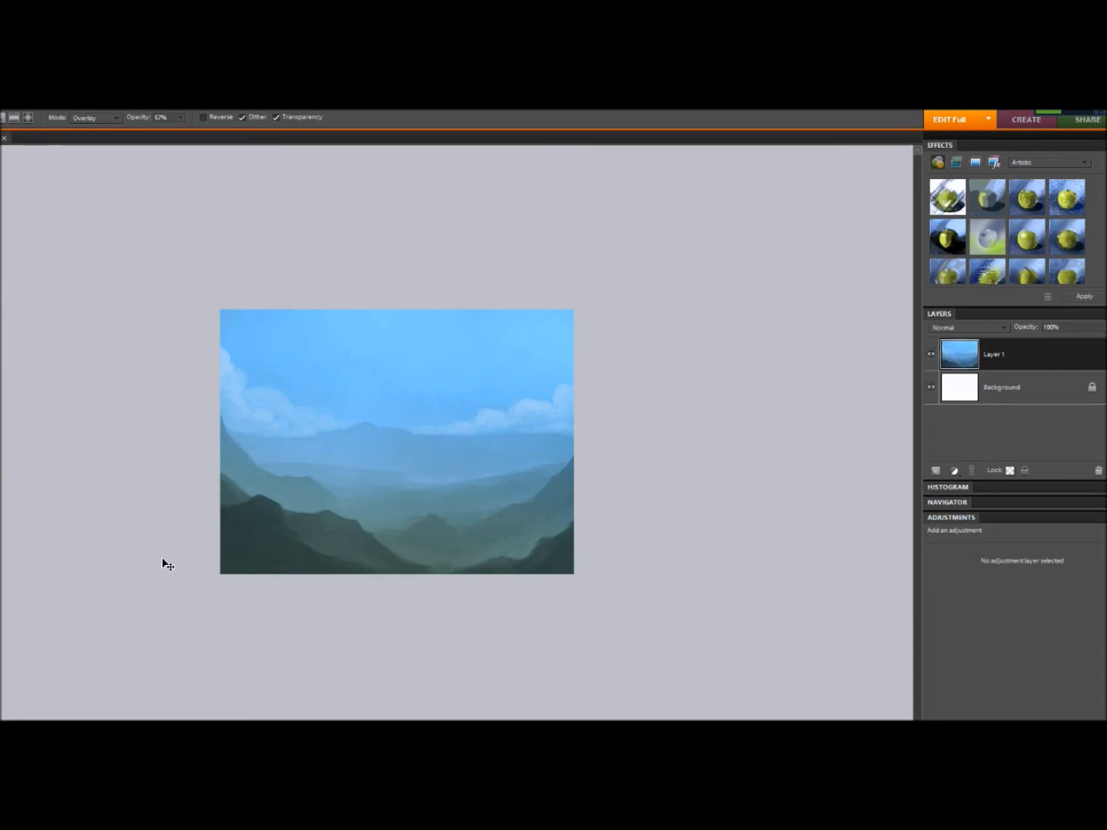
- Set the foreground colour to orange e57741 and warm the lower landscape with an Overlay gradient running from the foreground up to the distant mountains
click(3, 452)
click(163, 451)
drag(176, 239, 736, 206)
click(657, 276)
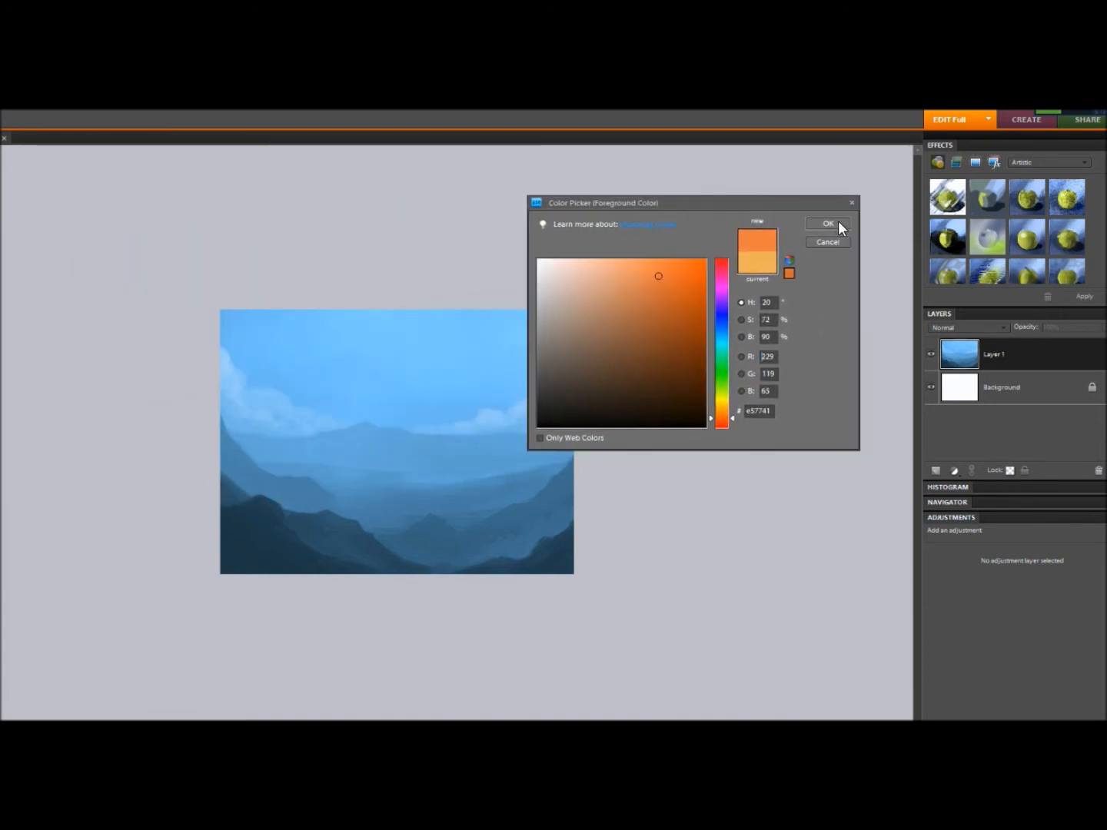
key(Return)
drag(377, 597, 395, 435)
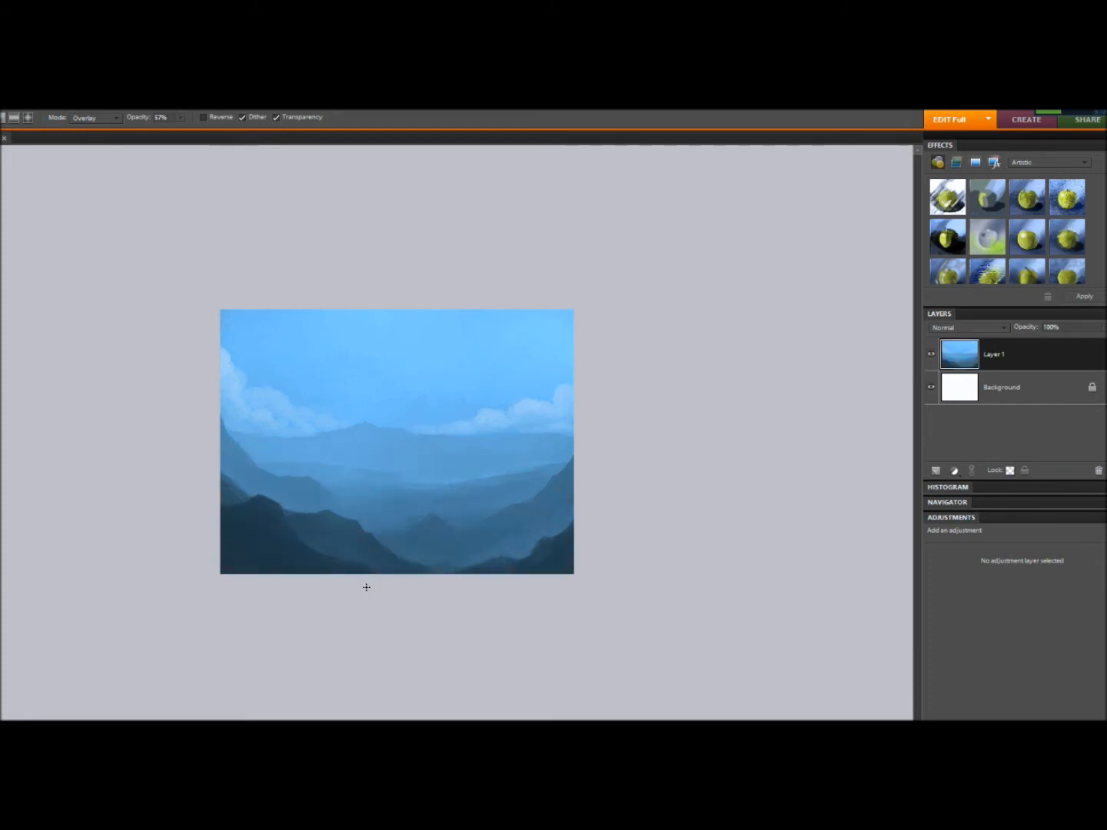
drag(368, 555, 397, 432)
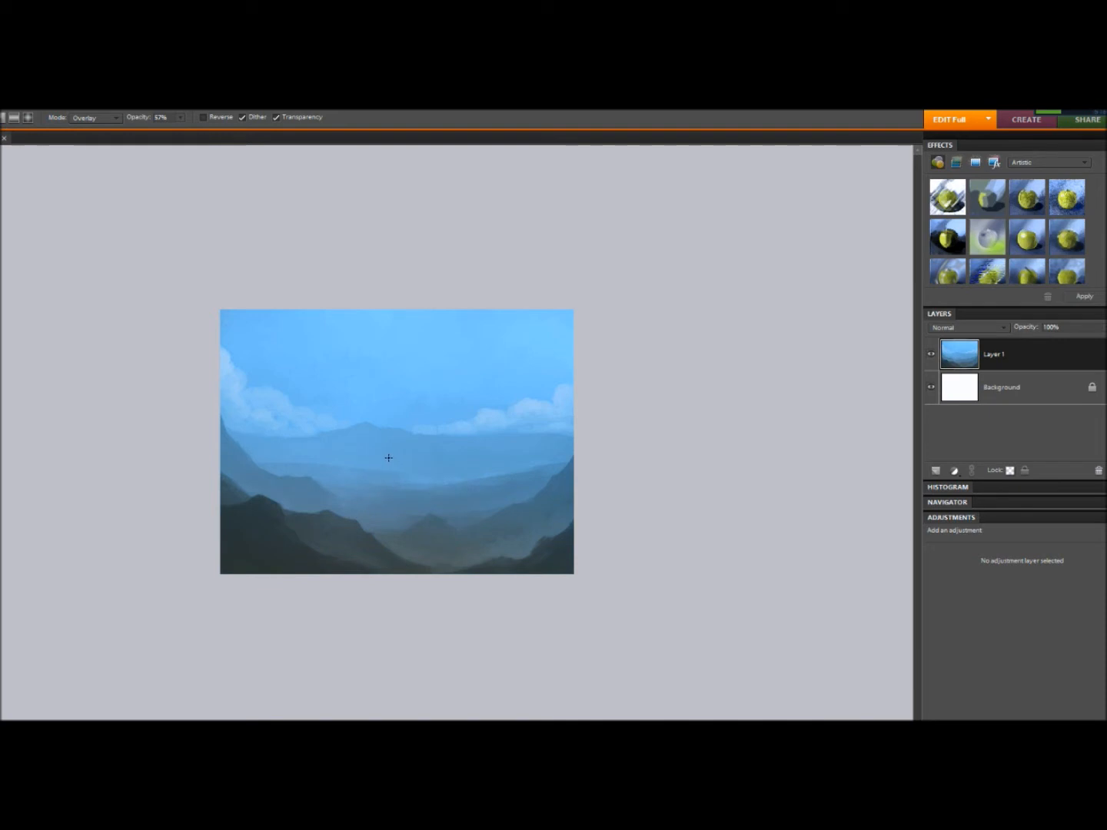
- Choose a rough, scattered texture brush and stamp it over the dark lower-left rocks on a new layer
key(ctrl+plus)
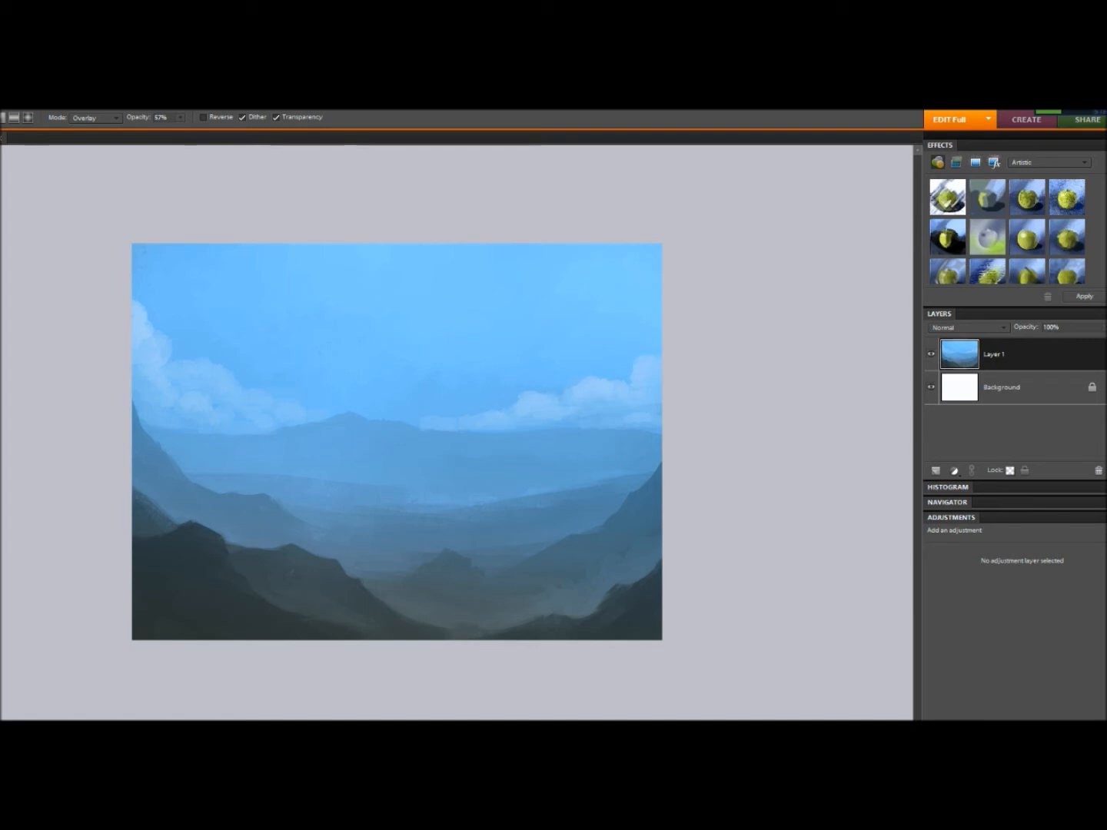
key(b)
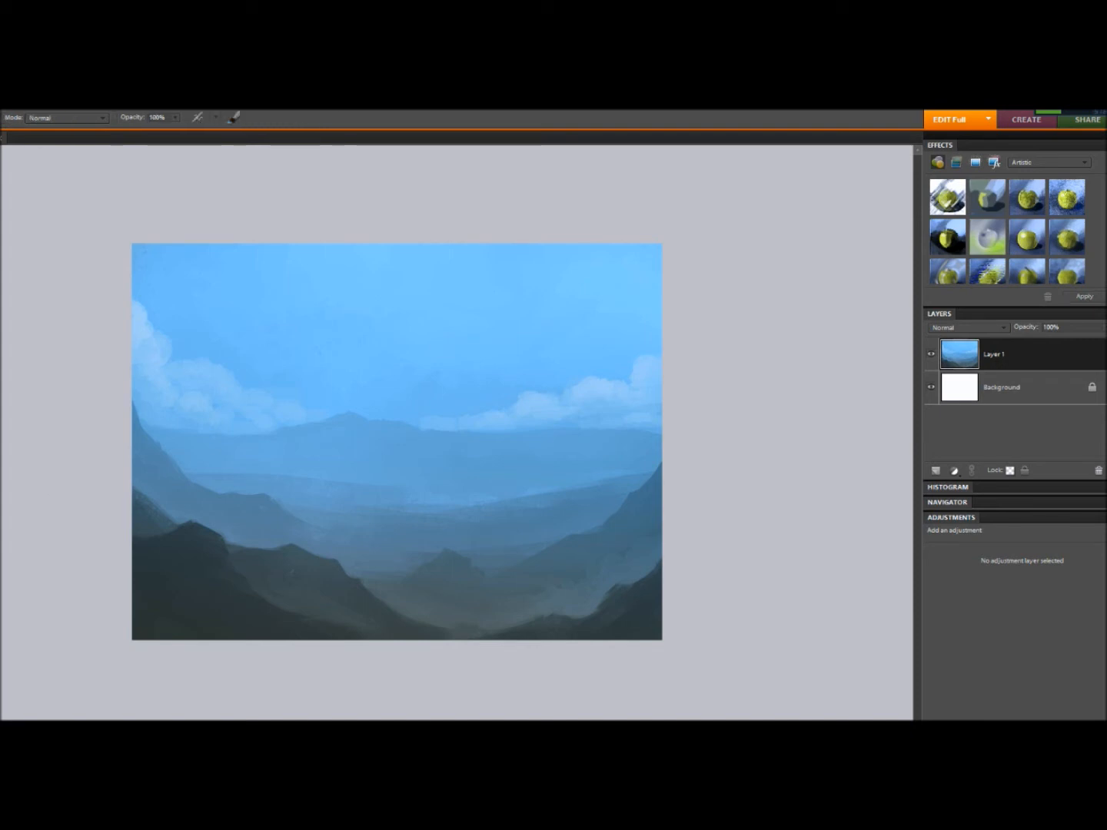
drag(705, 201, 704, 307)
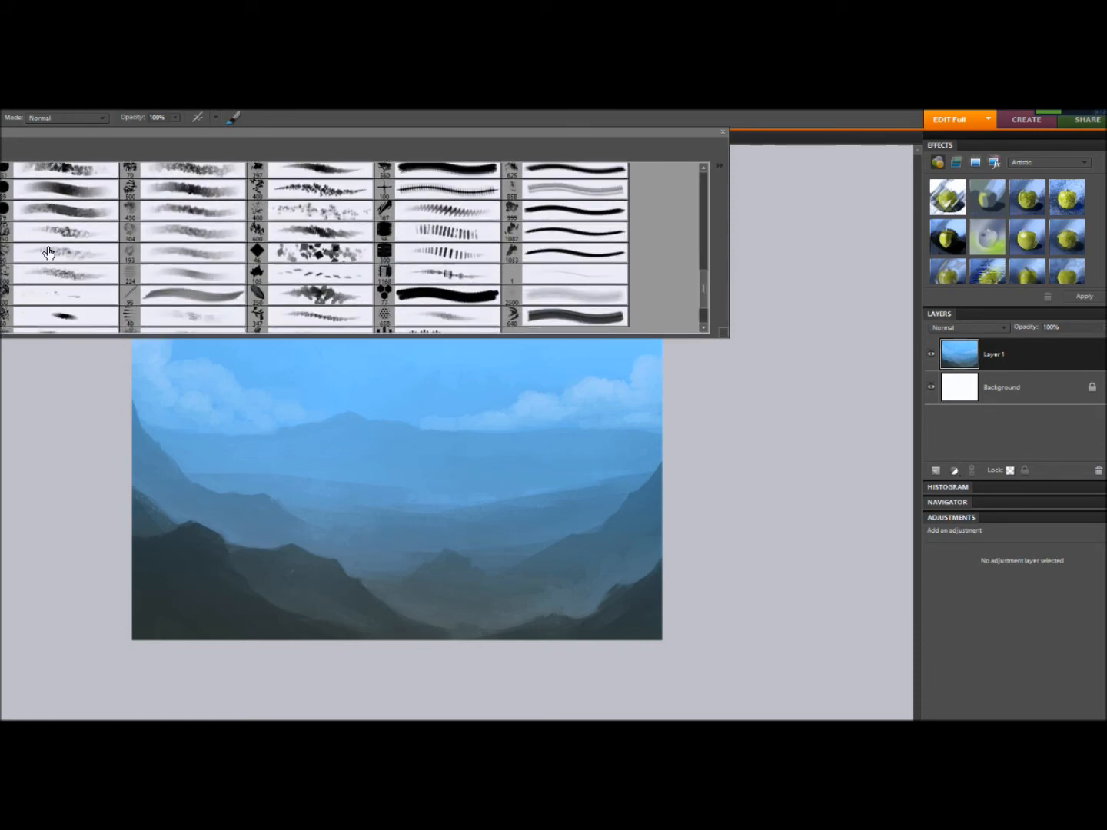
click(4, 126)
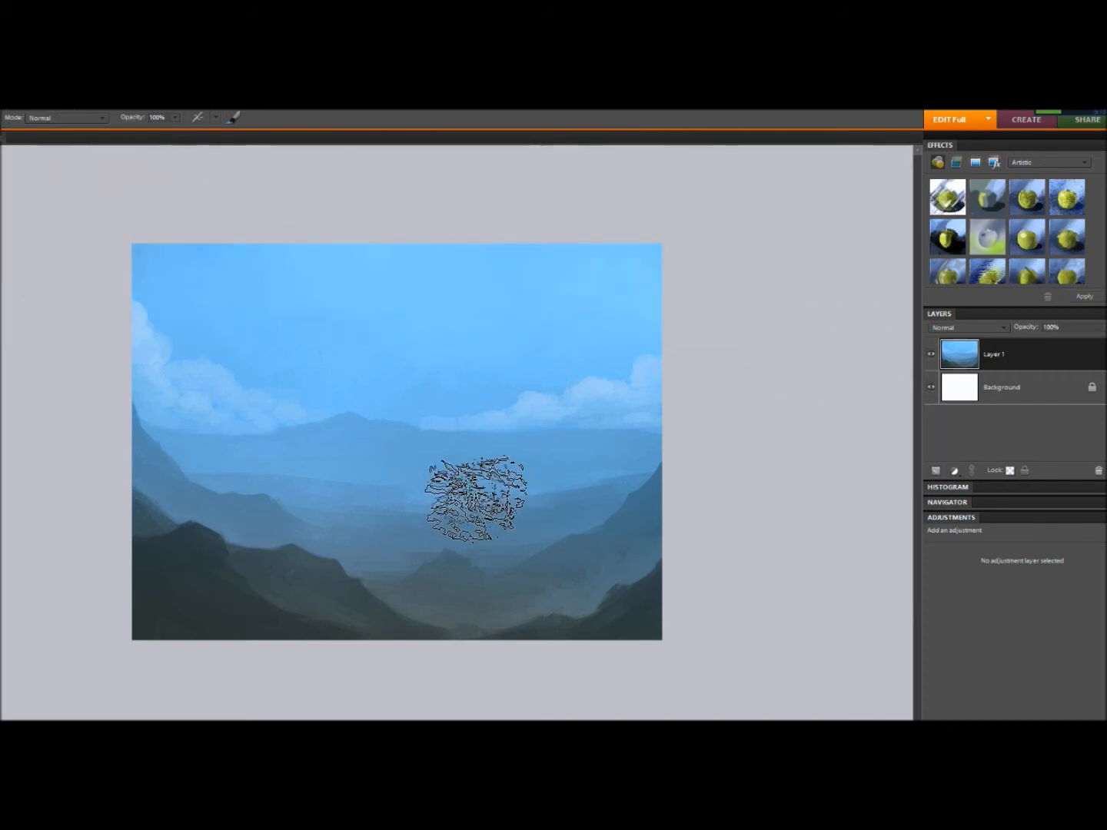
click(933, 471)
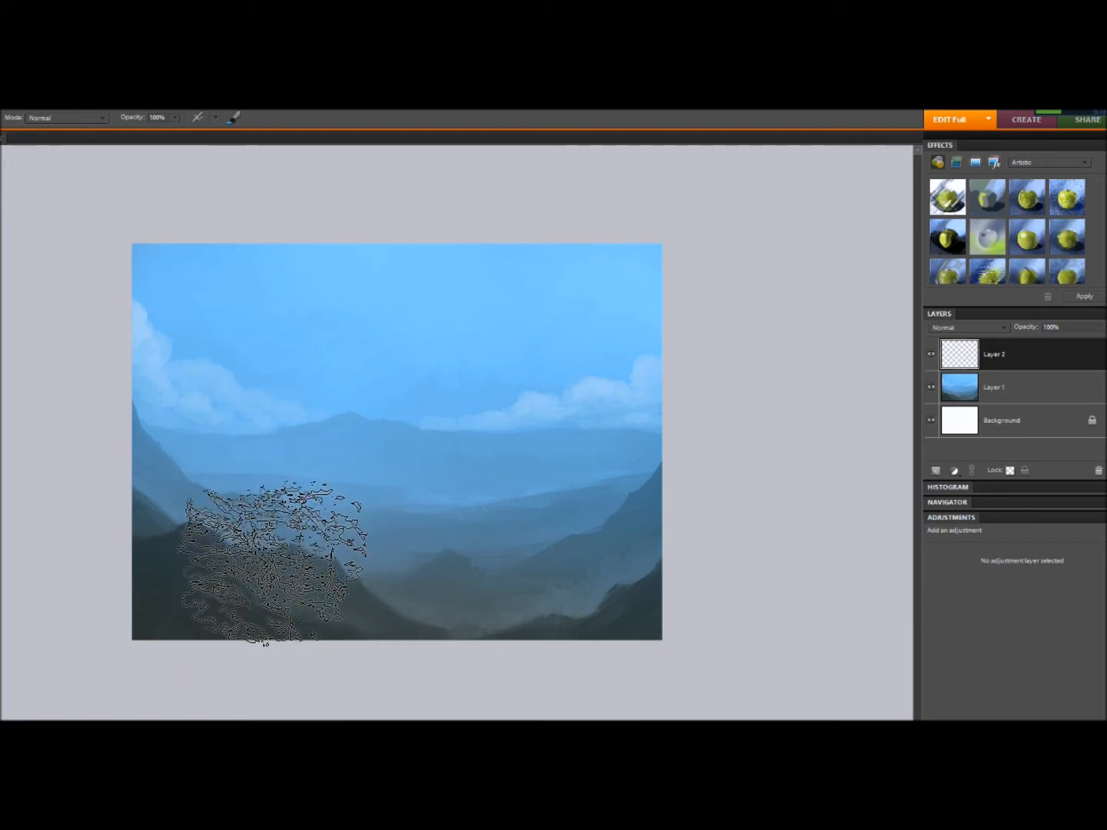
- Rotate, stretch and position the stamped texture along the lower-left rocky slope and apply the transform
key(v)
mouse_move(264, 576)
mouse_down()
mouse_move(238, 582)
mouse_move(218, 507)
mouse_move(226, 477)
mouse_move(273, 598)
mouse_move(315, 540)
mouse_move(303, 522)
mouse_up()
drag(260, 614, 344, 653)
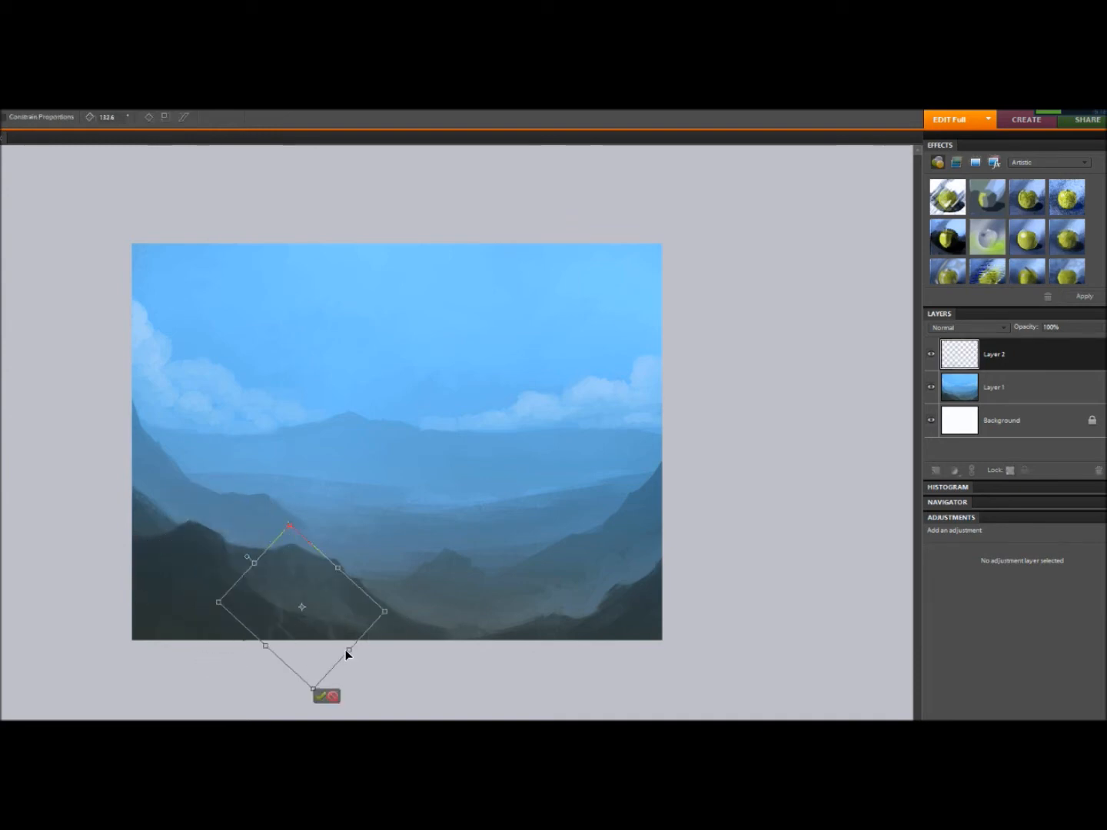
drag(250, 567, 158, 557)
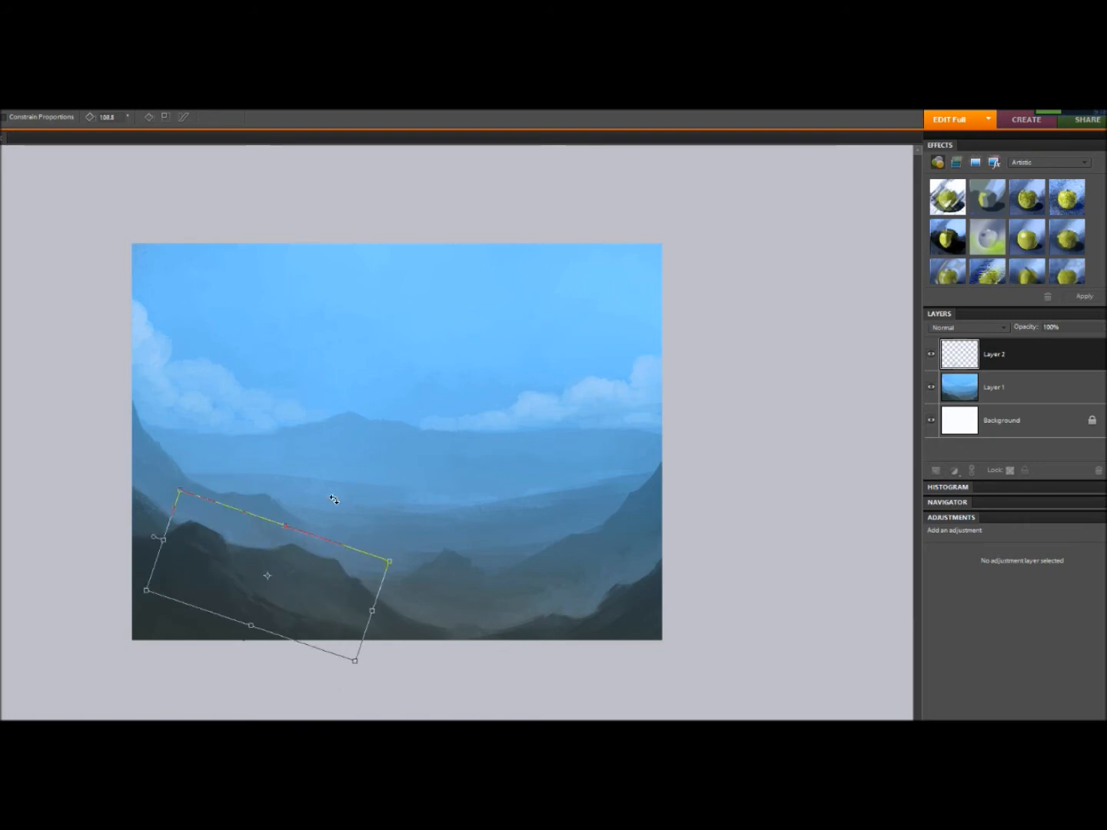
drag(310, 590, 324, 588)
click(338, 687)
- Erase the excess rock texture on Layer 2 and merge the layer down into Layer 1
key(e)
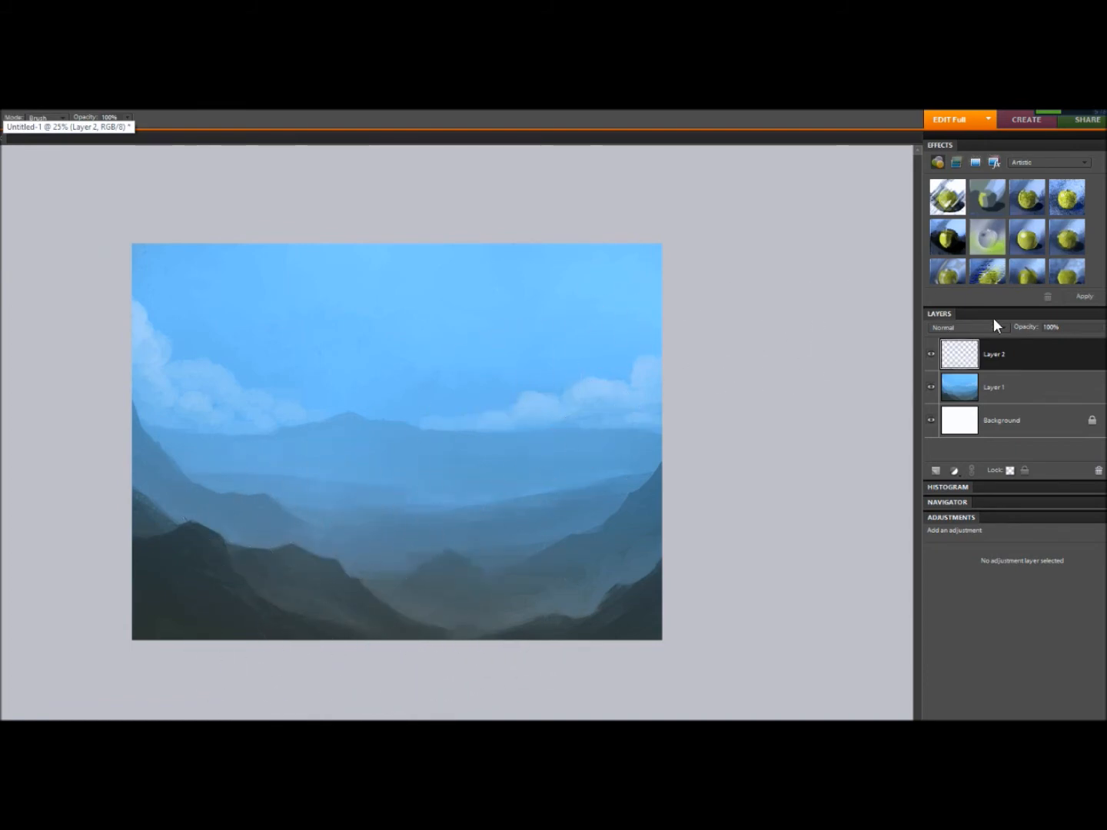
right_click(990, 362)
click(1021, 554)
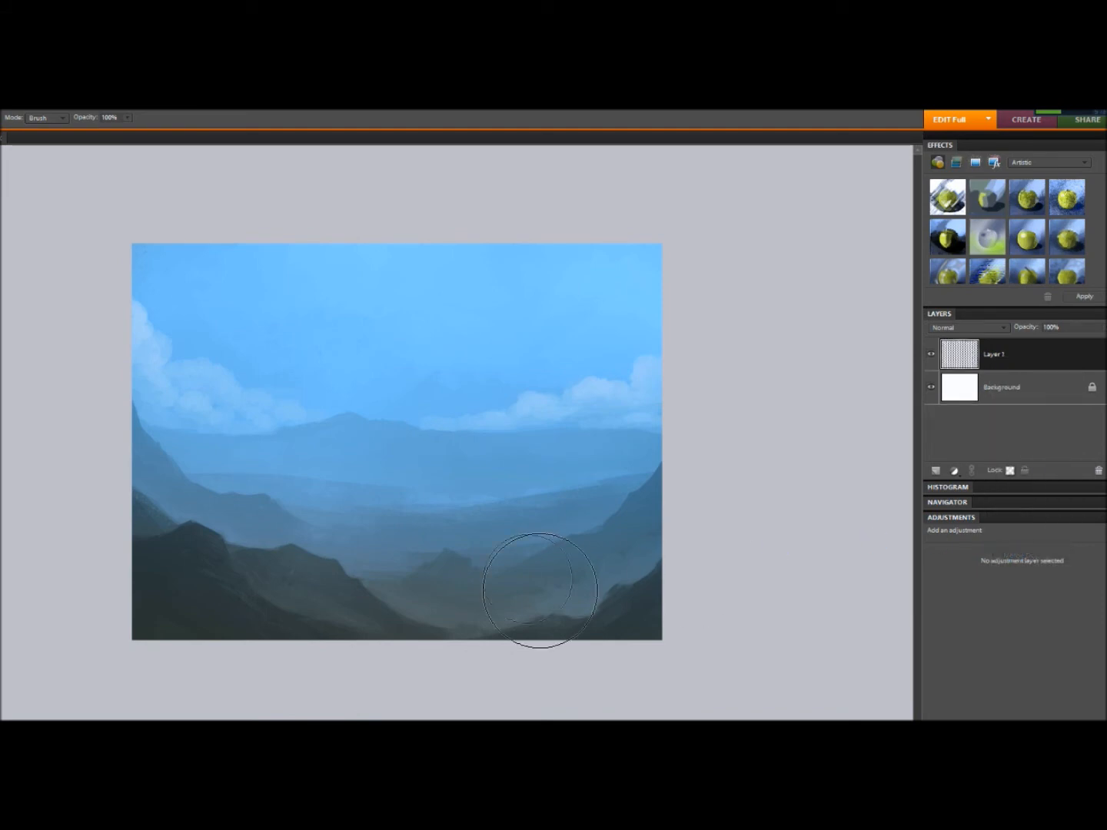
- Sample a hazy blue-grey from the slope and stamp the rough texture over the valley on a new layer
key(b)
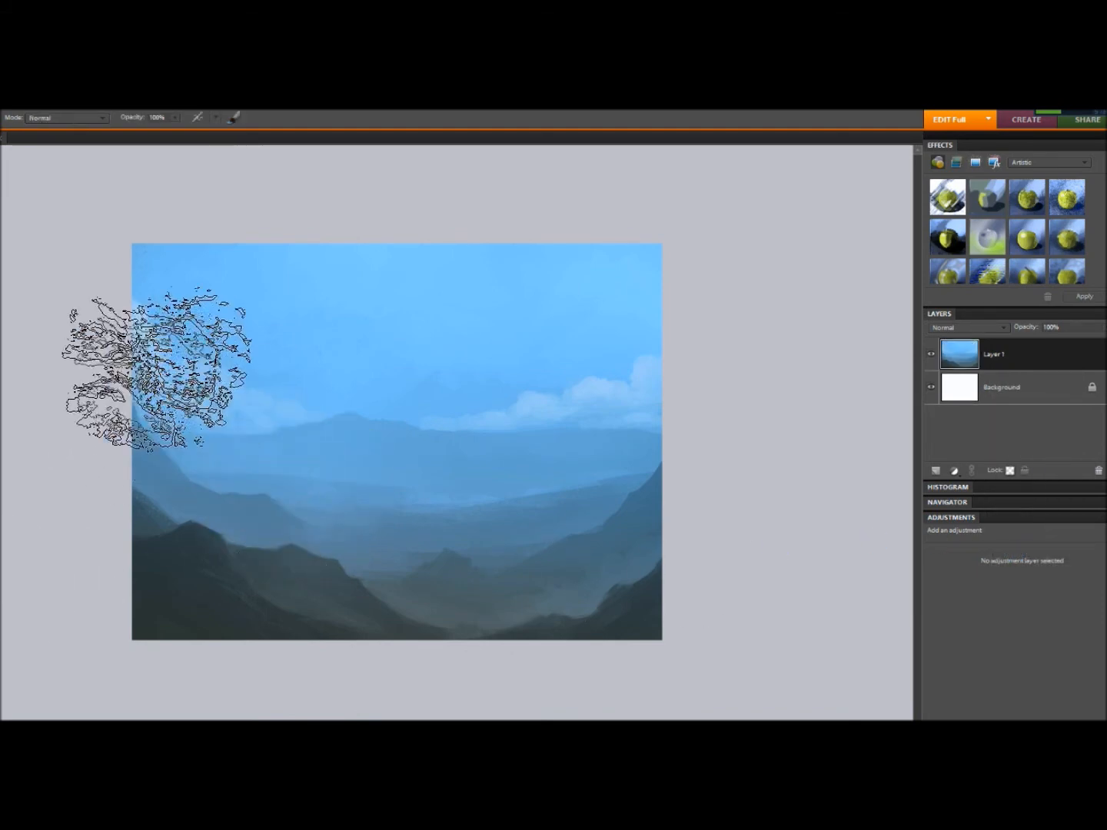
alt+click(313, 546)
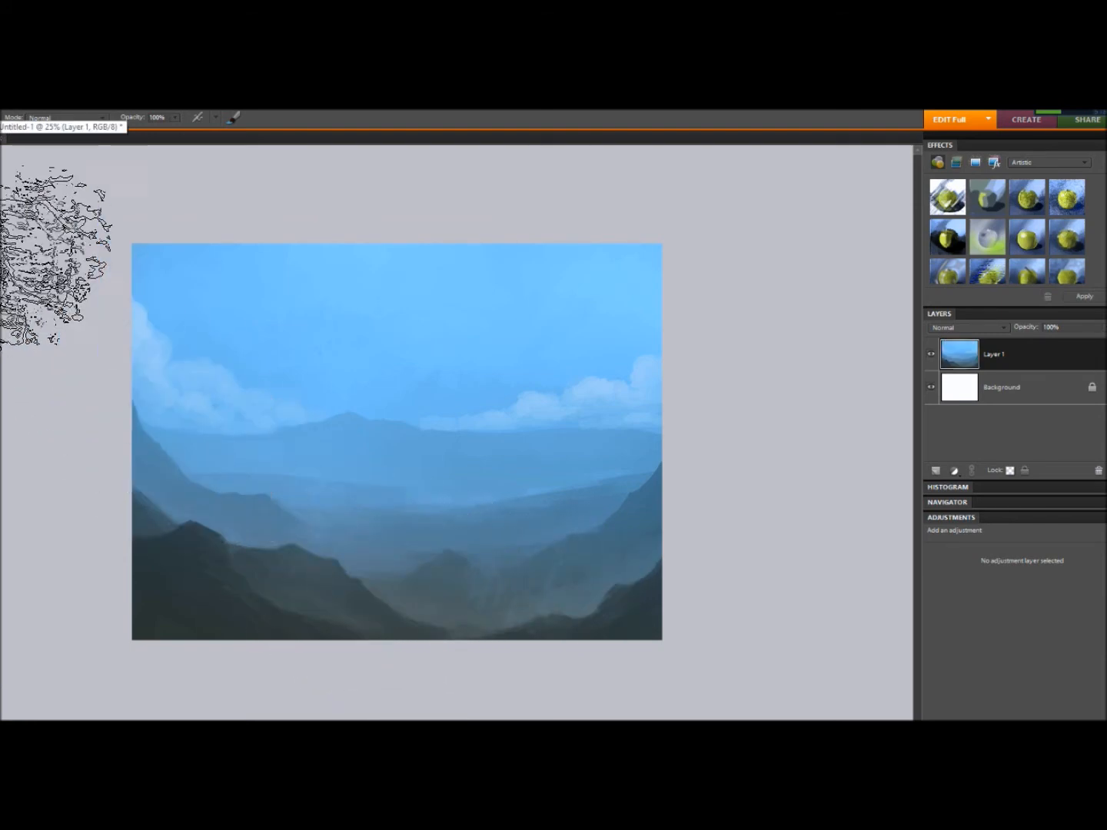
key(v)
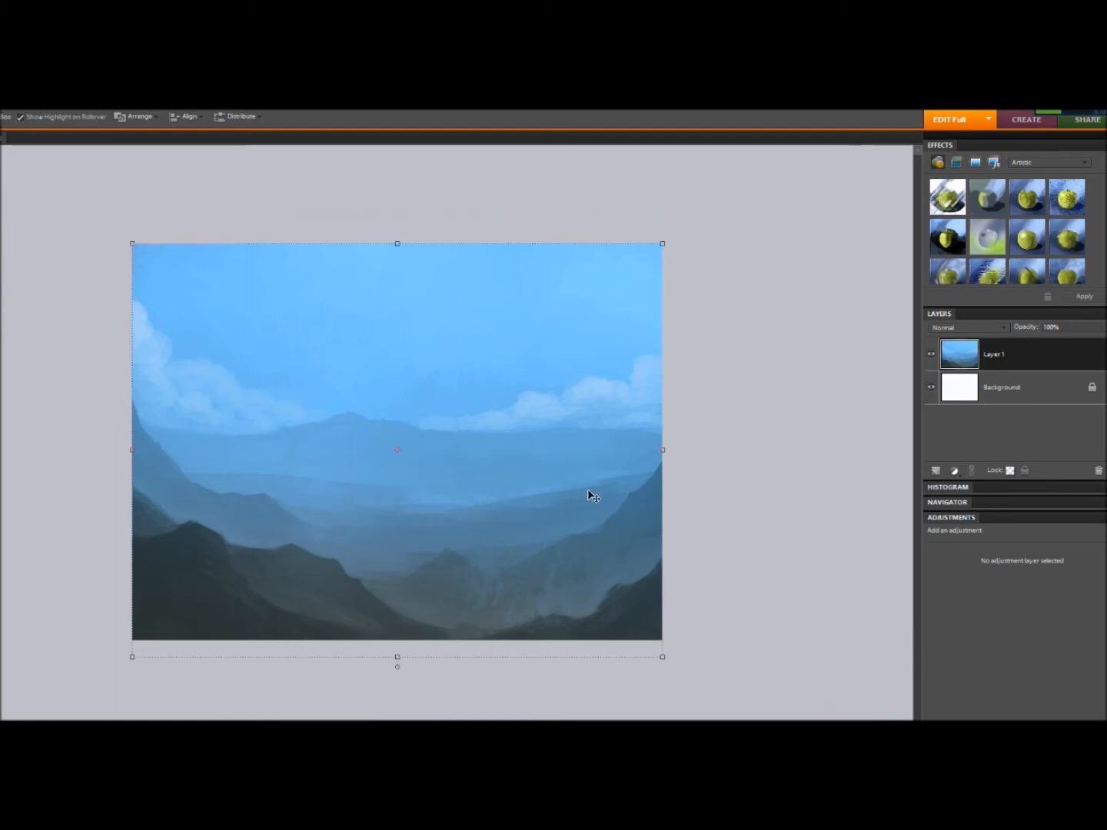
click(935, 471)
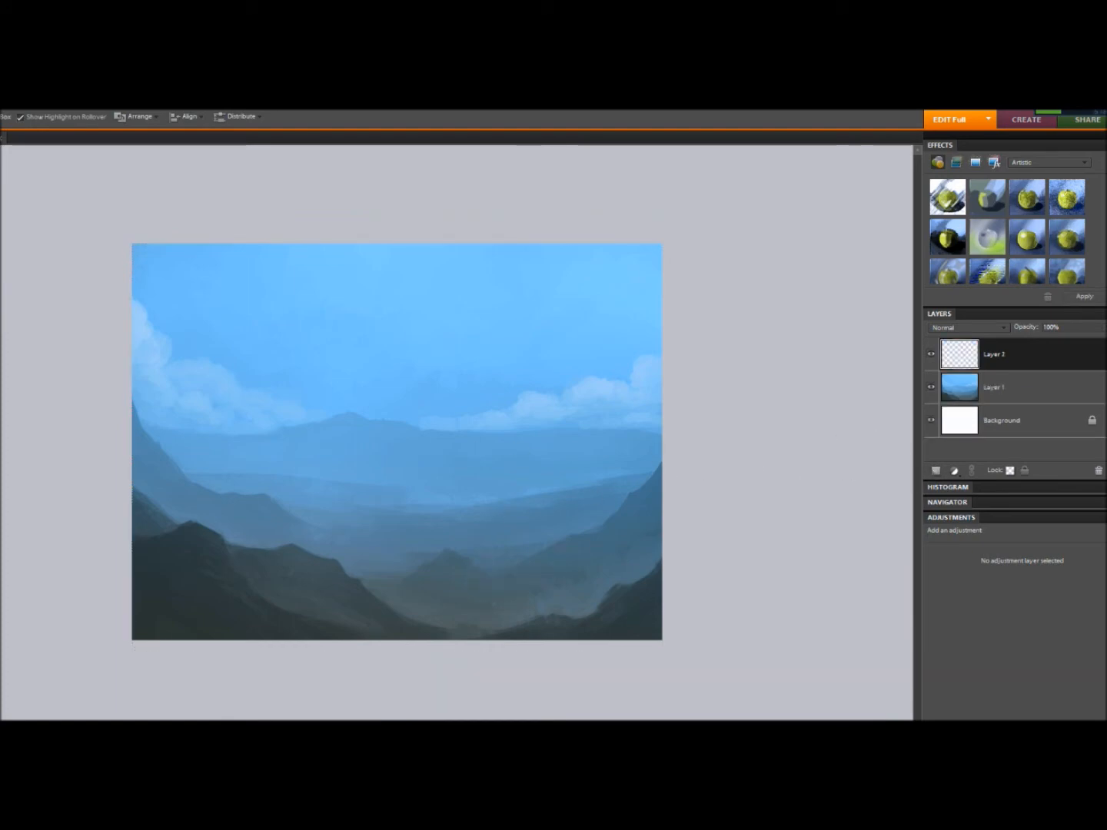
key(b)
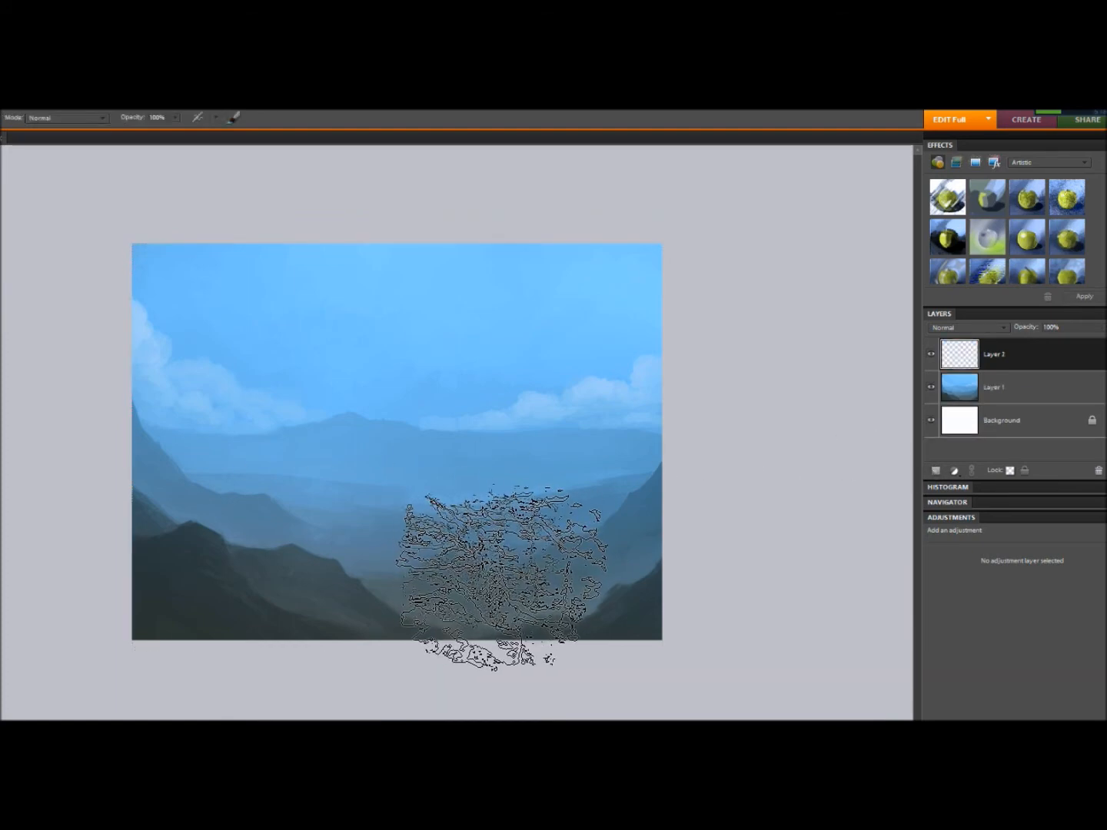
key(v)
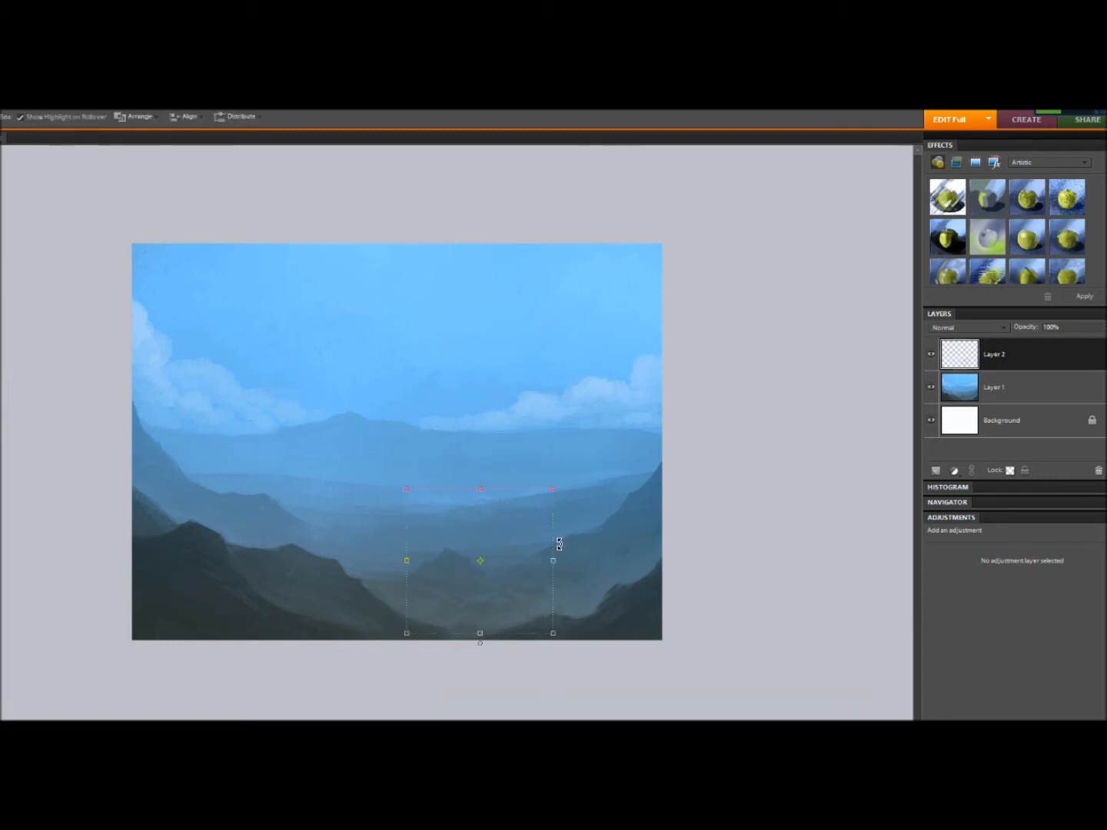
- Widen the stamped texture, tilt it to follow the valley's right-hand slope, and apply the transform
drag(553, 561, 628, 550)
drag(555, 577, 554, 552)
drag(628, 548, 645, 483)
drag(583, 542, 561, 549)
drag(626, 502, 645, 507)
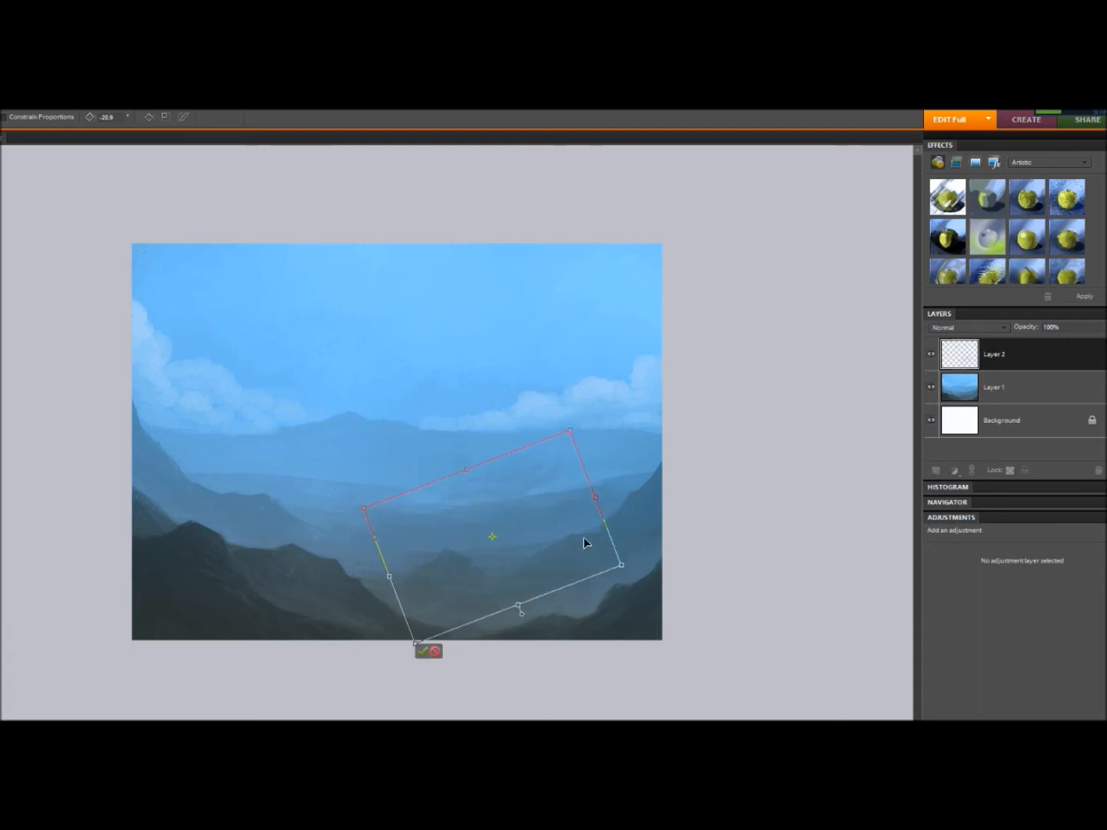
click(432, 651)
- Erase the excess valley texture on Layer 2 and merge it down into Layer 1
key(e)
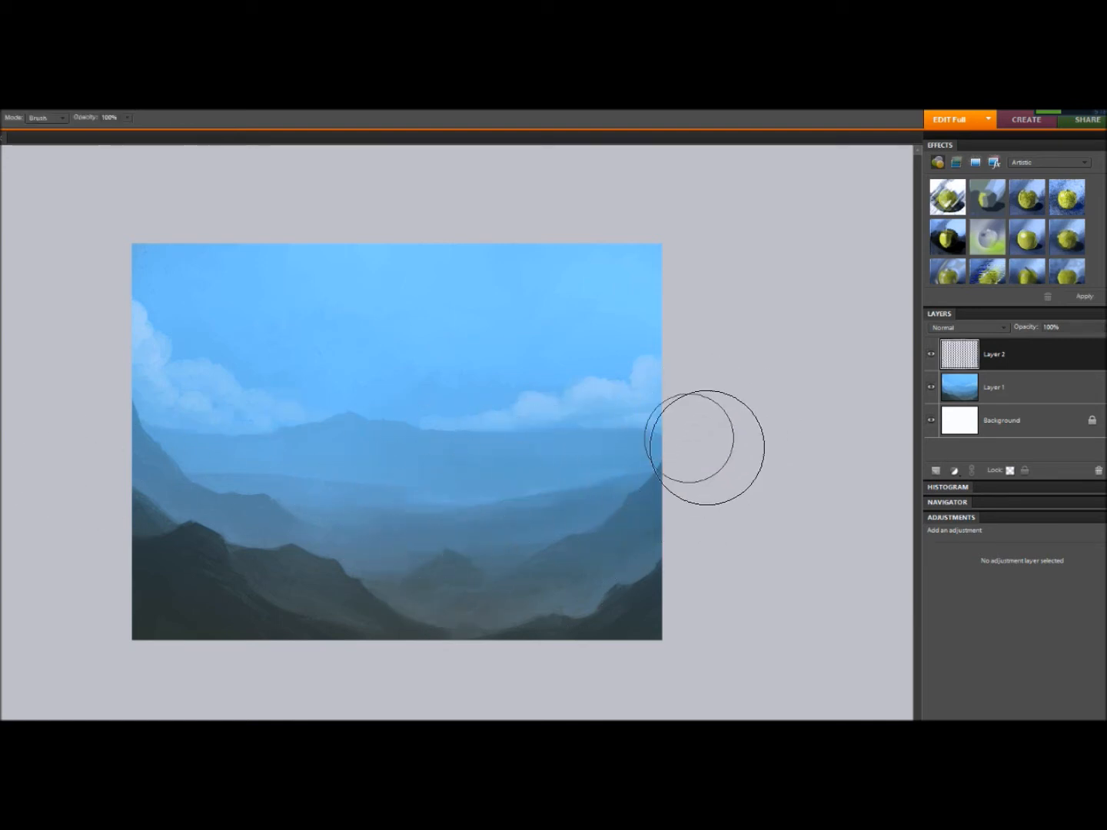
right_click(1010, 361)
click(1035, 550)
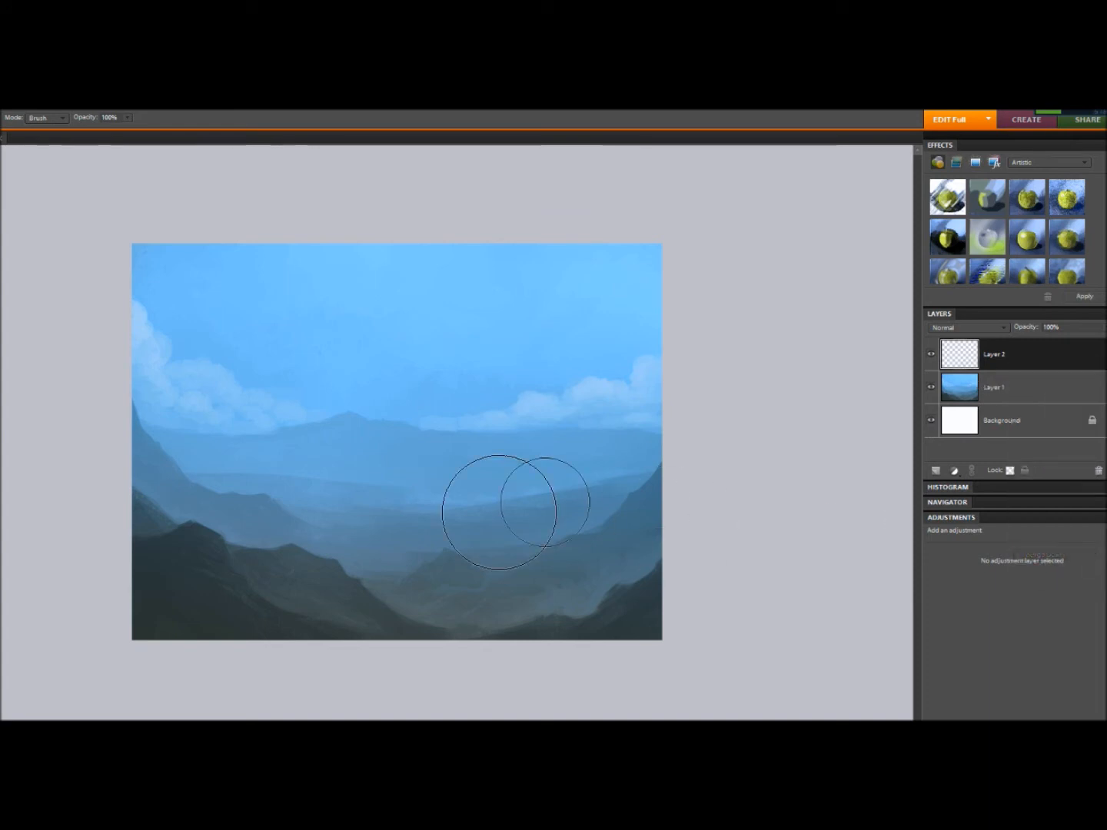
- Choose a different speckled rock-texture brush for the left-hand hills
key(b)
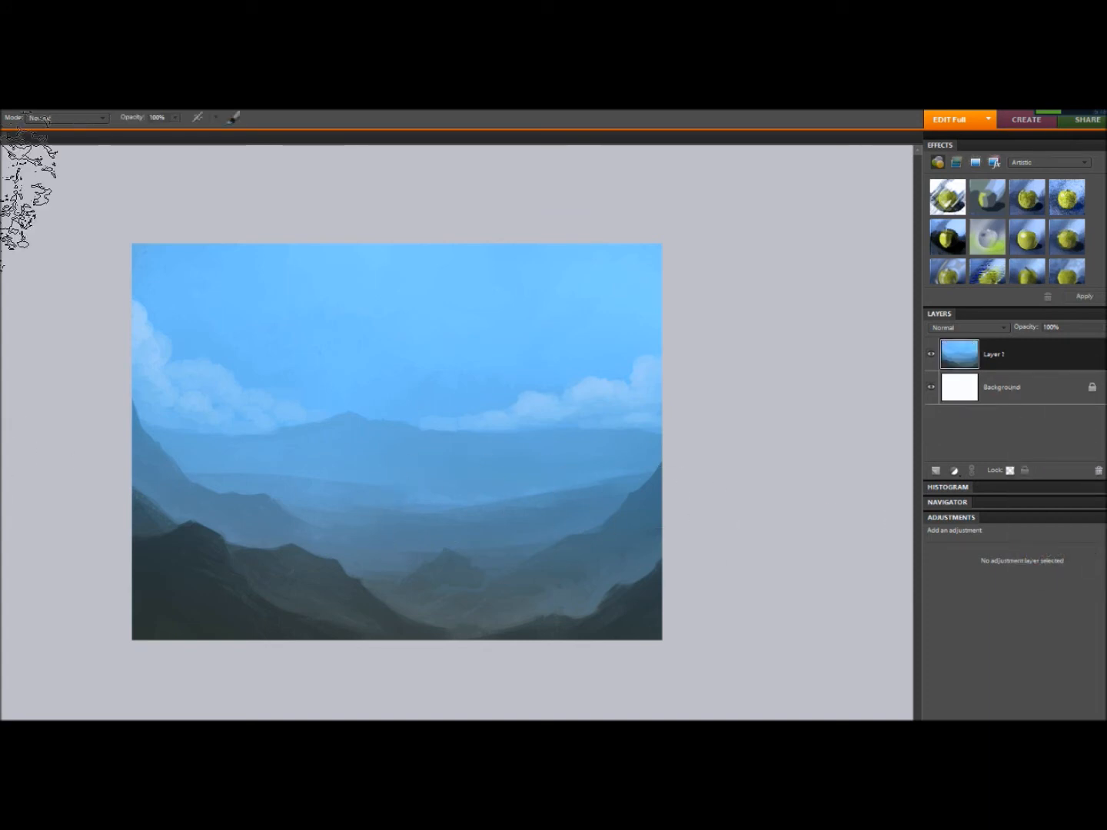
click(2, 118)
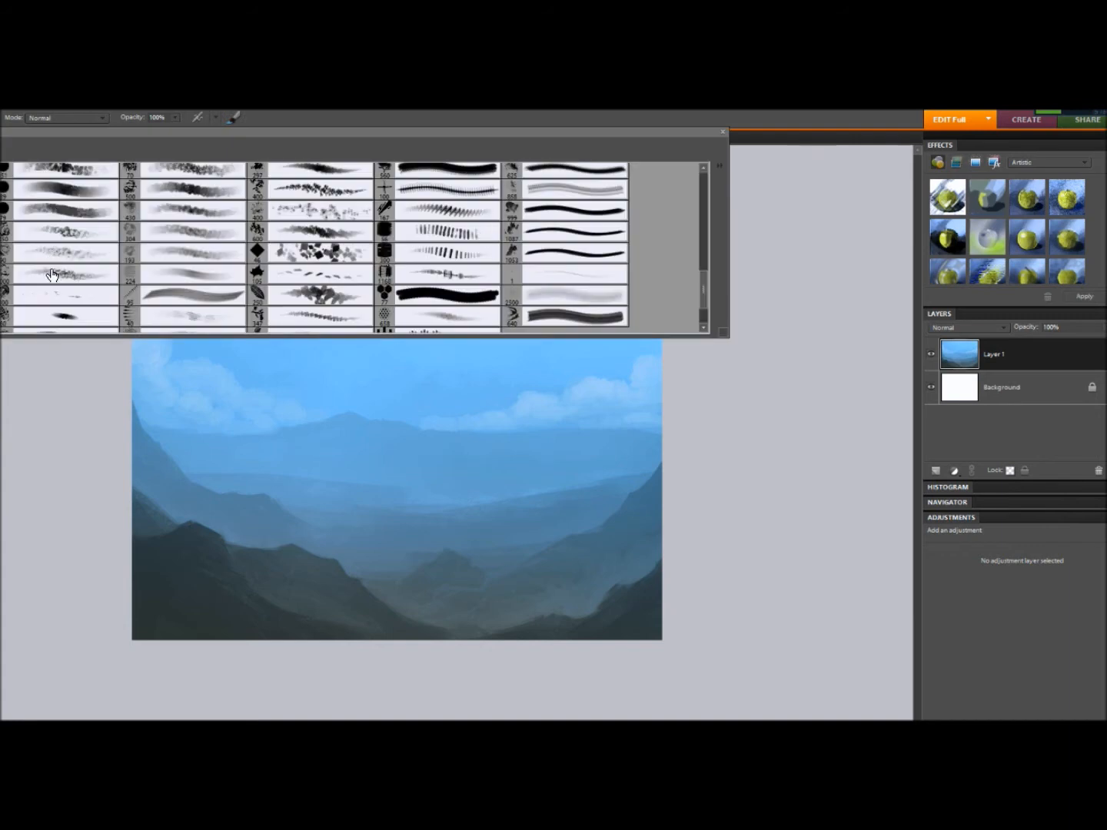
click(54, 234)
click(1, 118)
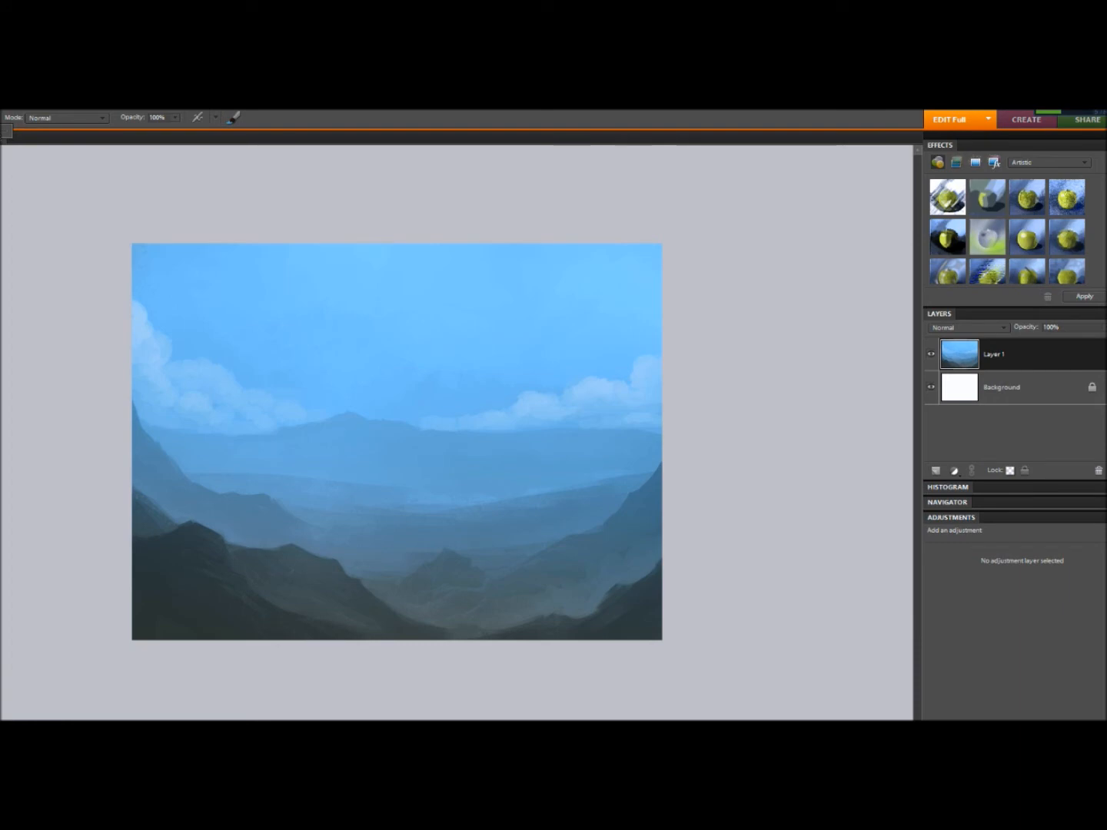
mouse_move(6, 150)
mouse_down()
mouse_move(268, 410)
mouse_move(339, 519)
mouse_up()
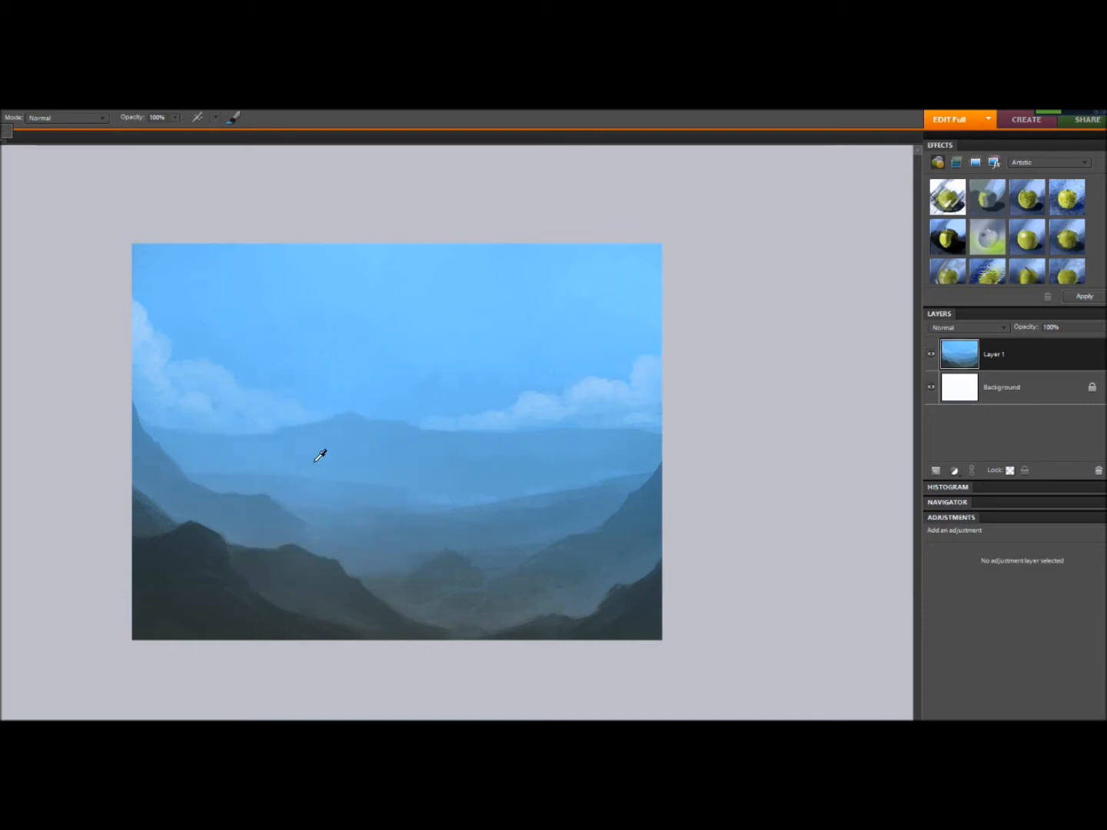
- Stamp the rock texture over the left middle-distance hills on a new layer, using a blue sampled from the distant mountains
click(247, 483)
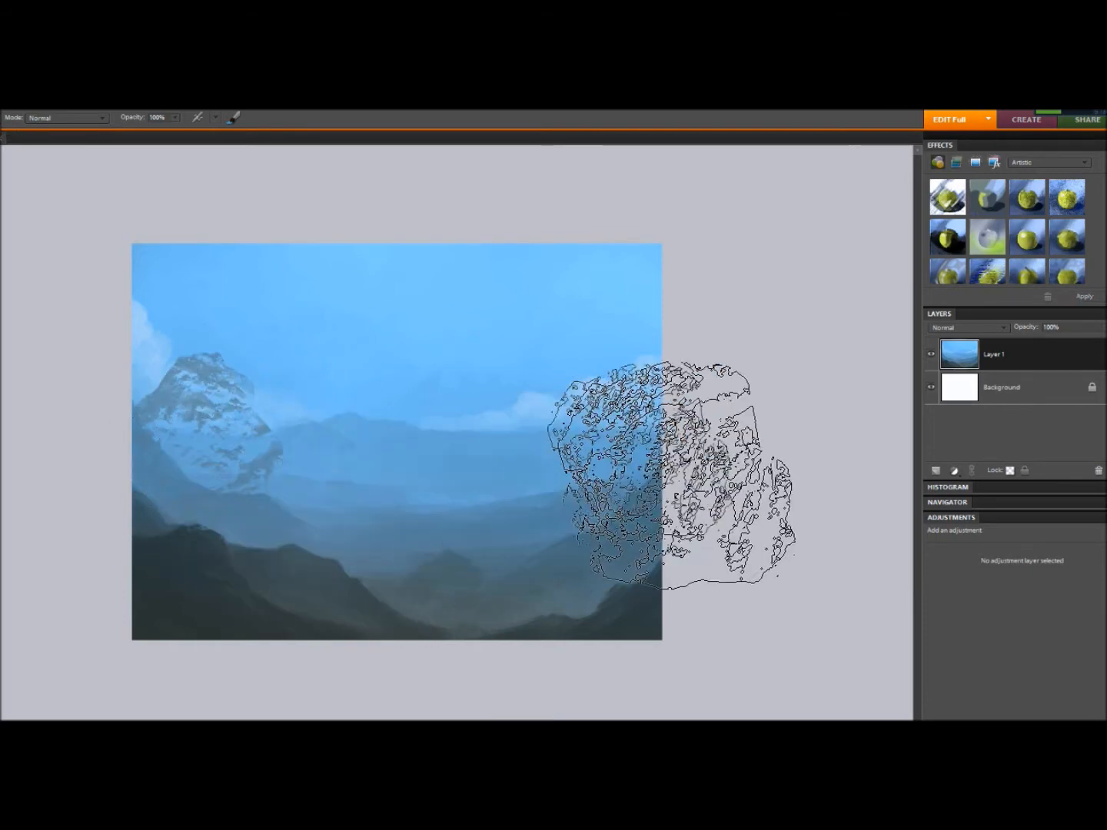
key(ctrl+z)
click(936, 472)
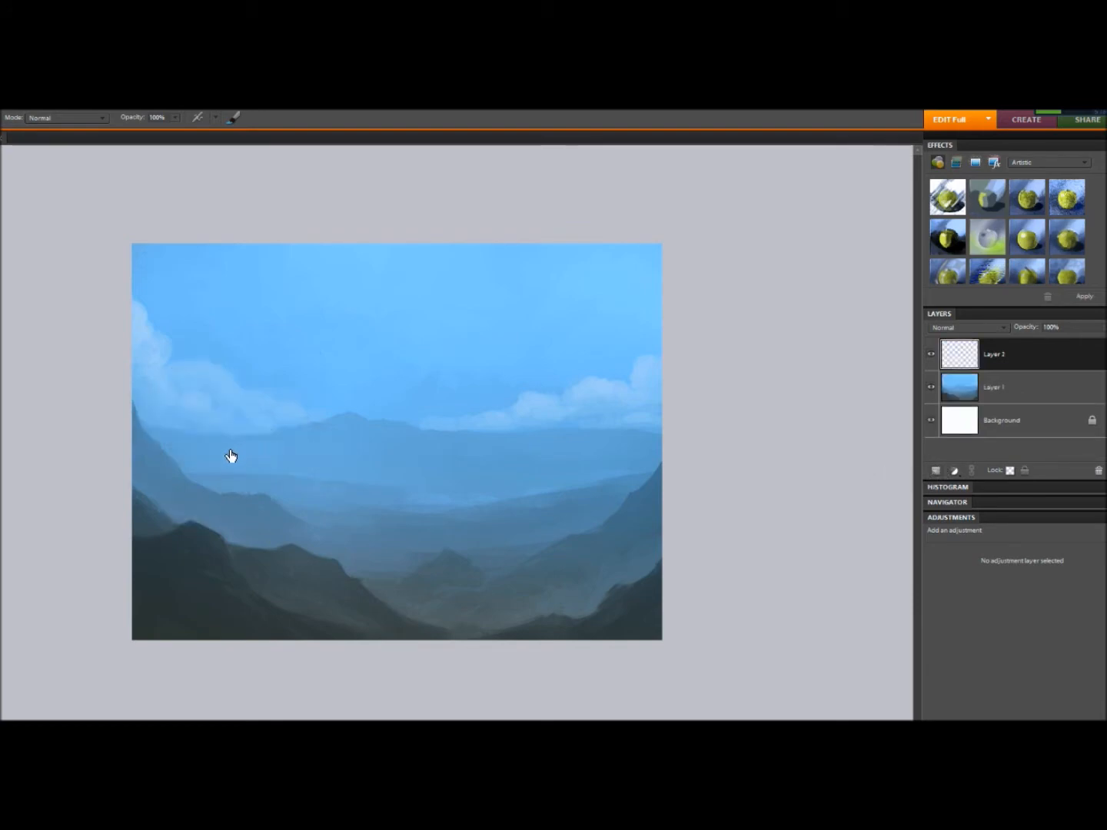
click(254, 492)
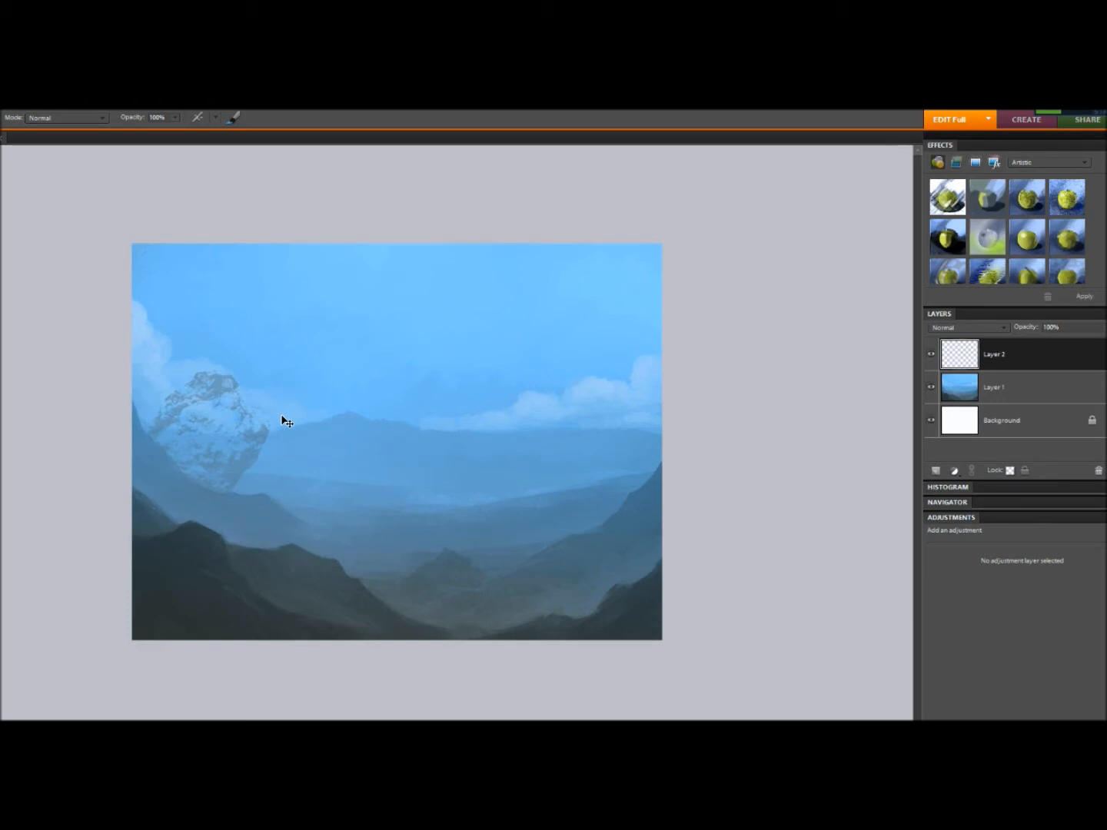
key(ctrl+z)
alt+click(286, 445)
click(220, 481)
key(v)
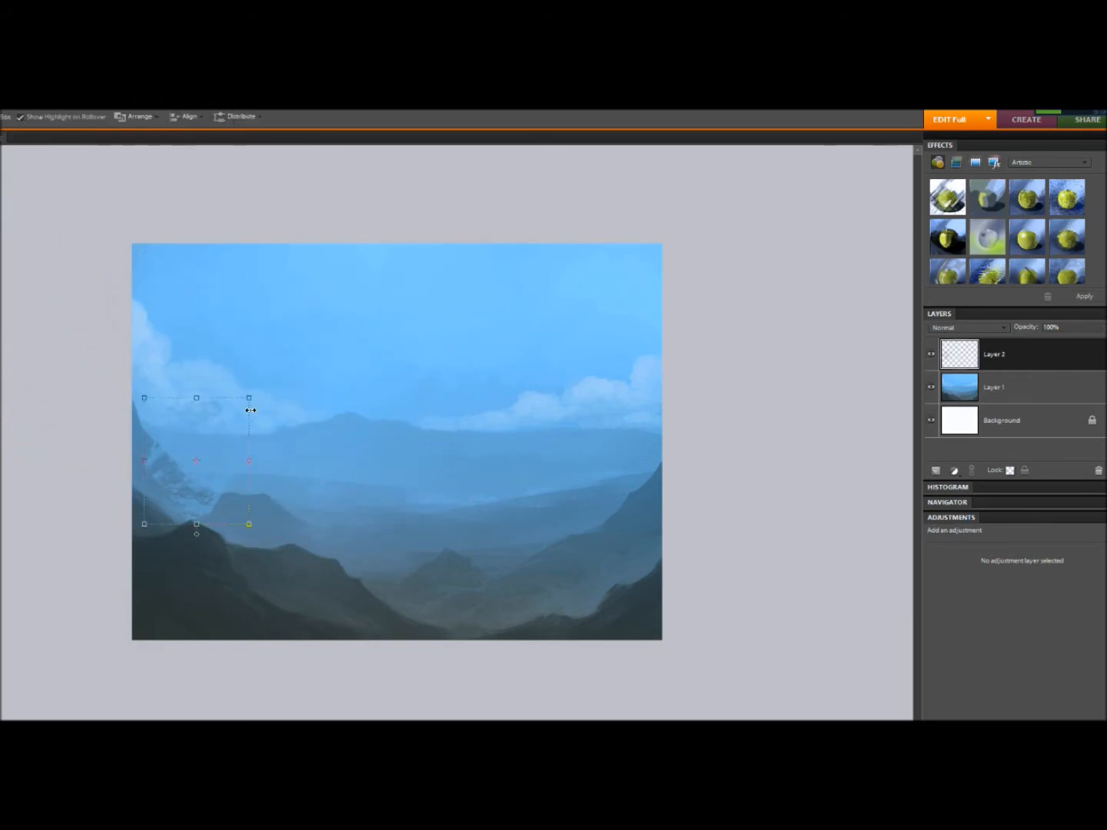
- Stretch, rotate and position the rock texture along the left middle-distance slope and apply the transform
drag(198, 397, 262, 523)
drag(226, 454, 308, 389)
drag(315, 440, 142, 485)
drag(228, 439, 195, 480)
drag(268, 441, 185, 403)
mouse_move(158, 461)
mouse_down()
mouse_move(142, 489)
mouse_move(153, 467)
mouse_move(173, 471)
mouse_up()
drag(246, 425, 182, 452)
drag(71, 461, 246, 500)
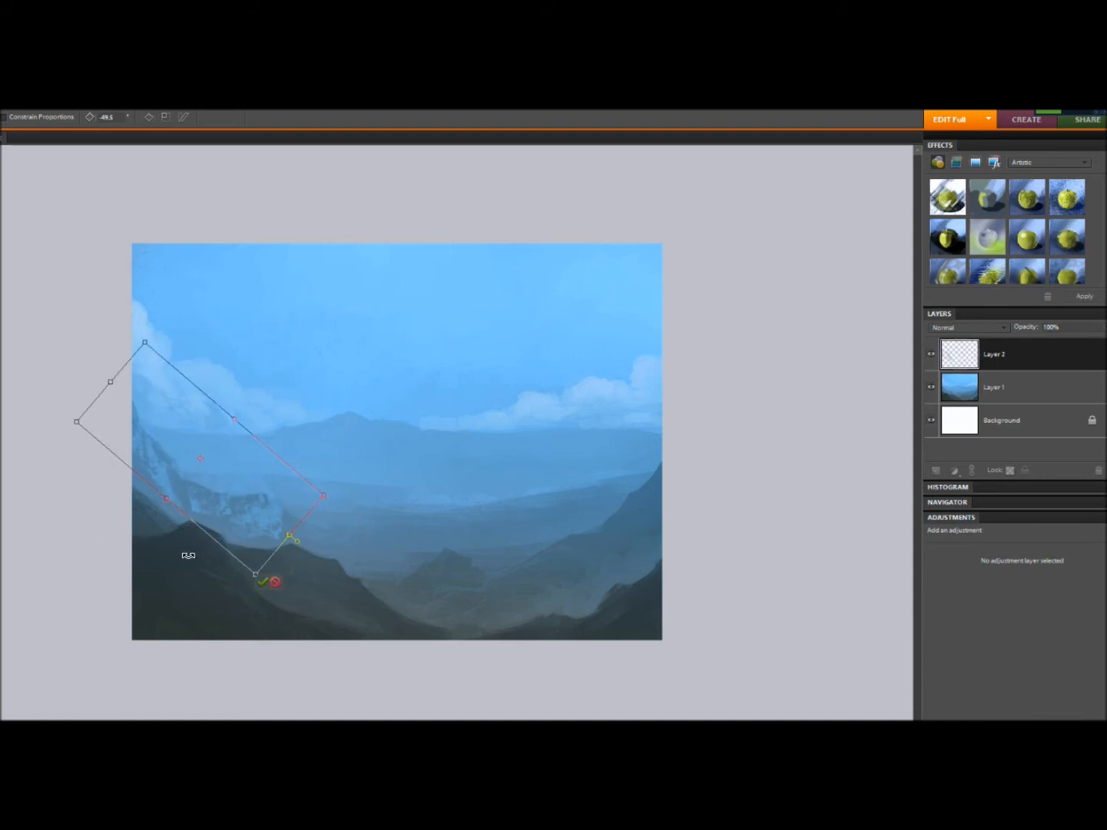
click(262, 583)
- Erase the rock texture spilling beyond the left hills and merge Layer 2 down into Layer 1
key(e)
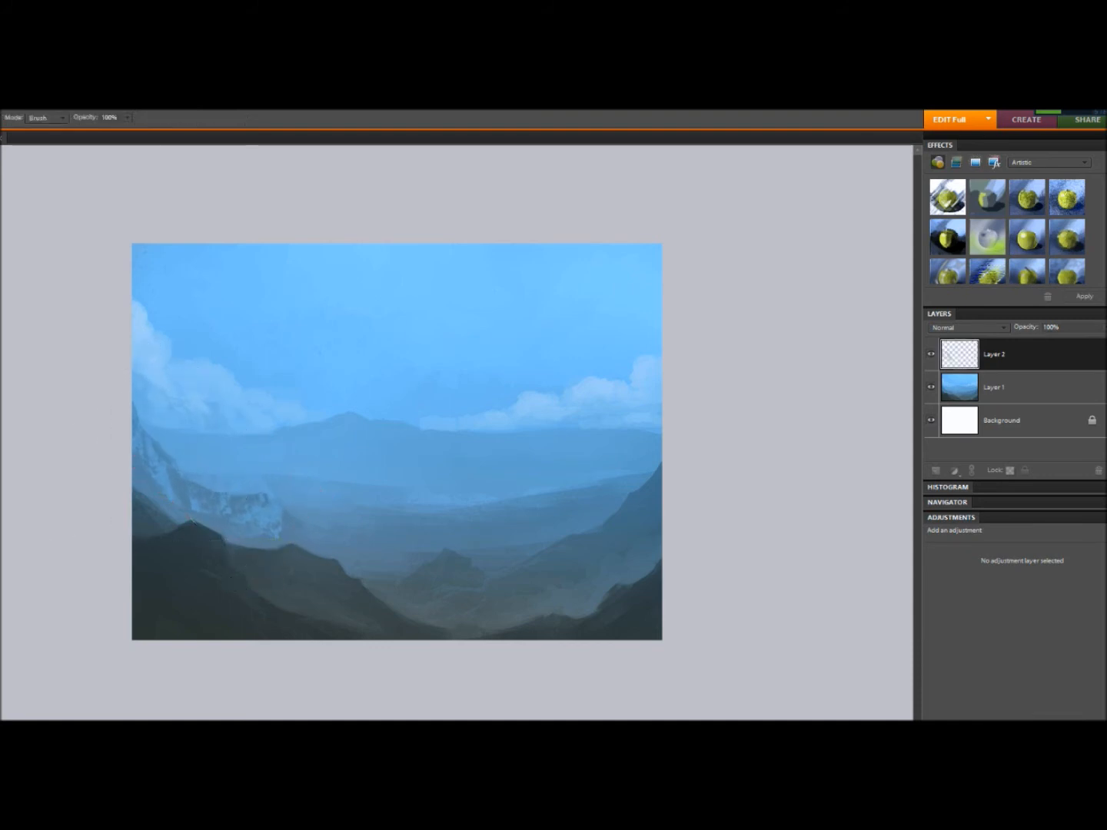
mouse_move(213, 375)
mouse_down()
mouse_move(187, 382)
mouse_move(315, 448)
mouse_move(196, 361)
mouse_move(329, 422)
mouse_move(383, 526)
mouse_move(287, 433)
mouse_move(230, 433)
mouse_move(292, 486)
mouse_move(285, 565)
mouse_move(119, 525)
mouse_move(126, 515)
mouse_move(69, 388)
mouse_up()
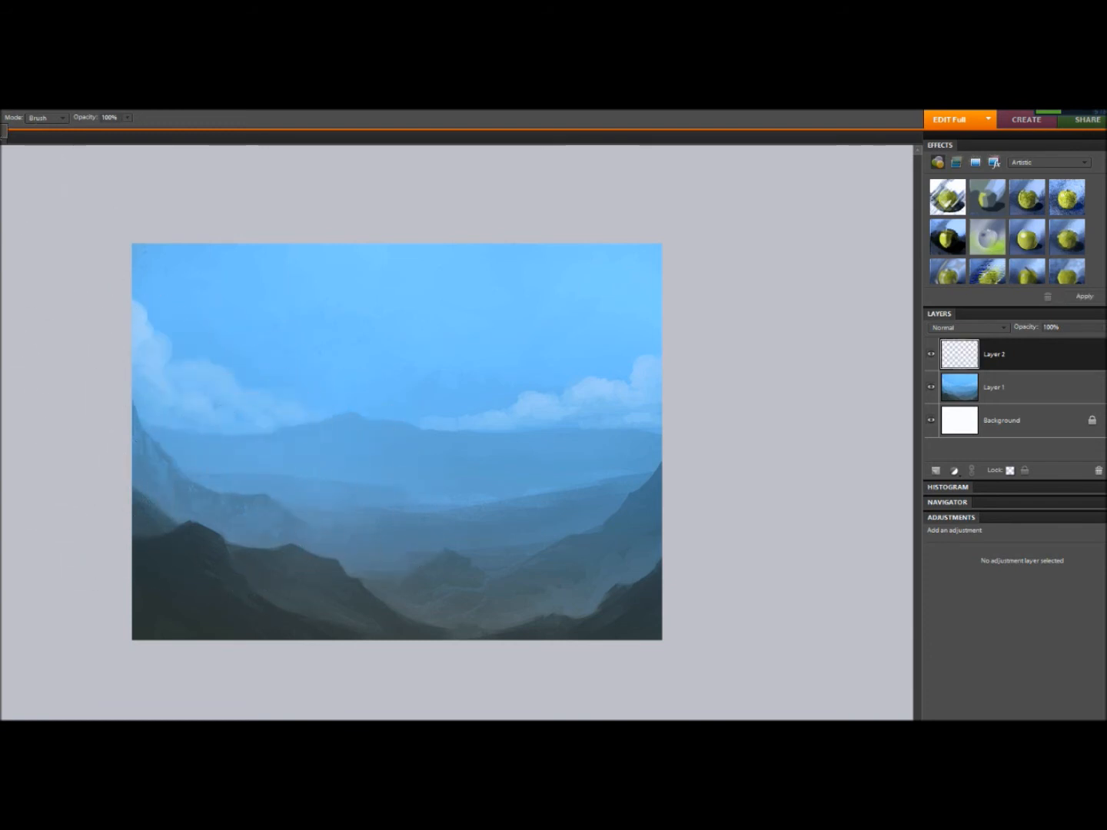
mouse_move(139, 478)
mouse_down()
mouse_move(198, 419)
mouse_move(315, 530)
mouse_move(307, 514)
mouse_move(381, 452)
mouse_up()
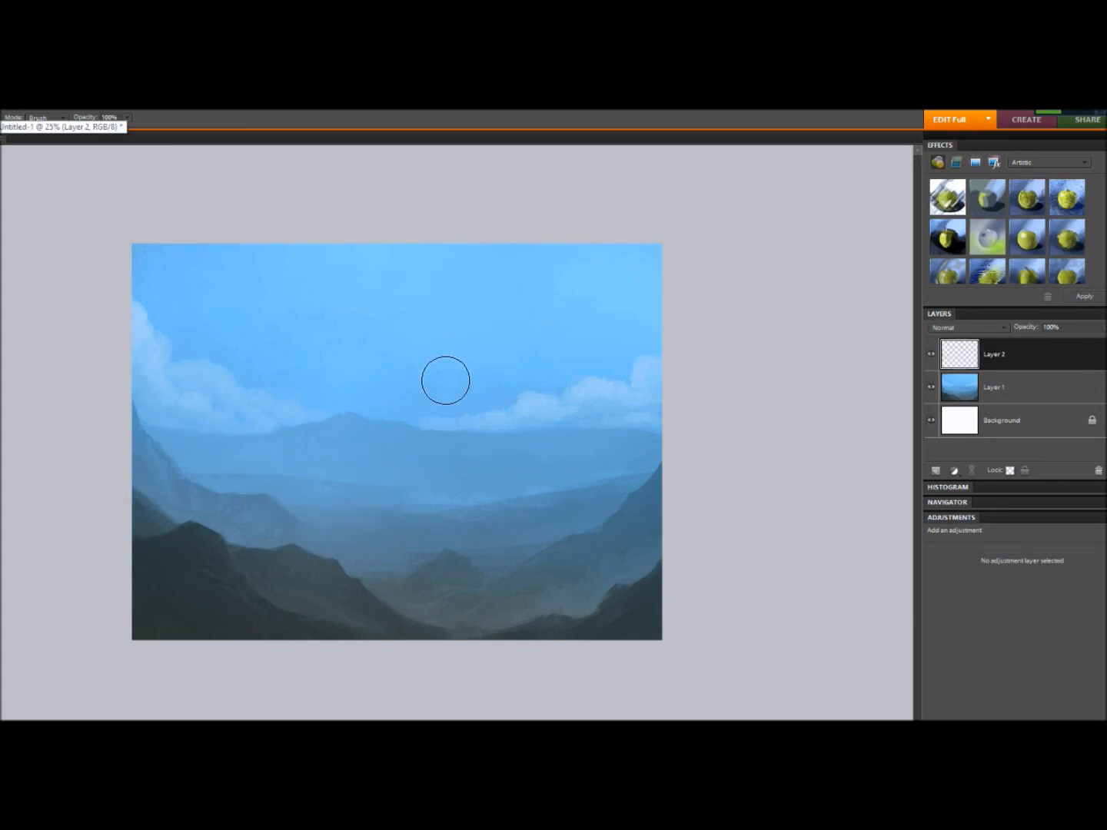
right_click(982, 347)
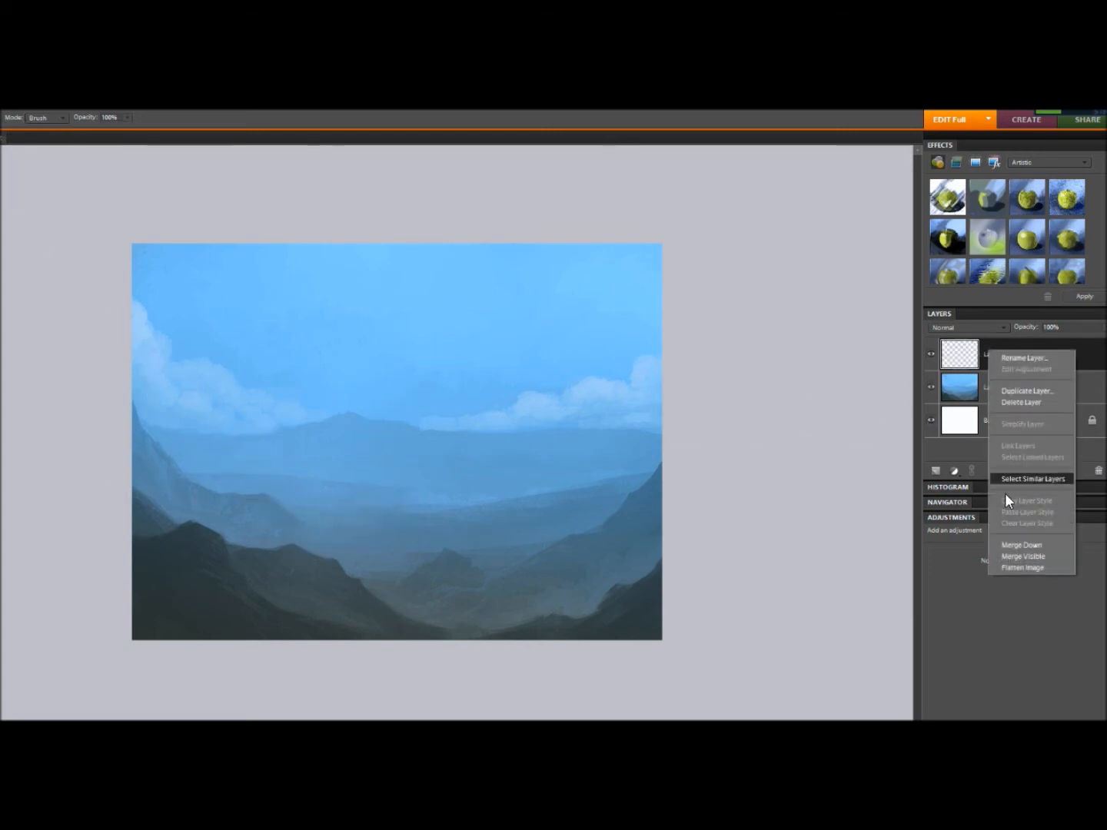
click(1009, 539)
- Choose a small brush for fine mountain detail and adjust its additional brush options
key(b)
right_click(438, 259)
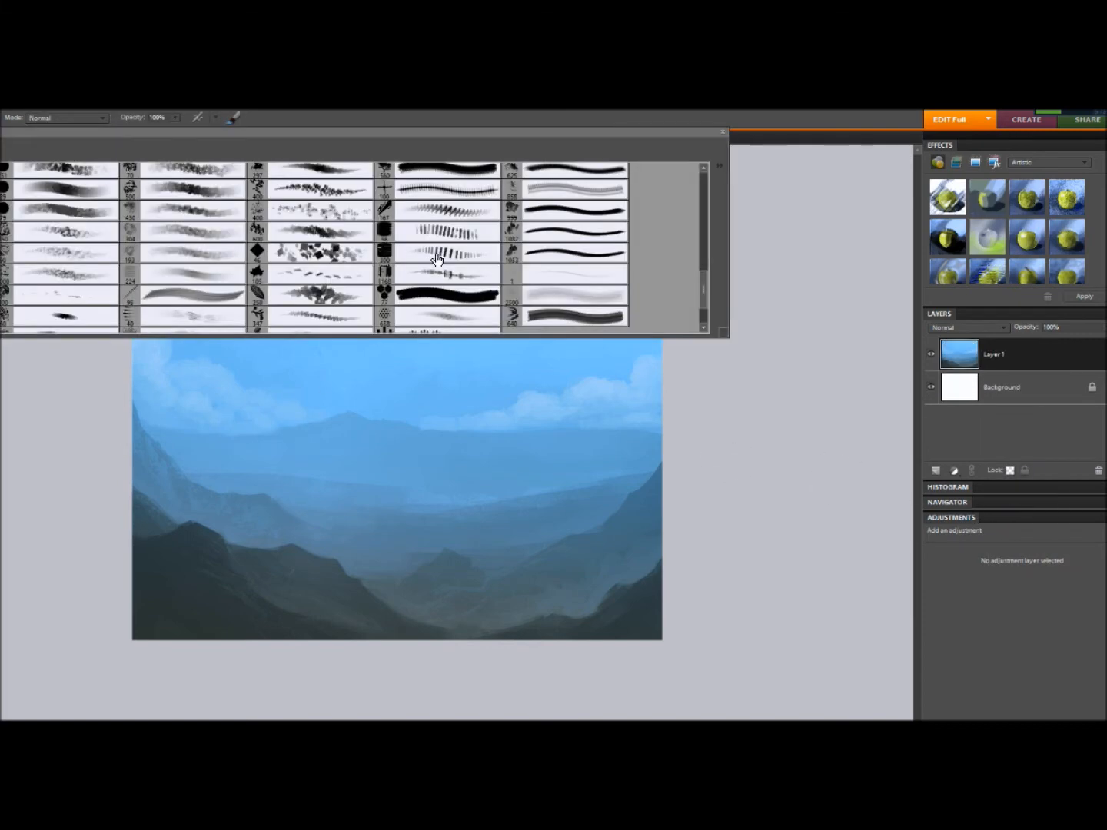
drag(703, 280, 703, 244)
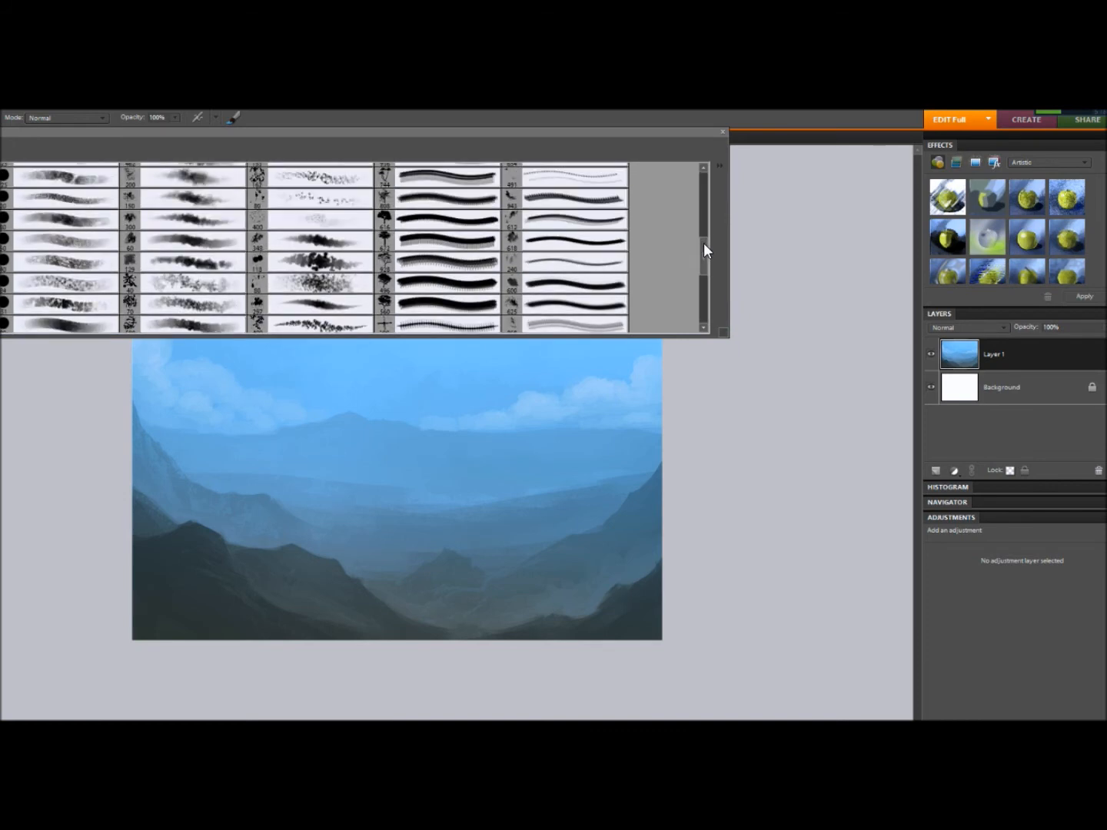
key(Return)
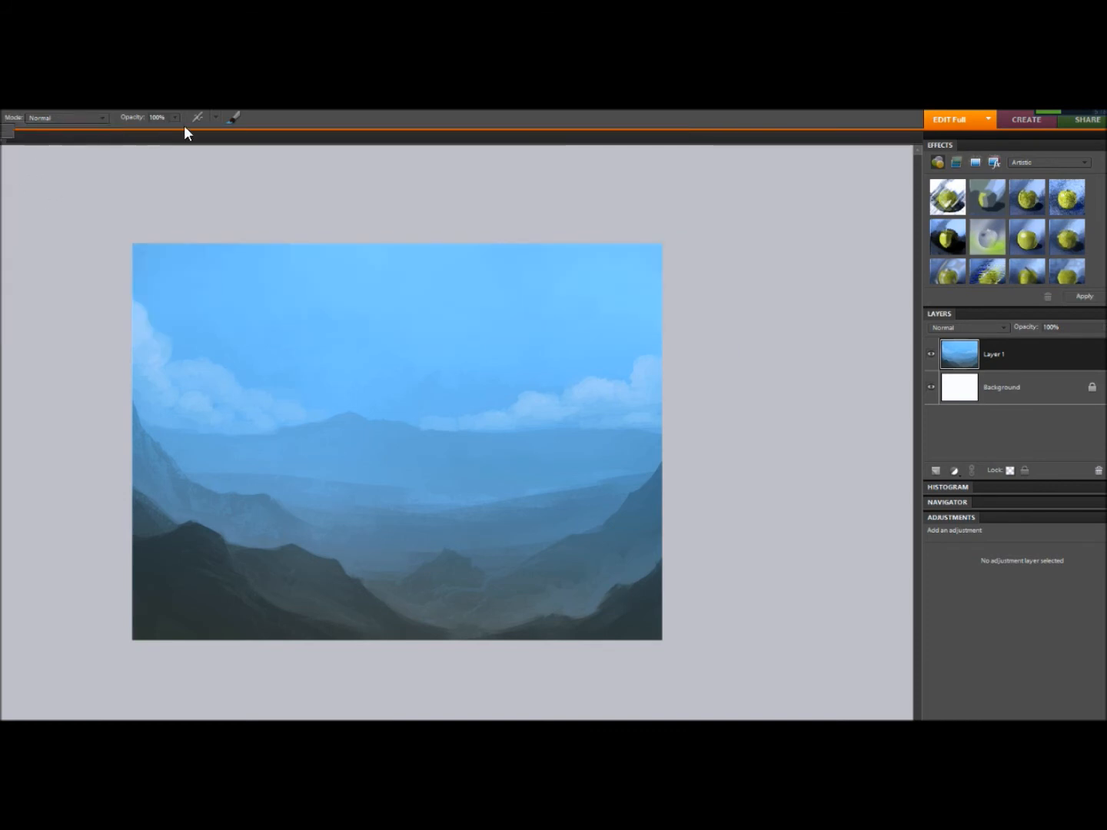
click(233, 117)
mouse_move(205, 347)
mouse_down()
mouse_move(189, 362)
mouse_move(204, 335)
mouse_up()
key(Return)
- Add a new layer above Layer 1 for the distant mountain details
key(ctrl+plus)
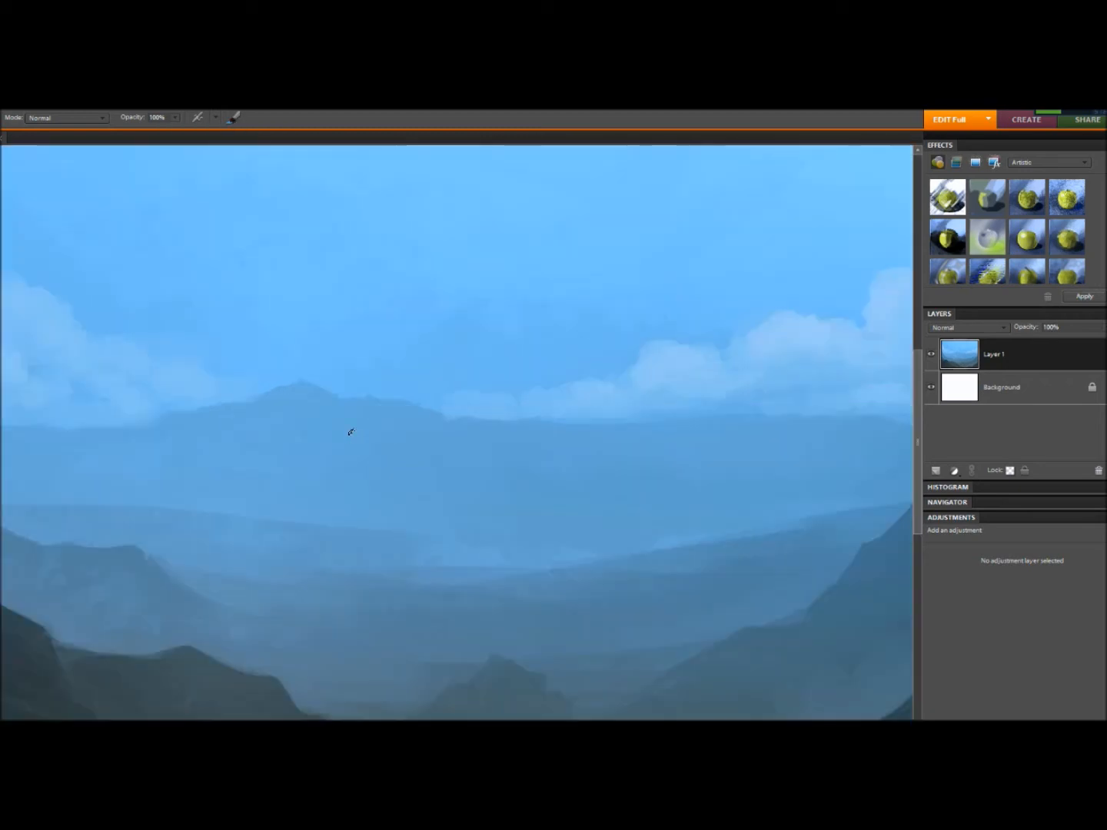
click(947, 501)
drag(1001, 460, 983, 460)
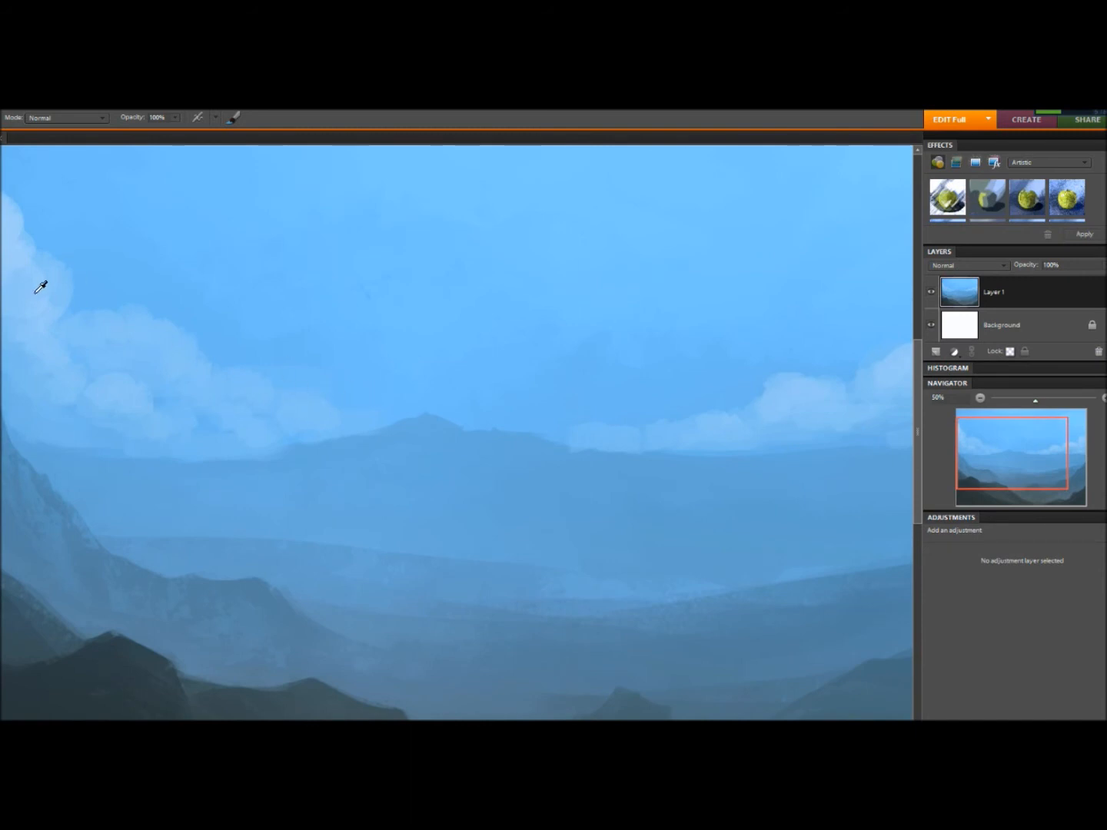
mouse_move(1007, 453)
mouse_down()
mouse_move(986, 459)
mouse_move(1022, 453)
mouse_up()
click(936, 351)
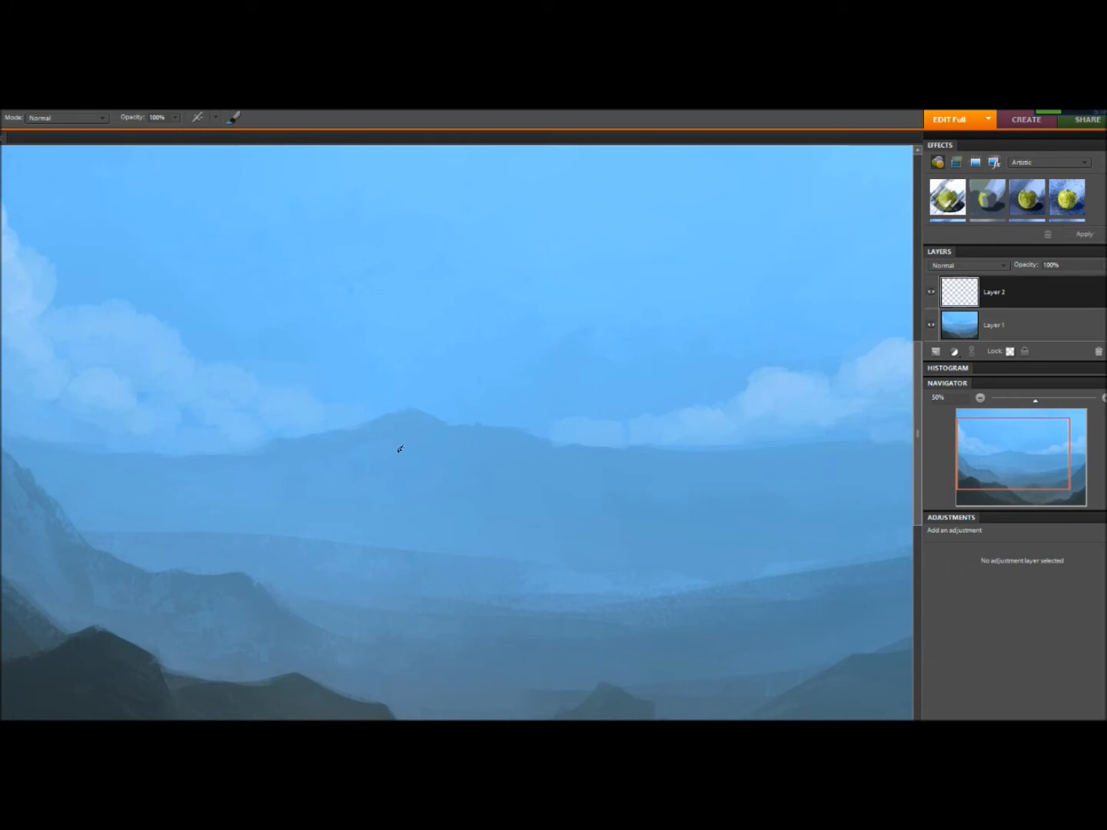
- Paint pale, jagged snow streaks down both sides of the central distant peak on Layer 2
key(ctrl+minus)
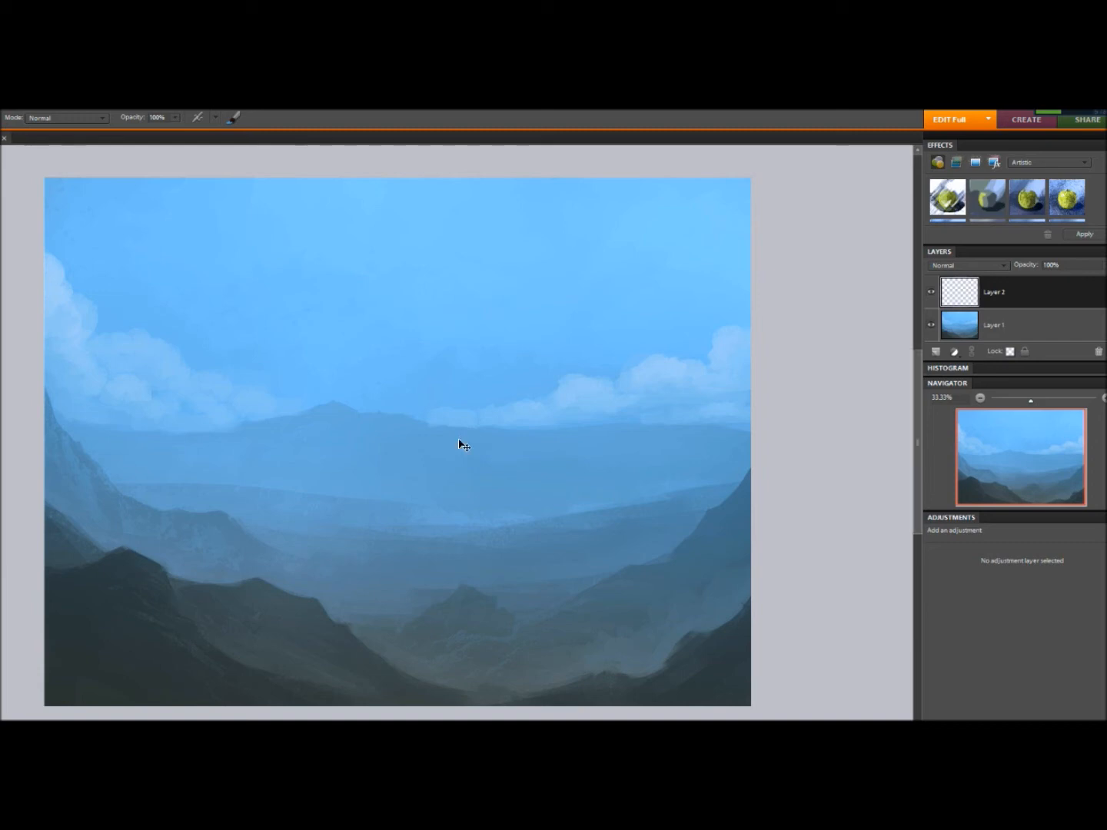
key(ctrl+plus)
key(ctrl+plus)
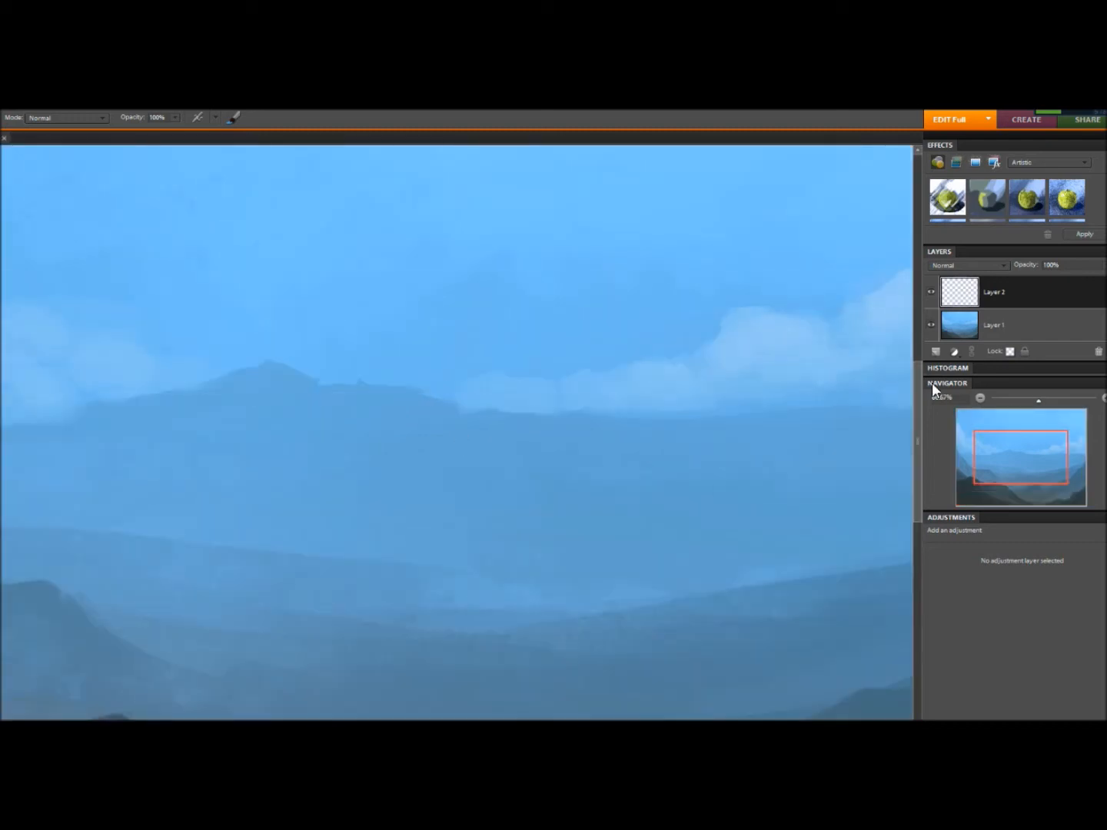
drag(994, 447, 974, 440)
drag(389, 425, 371, 437)
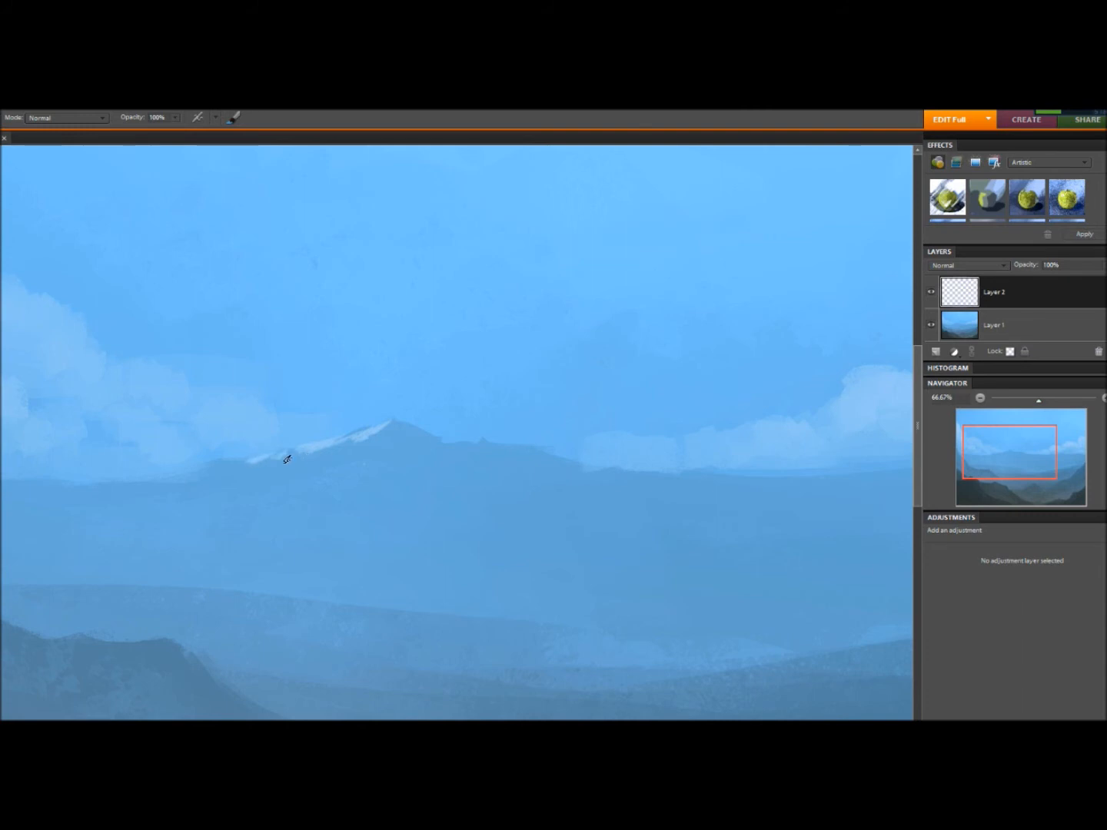
drag(380, 436, 372, 440)
drag(370, 443, 332, 459)
drag(377, 453, 433, 451)
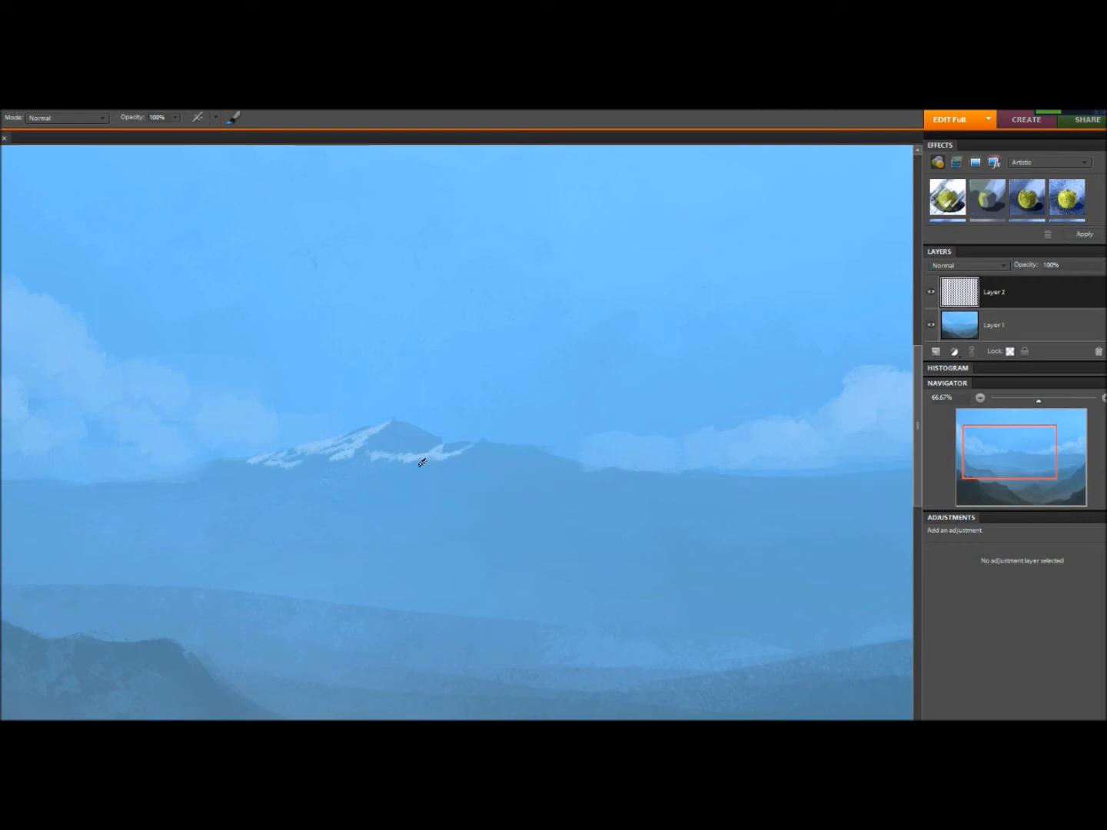
drag(377, 468, 323, 474)
- Paint jagged pale snow patches on the low ridge right of the central peak, with short streaks on the neighbouring slopes
drag(610, 467, 550, 485)
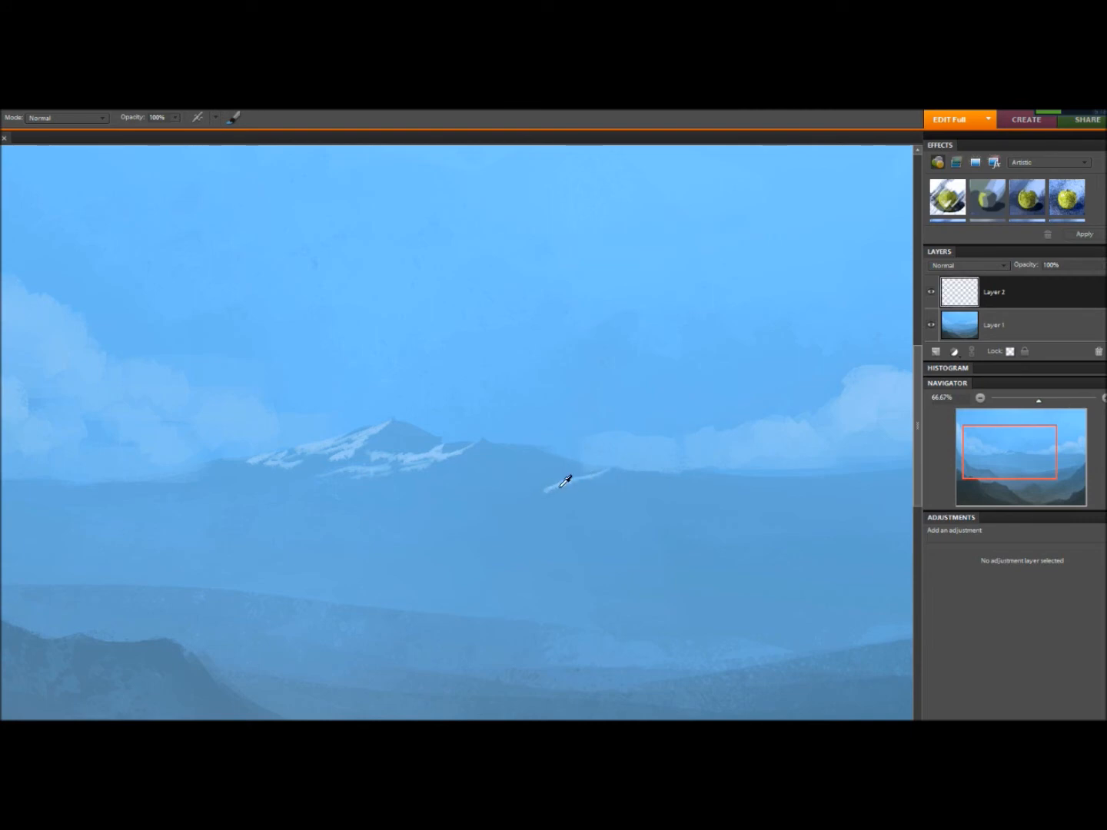
mouse_move(499, 490)
mouse_down()
mouse_move(623, 492)
mouse_move(584, 482)
mouse_up()
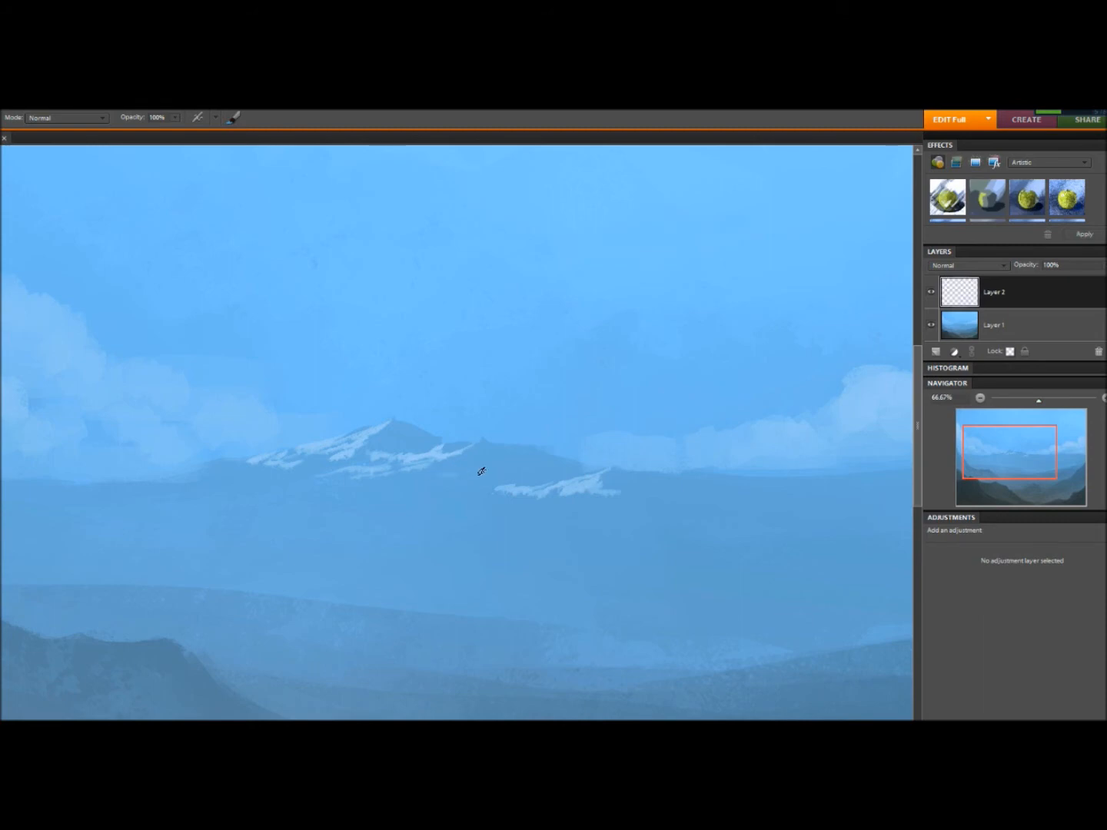
drag(476, 474, 497, 472)
drag(218, 471, 242, 468)
- Paint thin, broken snow patches along the crest of the distant range to the right of the central peak
drag(1027, 459, 1056, 461)
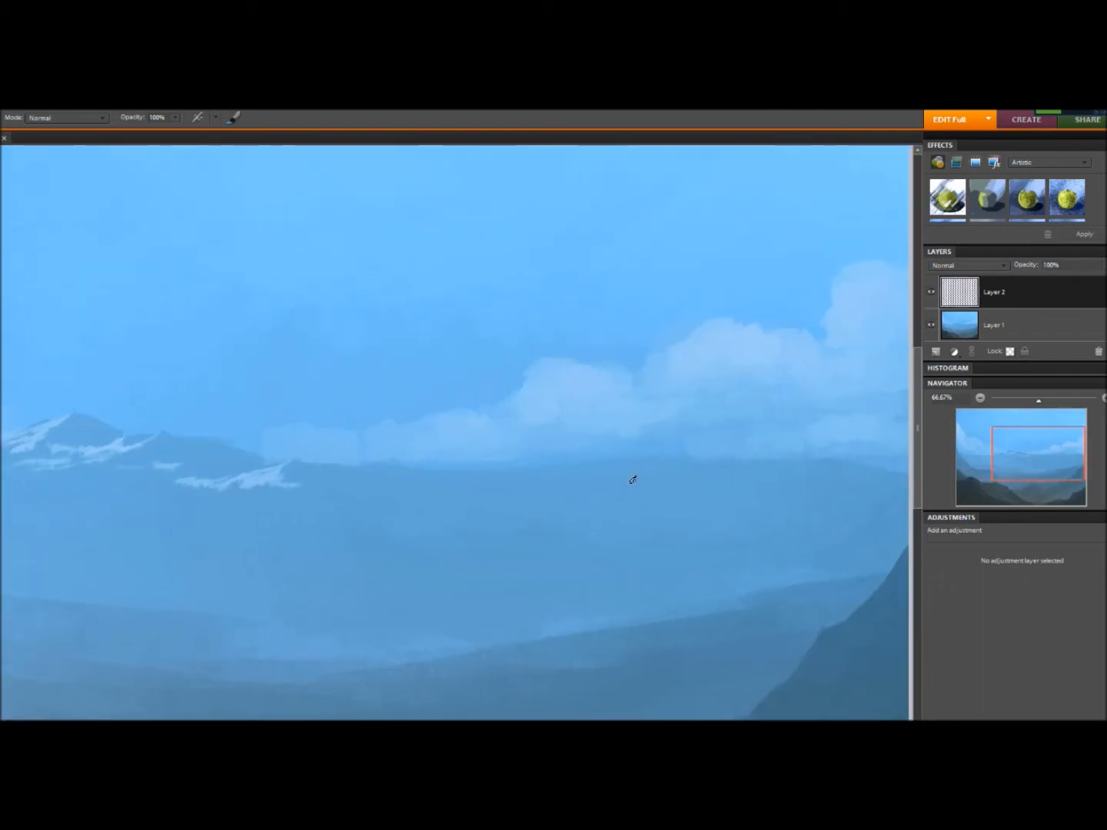
click(1, 117)
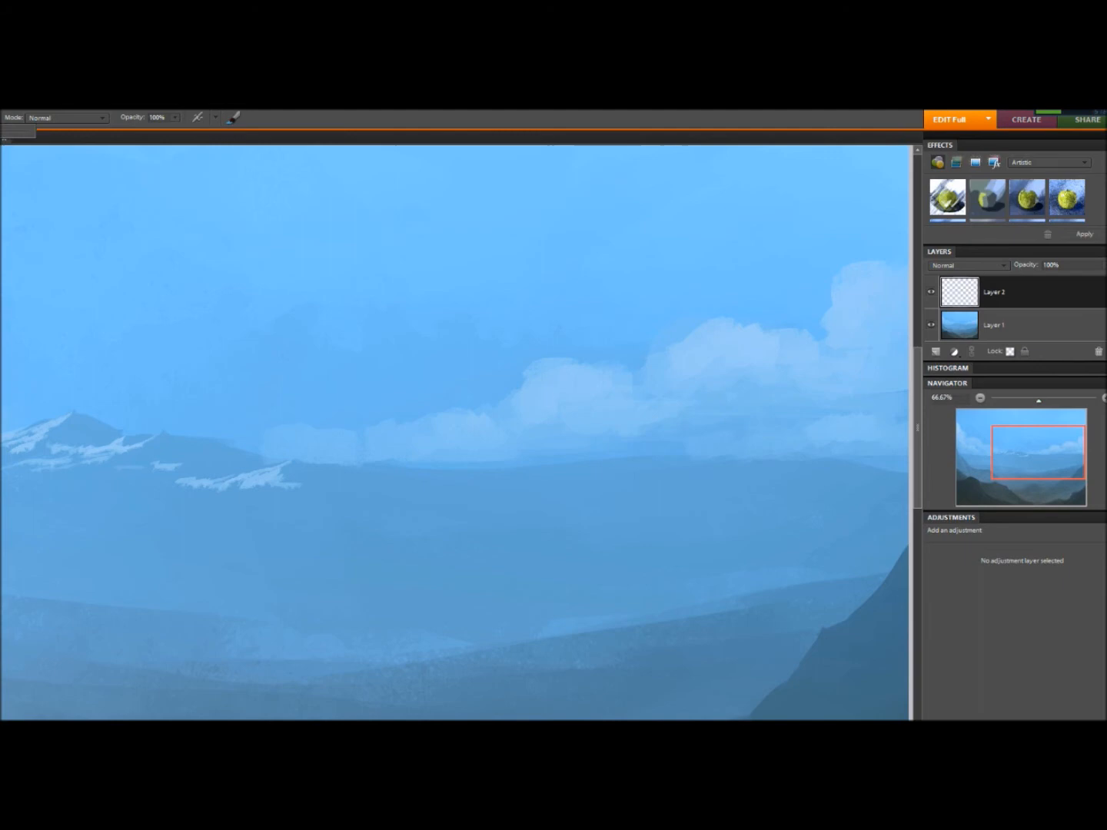
click(324, 467)
drag(380, 486, 397, 483)
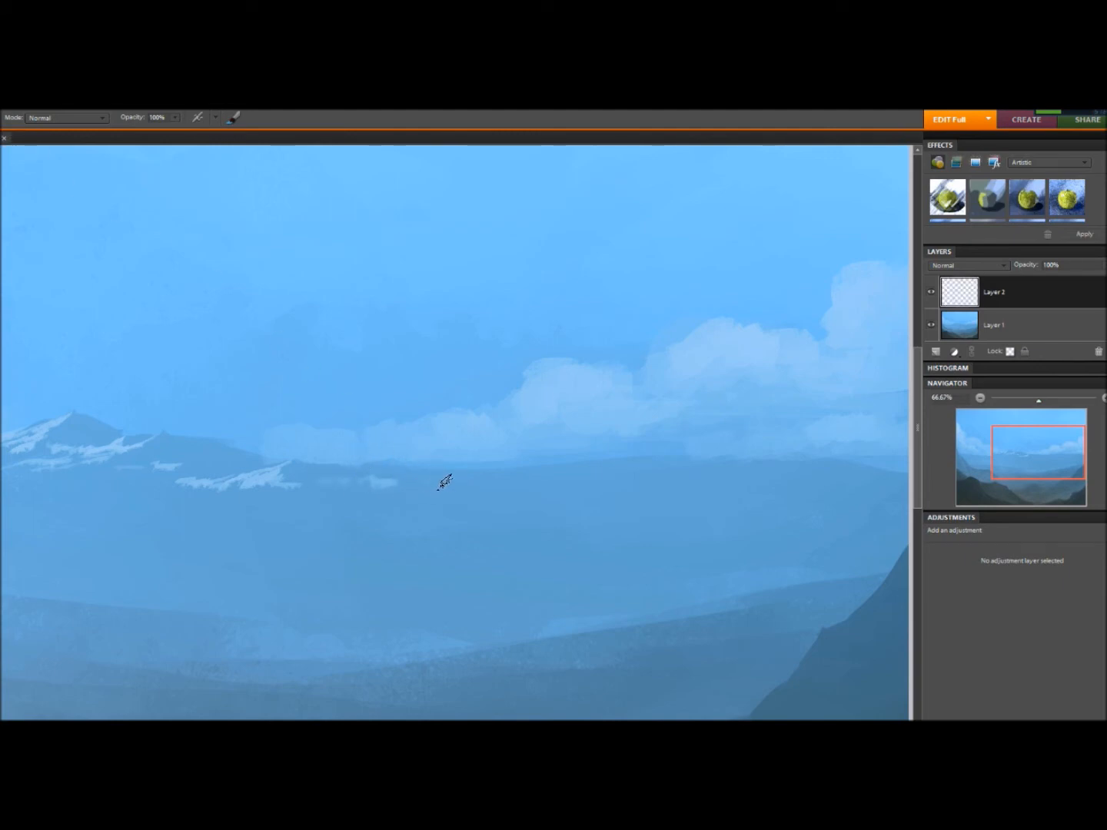
mouse_move(571, 466)
mouse_down()
mouse_move(510, 491)
mouse_move(569, 478)
mouse_up()
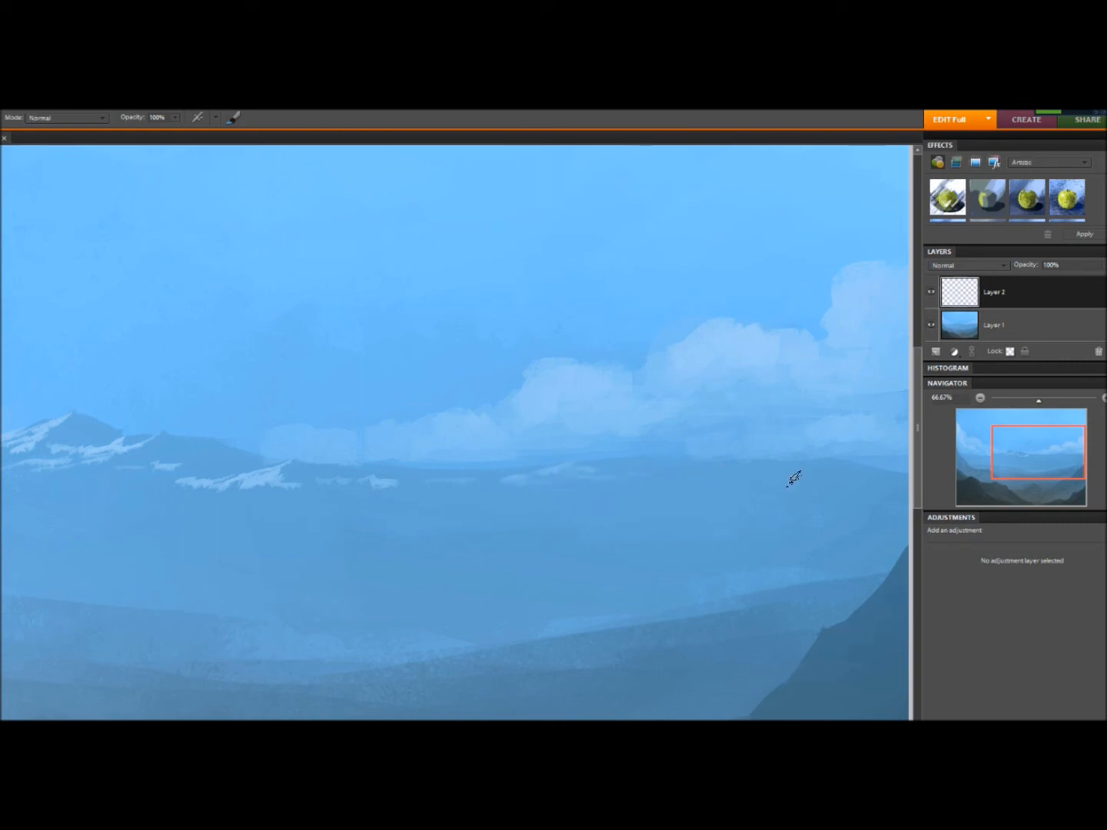
drag(752, 472, 701, 471)
- Add fainter snow streaks below the central peak and across its lower left foothills
drag(173, 505, 154, 498)
drag(231, 502, 250, 503)
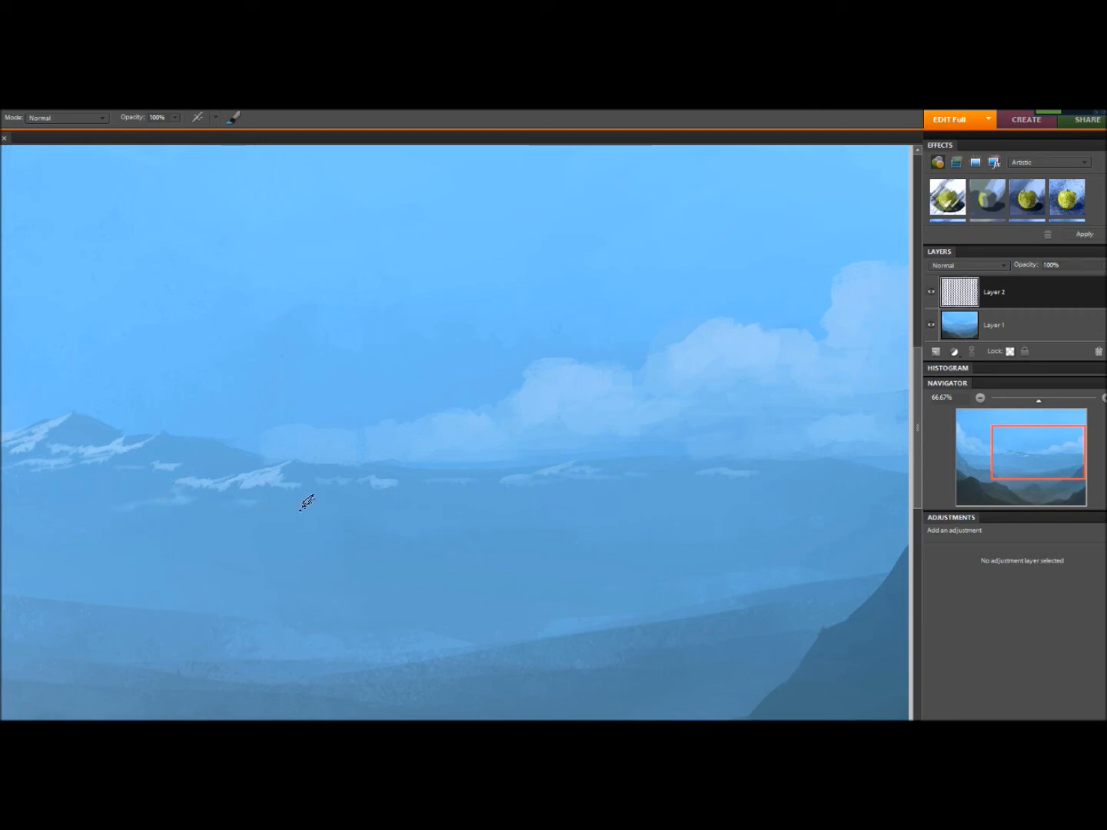
drag(1003, 444, 1011, 455)
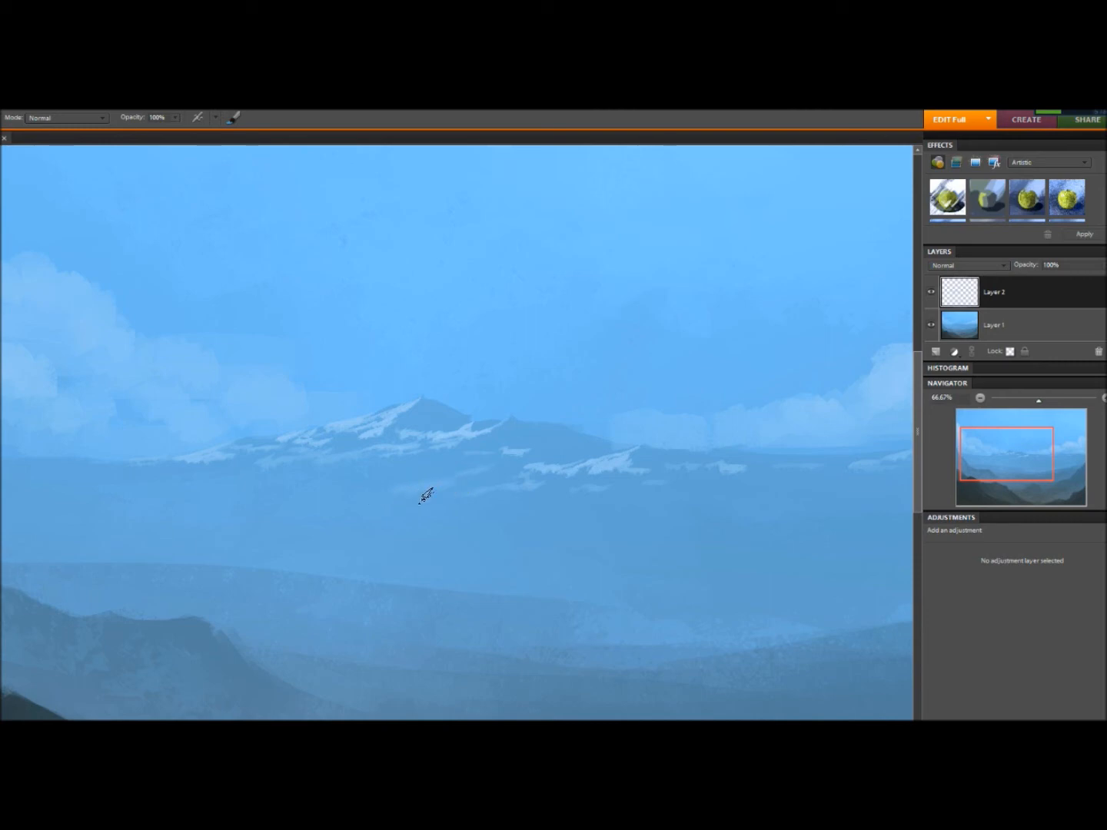
drag(286, 478, 301, 477)
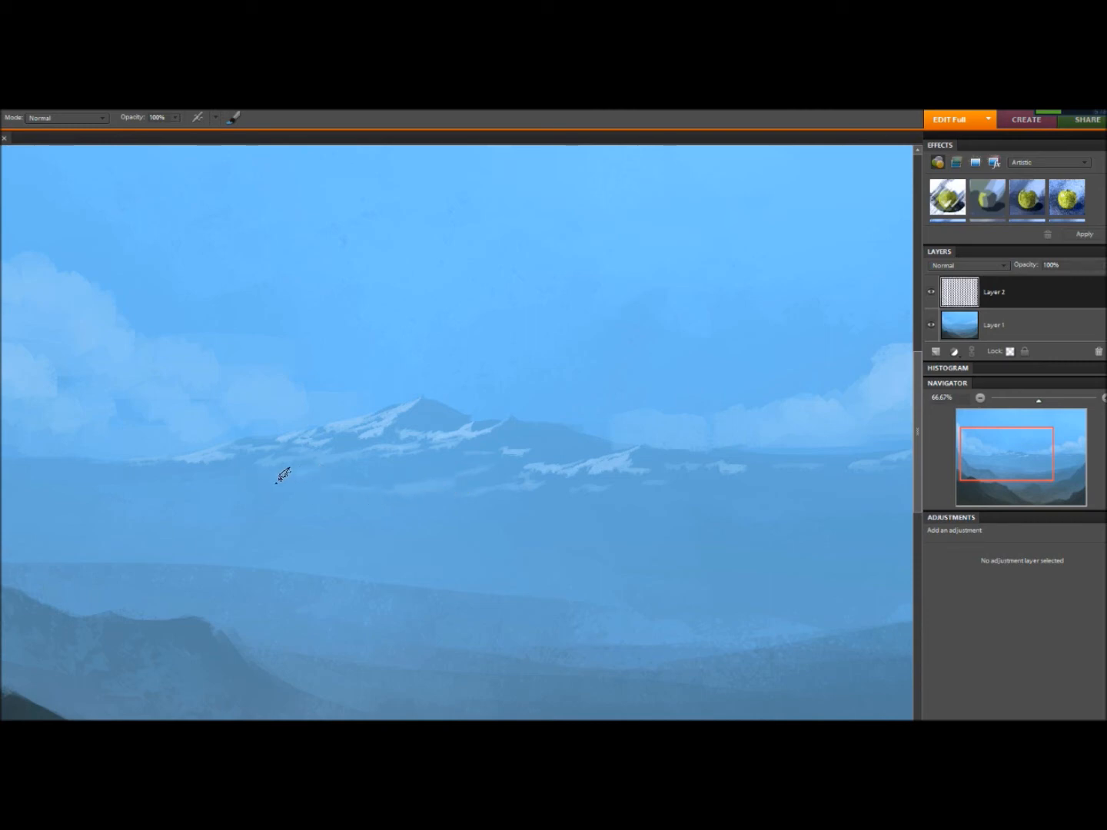
drag(97, 474, 122, 474)
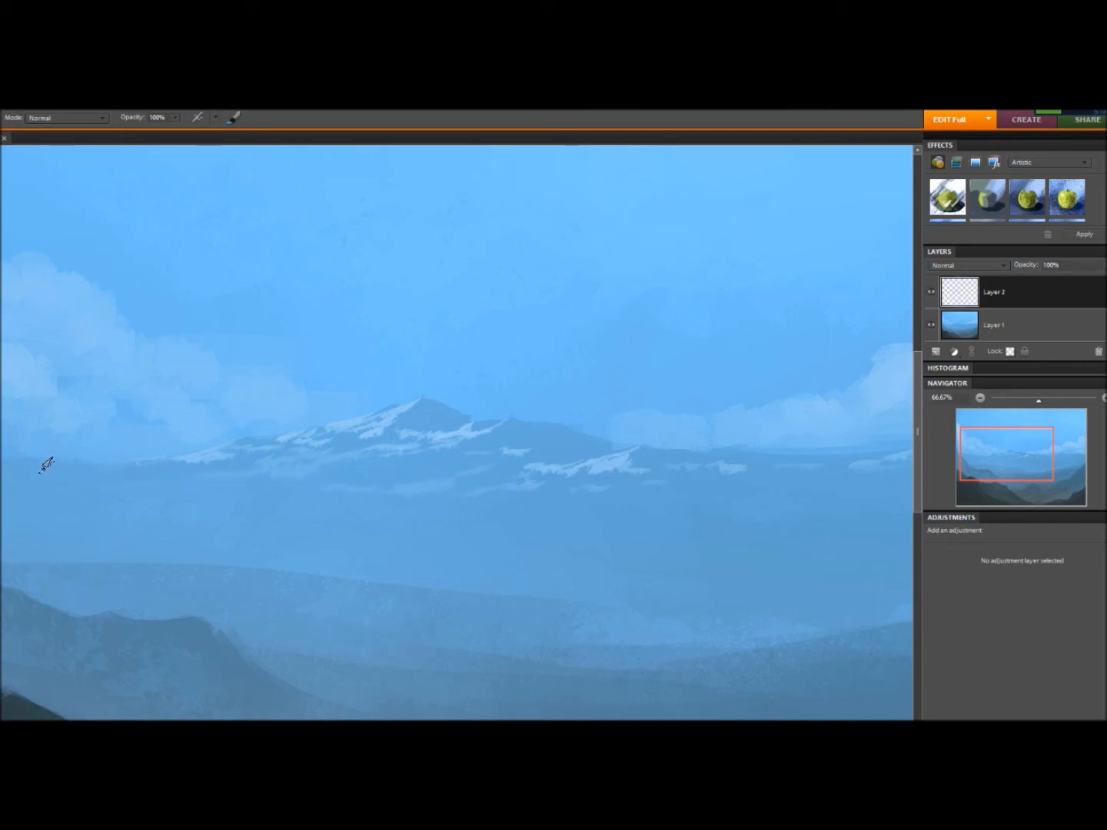
drag(288, 495, 317, 493)
drag(452, 512, 492, 507)
- Change the brush tip's angle and paint fine shading strokes over the slopes of the central snowy peak
click(234, 117)
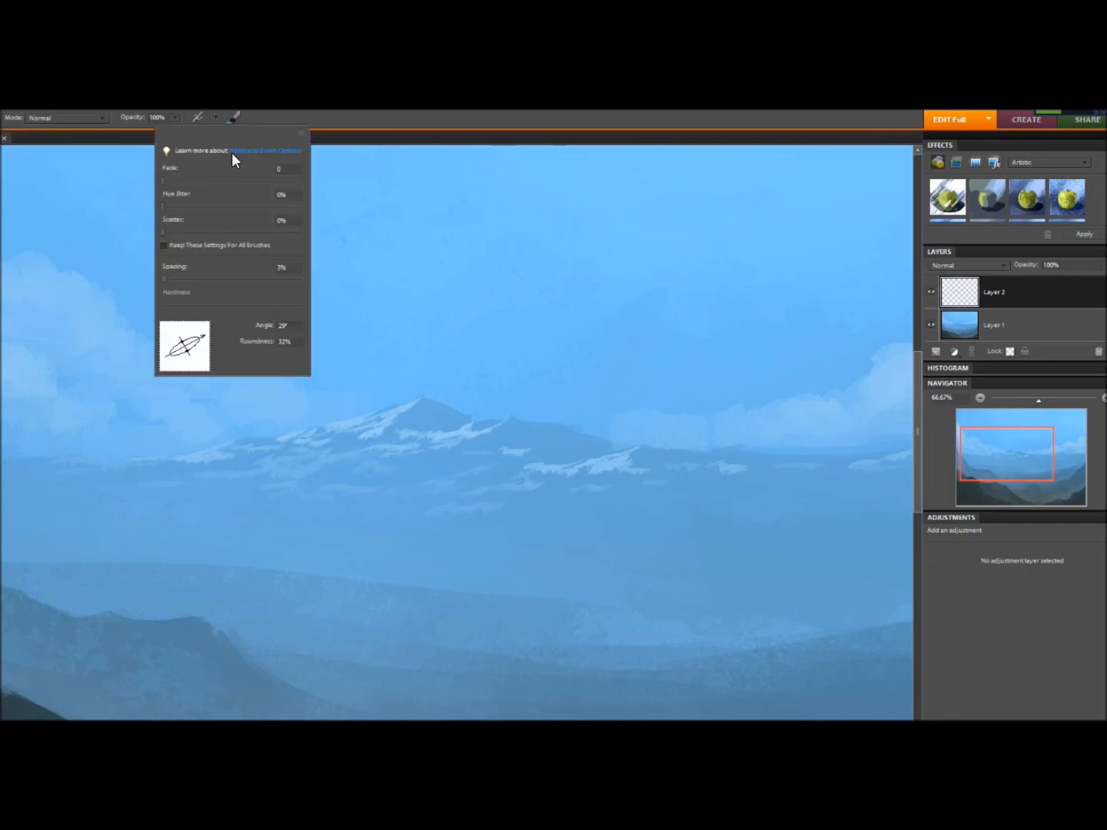
drag(203, 341, 204, 364)
click(400, 447)
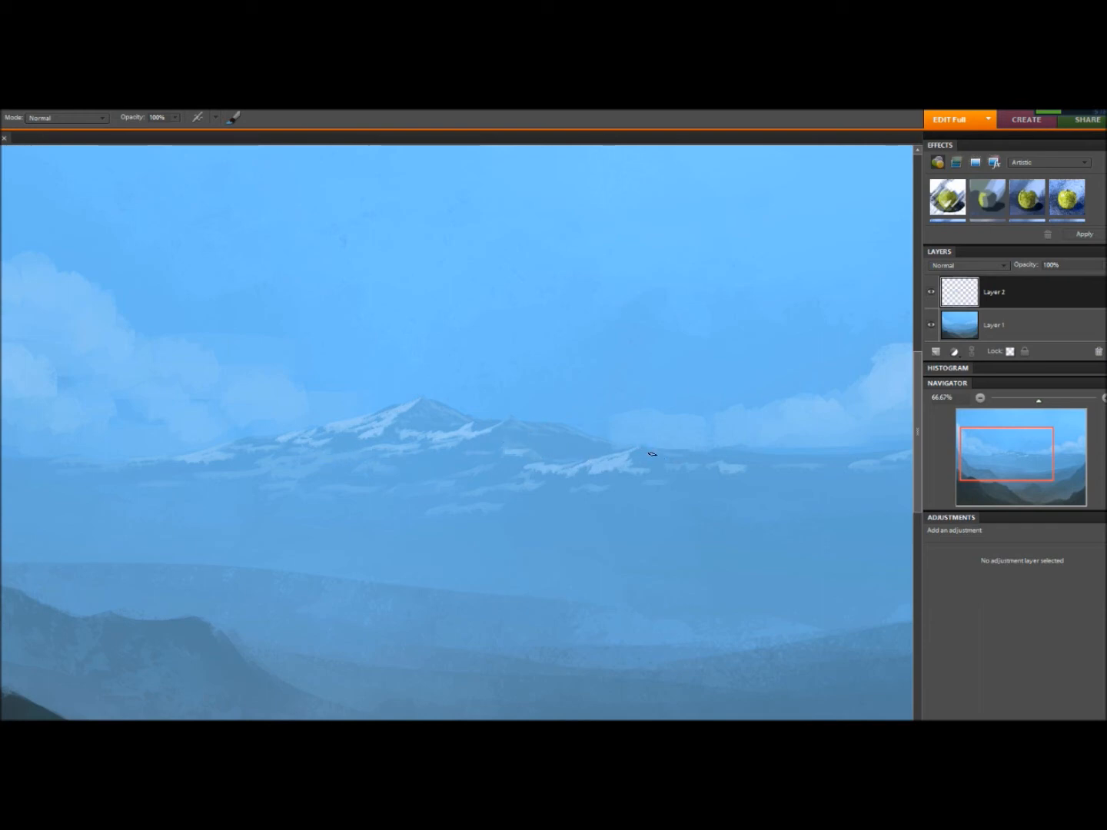
drag(958, 448, 1011, 460)
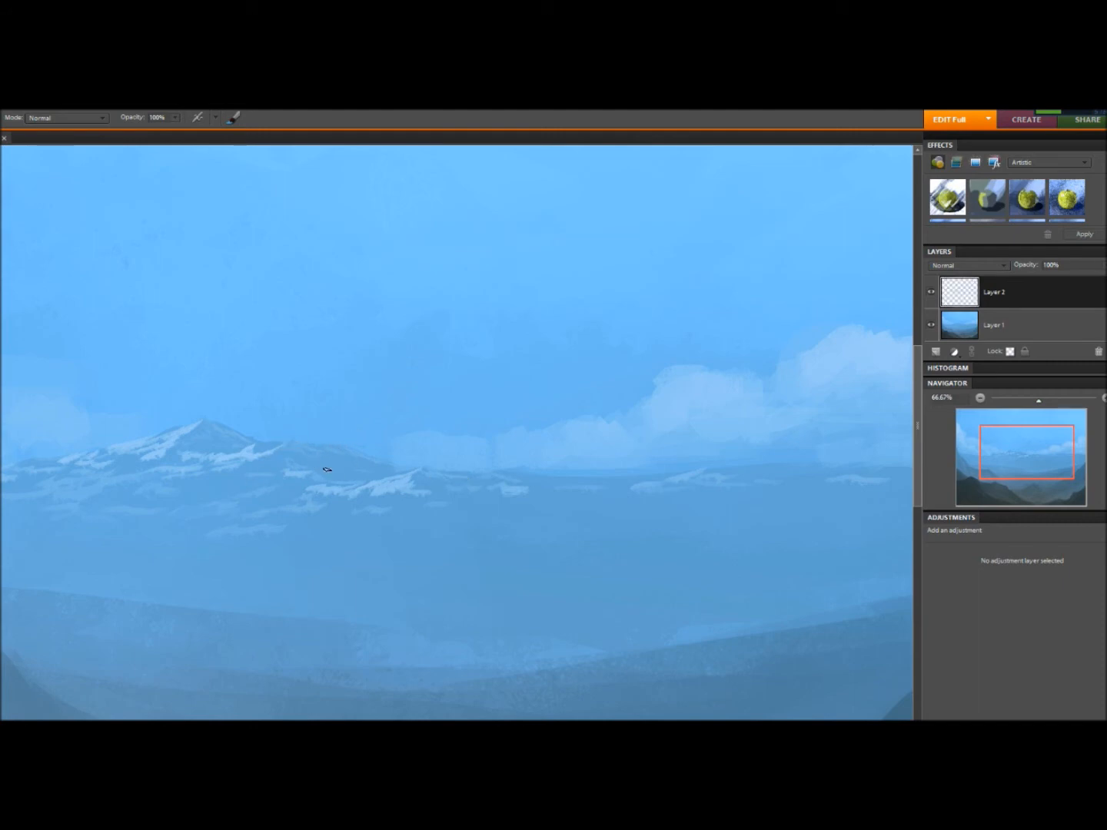
drag(1014, 460, 1007, 459)
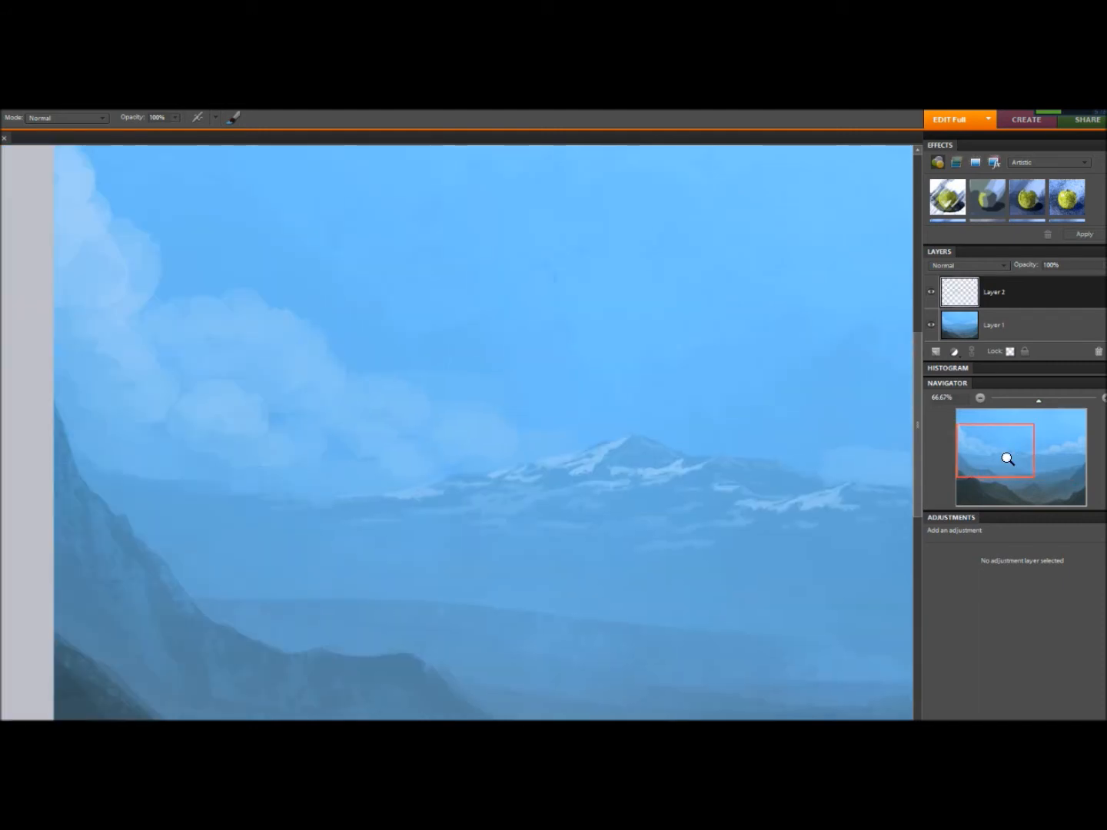
key(ctrl+minus)
key(ctrl+minus)
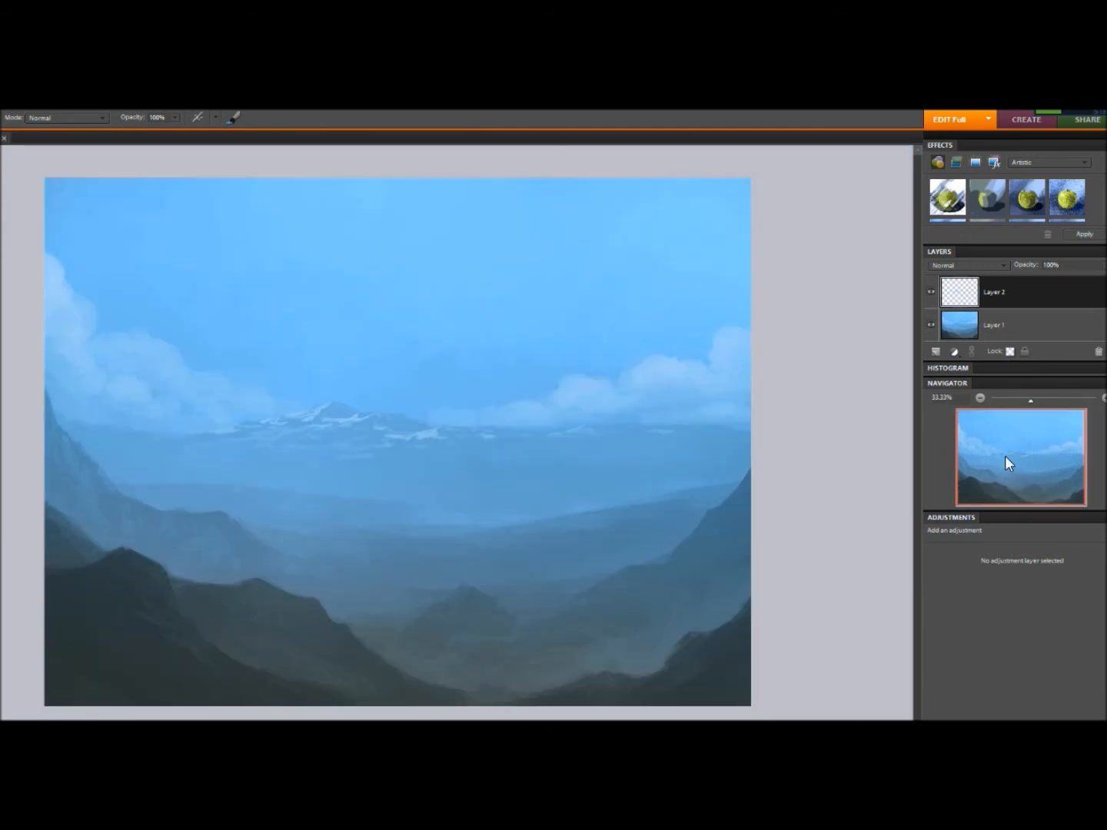
- Choose a large rock-texture brush from the brush presets
click(2, 118)
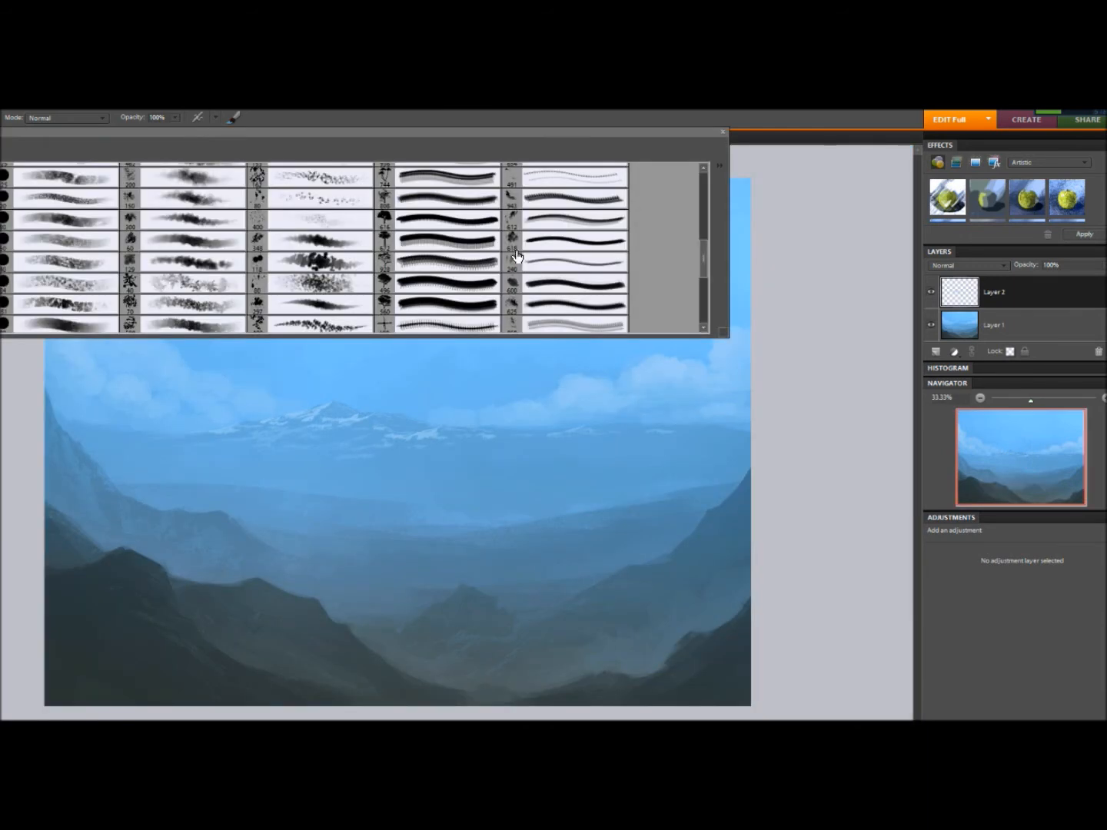
drag(706, 252, 703, 301)
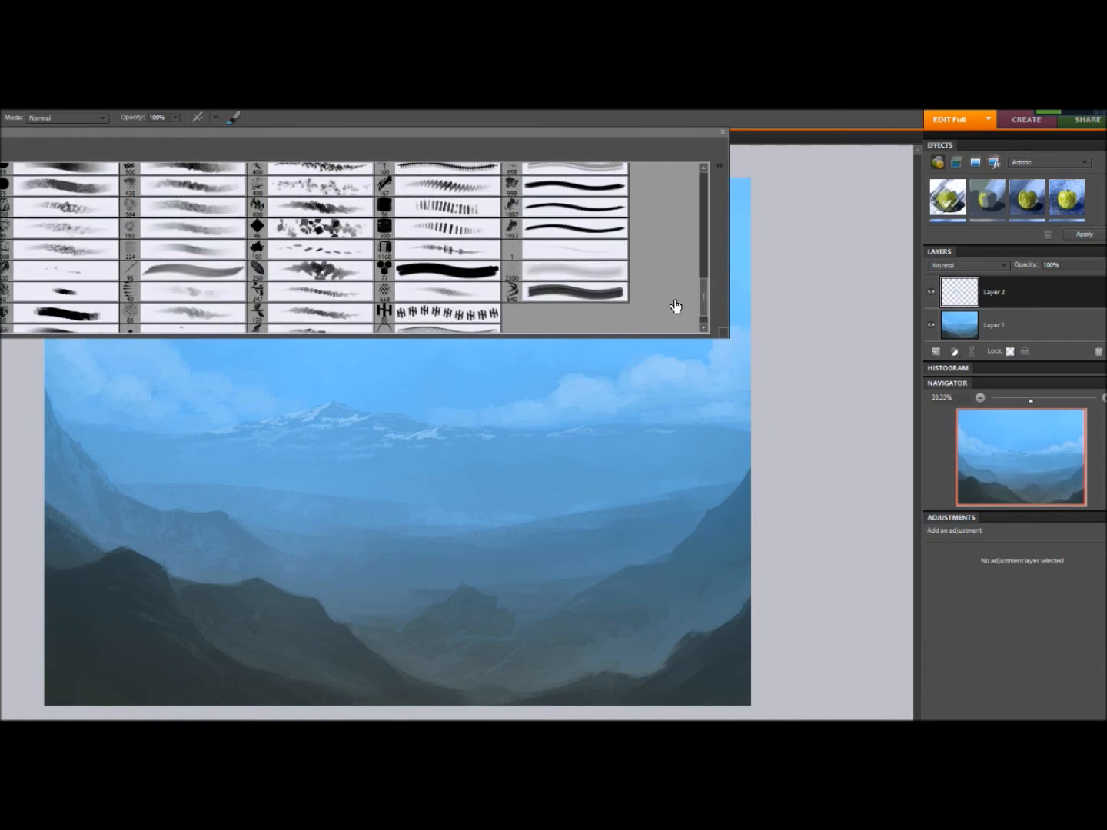
click(65, 214)
click(3, 118)
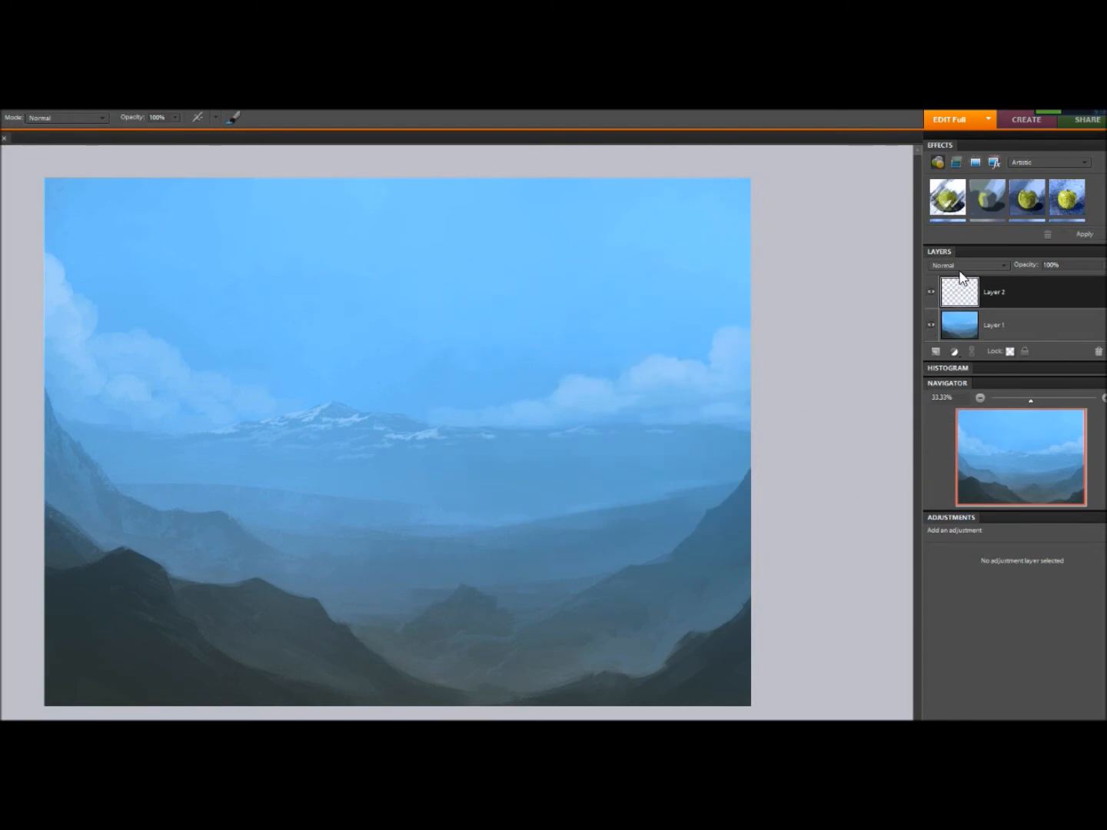
- Merge the snow details in Layer 2 down into Layer 1 and add a new layer above it
right_click(993, 295)
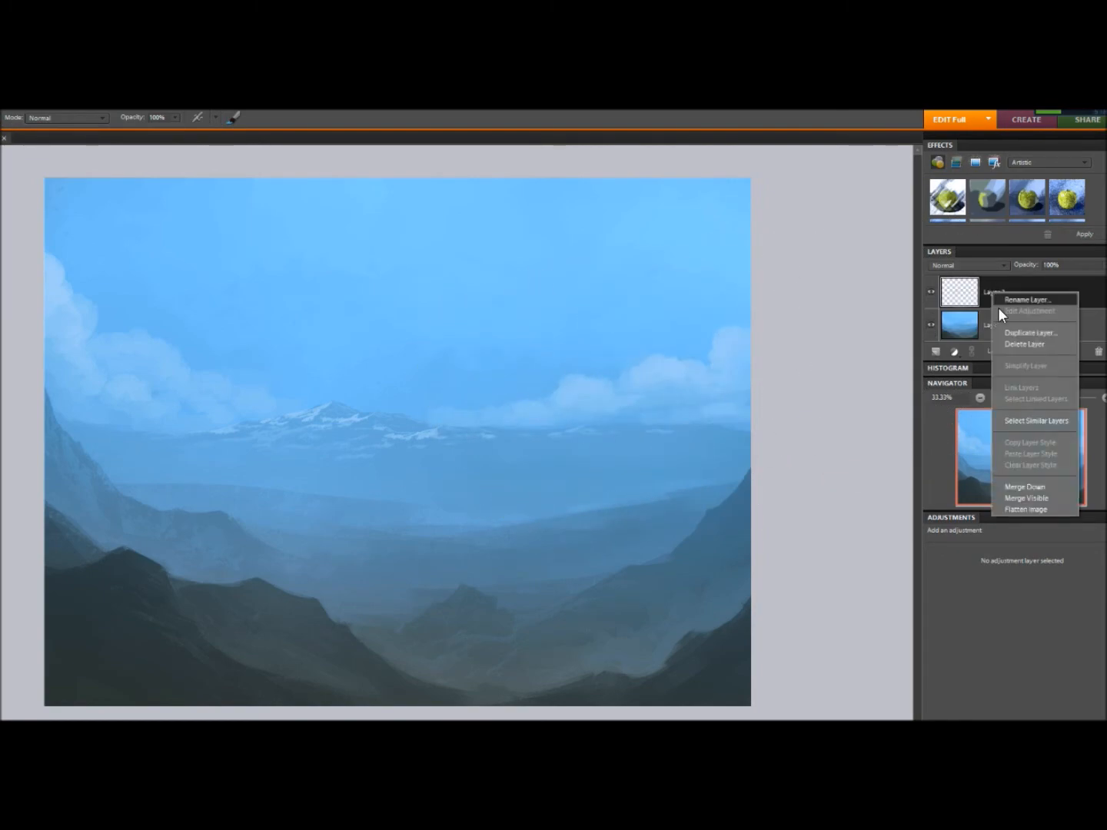
click(1024, 486)
click(936, 352)
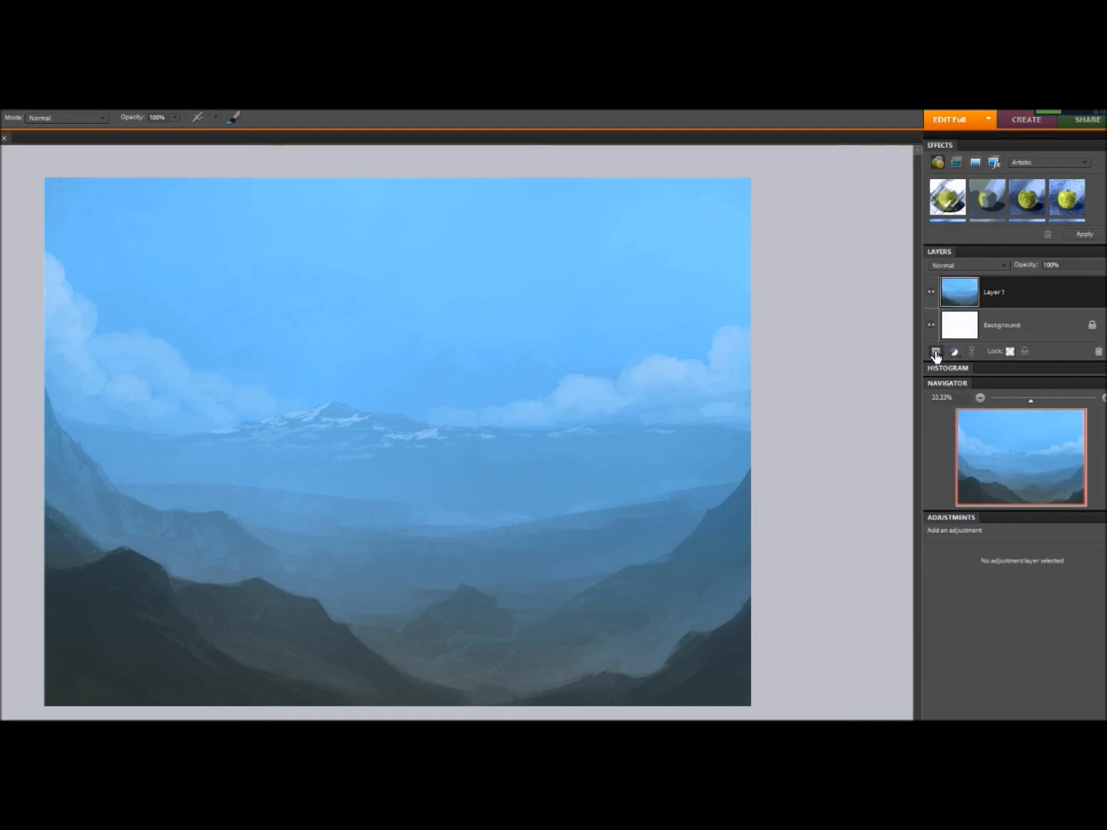
- Stamp a pale rock texture over the distant peak, rotate it about 92° and stretch it wide across the range
key(b)
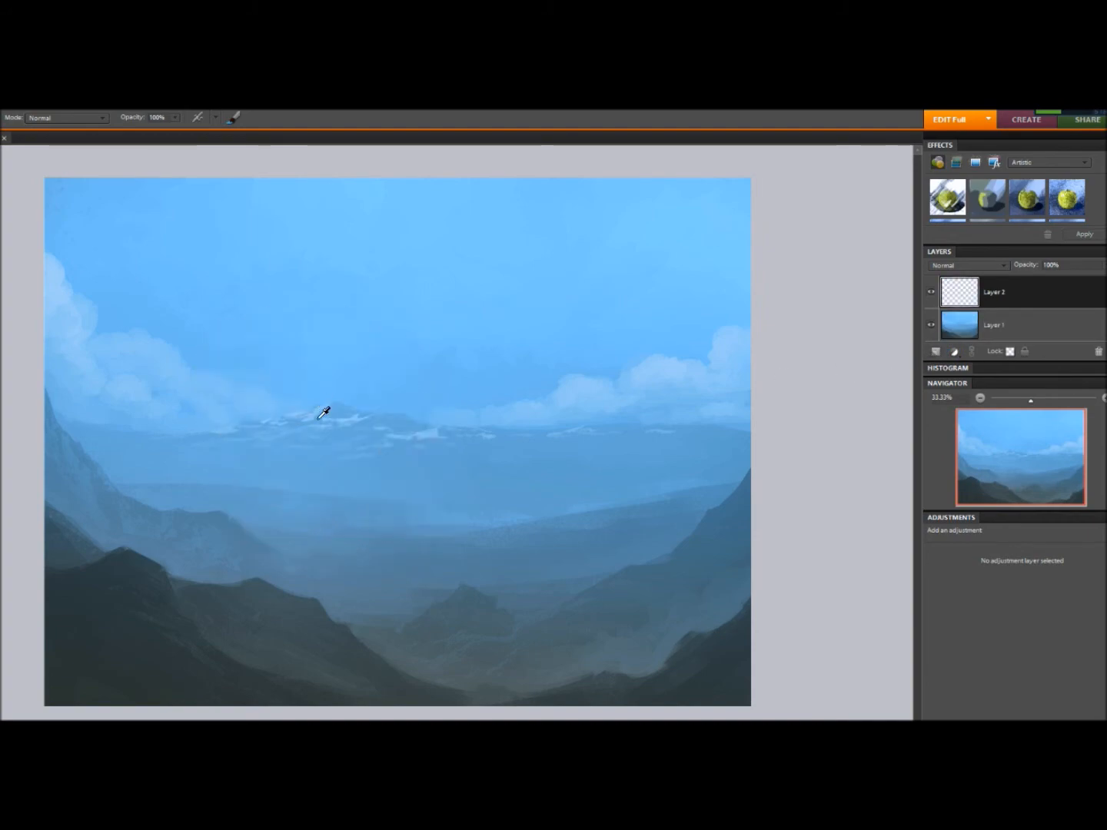
click(338, 447)
key(v)
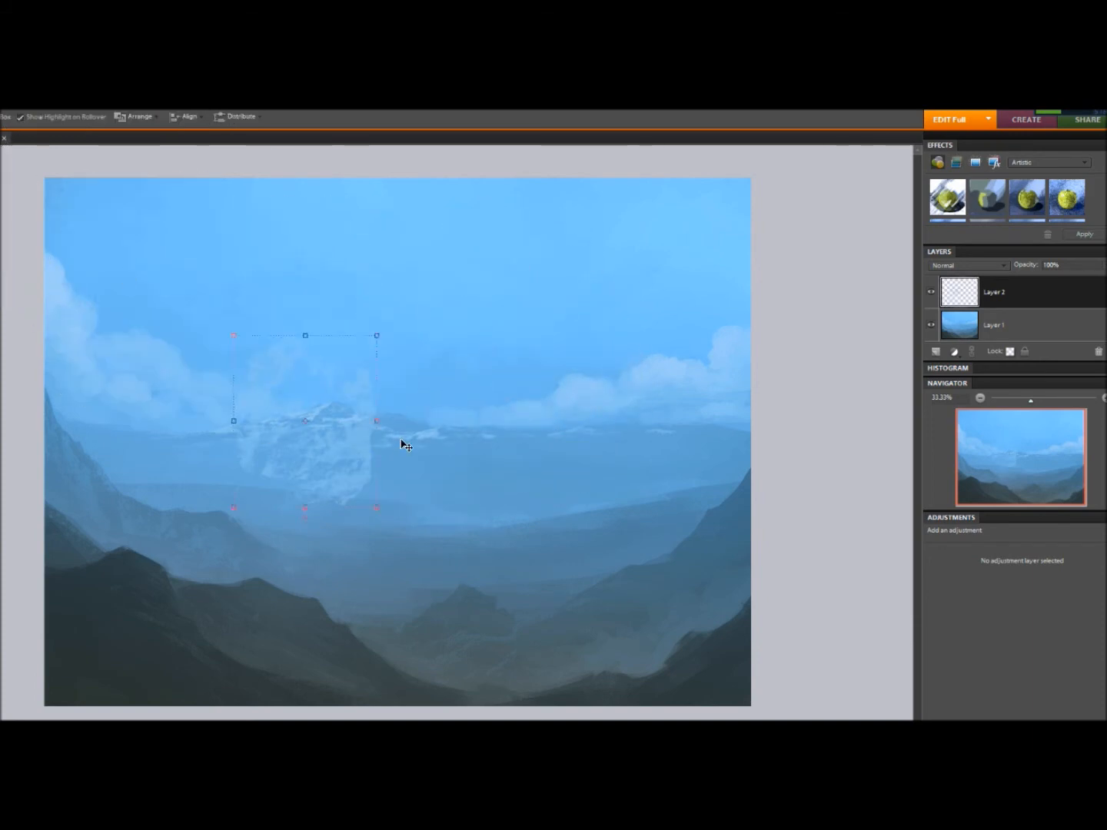
drag(306, 335, 330, 210)
drag(435, 210, 435, 408)
drag(530, 417, 726, 412)
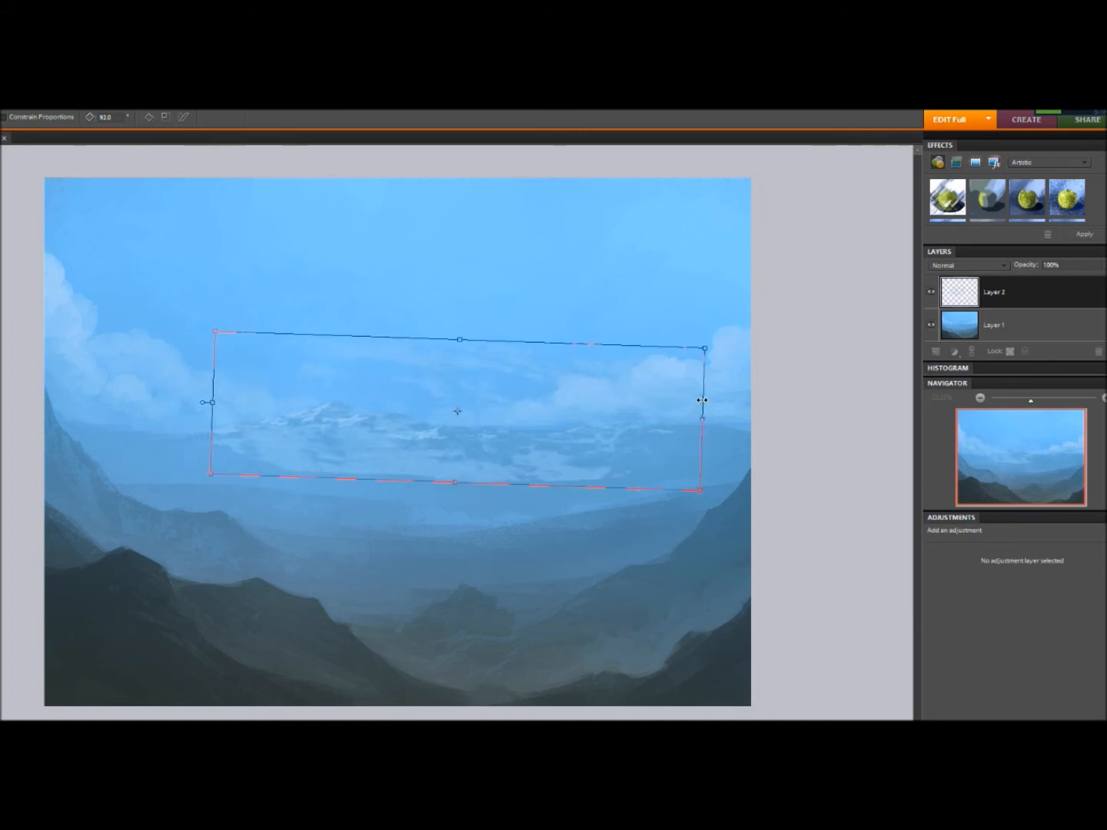
- Shift the stretched texture down over the distant slopes, tilt it up toward the right and apply the transformation
drag(423, 455, 399, 470)
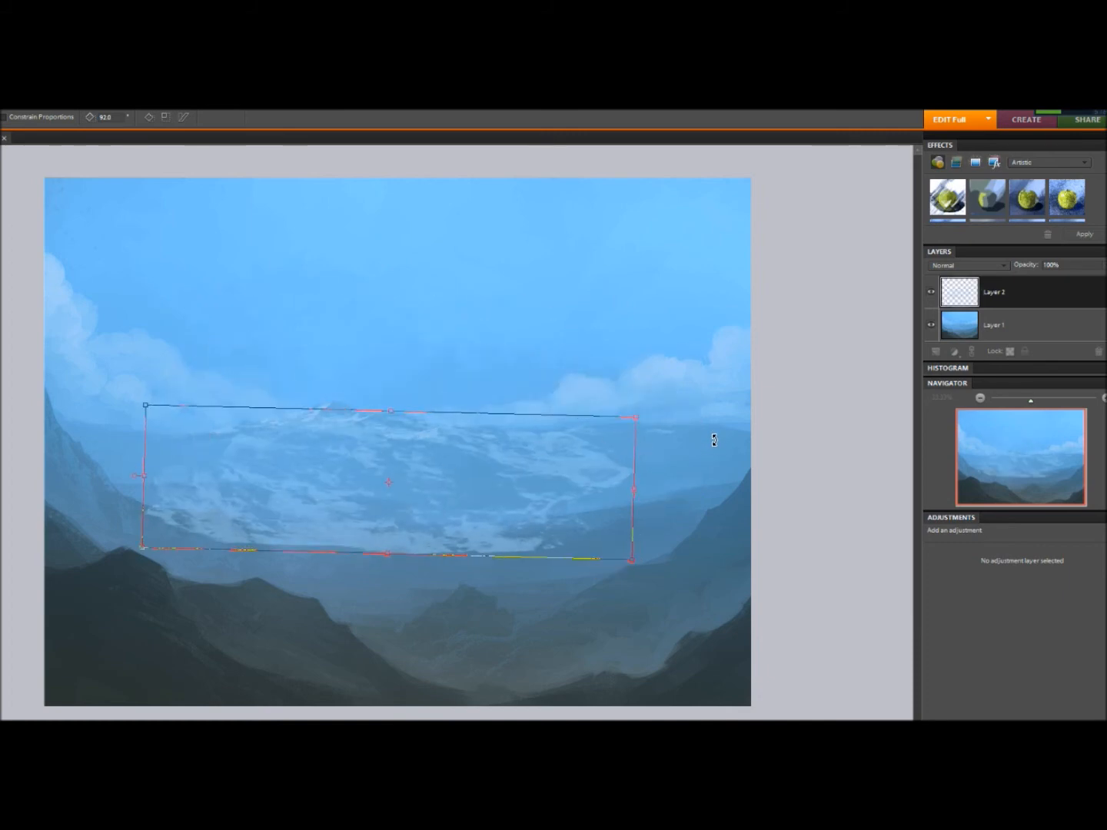
drag(717, 445, 710, 404)
drag(460, 497, 479, 516)
drag(671, 459, 663, 440)
drag(434, 495, 450, 498)
click(202, 623)
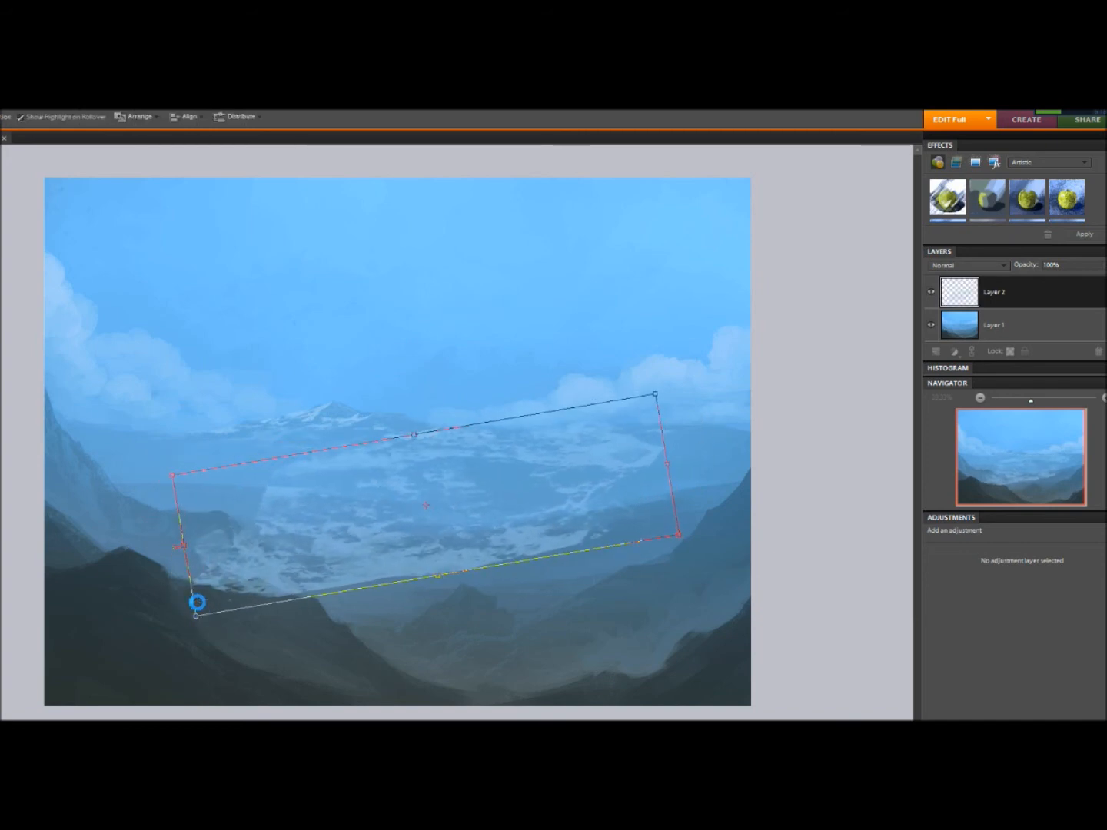
- Erase the excess texture with a larger eraser, keeping only light snow detail along the distant range right of the peak
key(e)
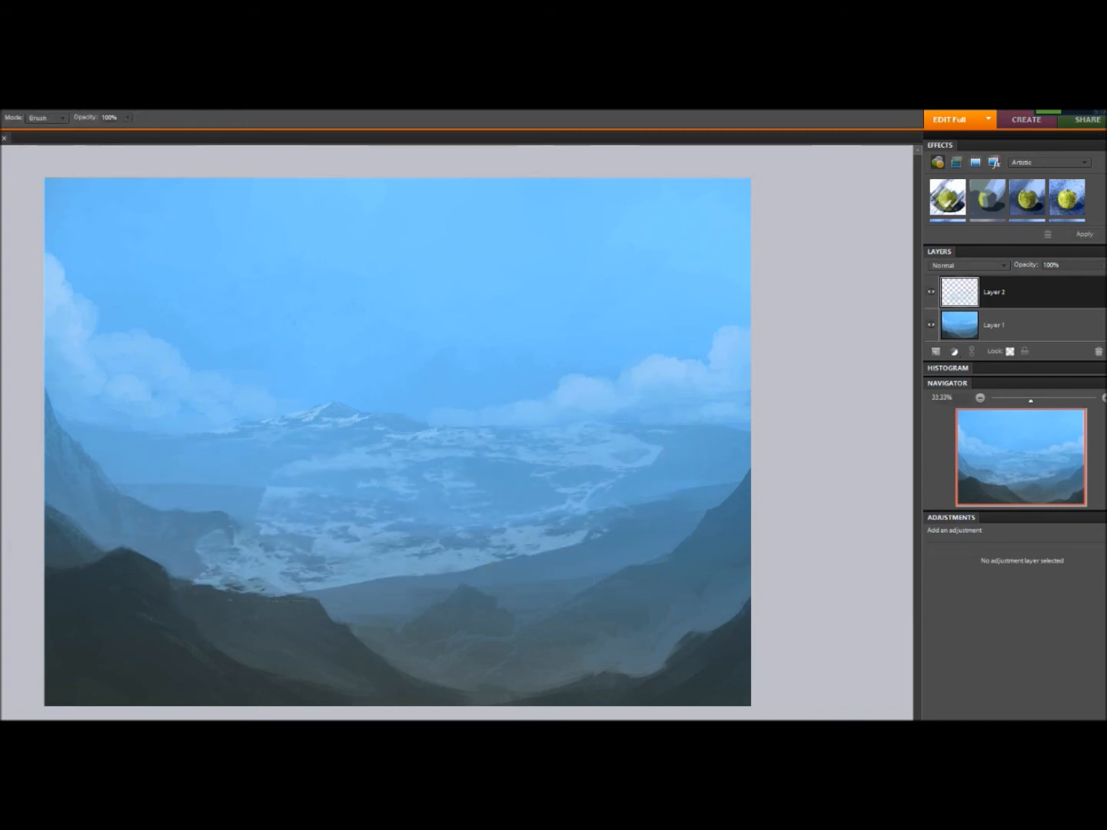
key(bracketright)
key(bracketright)
key(bracketright)
key(bracketright)
key(bracketright)
mouse_move(197, 601)
mouse_down()
mouse_move(409, 623)
mouse_move(194, 558)
mouse_move(704, 585)
mouse_move(681, 560)
mouse_move(707, 545)
mouse_move(419, 556)
mouse_up()
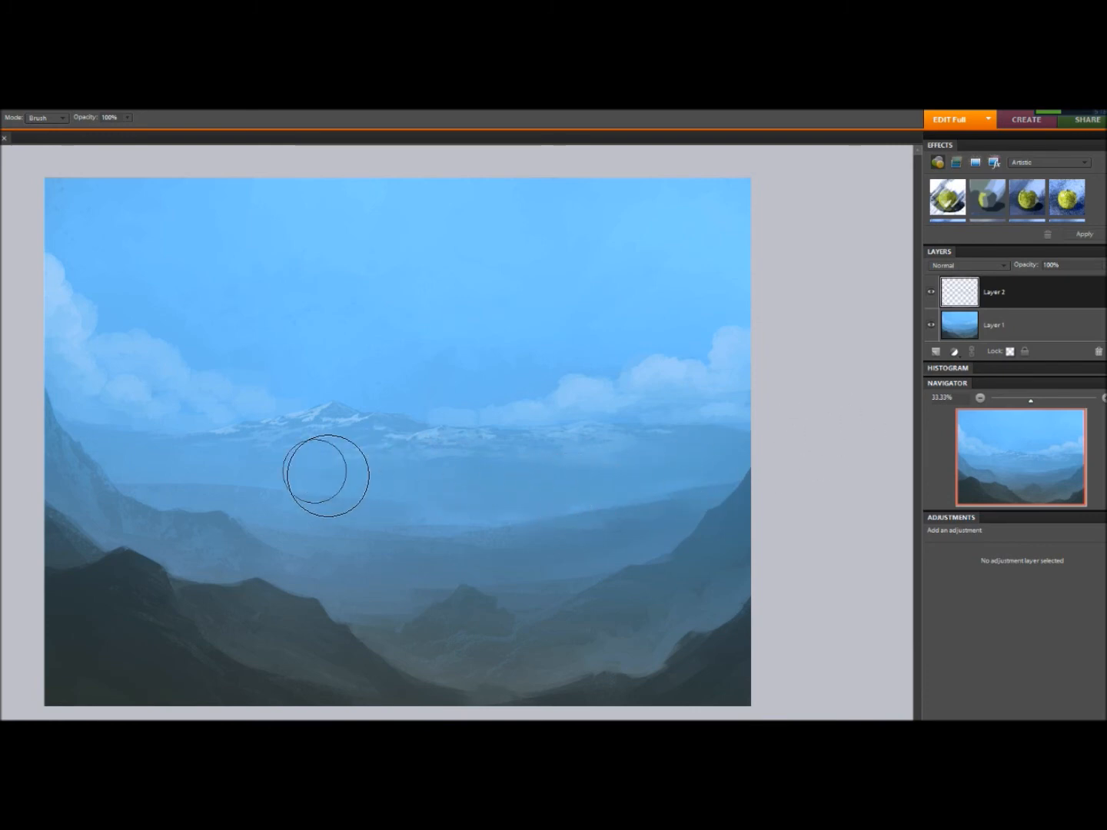
- Merge the erased texture layer down into Layer 1 and add a fresh layer for more texture
right_click(1033, 301)
click(1068, 474)
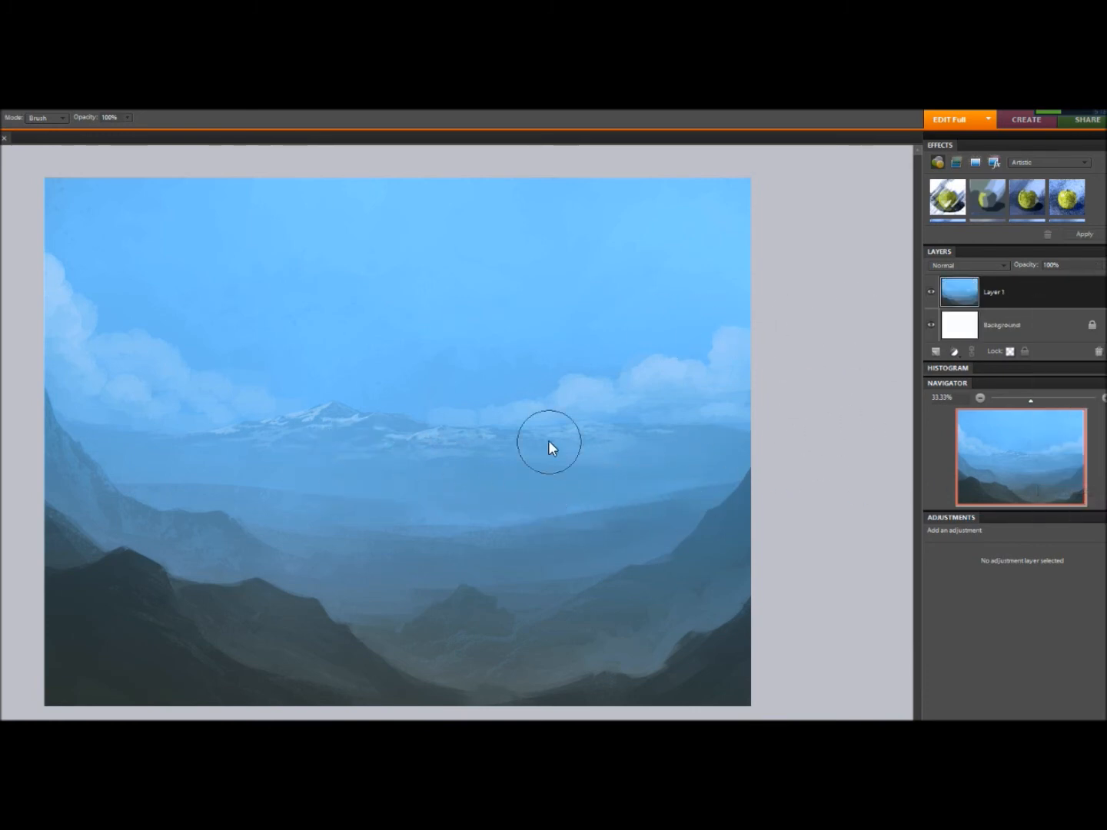
click(936, 351)
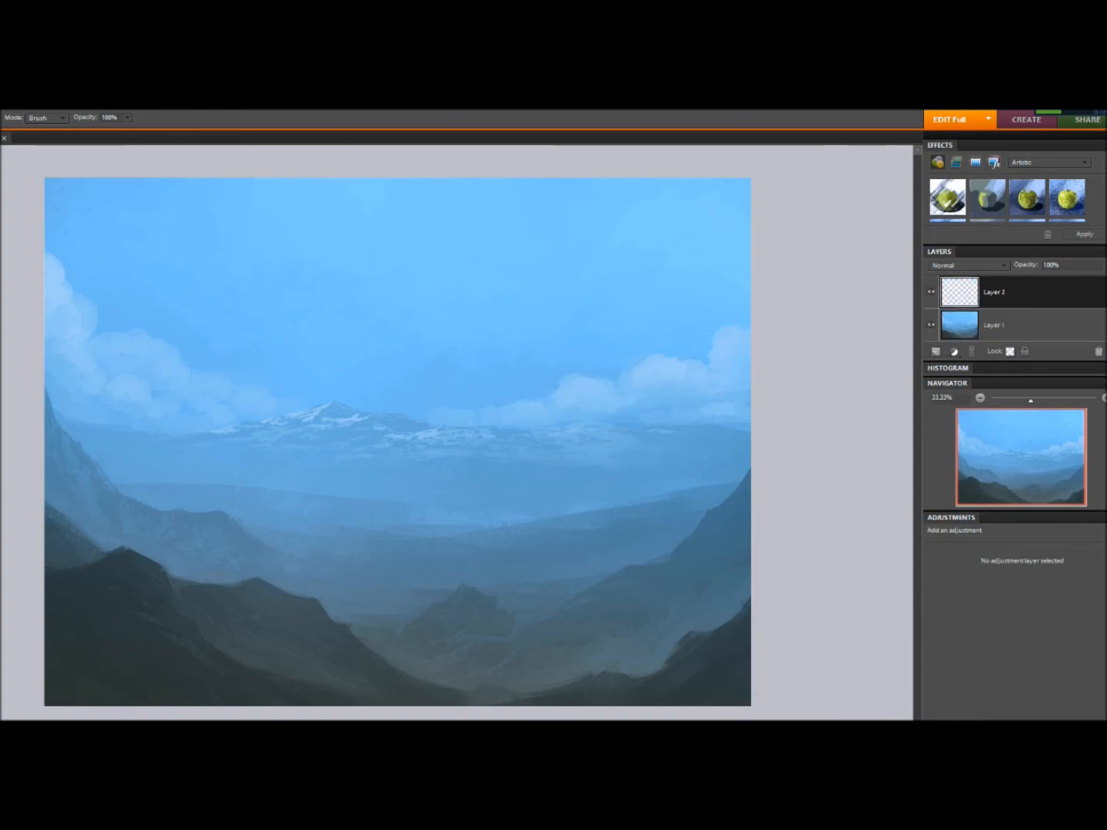
- Stamp the rock texture left of the central peak, flatten it, rotate it about 18° and apply it over the left distant ridge
key(b)
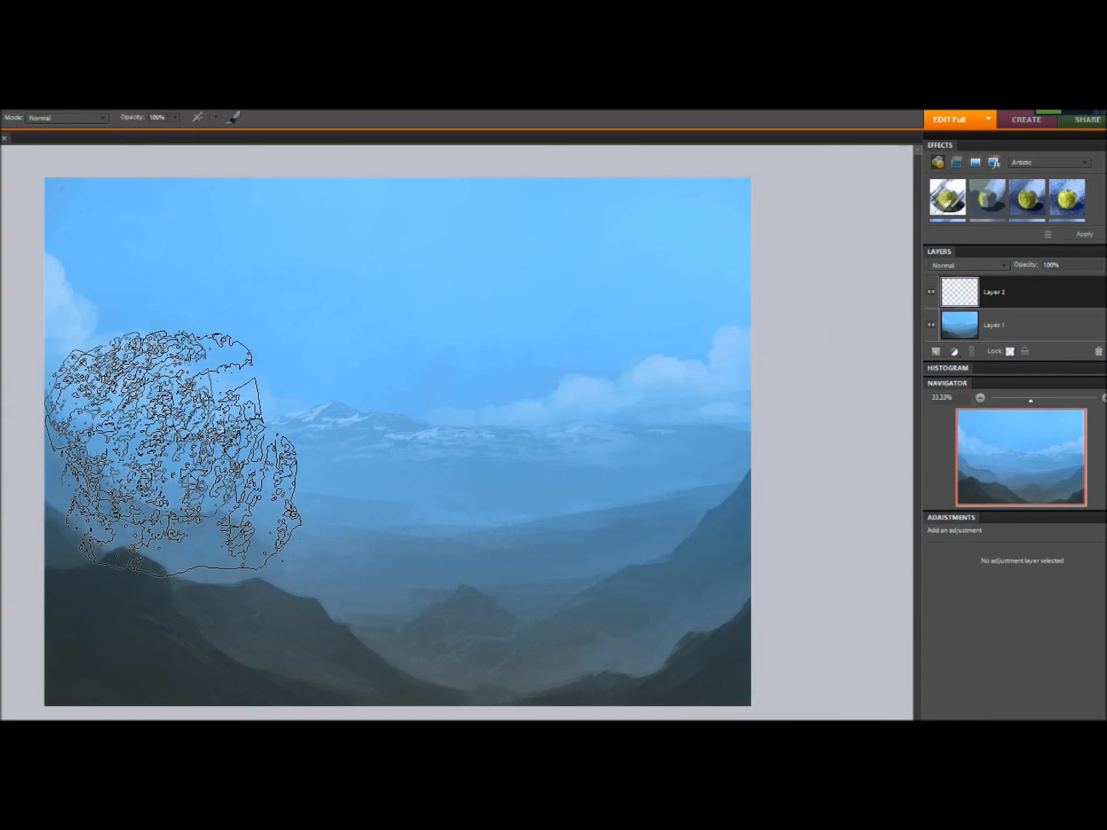
click(346, 427)
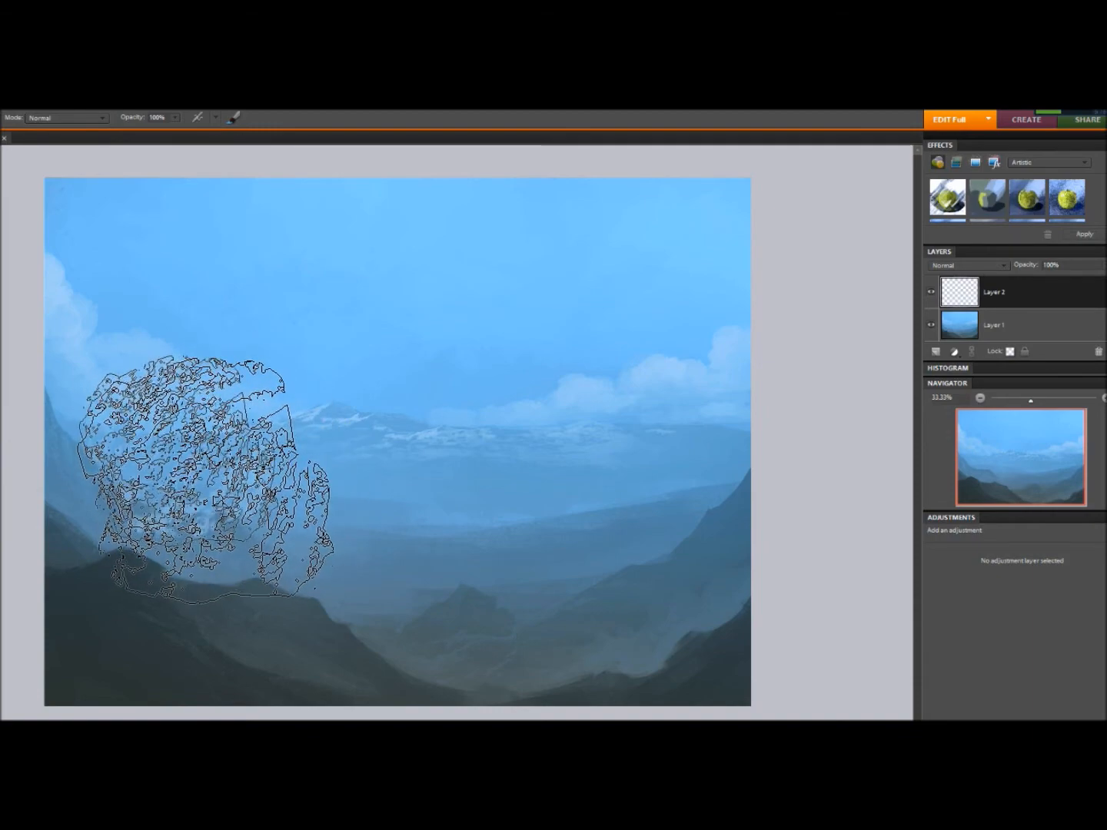
click(243, 407)
key(v)
drag(180, 356, 180, 428)
drag(344, 462, 340, 492)
drag(192, 469, 157, 410)
drag(262, 425, 259, 443)
drag(177, 447, 161, 433)
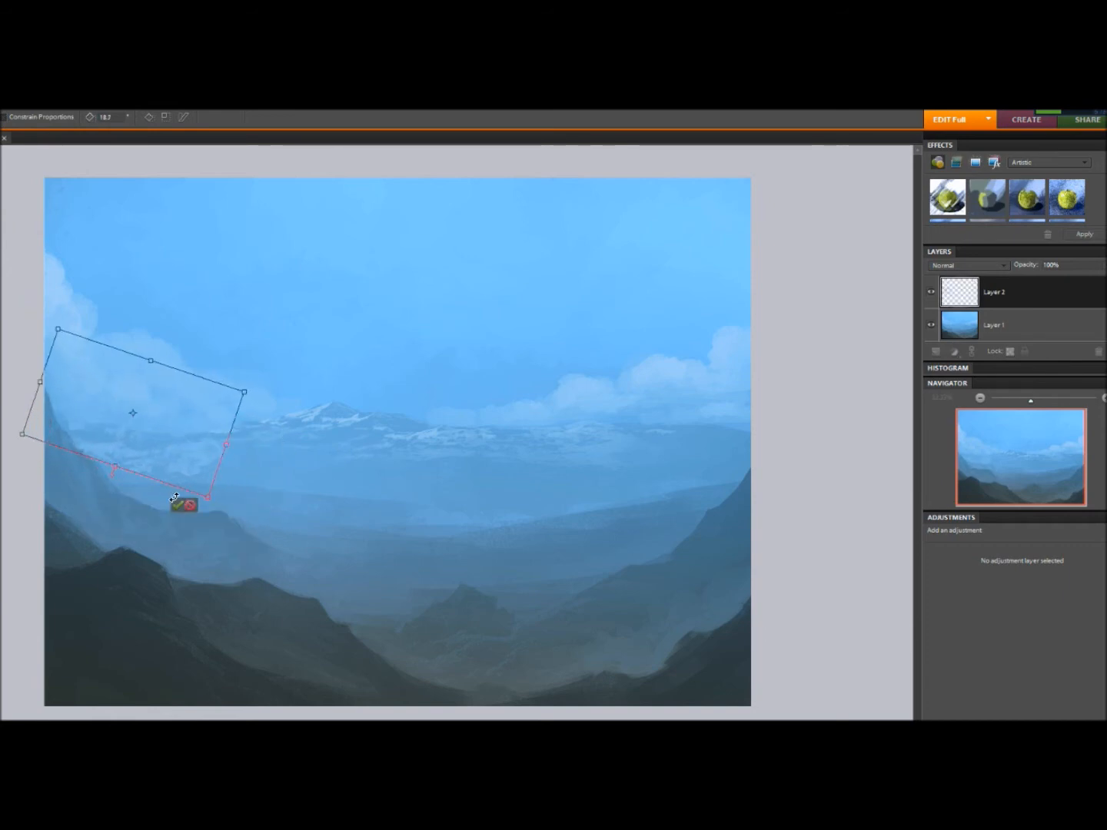
click(178, 504)
- Erase the excess texture around the left distant ridge and merge the texture layer down into Layer 1
key(e)
mouse_move(141, 406)
mouse_down()
mouse_move(76, 390)
mouse_move(72, 377)
mouse_move(133, 399)
mouse_move(76, 472)
mouse_move(260, 495)
mouse_move(457, 549)
mouse_up()
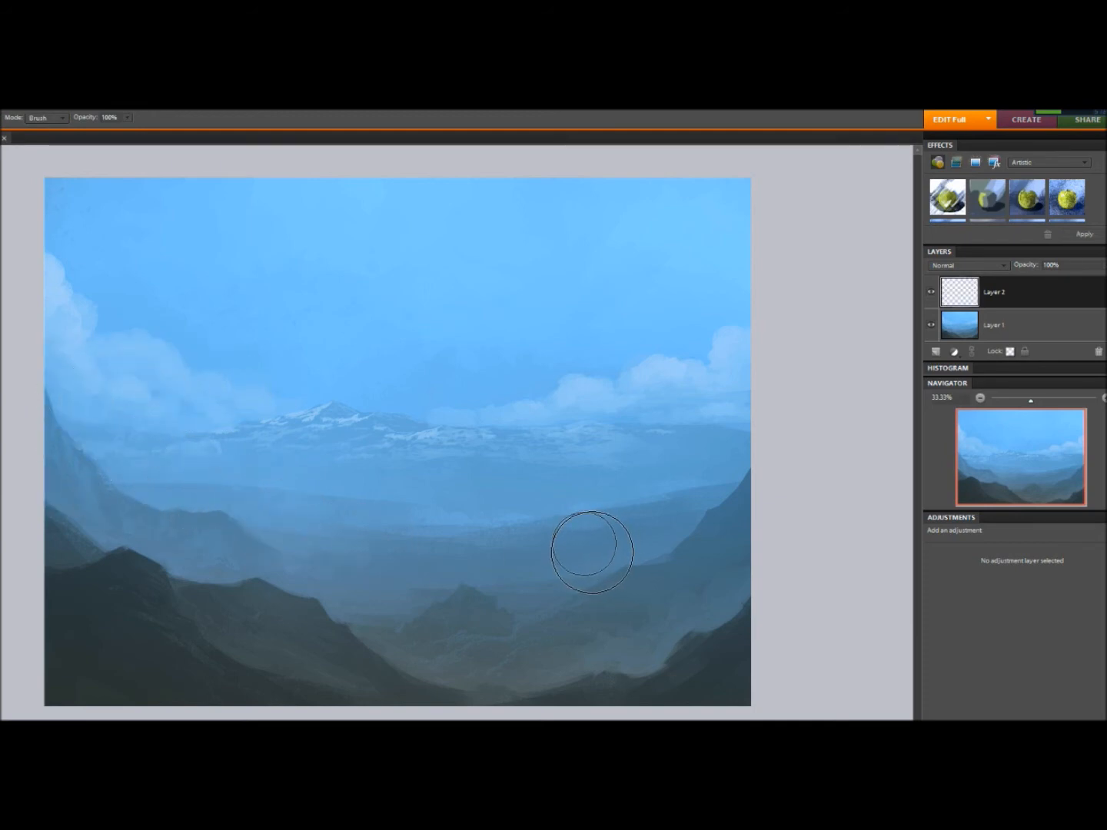
mouse_move(316, 519)
mouse_down()
mouse_move(219, 464)
mouse_move(252, 467)
mouse_up()
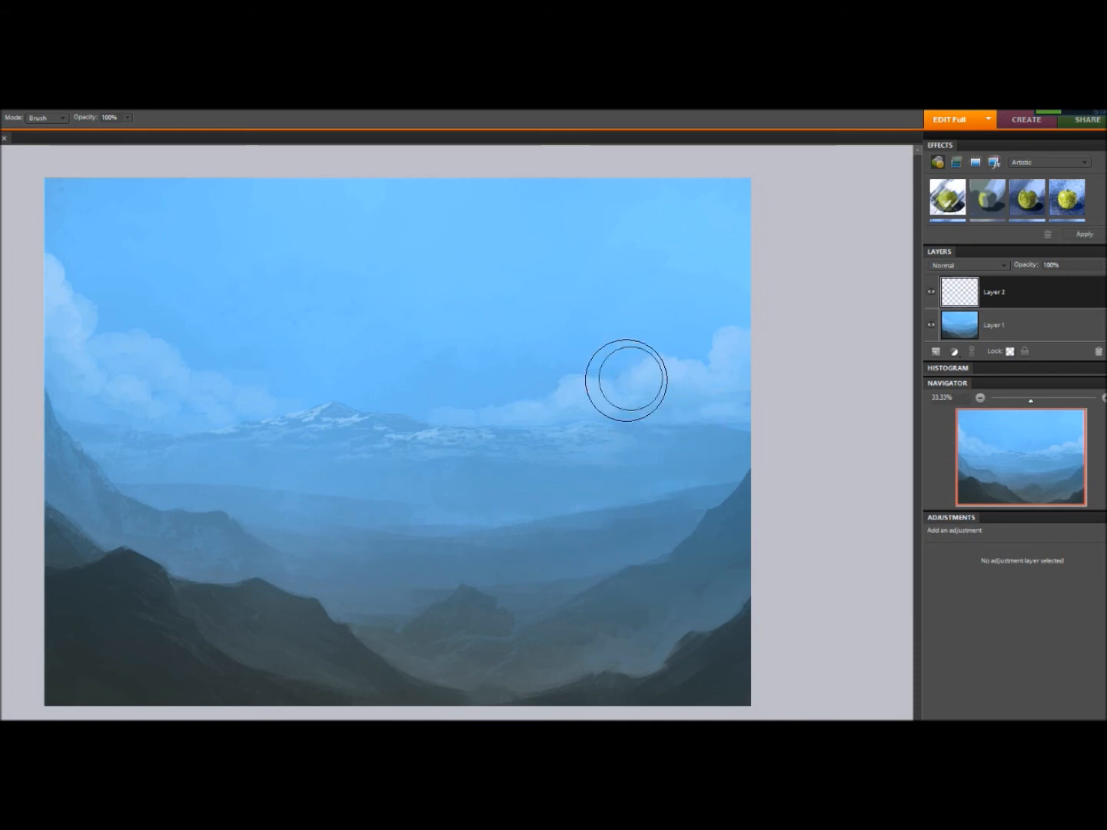
right_click(960, 299)
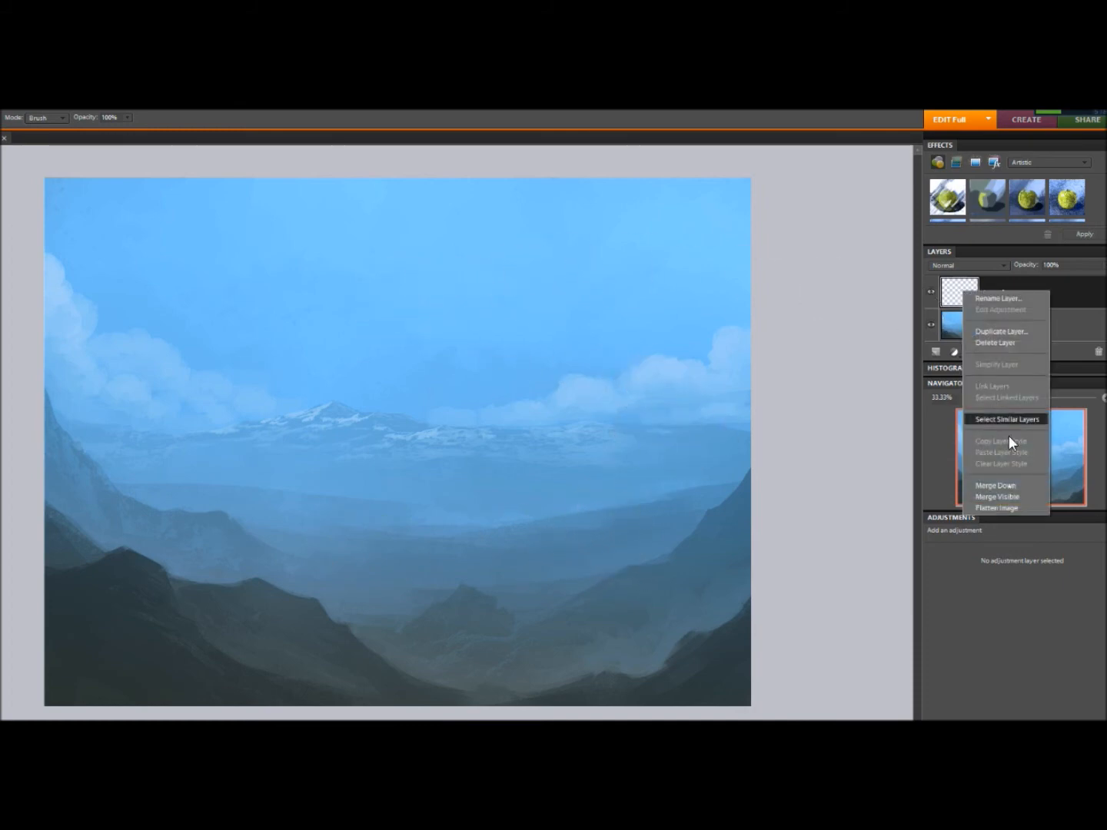
click(995, 485)
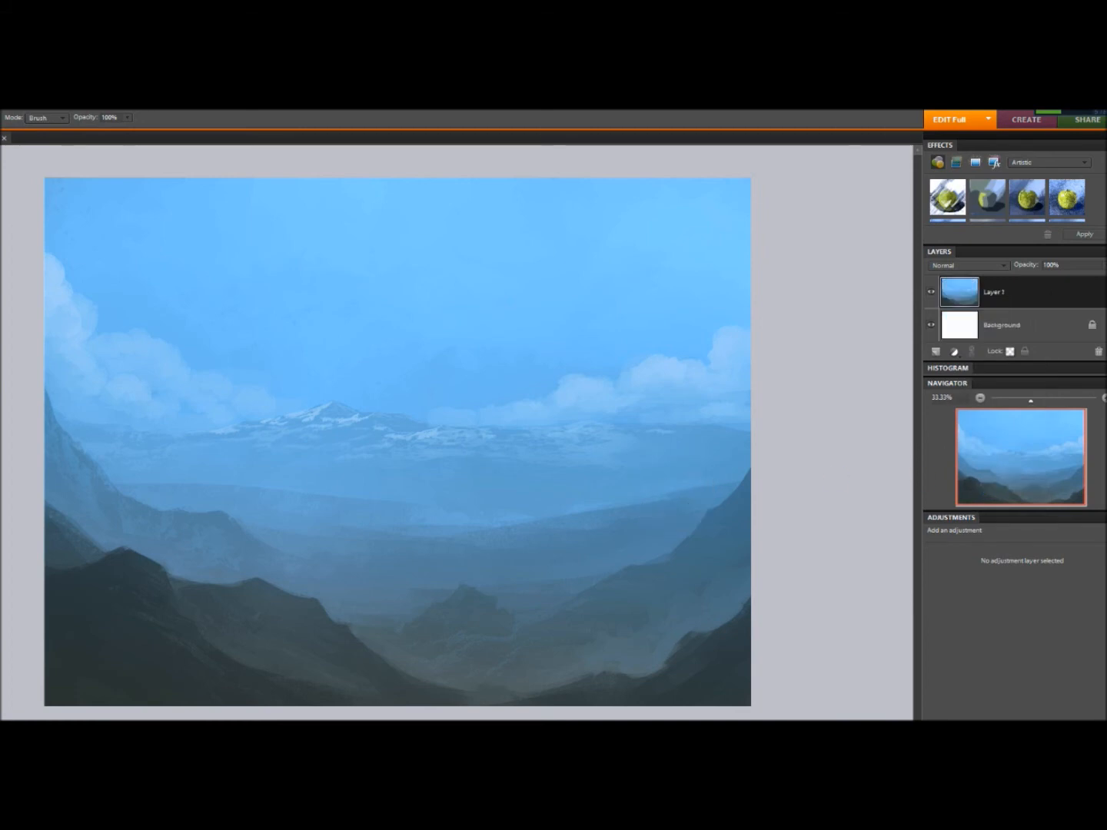
- Lasso a wavy hill-shaped band across the valley just below the distant snowy range, spanning nearly the full canvas width
key(l)
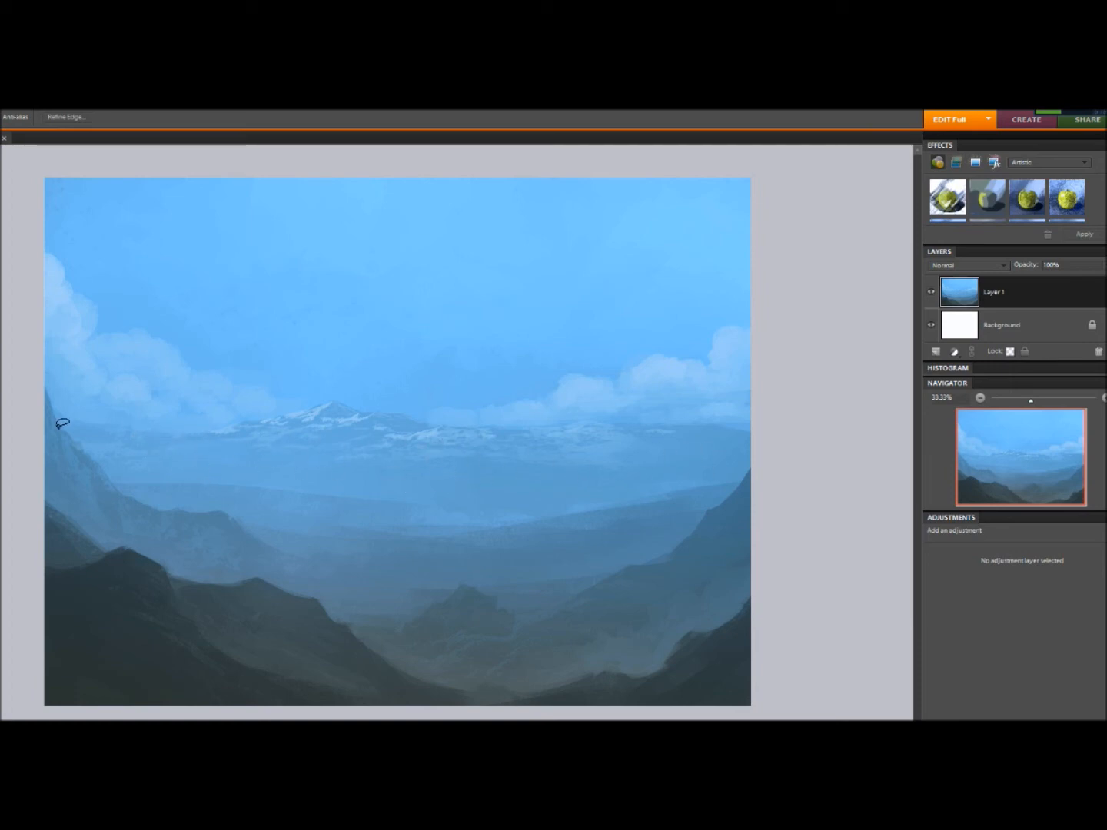
drag(99, 460, 123, 461)
drag(246, 474, 321, 478)
drag(439, 485, 489, 498)
mouse_move(748, 479)
mouse_down()
mouse_move(692, 515)
mouse_move(320, 523)
mouse_up()
click(58, 485)
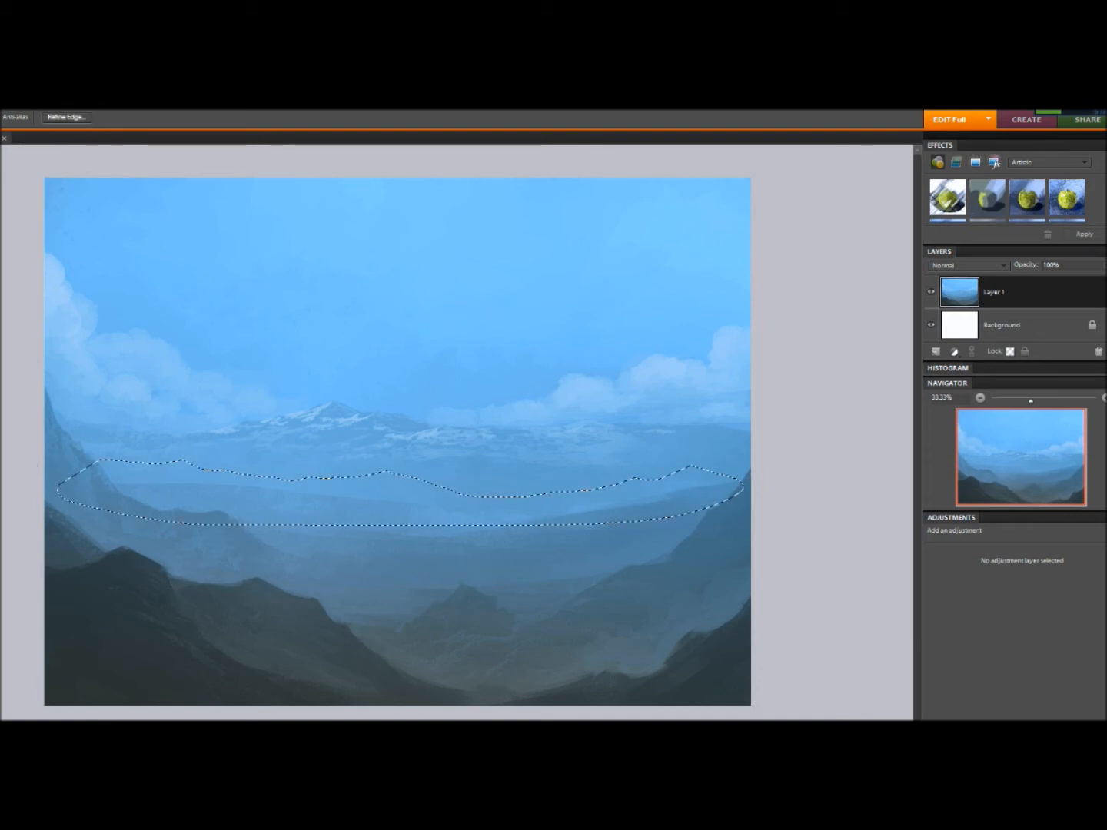
- Brush a faint hill ridge inside the selection using a blue sampled from the distant mountain, and deselect
key(b)
click(1, 118)
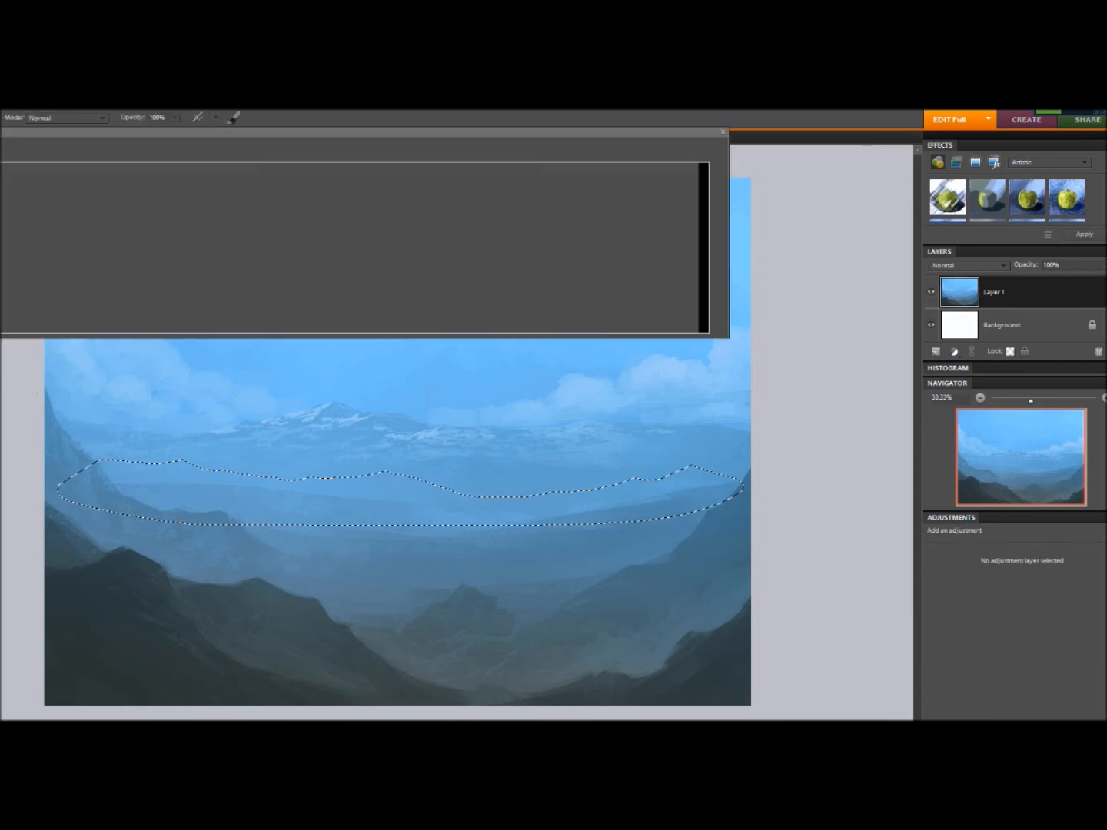
mouse_move(702, 303)
mouse_down()
mouse_move(702, 202)
mouse_move(703, 239)
mouse_up()
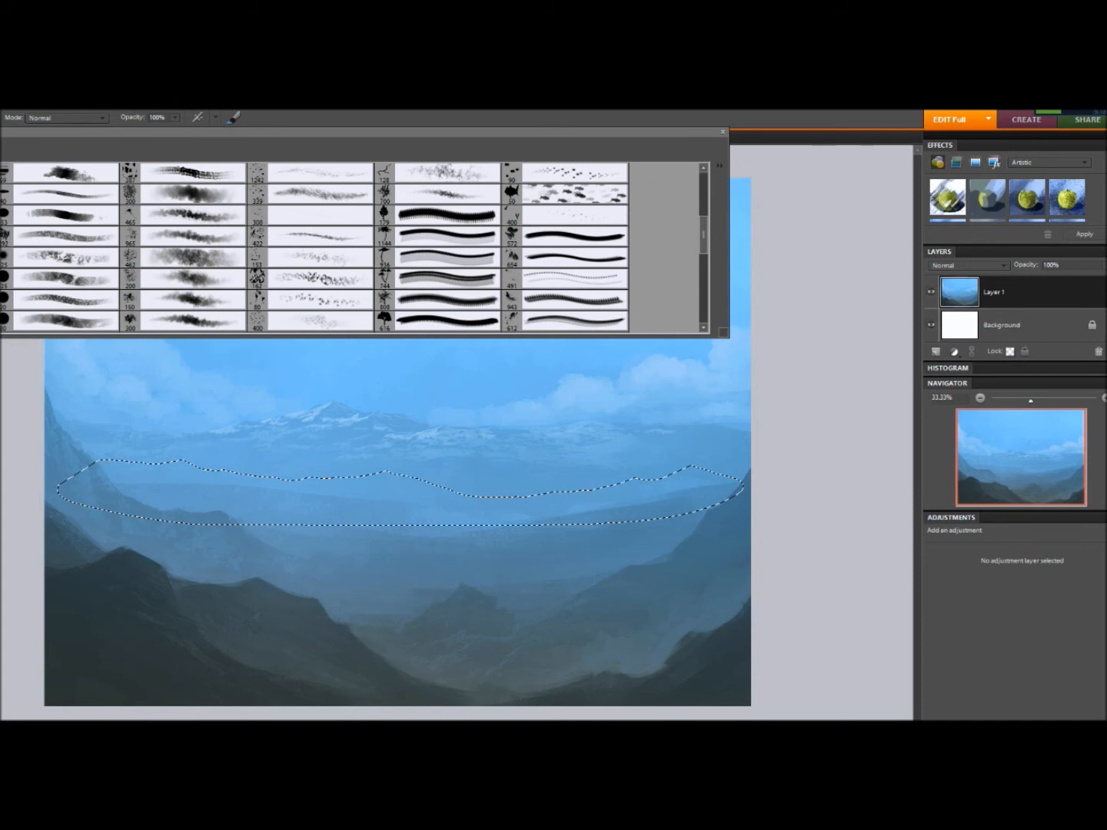
click(2, 117)
drag(17, 131, 24, 130)
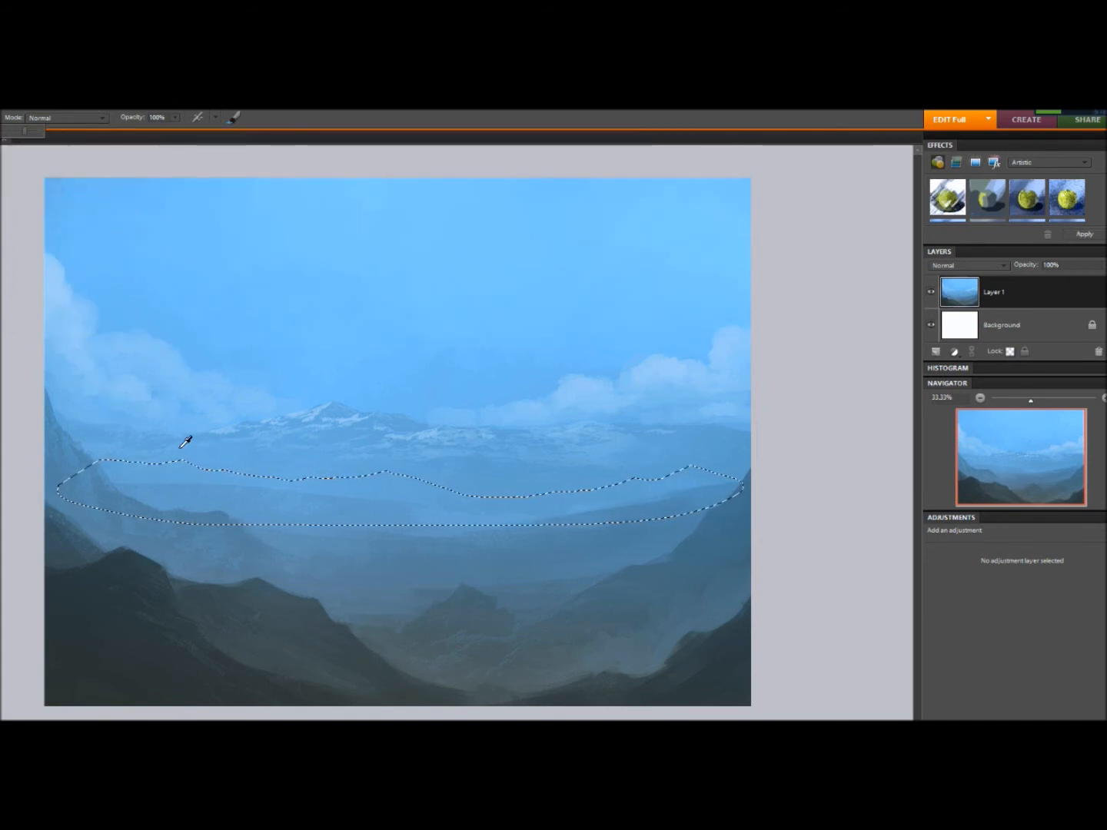
alt+click(286, 427)
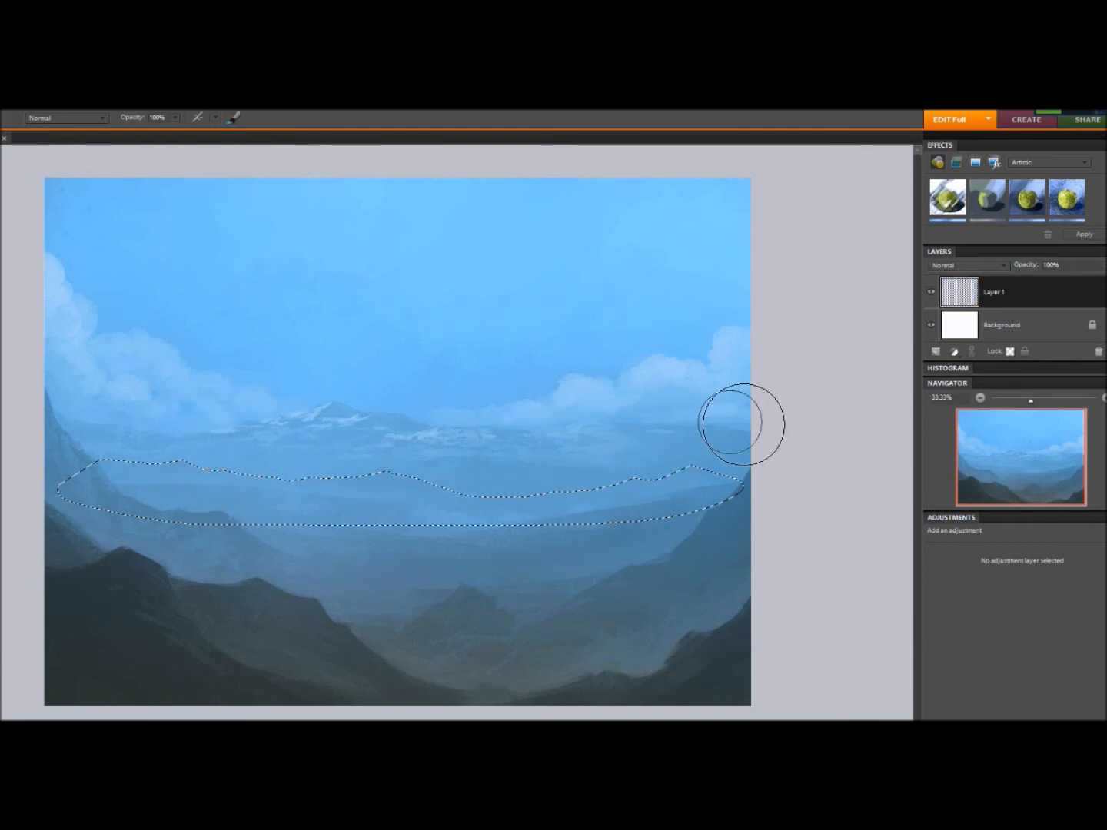
key(ctrl+d)
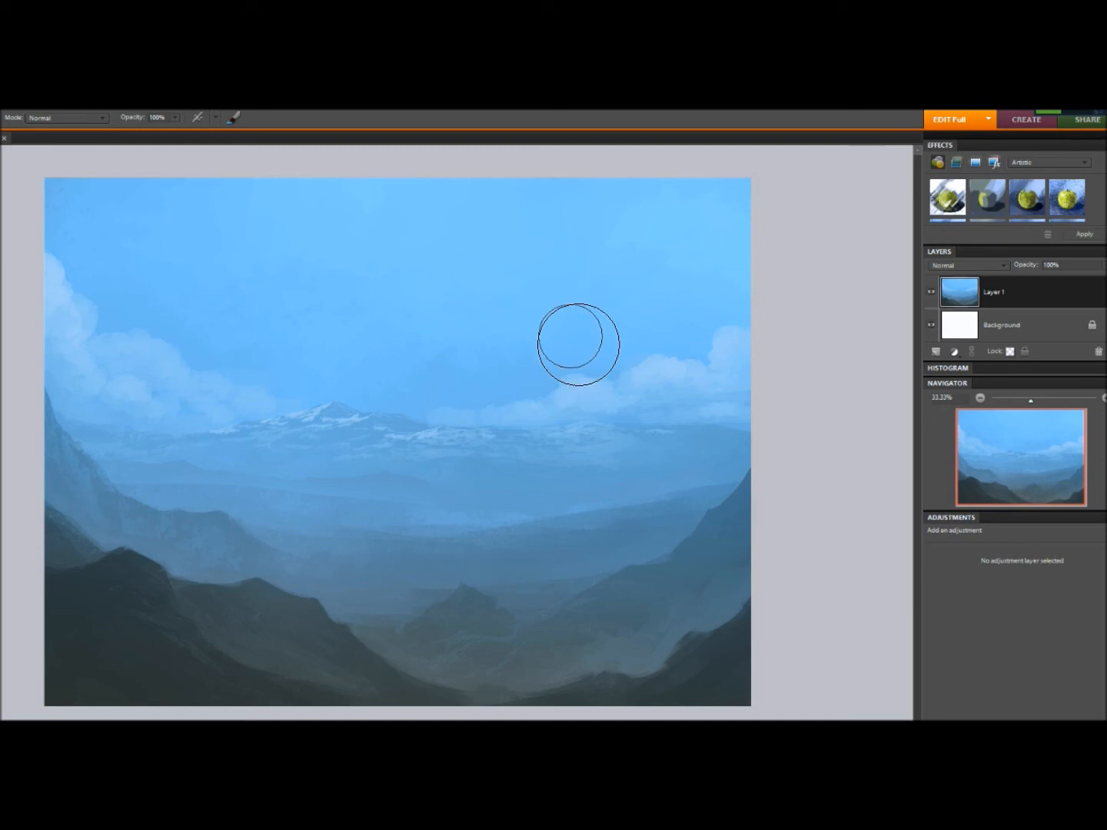
- Restore the hill selection, darken the ridge along its upper edge with more brush strokes, and deselect again
key(ctrl+shift+d)
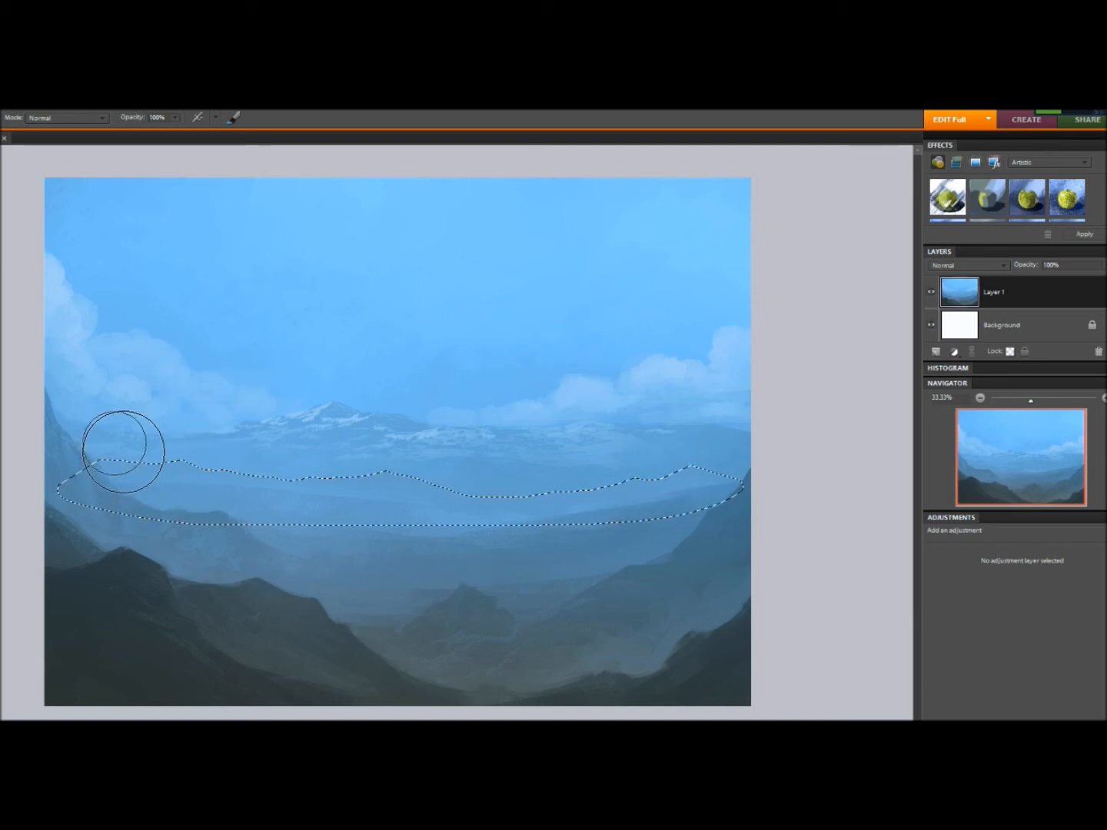
drag(236, 448, 273, 478)
mouse_move(431, 466)
mouse_down()
mouse_move(599, 470)
mouse_move(539, 496)
mouse_move(586, 485)
mouse_up()
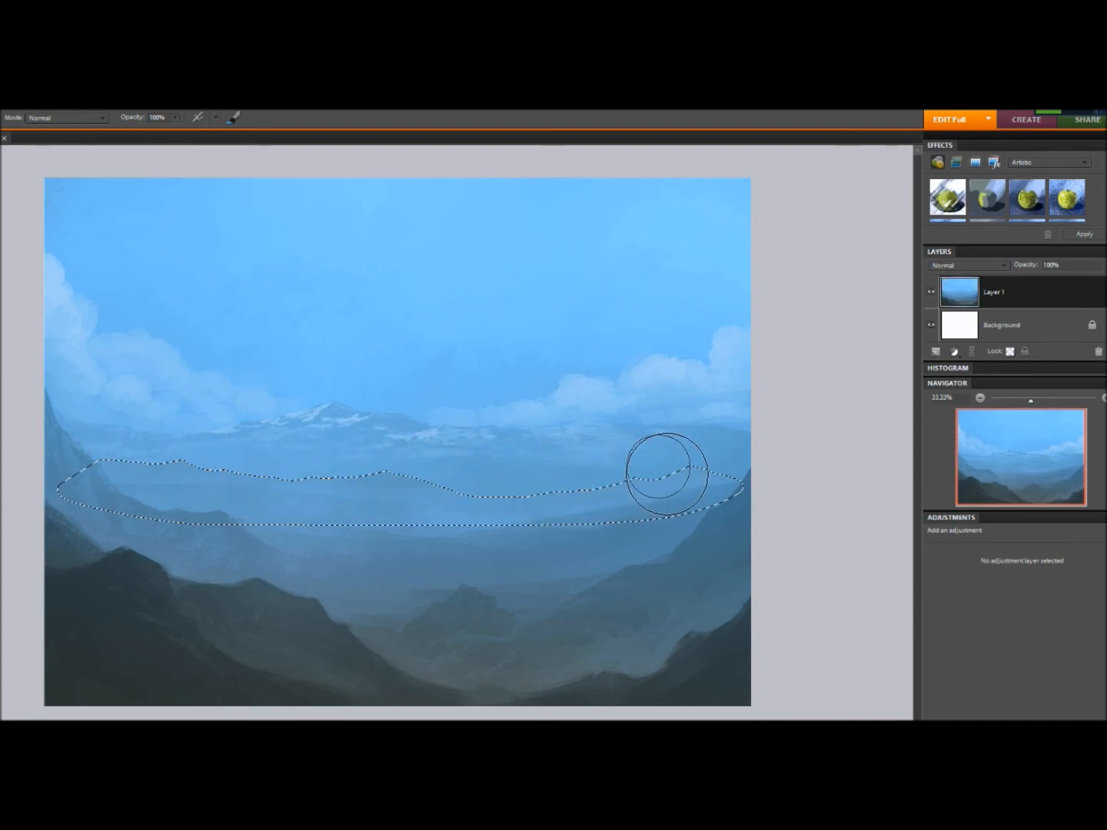
key(ctrl+d)
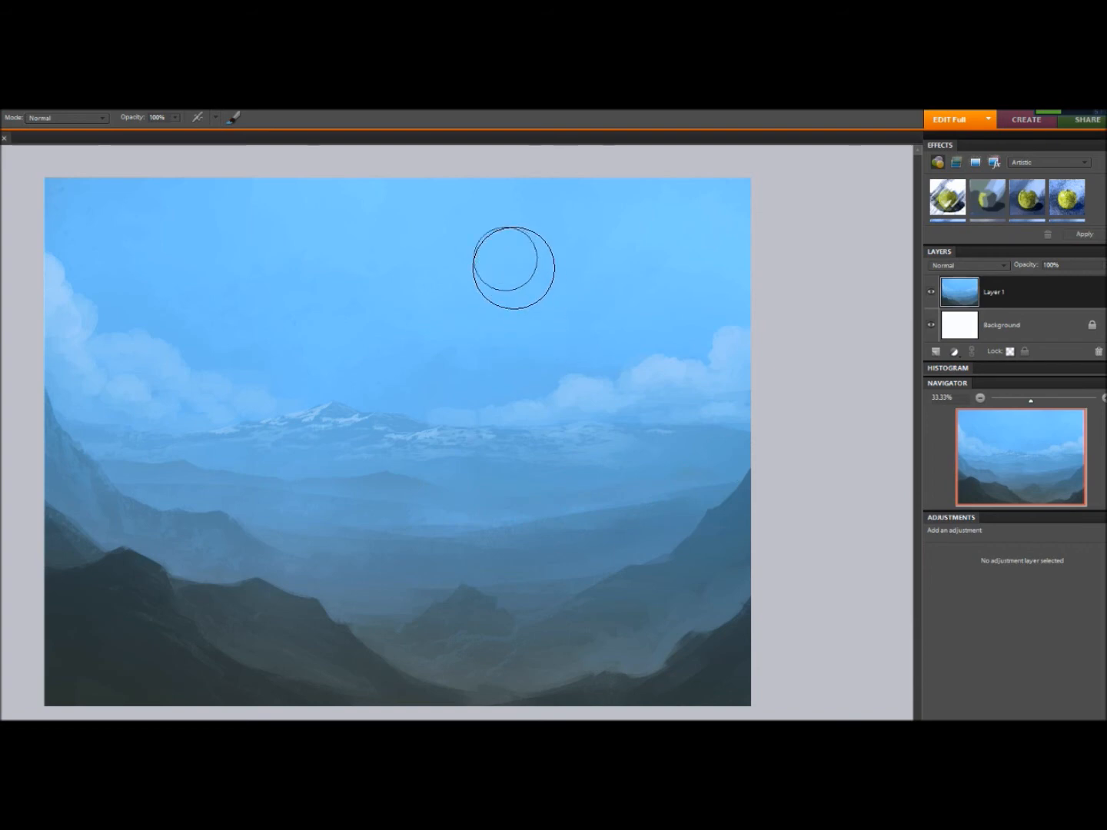
- Look through the brush presets and tilt the flattened brush tip to an angle of 14°
right_click(33, 170)
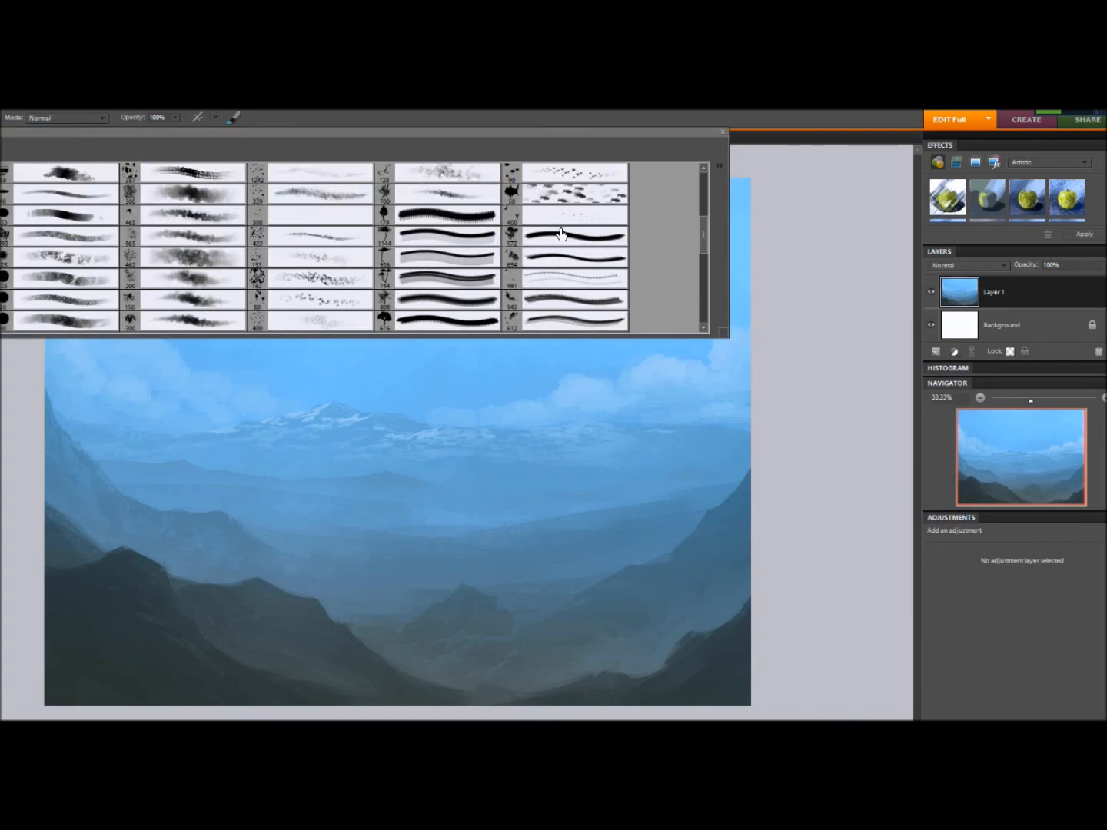
scroll(703, 248, down, 10)
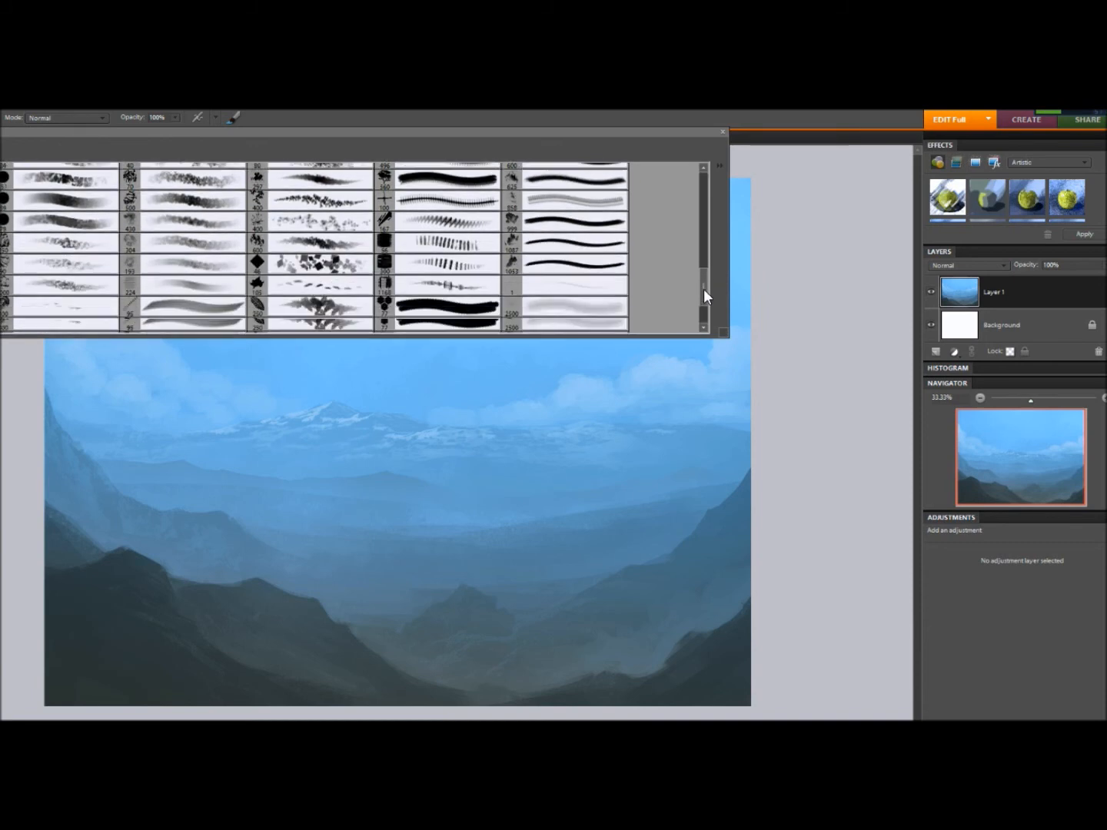
scroll(701, 281, up, 1)
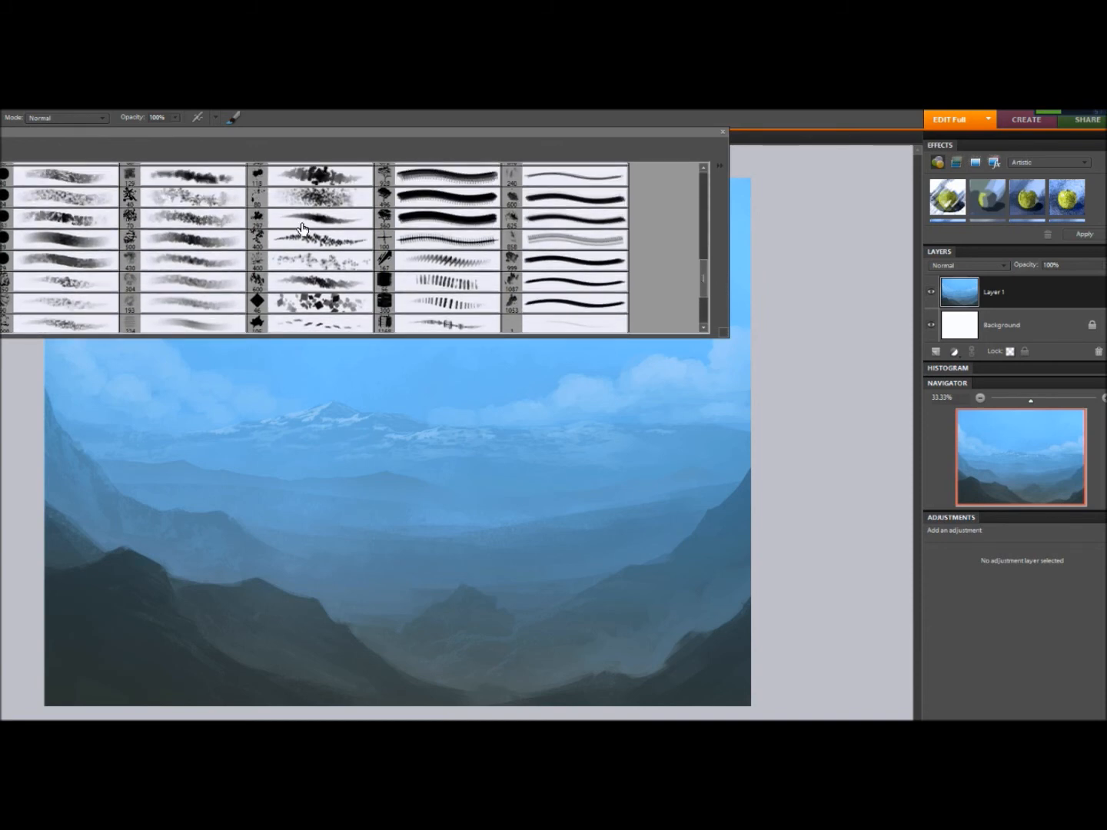
key(Escape)
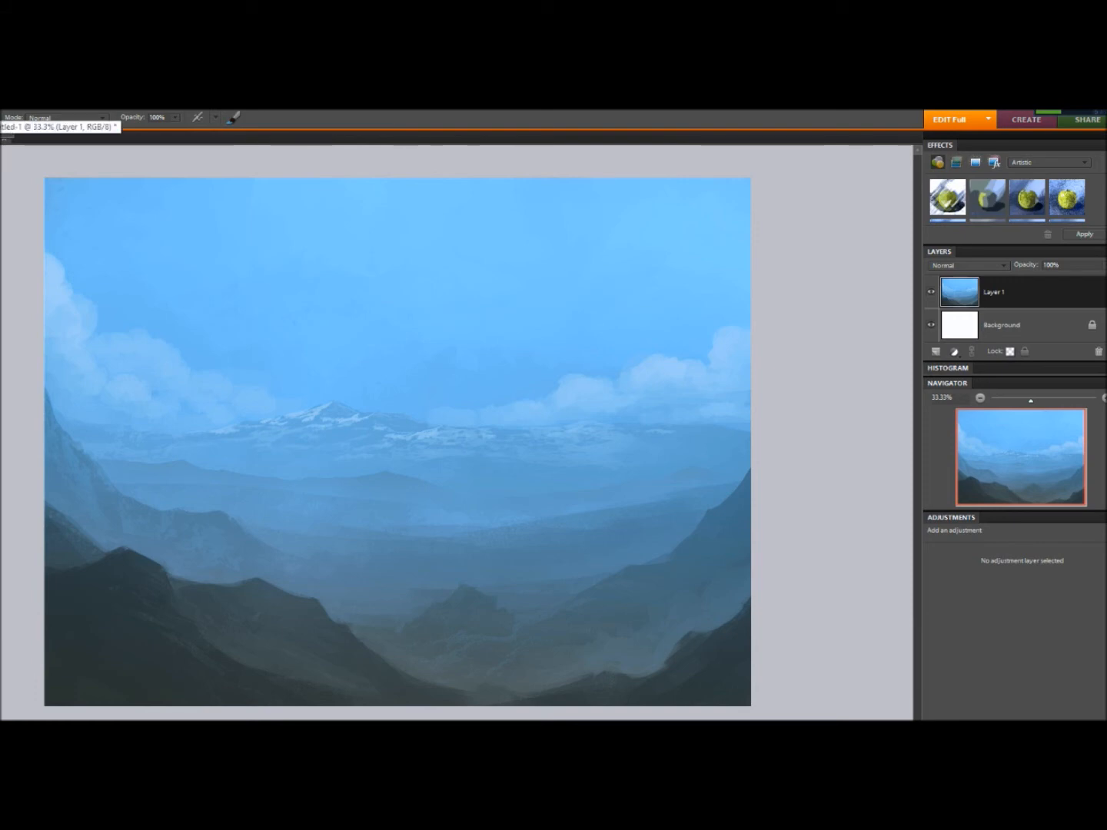
click(231, 118)
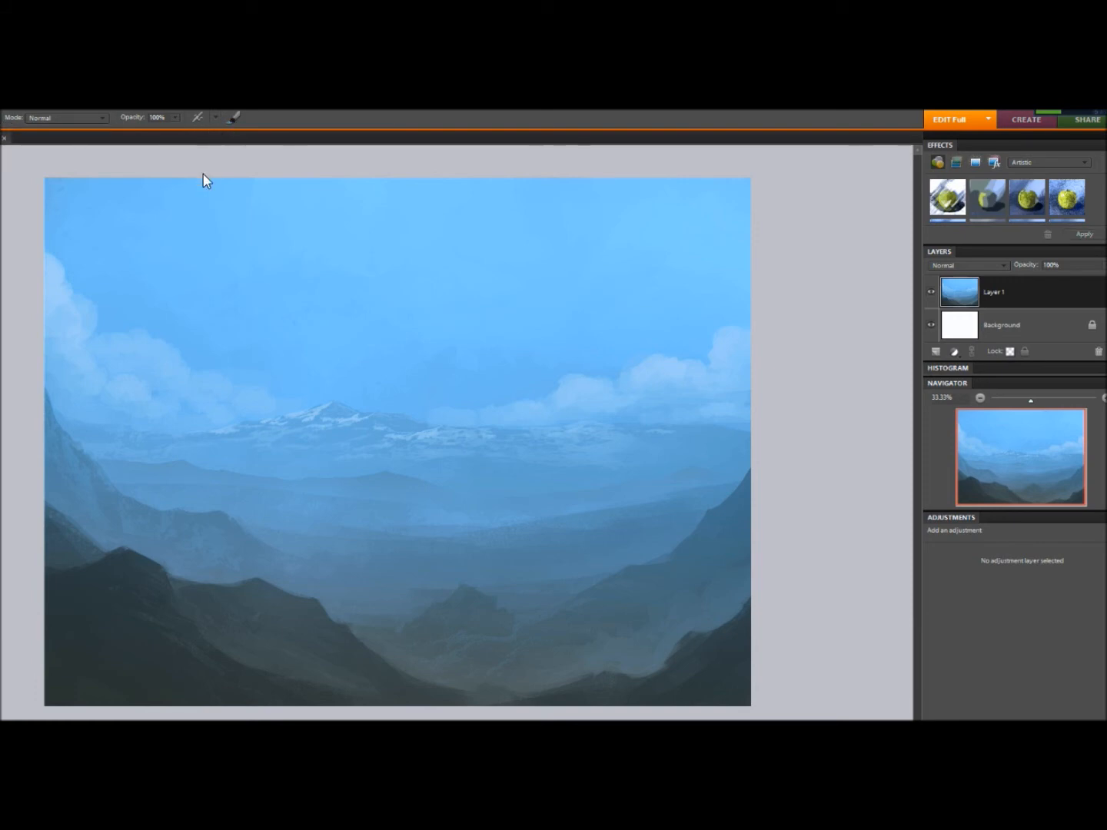
mouse_move(197, 338)
mouse_down()
mouse_move(197, 356)
mouse_move(204, 346)
mouse_up()
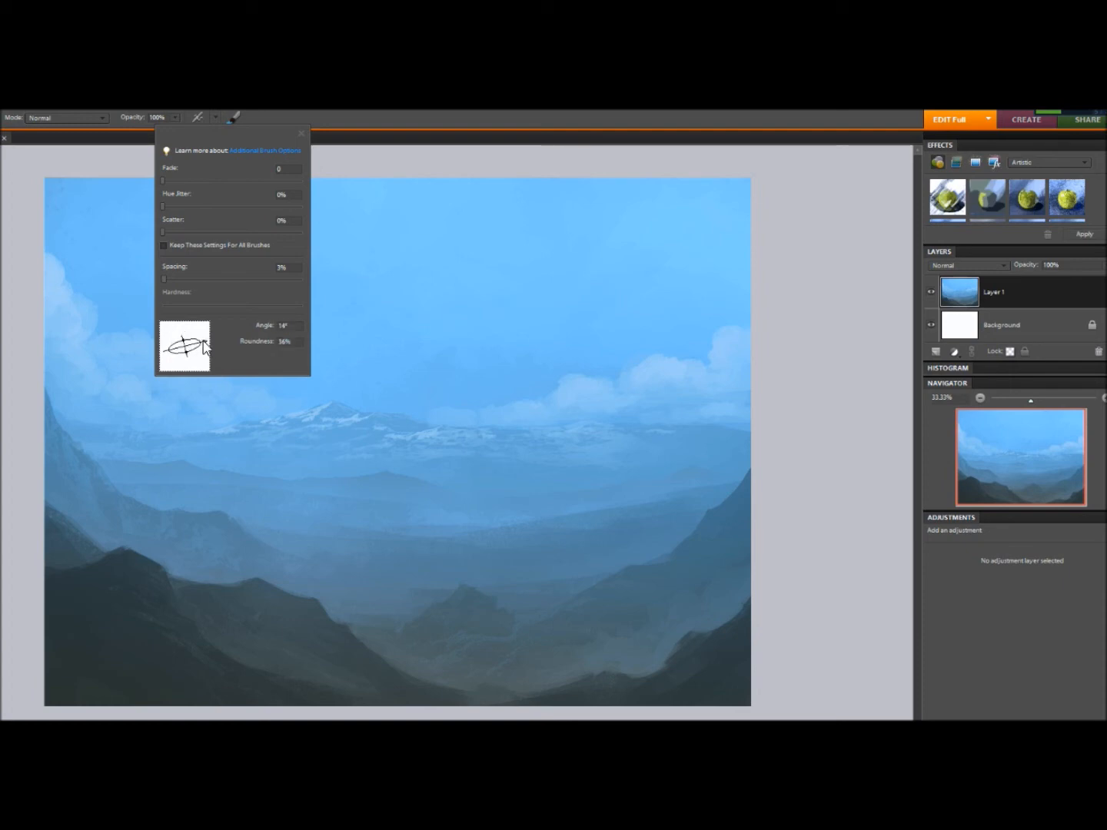
- Paint small snow highlights along the distant range and its right end, sampling the snow colour from the range
click(314, 414)
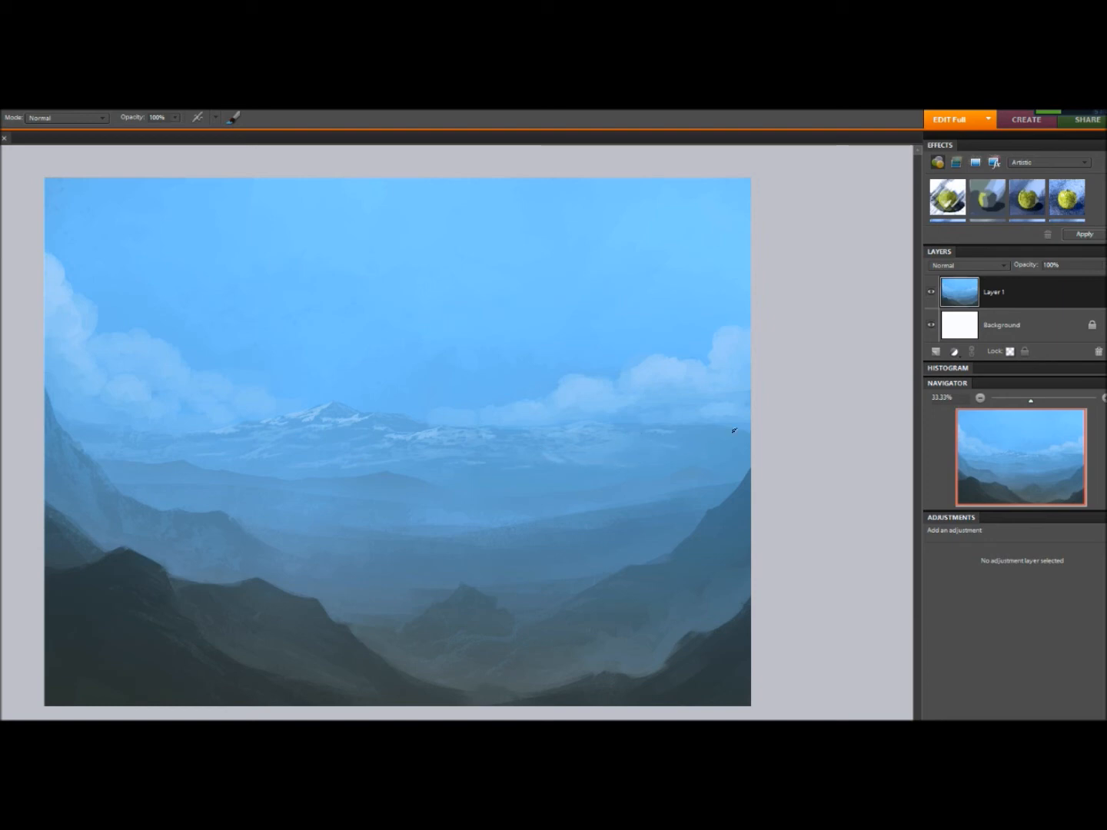
drag(695, 438, 716, 430)
drag(735, 429, 739, 423)
alt+click(577, 430)
- Flip the painted layer horizontally
click(2, 111)
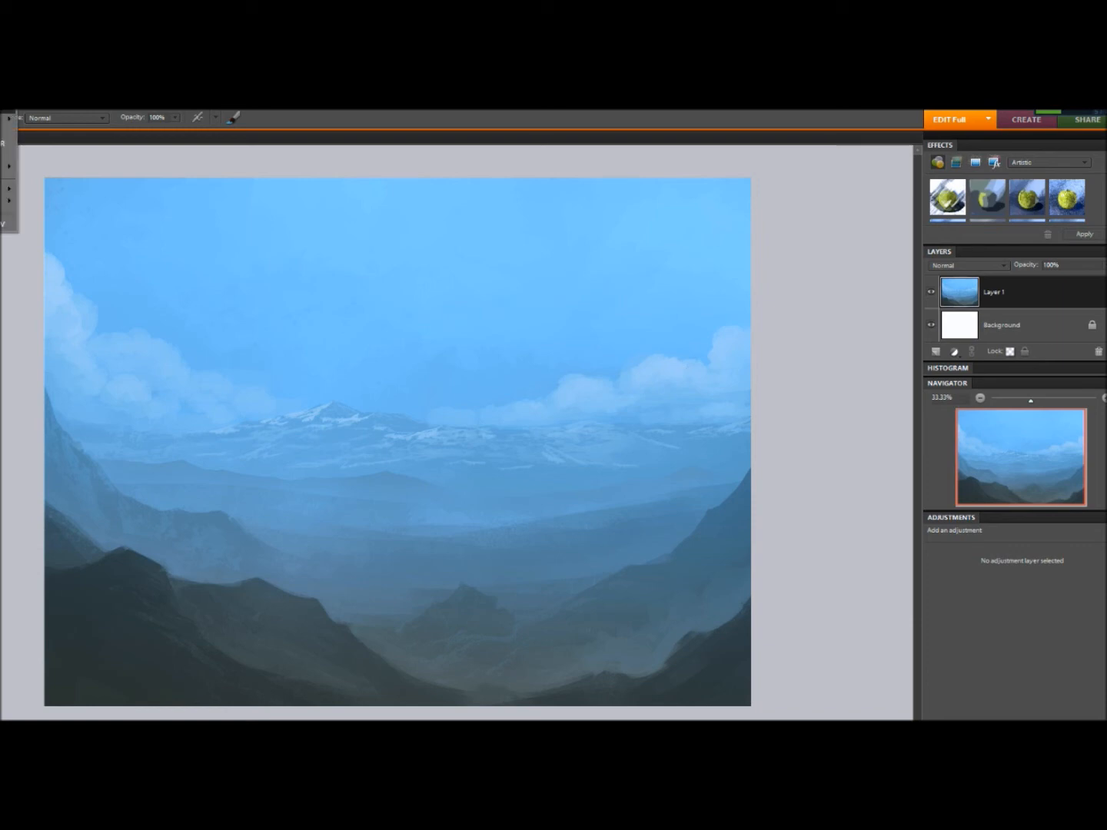
mouse_move(6, 120)
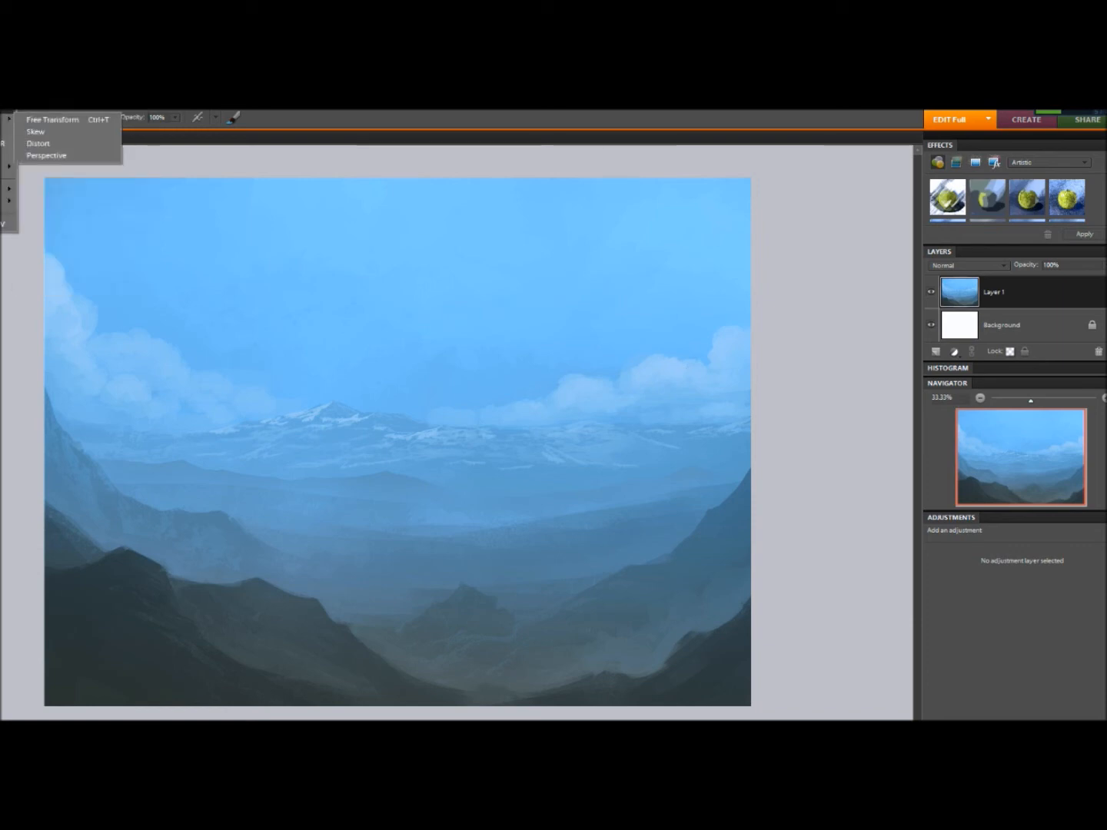
click(54, 155)
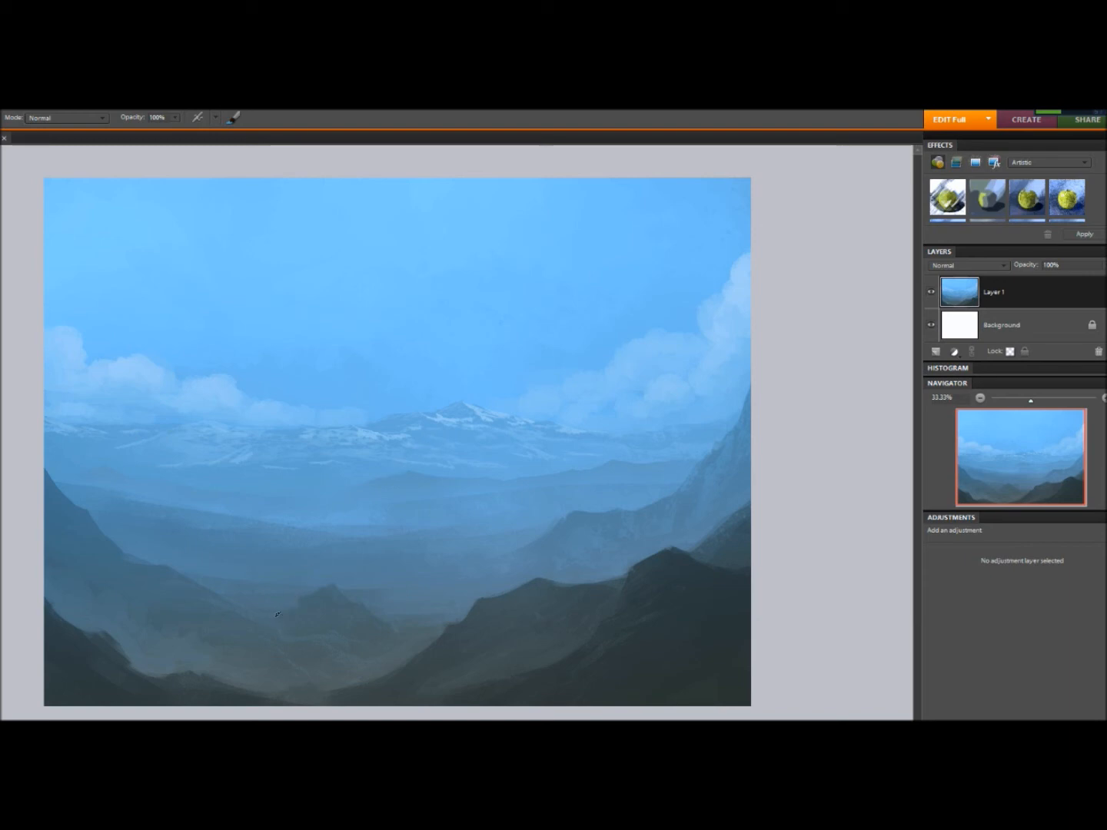
right_click(972, 297)
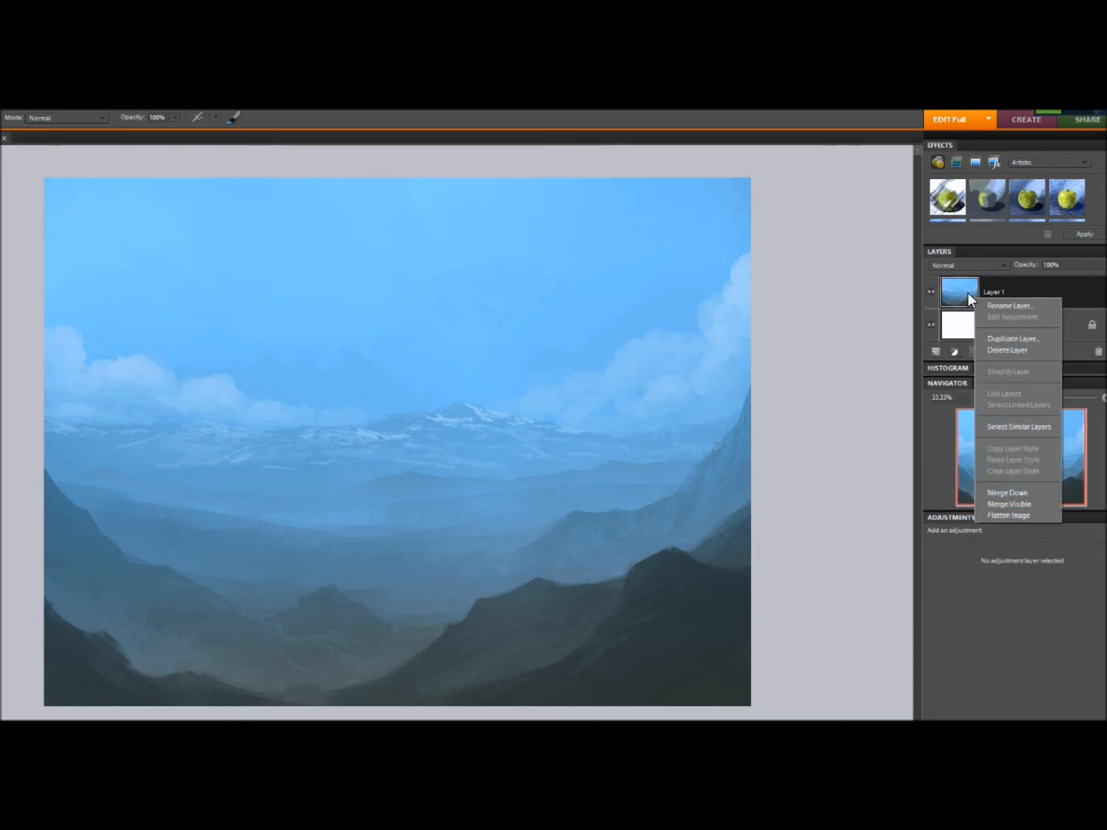
click(855, 432)
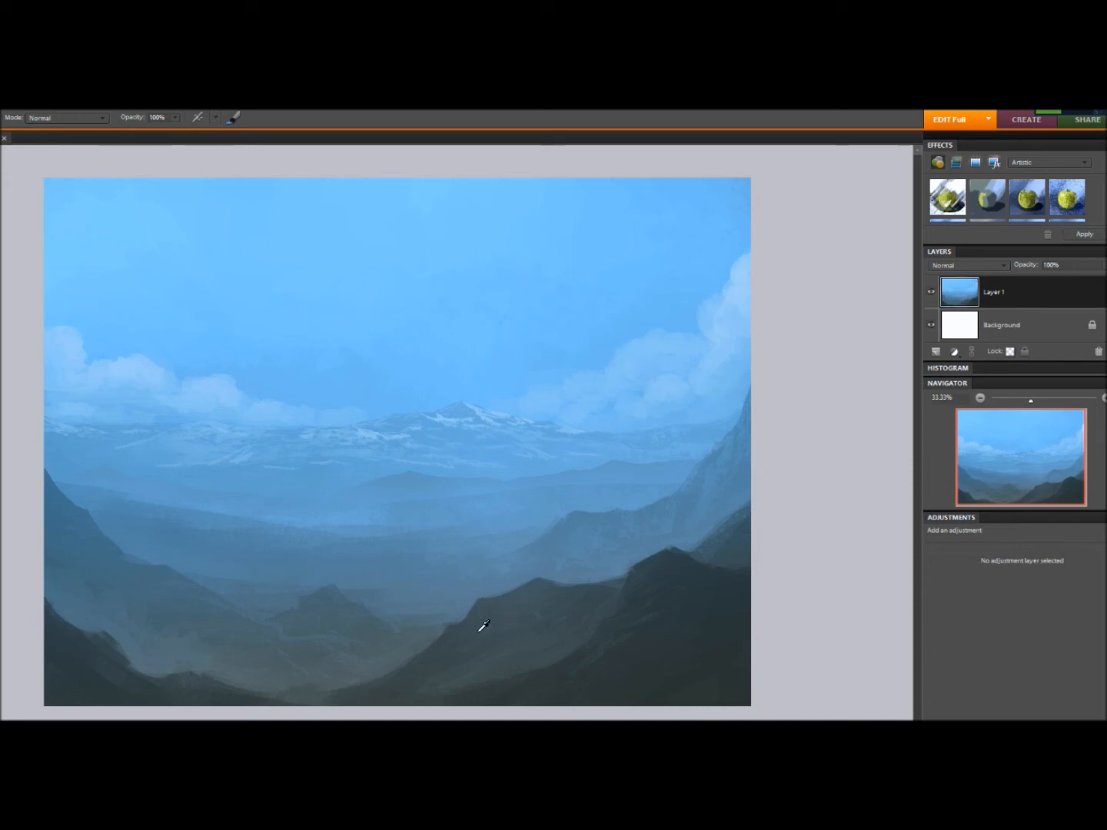
- Add a new layer above the painting and set the foreground colour to muted green #6fa47e
scroll(444, 564, down, 1)
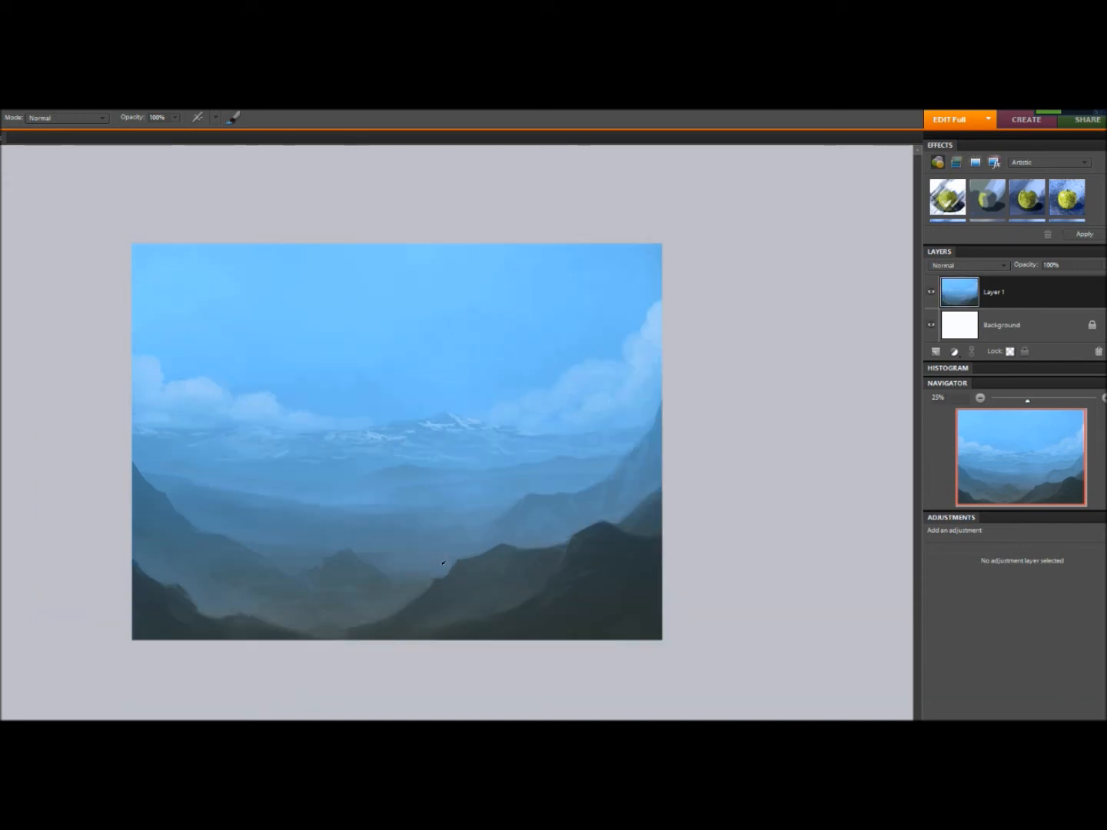
scroll(443, 564, up, 1)
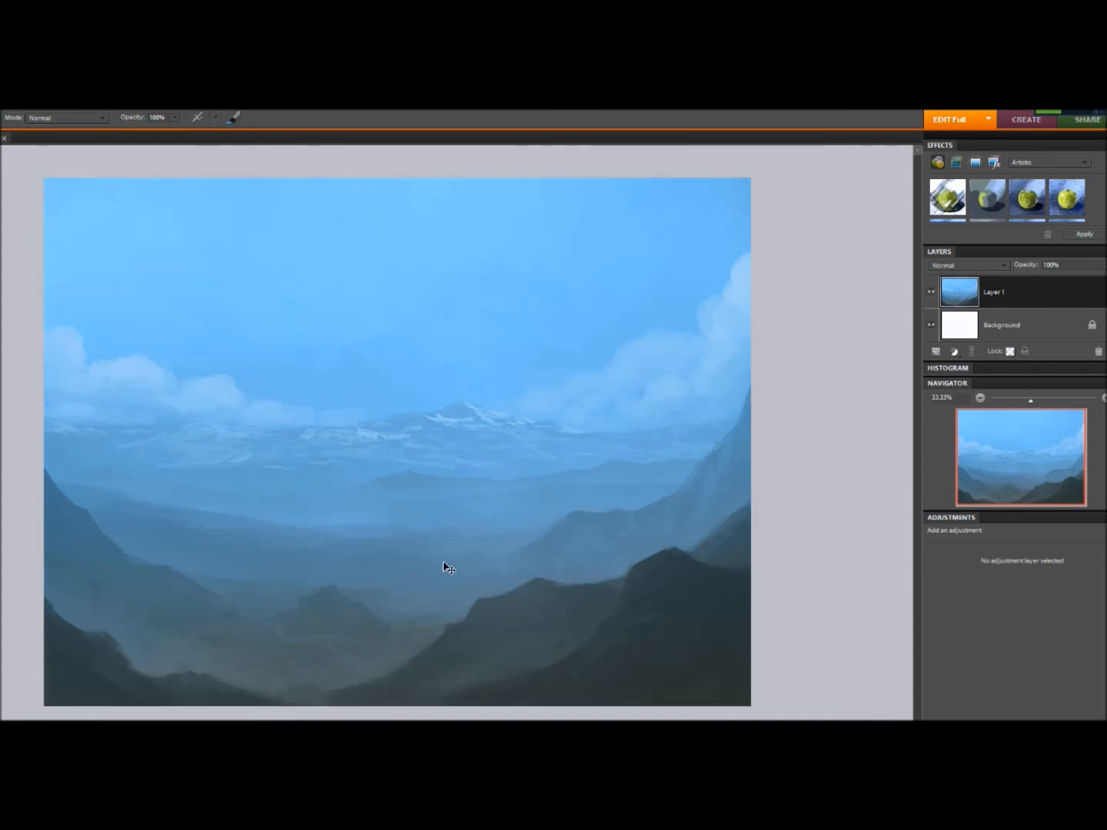
scroll(447, 566, down, 1)
click(935, 351)
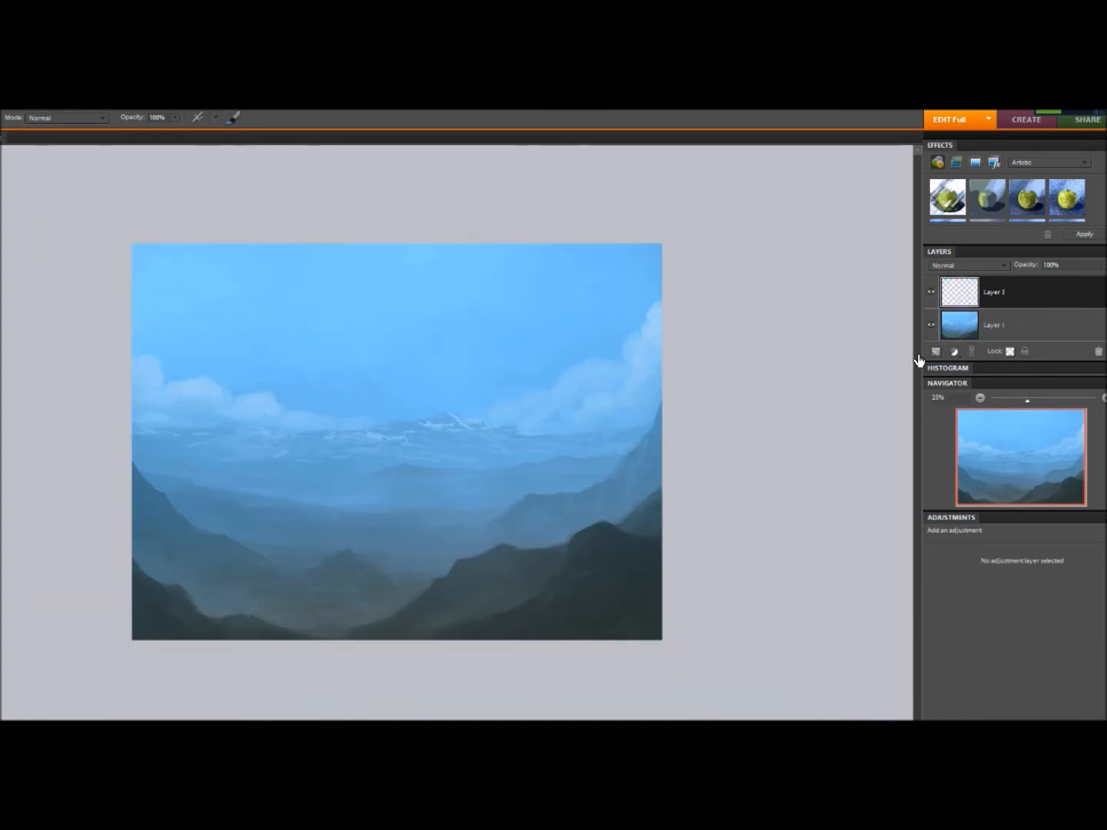
click(1, 510)
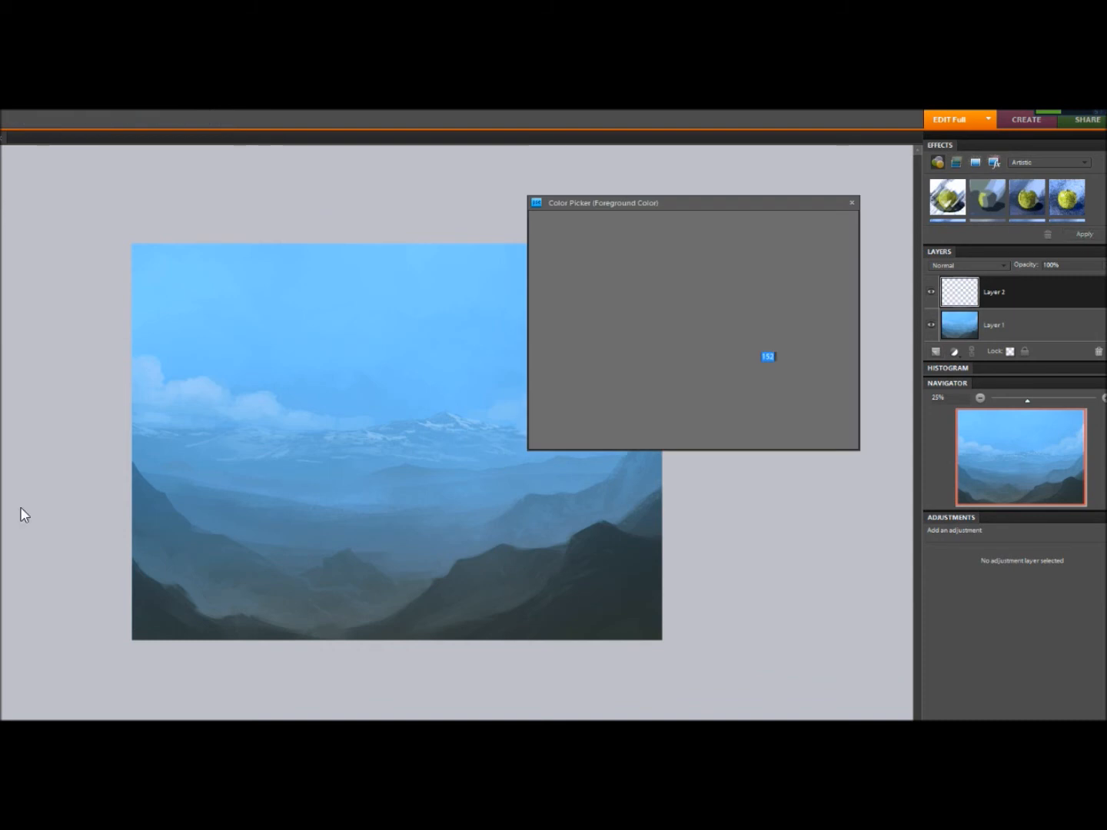
click(723, 376)
mouse_move(724, 378)
mouse_down()
mouse_move(723, 388)
mouse_move(717, 363)
mouse_up()
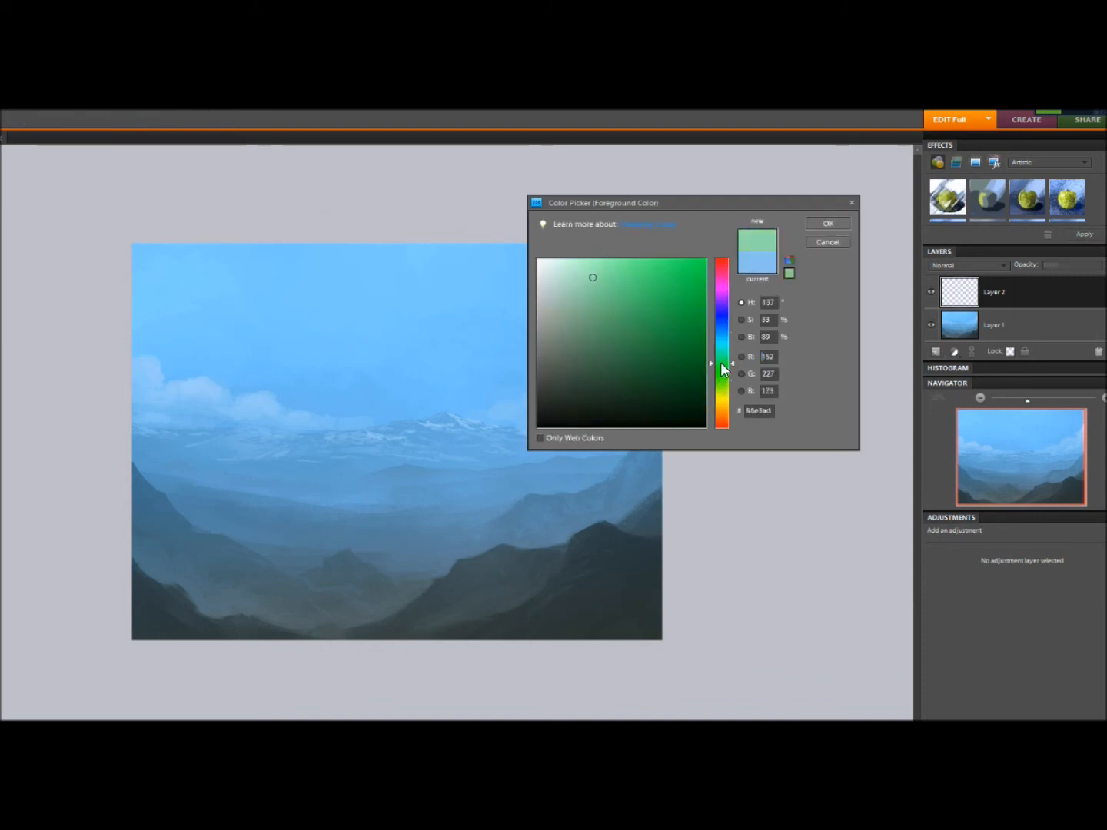
drag(599, 322, 591, 319)
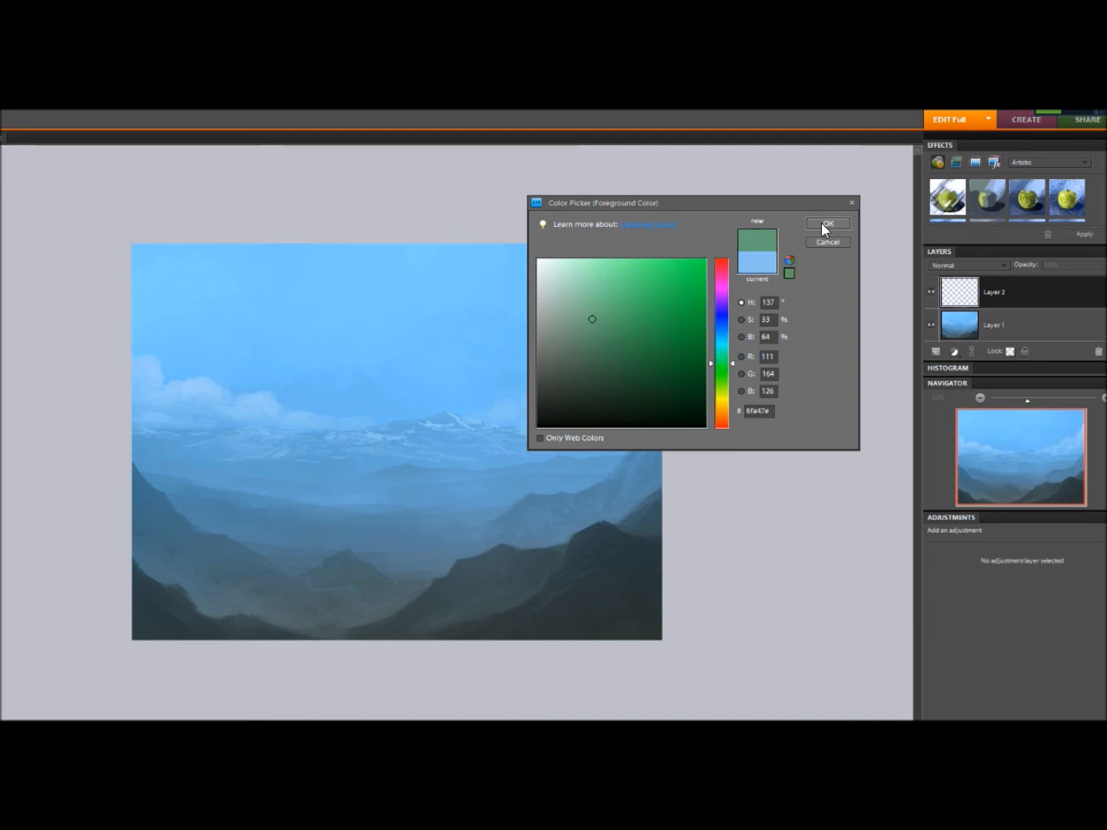
key(Return)
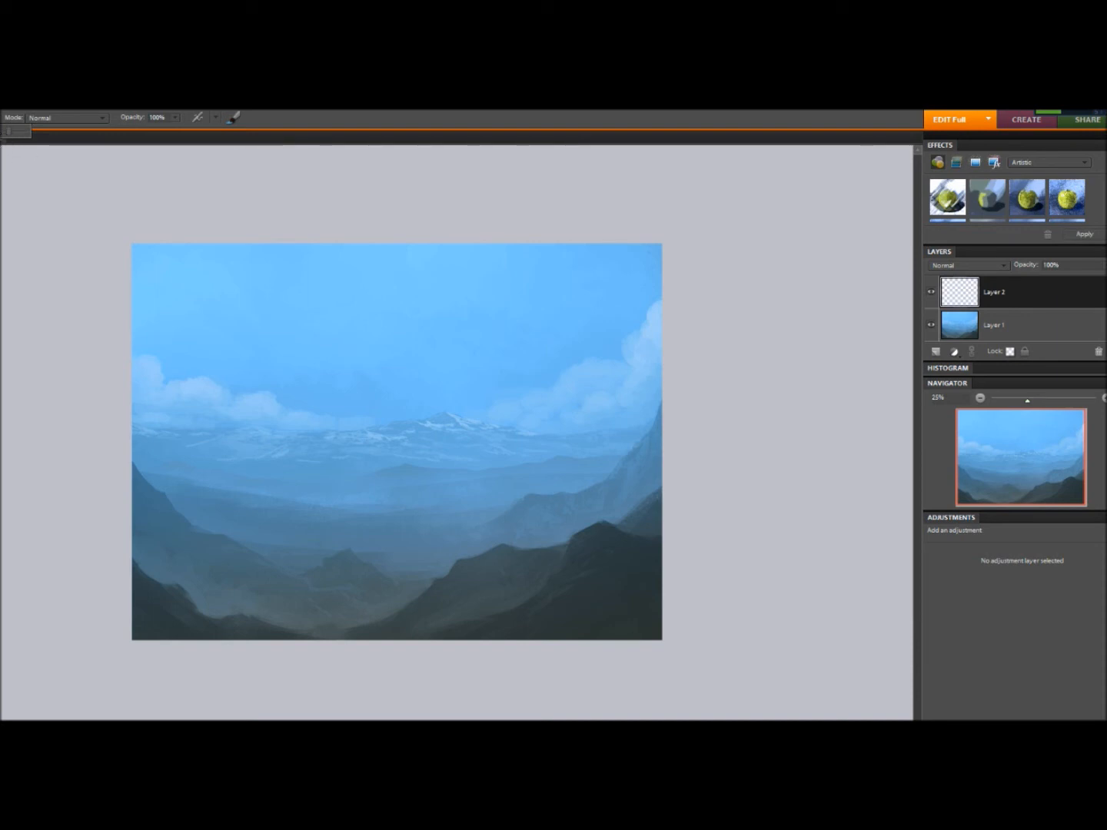
- Tilt the brush tip downward to the right by about 34° and reduce the brush size
click(233, 117)
drag(205, 346, 206, 364)
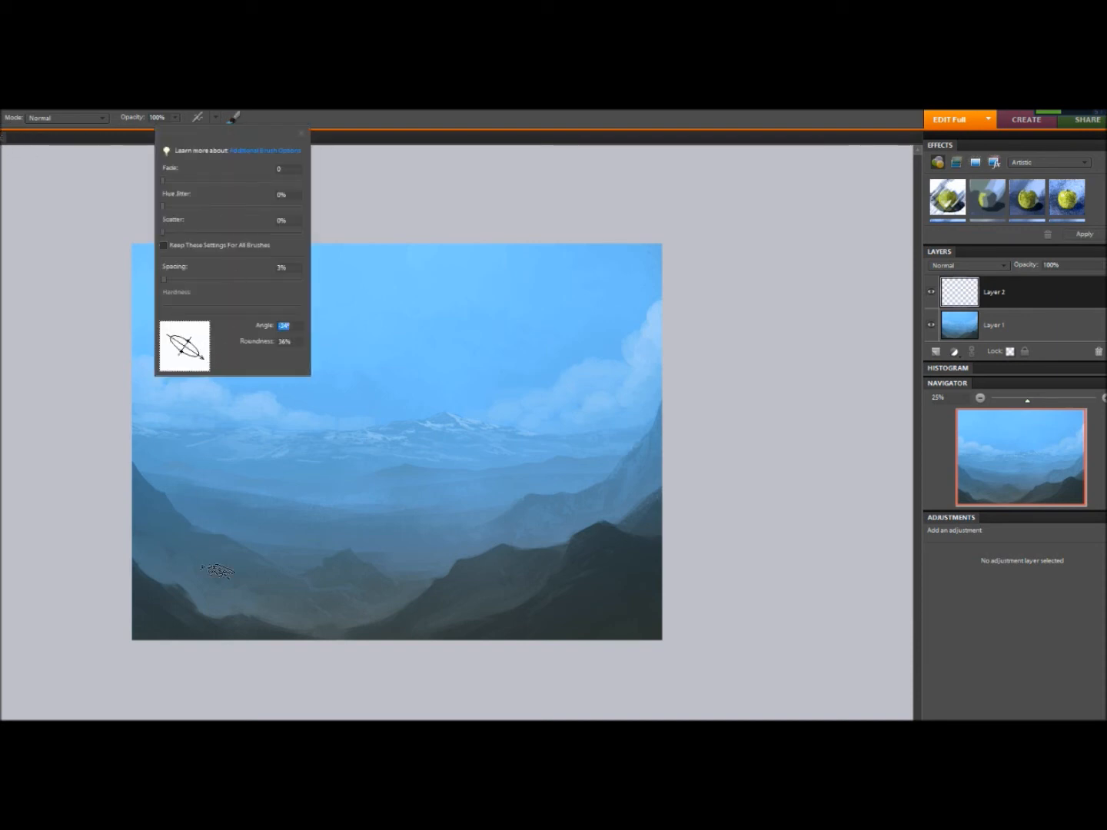
click(4, 123)
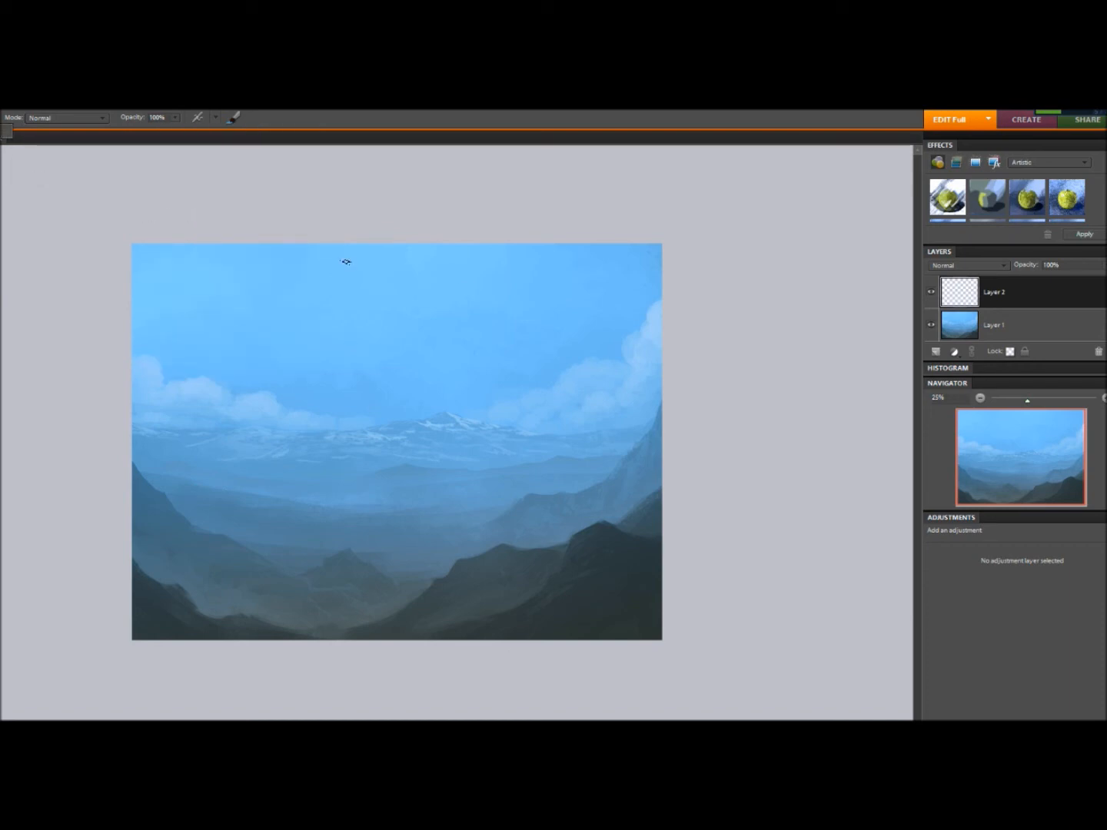
- Undo the test stroke on the lower-left rock and choose a darker, greyer green as the foreground colour
drag(187, 594, 182, 587)
key(ctrl+z)
click(3, 490)
click(577, 349)
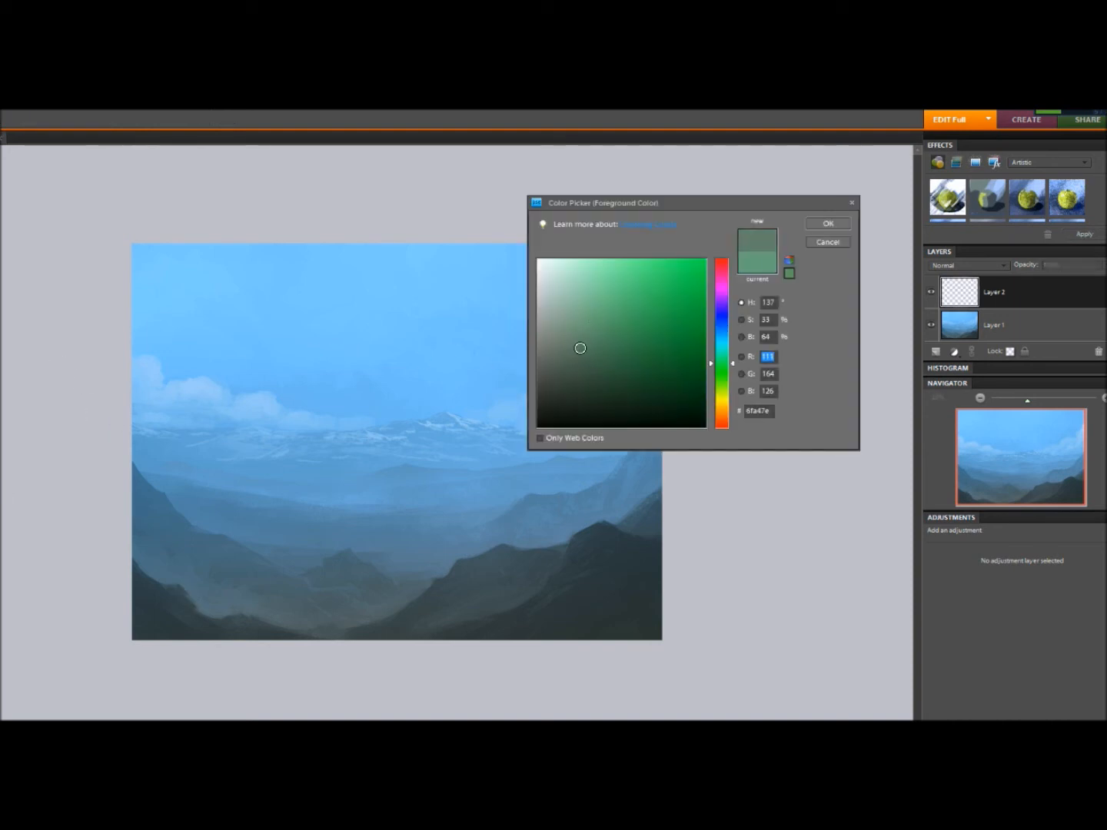
click(824, 224)
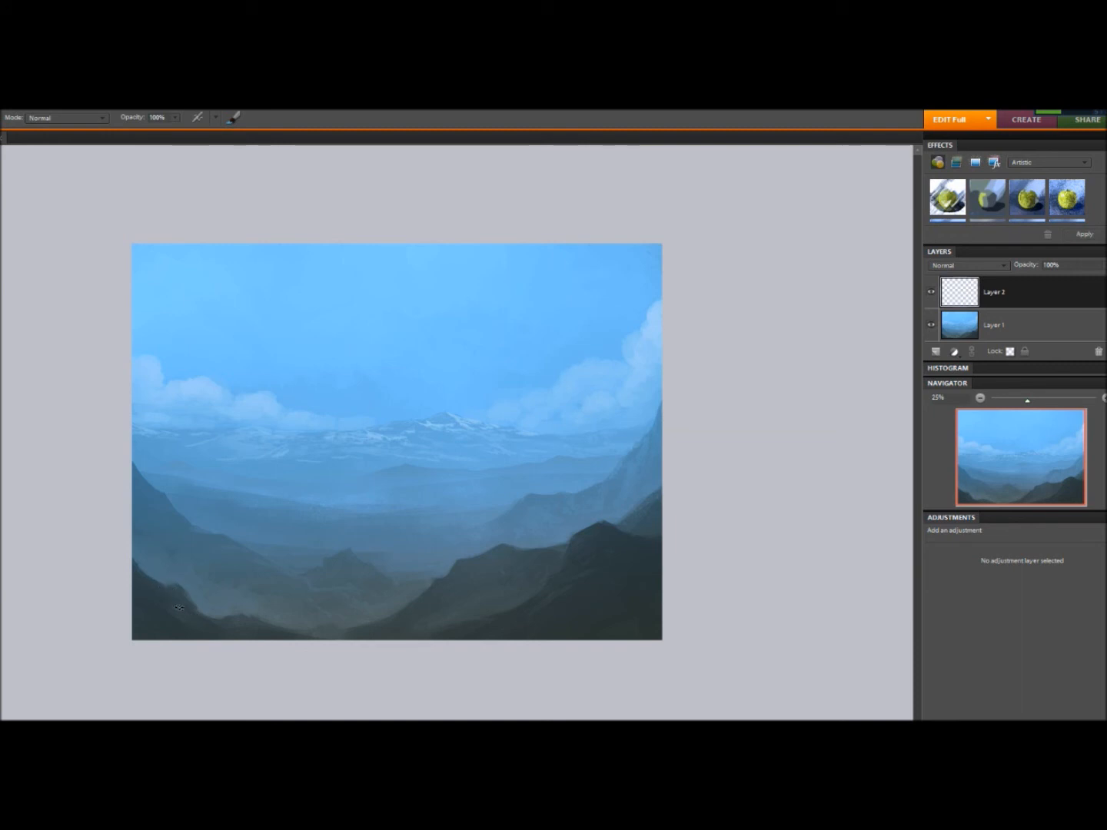
- Flatten the brush tip to 60% roundness with its long axis tilted downward to the right
click(232, 120)
drag(187, 342, 193, 335)
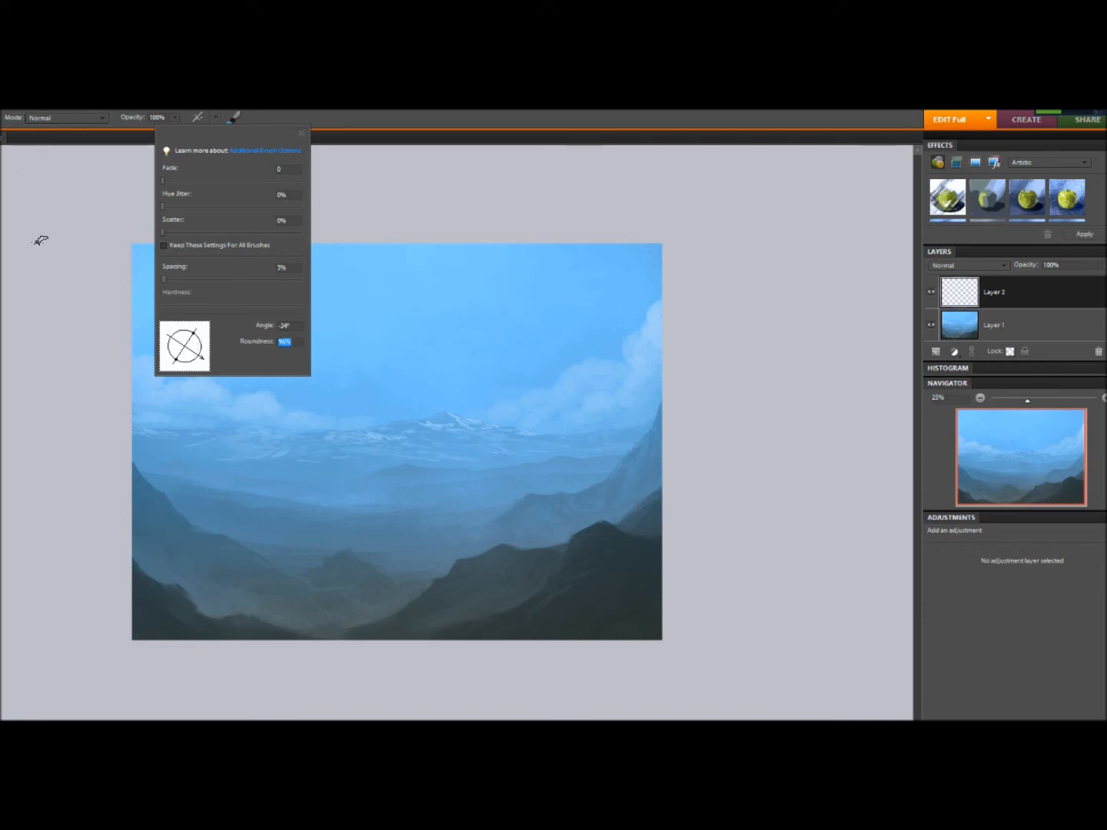
key(Return)
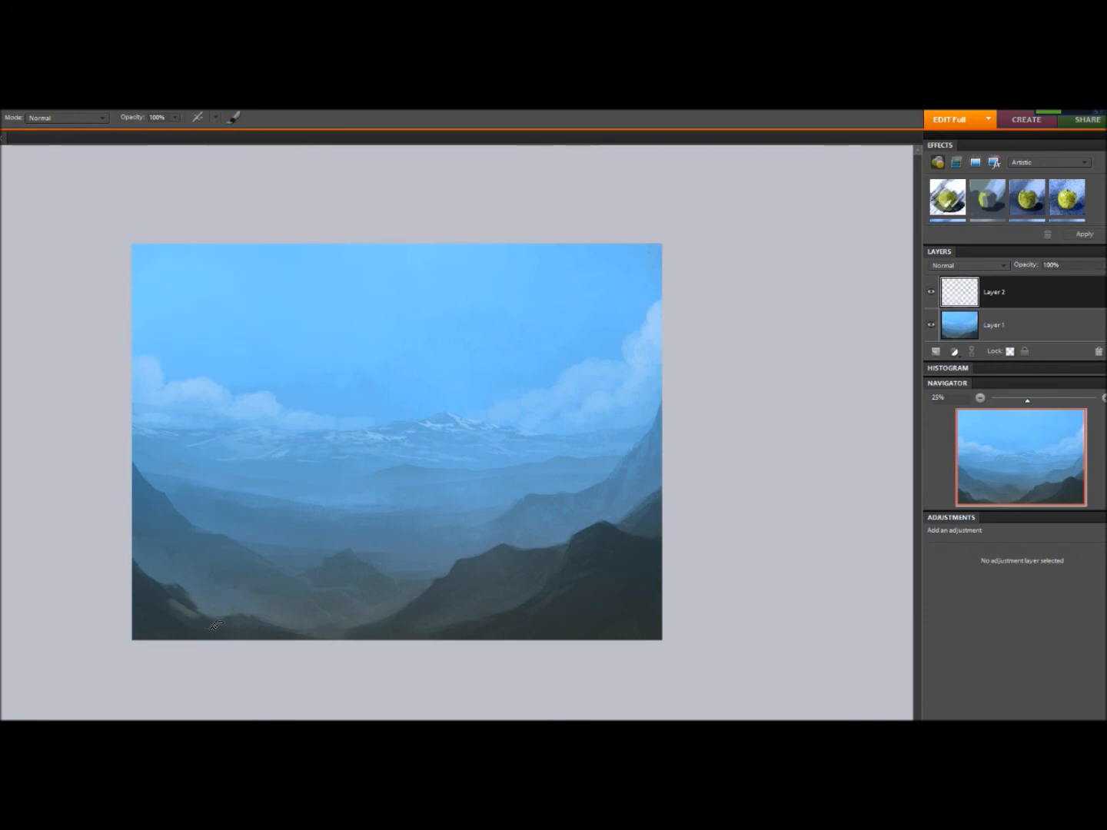
click(236, 120)
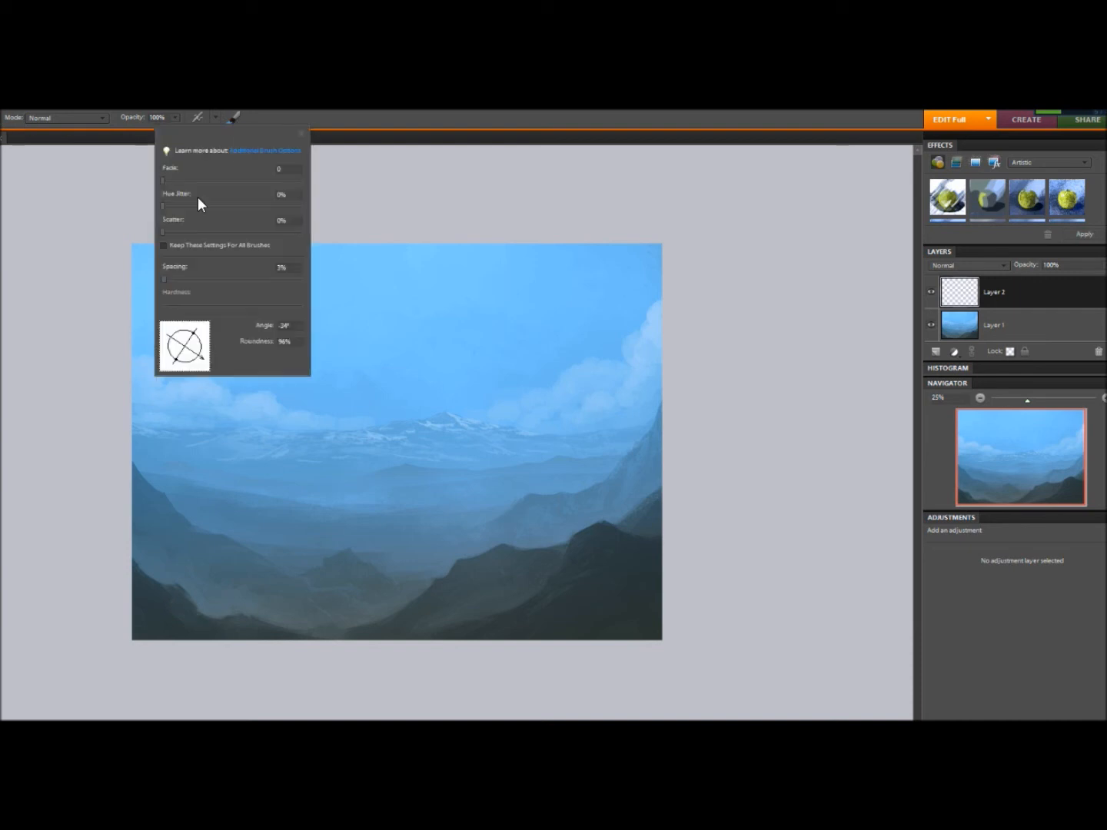
mouse_move(178, 355)
mouse_down()
mouse_move(207, 359)
mouse_move(187, 353)
mouse_up()
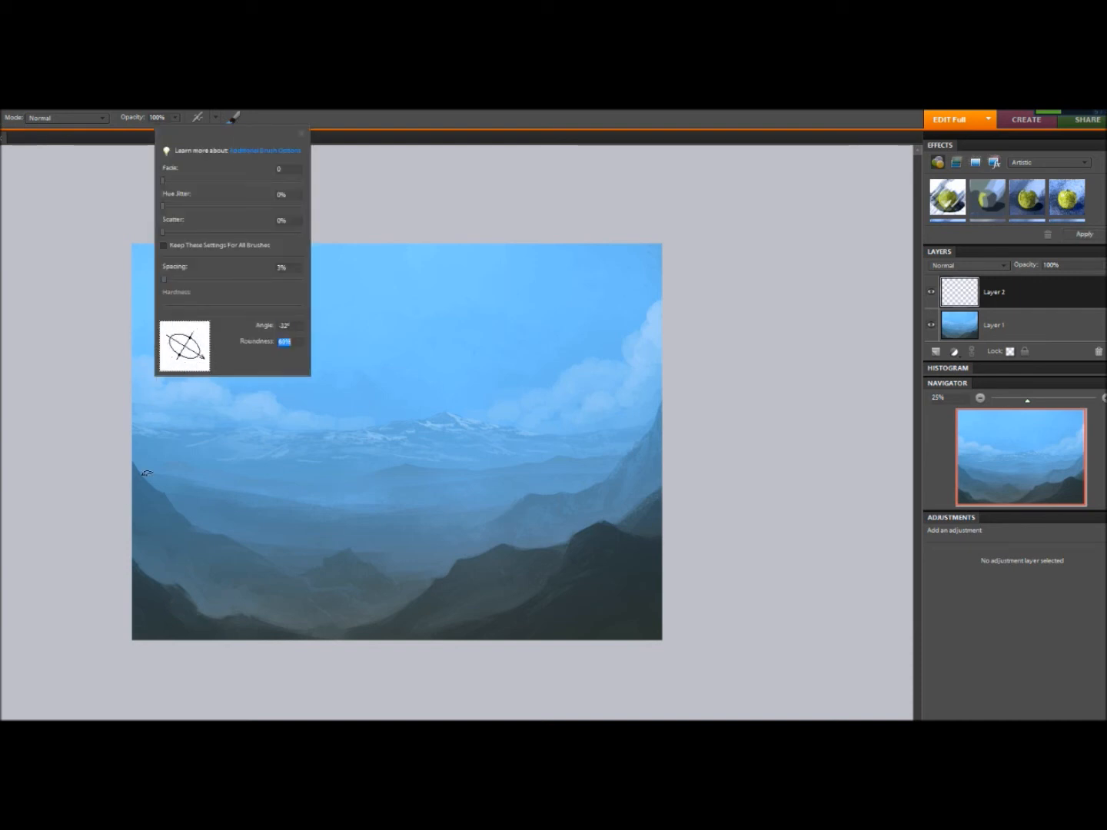
click(122, 504)
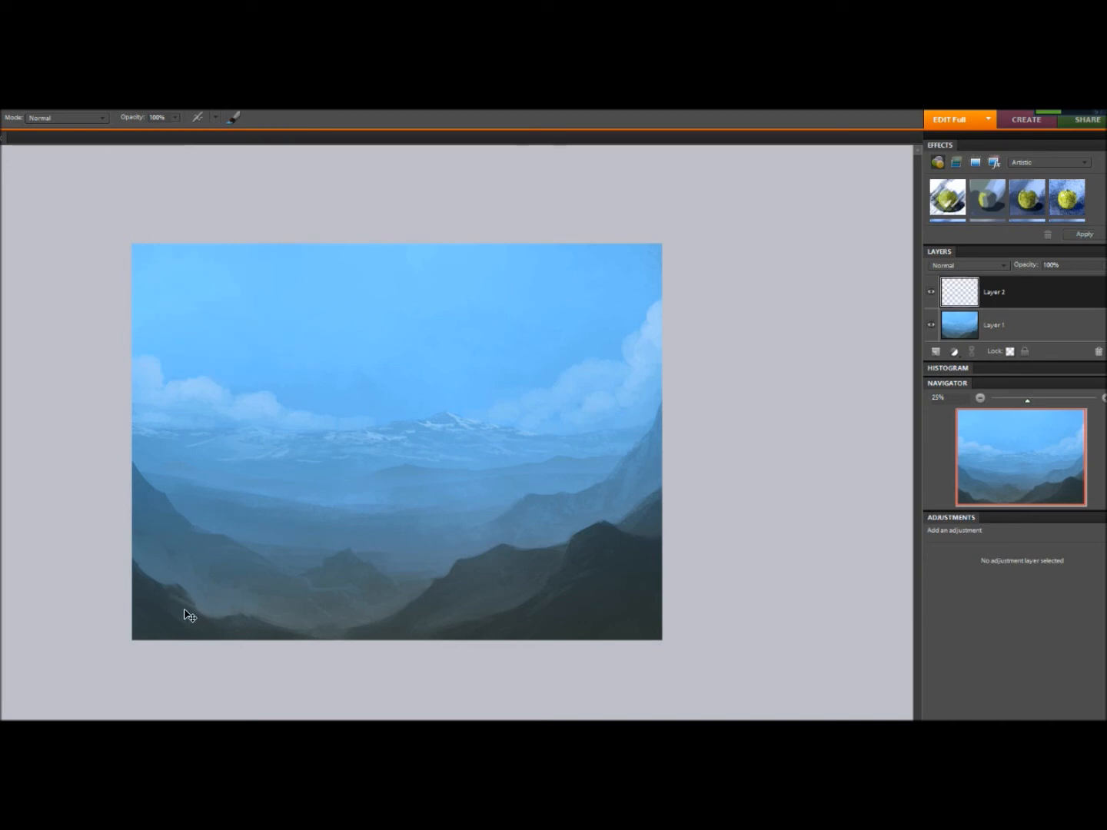
- Paint muted green grass strokes down the slope and across the face of the lower-left dark hill
drag(184, 610, 215, 624)
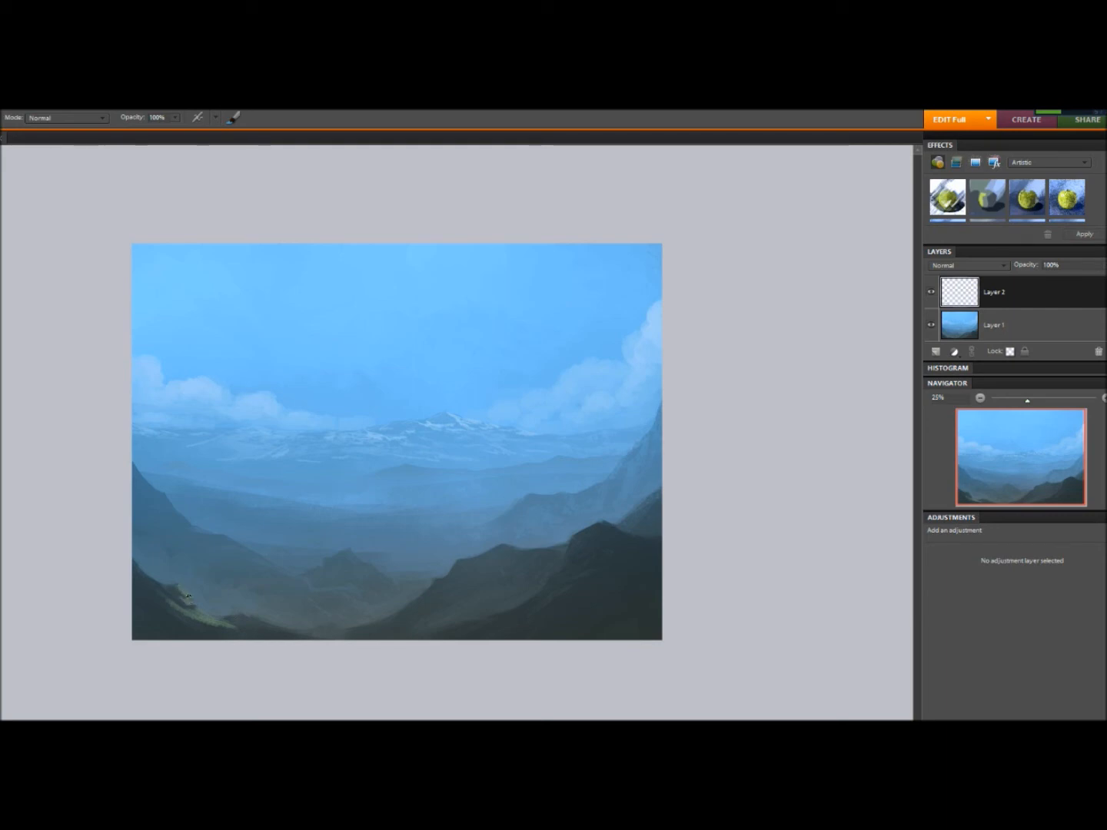
drag(180, 585, 190, 601)
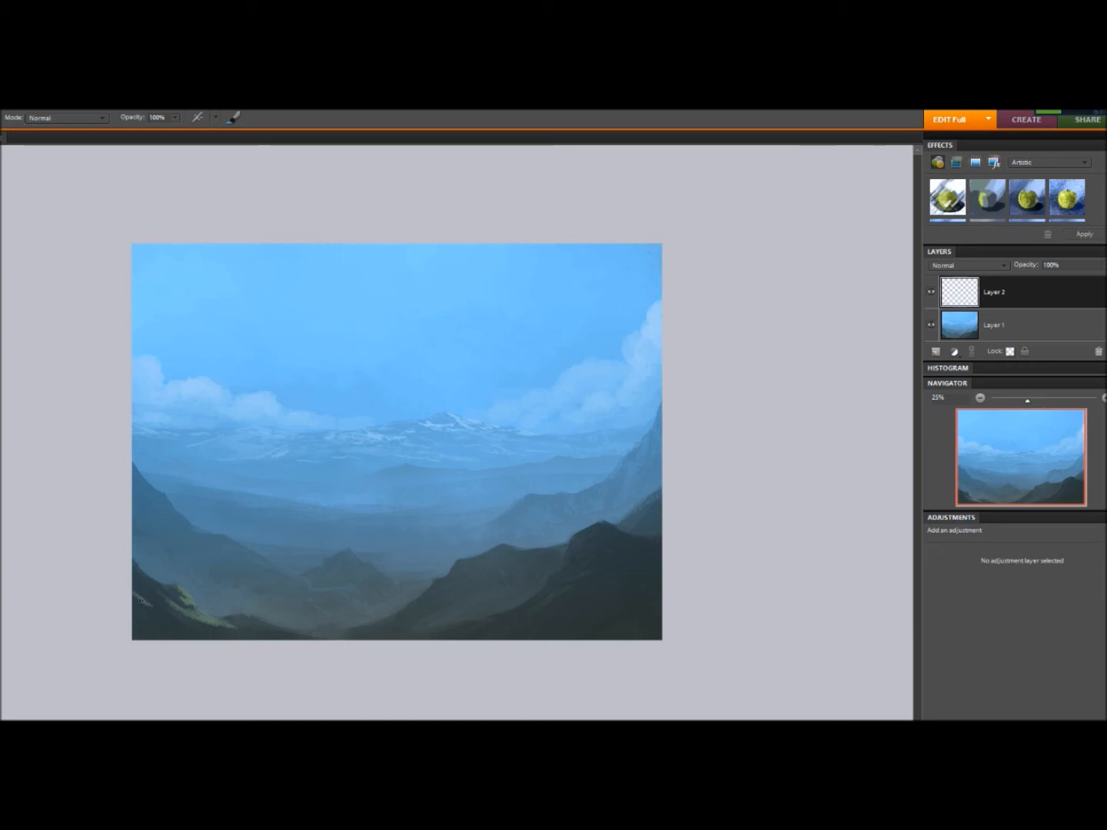
drag(184, 619, 152, 605)
- Choose a different brush preset and paint green along the low ridge at the foot of the left hill
click(1, 117)
drag(703, 276, 705, 181)
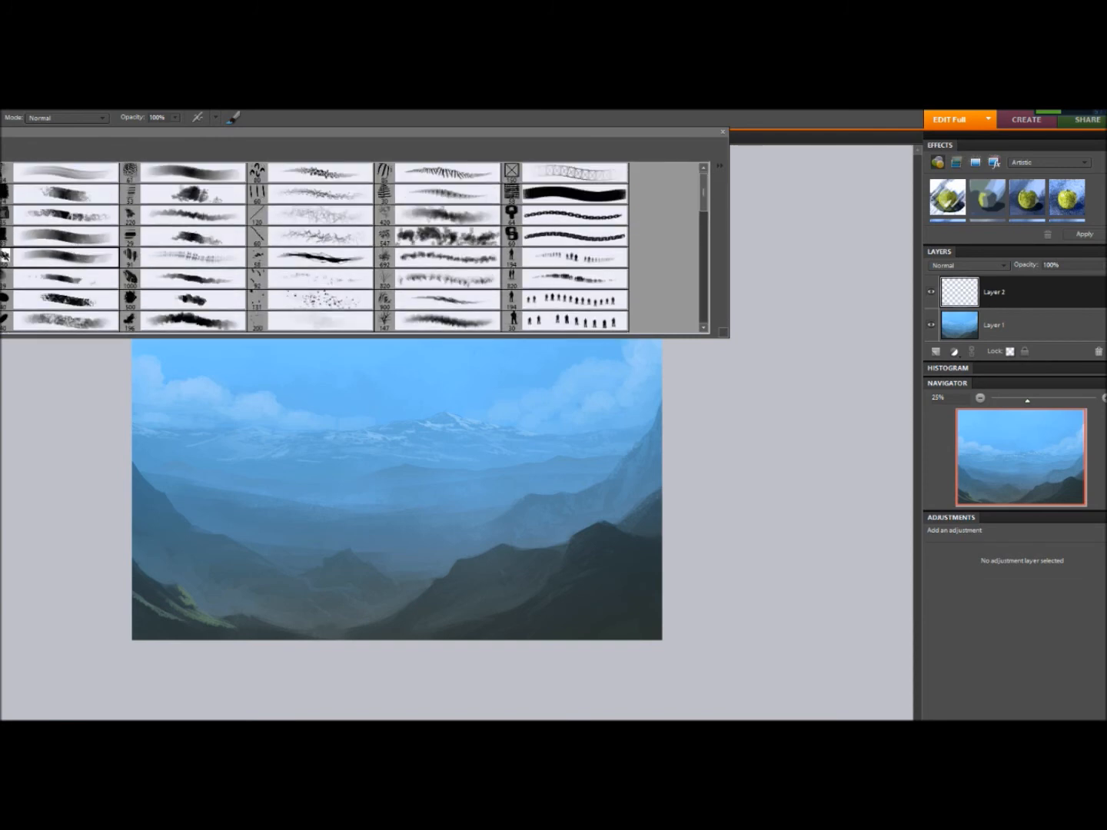
double_click(79, 252)
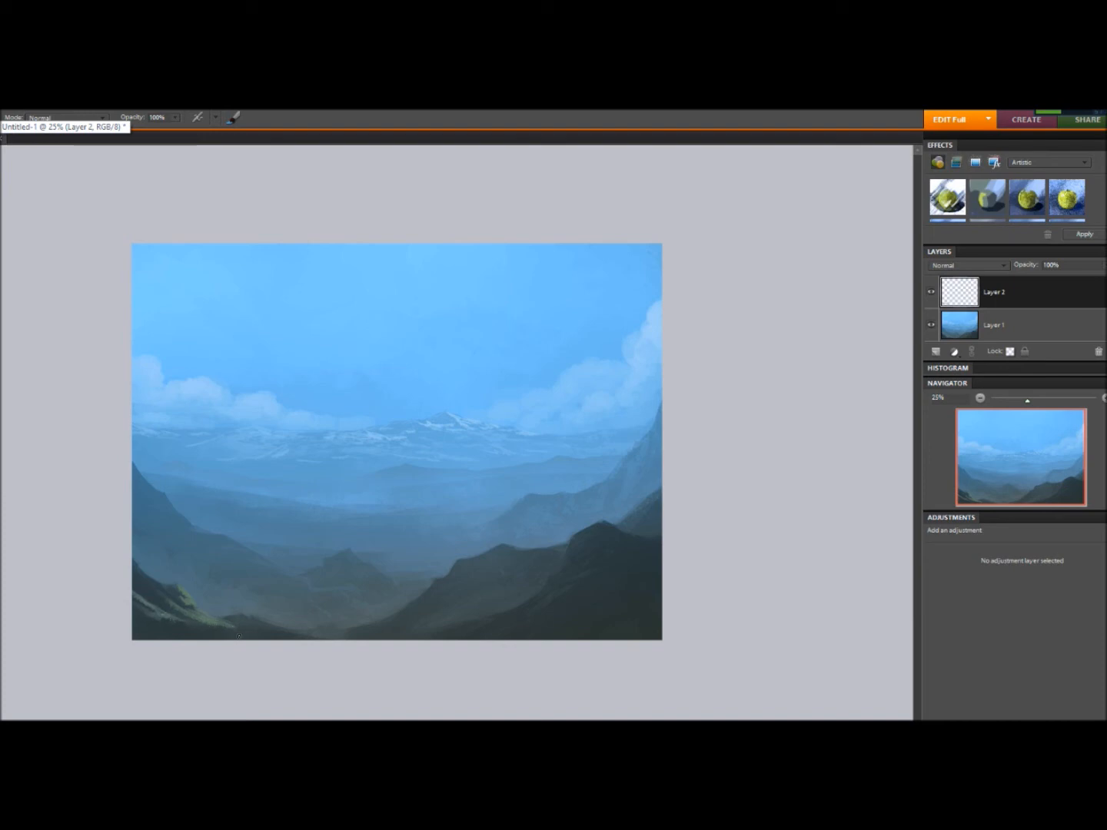
drag(245, 619, 289, 636)
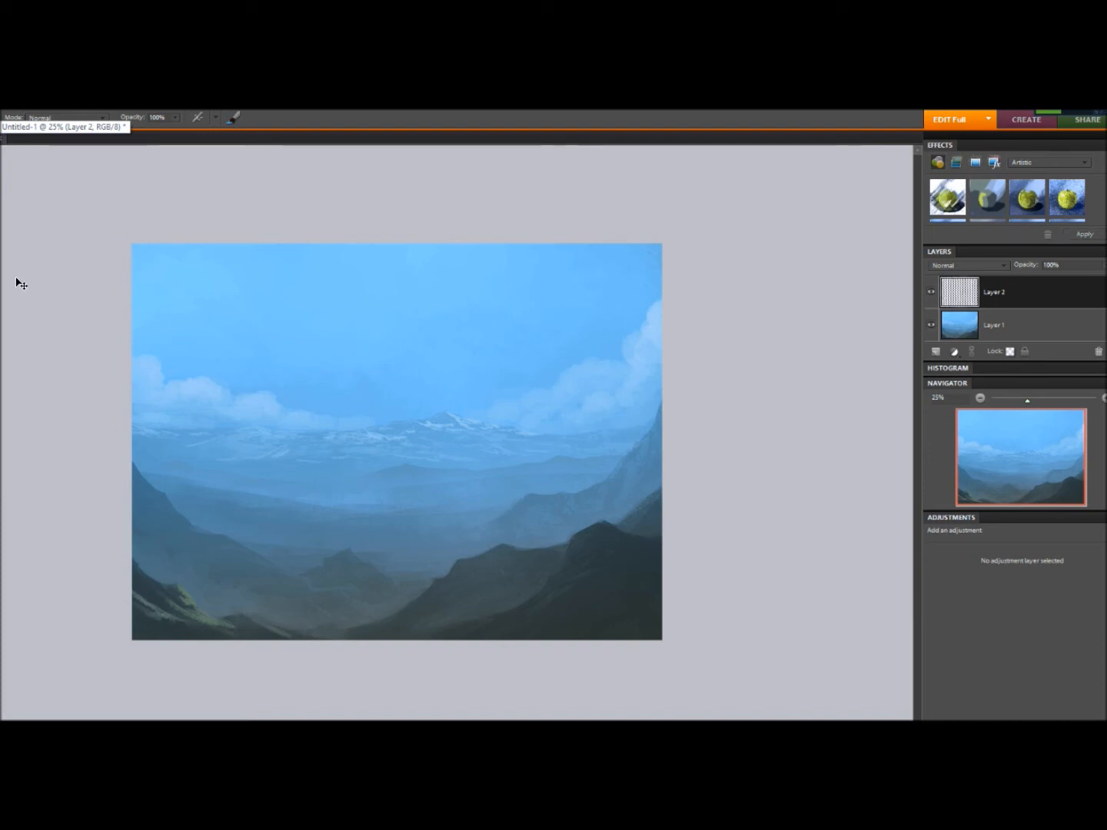
- Set the foreground colour to dark muted green #52685a
click(3, 500)
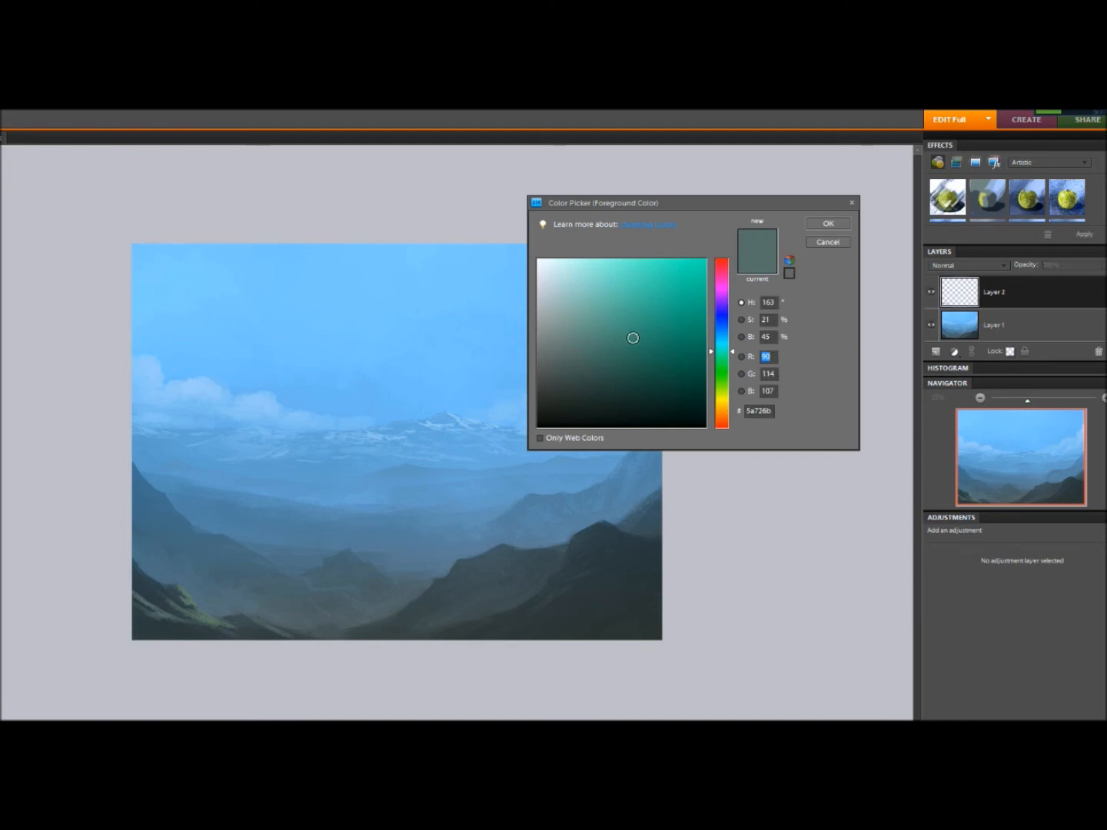
drag(719, 358, 718, 361)
drag(593, 348, 577, 358)
click(816, 227)
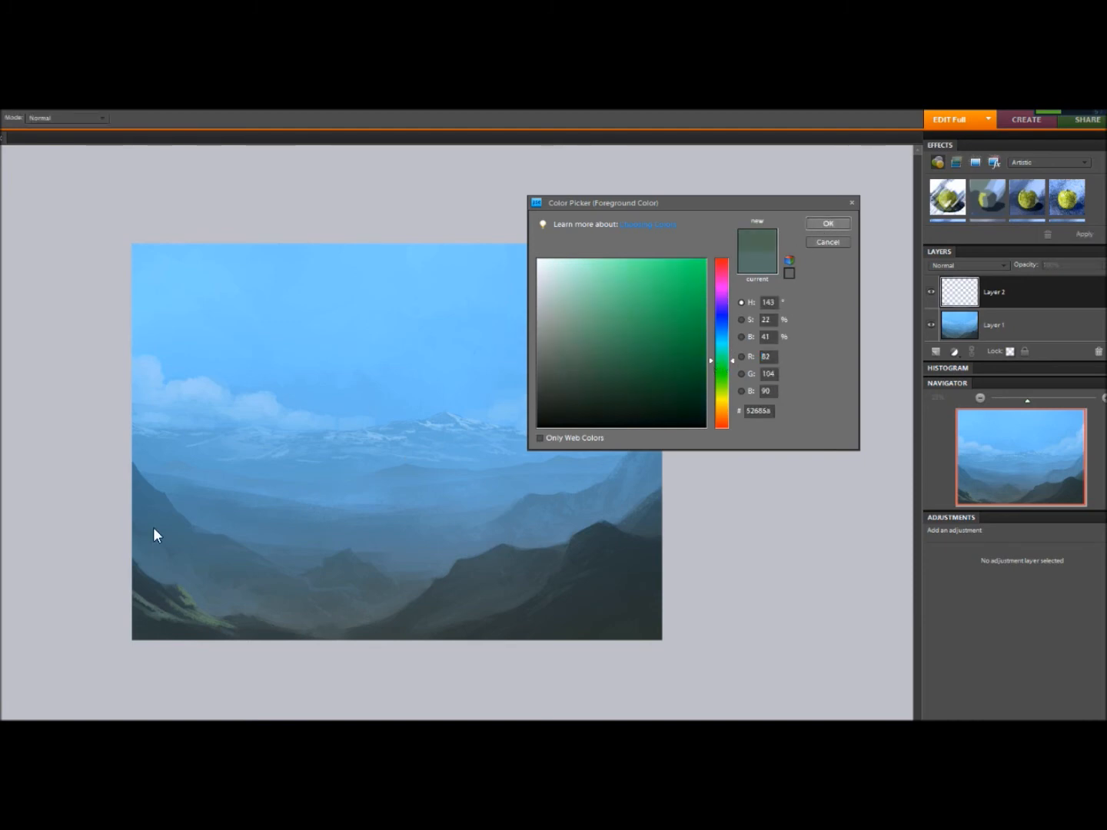
- Choose a lighter green foreground colour, try a diagonal streak across the middle-right hill and undo that streak
click(3, 503)
click(598, 335)
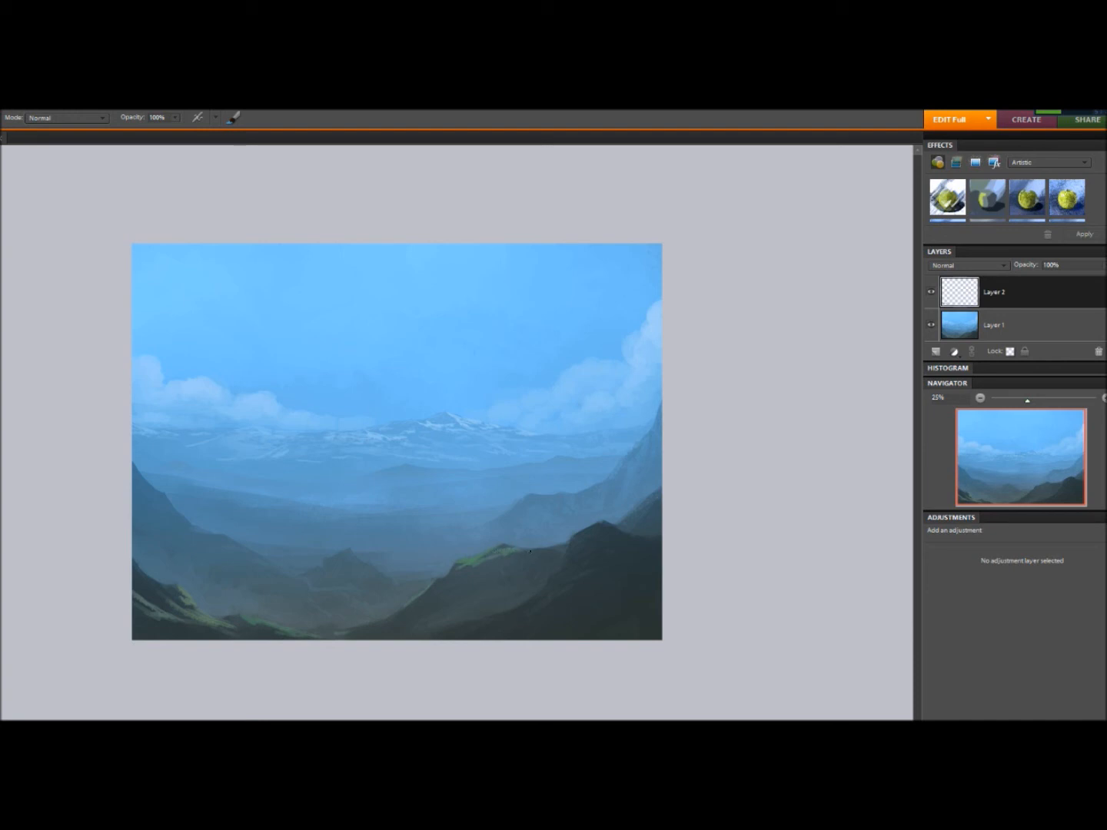
drag(567, 543, 505, 576)
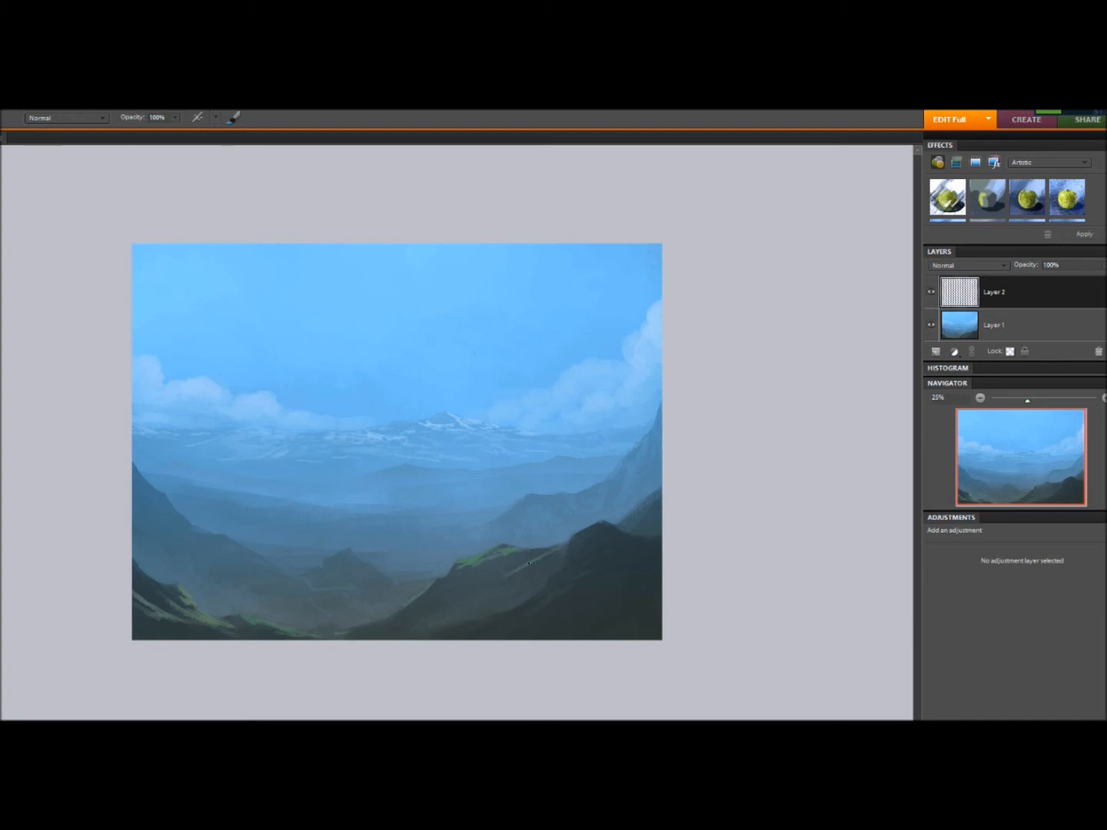
key(ctrl+z)
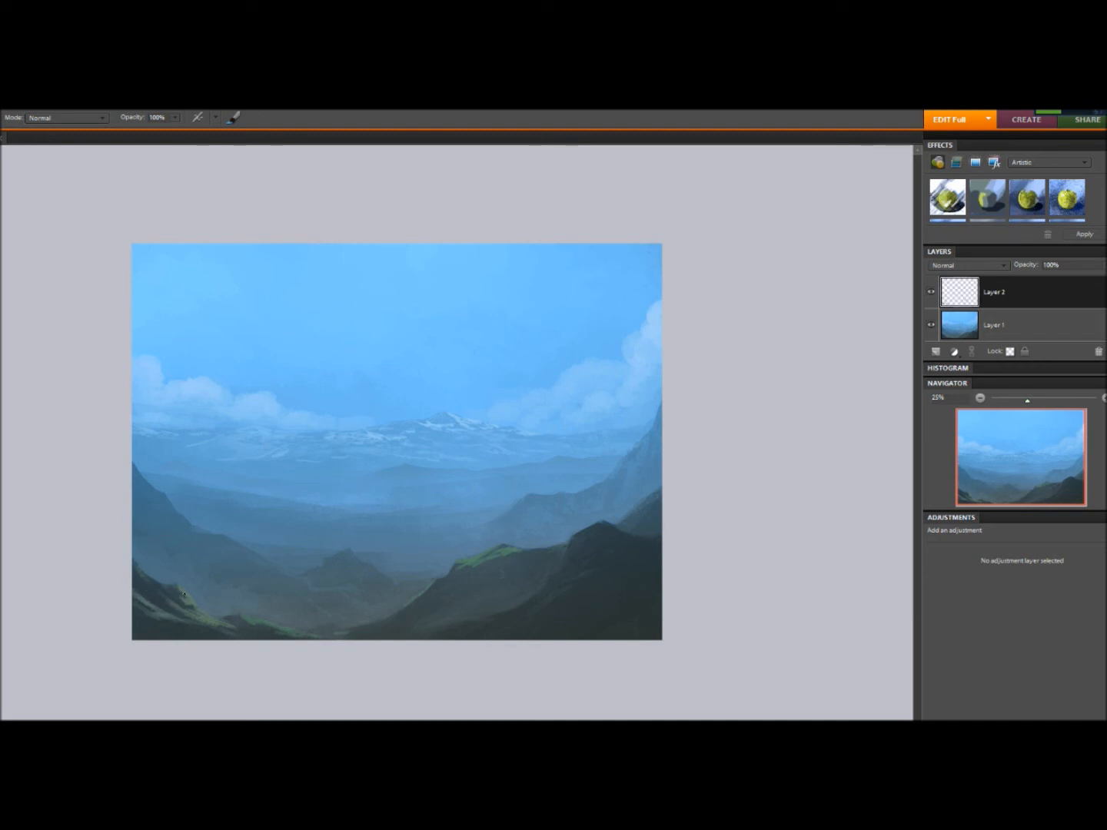
- Sample green from the lower-left hill and paint grass along its upper edge at the canvas border
alt+click(183, 595)
drag(135, 563, 144, 572)
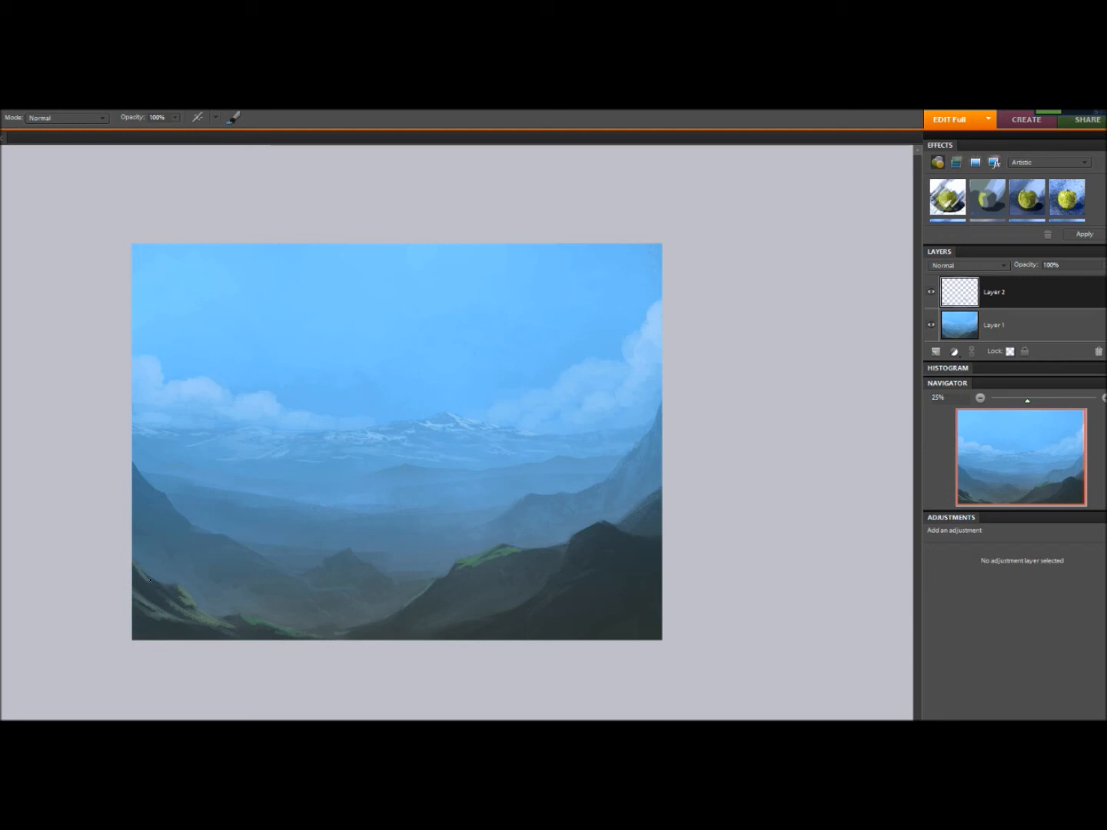
mouse_move(149, 589)
mouse_down()
mouse_move(167, 595)
mouse_move(143, 582)
mouse_up()
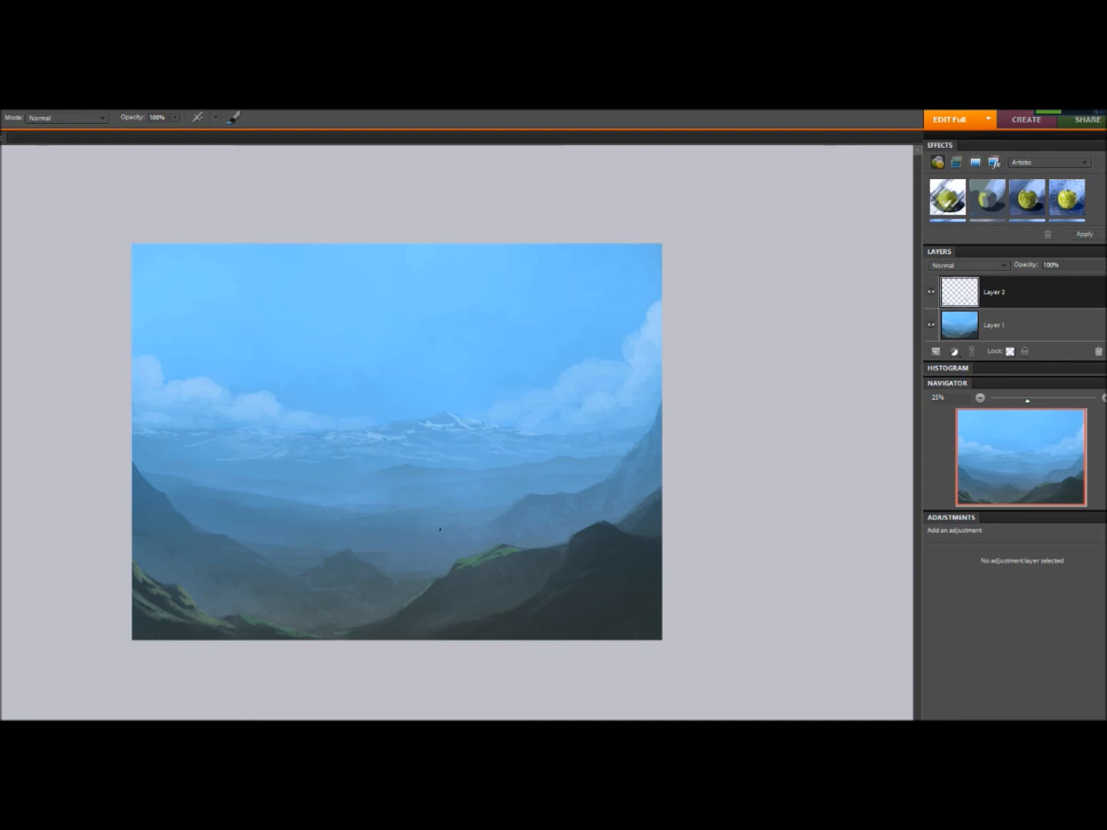
- Set the foreground colour to muted green #6a987a
click(2, 492)
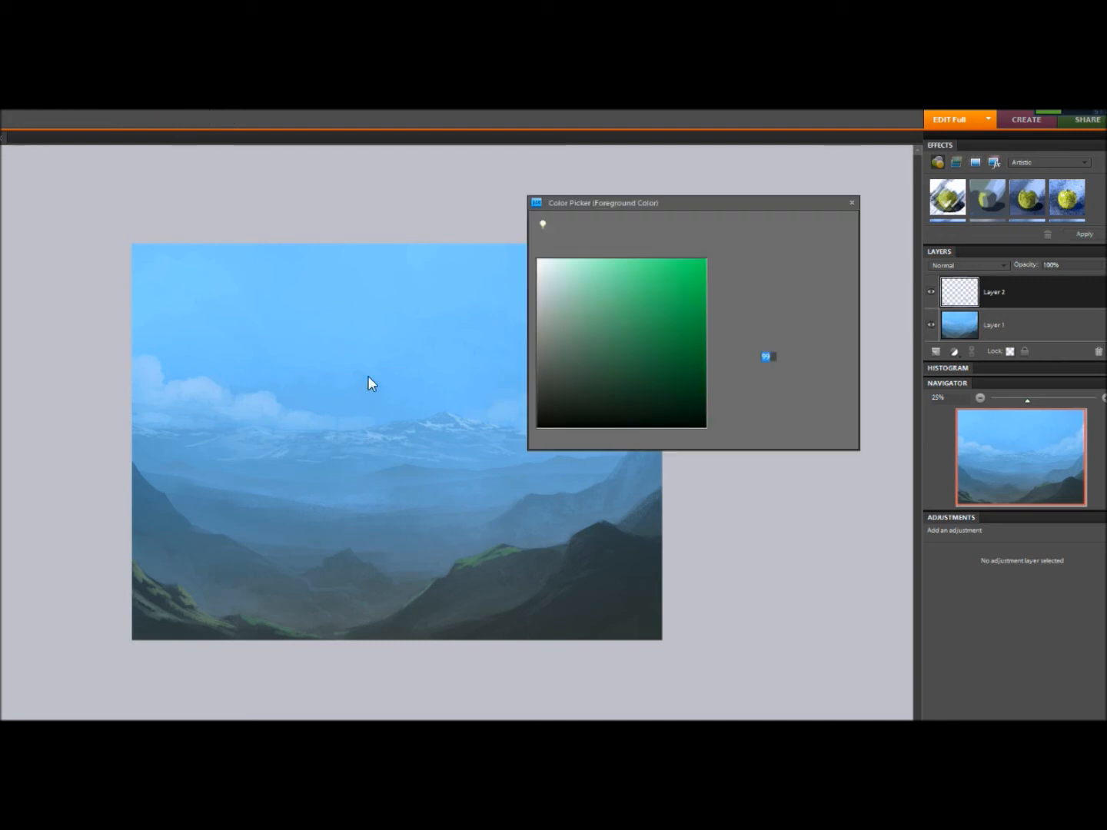
click(588, 328)
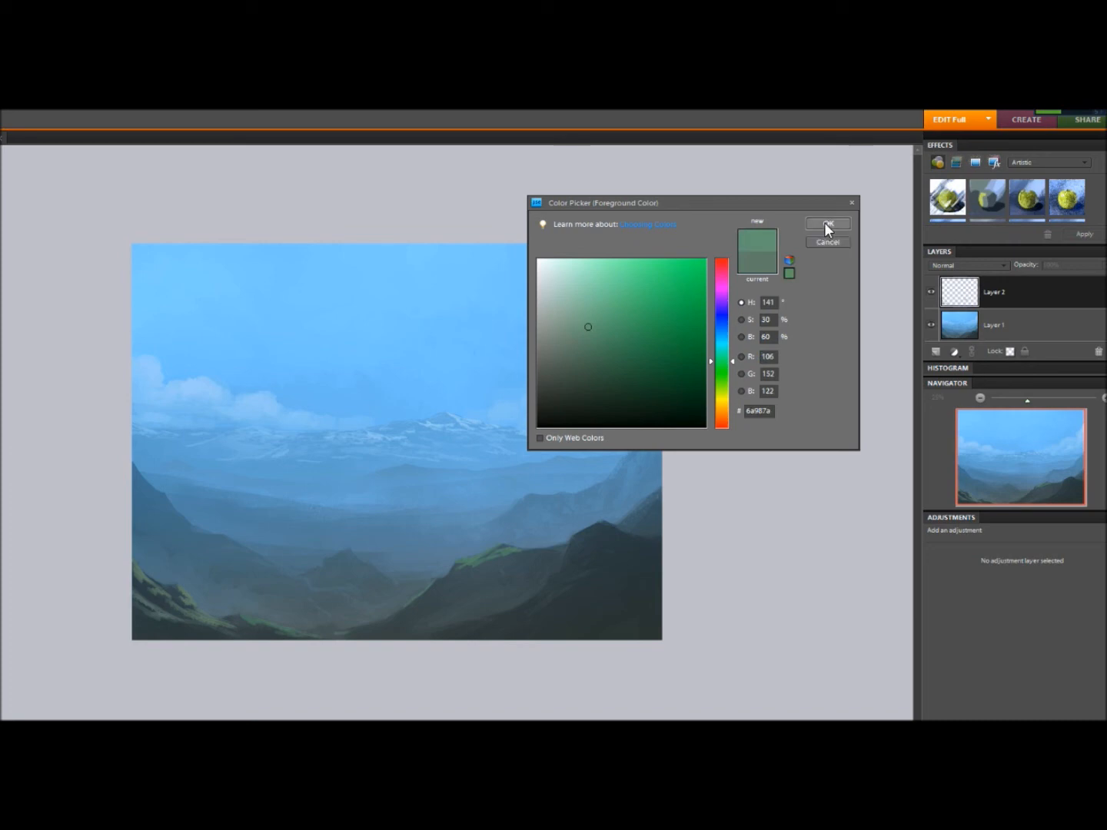
key(Return)
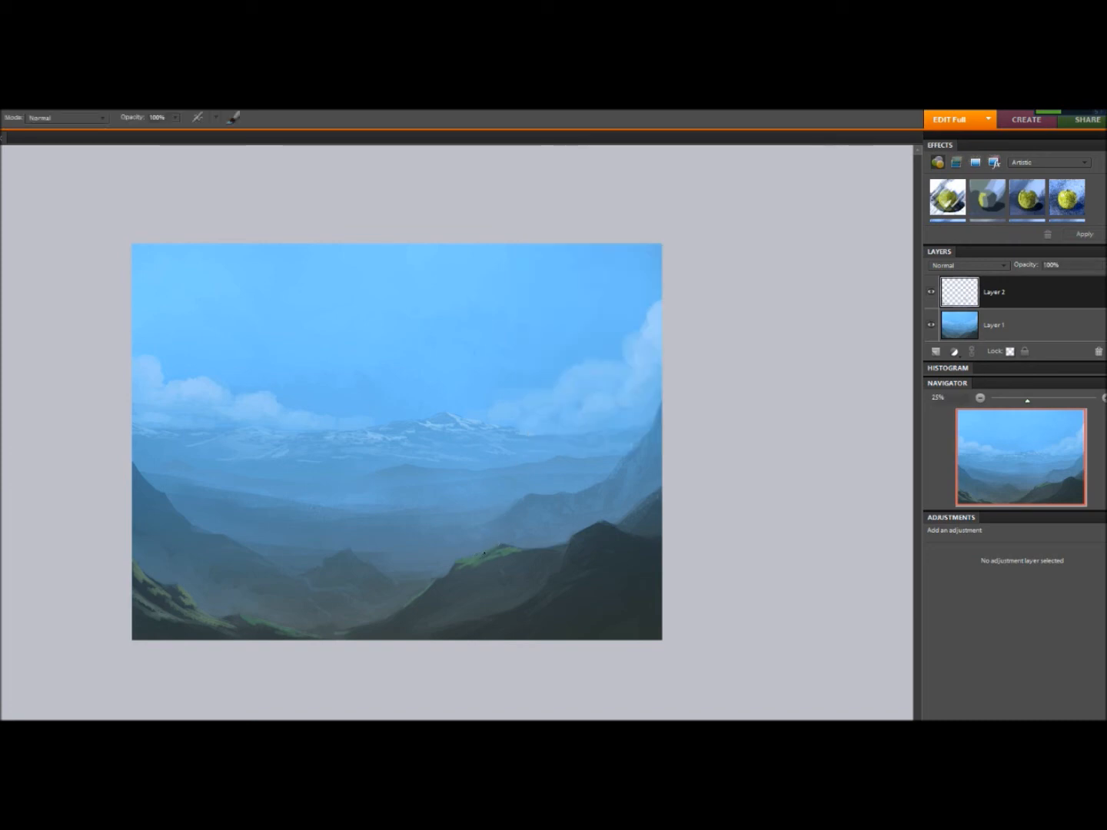
- Paint green highlights along the crest and diagonal slopes of the middle-right hill, undoing the last stroke
drag(468, 556, 514, 549)
drag(444, 607, 557, 550)
mouse_move(392, 628)
mouse_down()
mouse_move(452, 608)
mouse_move(379, 632)
mouse_move(473, 598)
mouse_up()
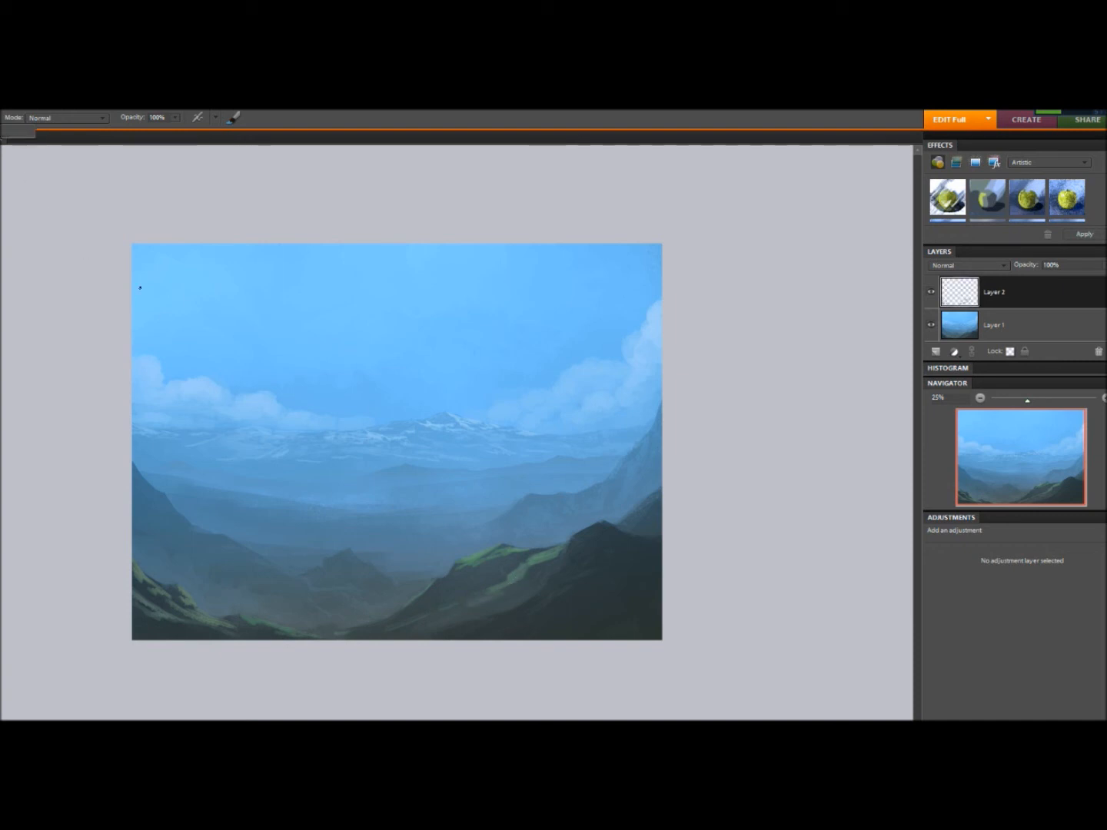
drag(441, 608, 465, 596)
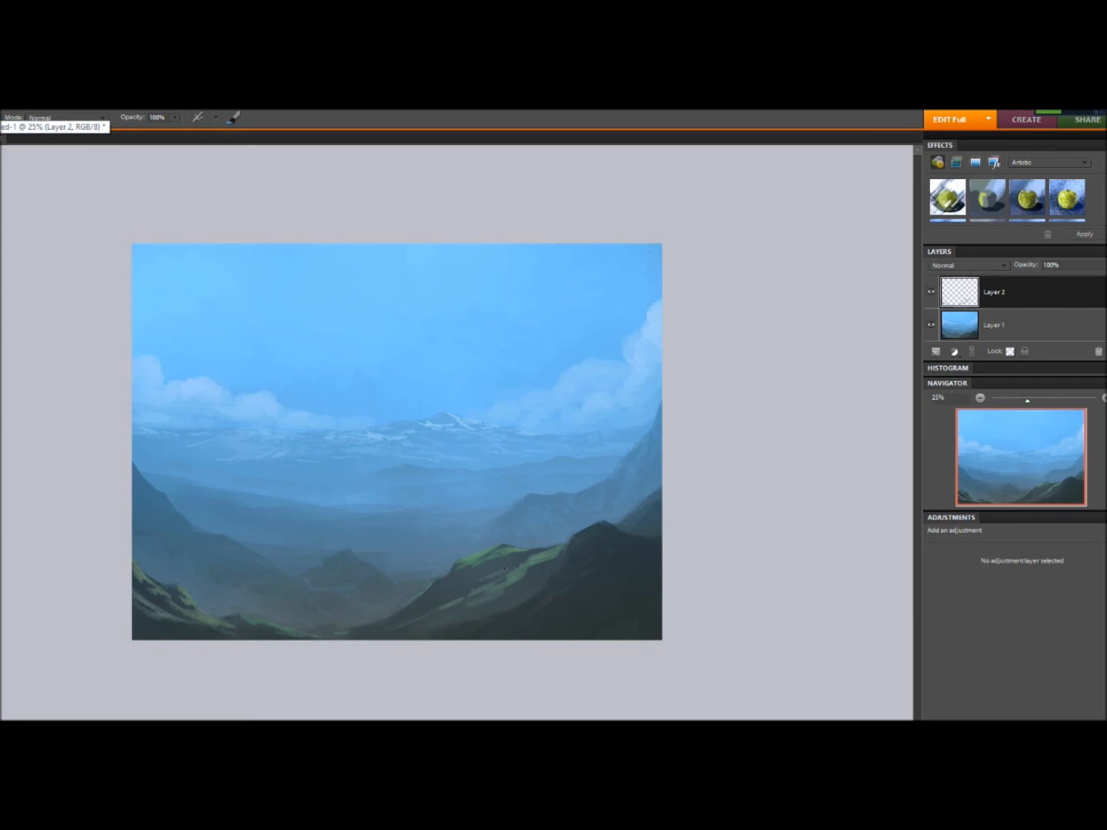
drag(518, 562, 467, 582)
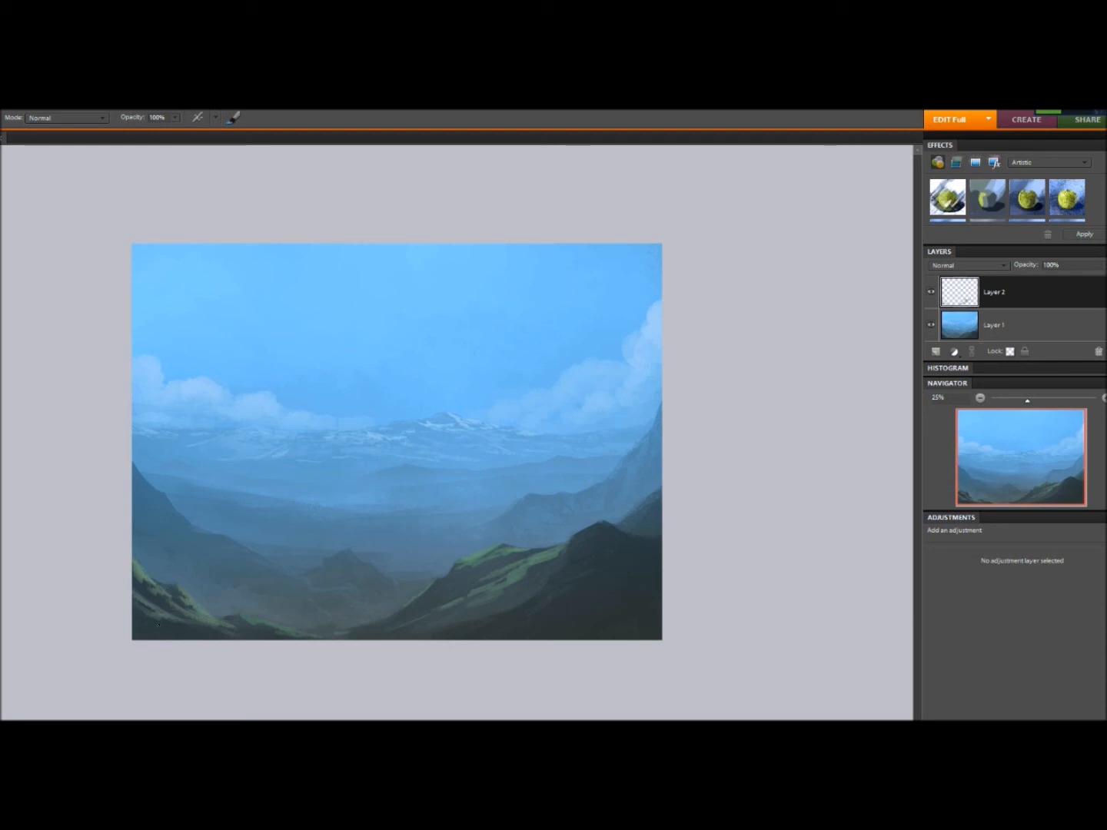
key(ctrl+z)
- Set the foreground colour to bright green #77c16b
click(2, 599)
click(718, 373)
drag(596, 300, 612, 301)
click(826, 225)
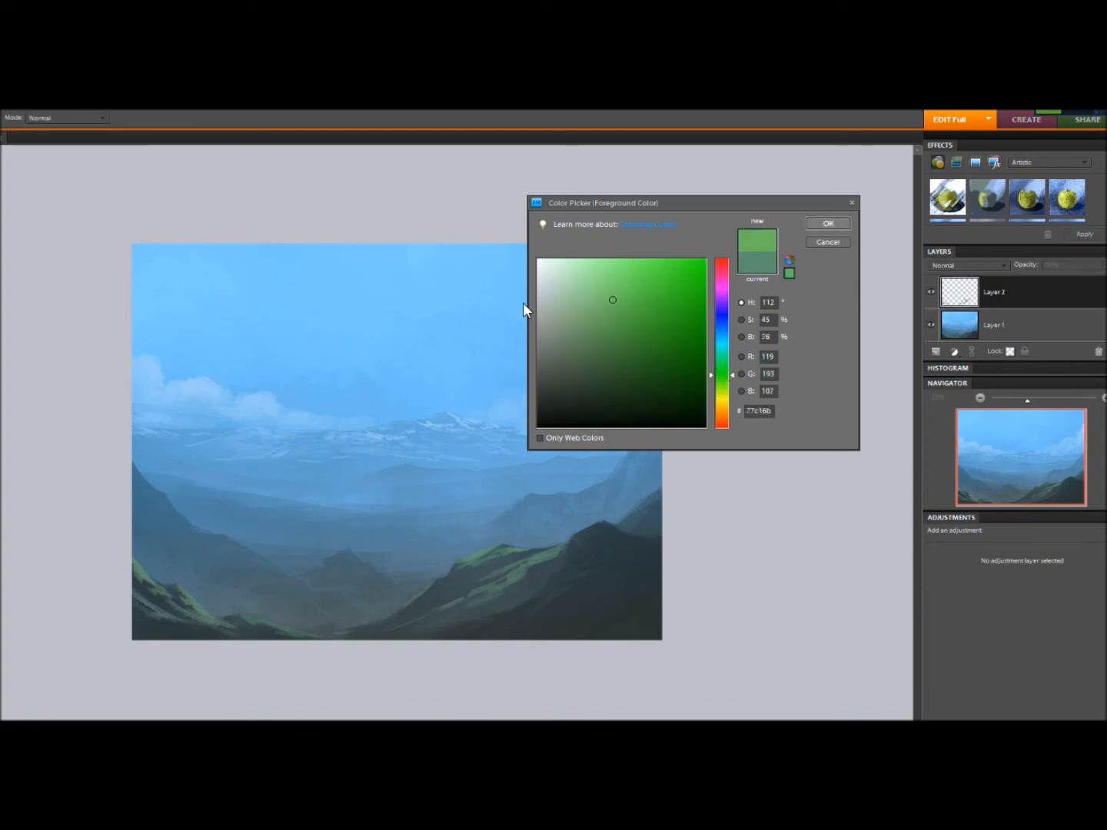
- Paint bright green grass over the lower-left corner and lower-right foreground slope, undoing the last stroke below the right peak
mouse_move(129, 619)
mouse_down()
mouse_move(164, 650)
mouse_move(133, 637)
mouse_move(170, 638)
mouse_move(113, 610)
mouse_move(168, 646)
mouse_move(136, 623)
mouse_move(223, 650)
mouse_move(161, 628)
mouse_move(176, 637)
mouse_up()
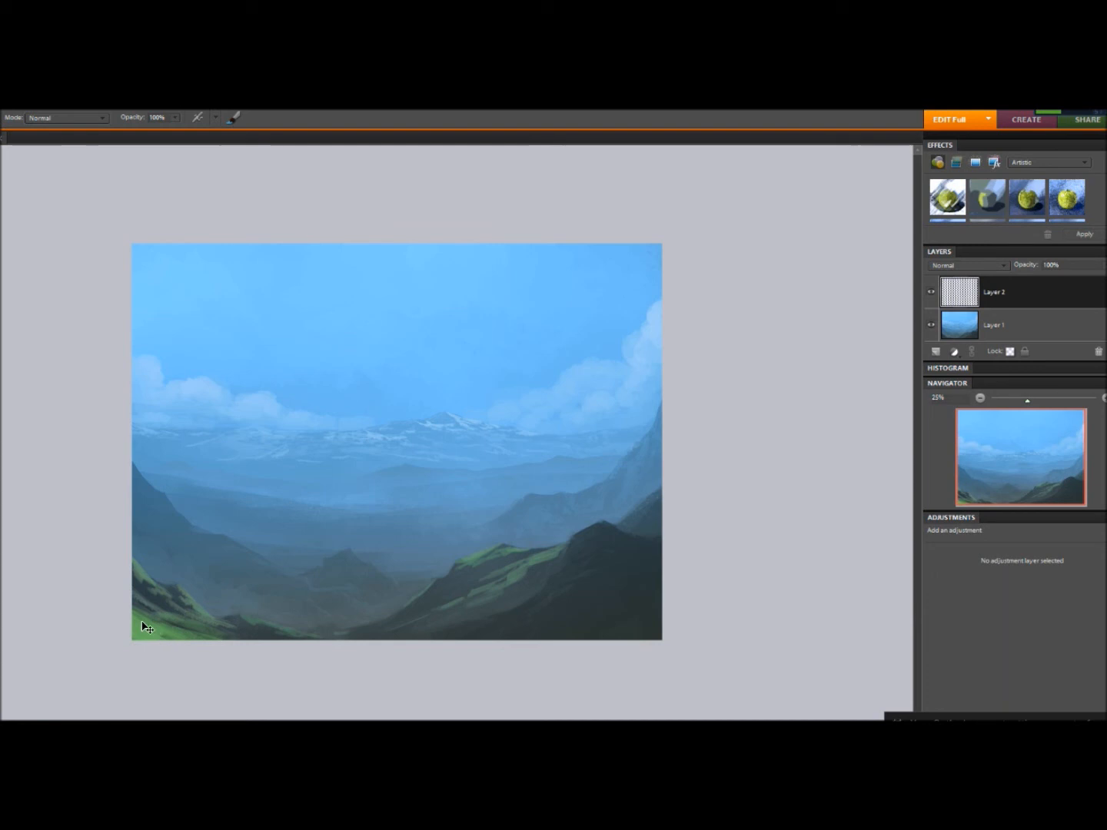
drag(120, 608, 199, 650)
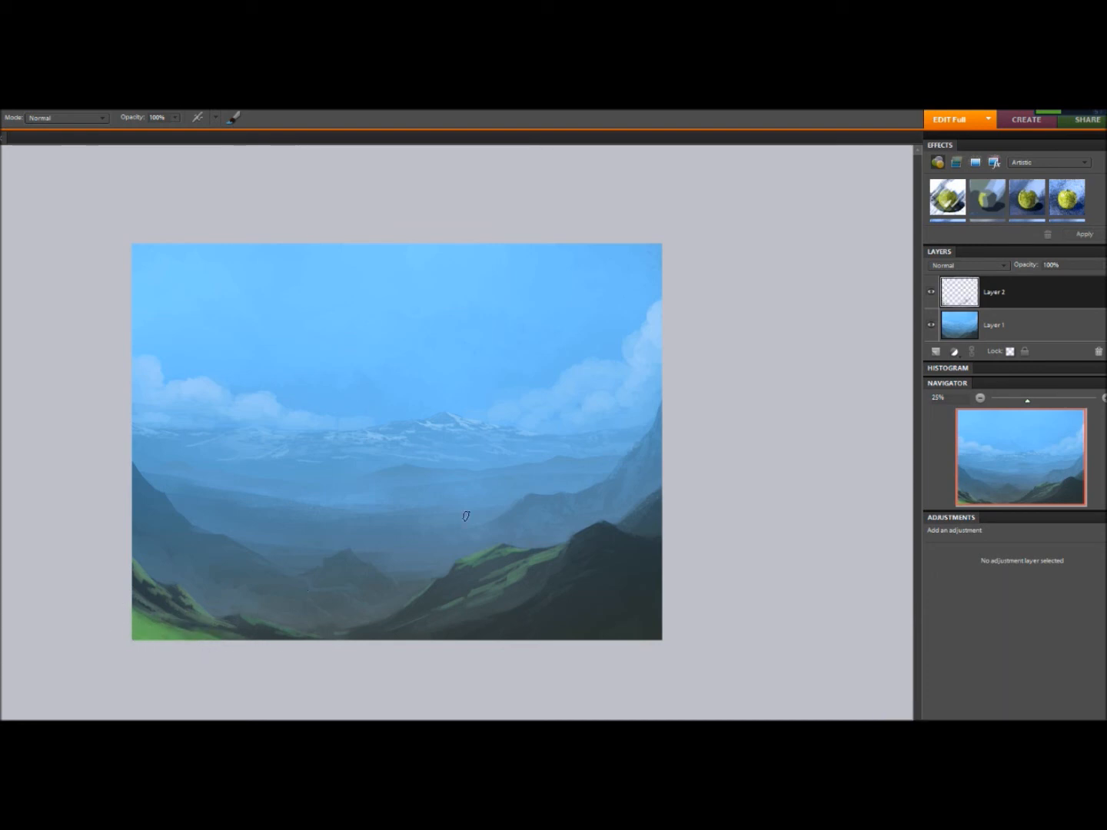
mouse_move(498, 640)
mouse_down()
mouse_move(625, 610)
mouse_move(583, 629)
mouse_up()
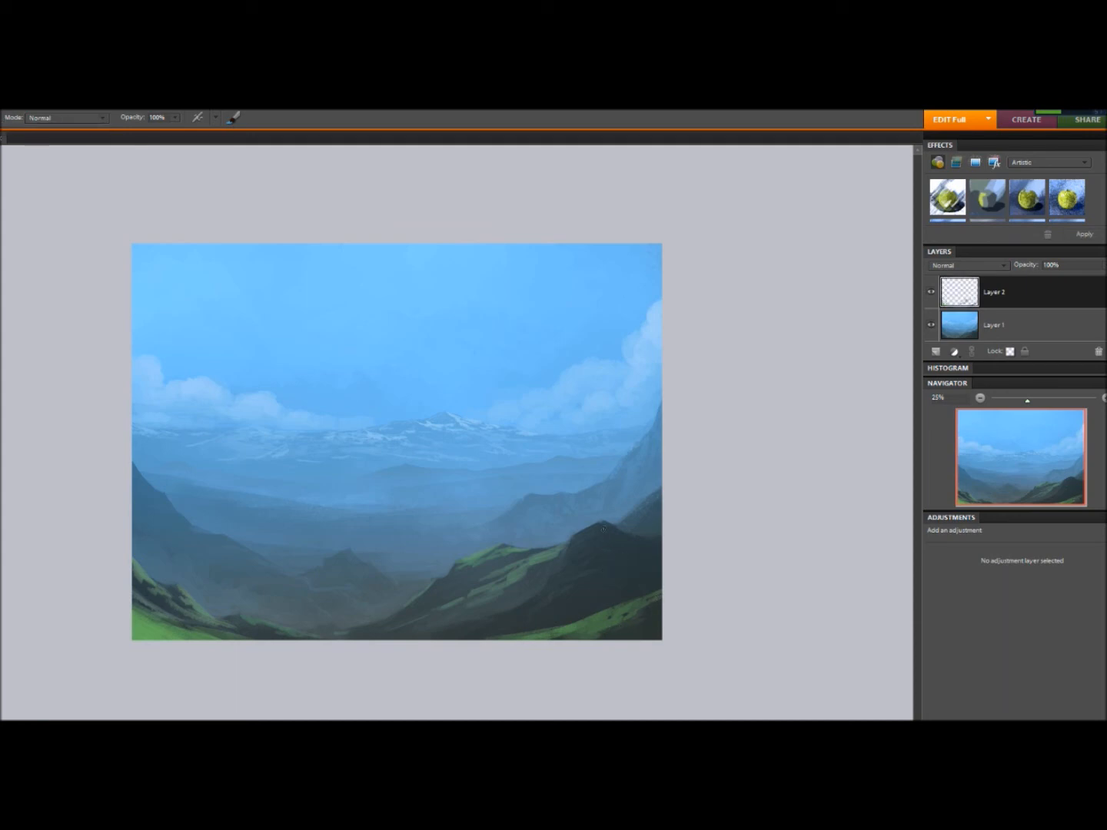
drag(660, 538, 634, 545)
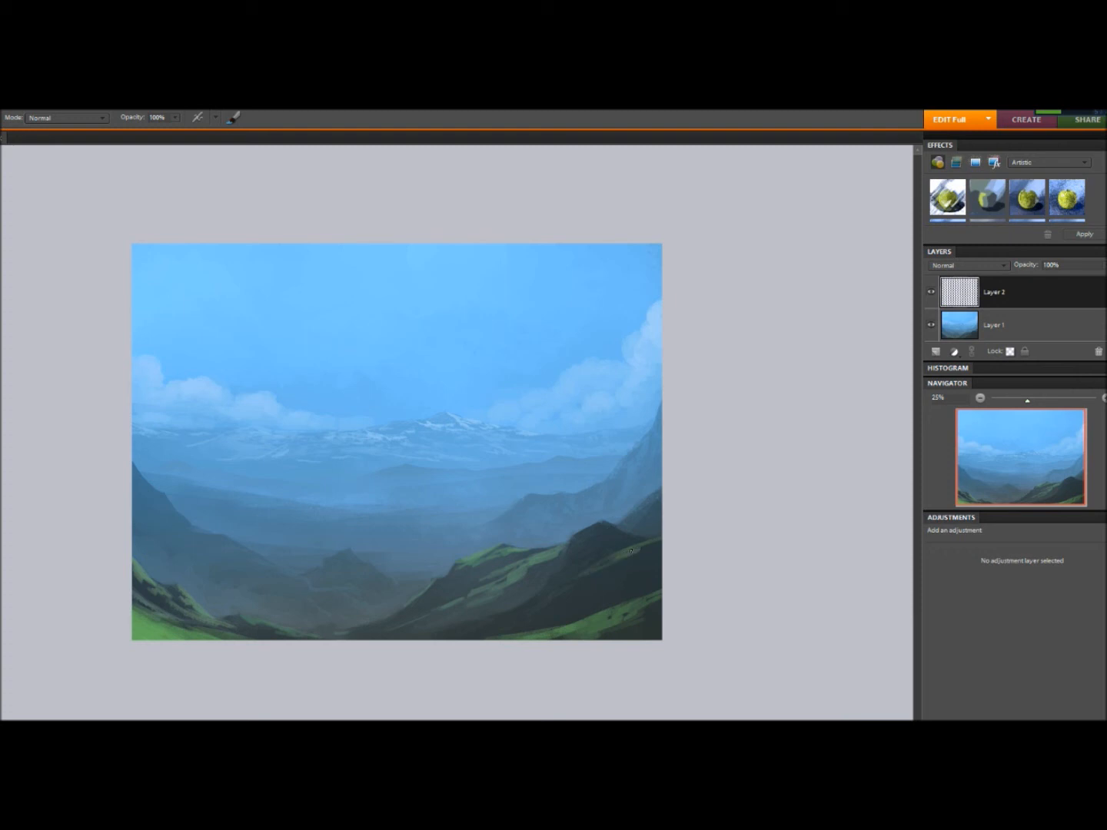
key(ctrl+z)
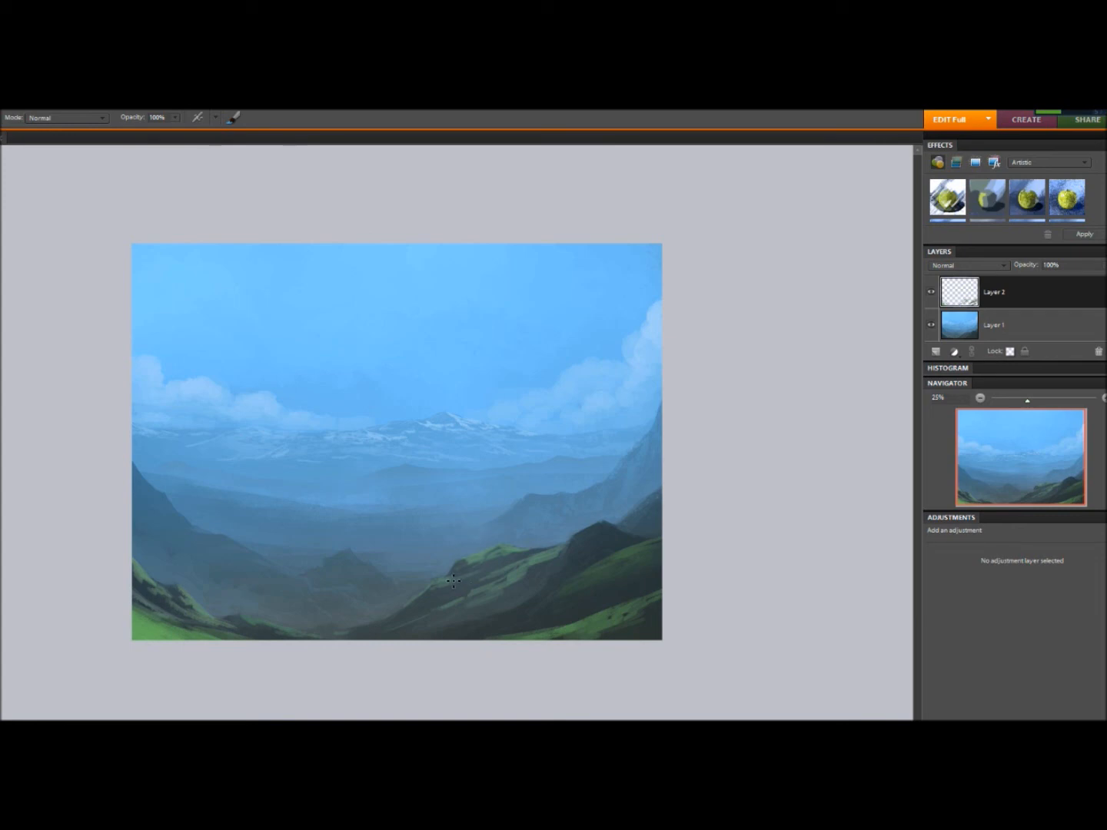
- Paint diagonal texture strokes down the middle-right hill and touch up the foot of the lower-left slope
drag(500, 571, 512, 562)
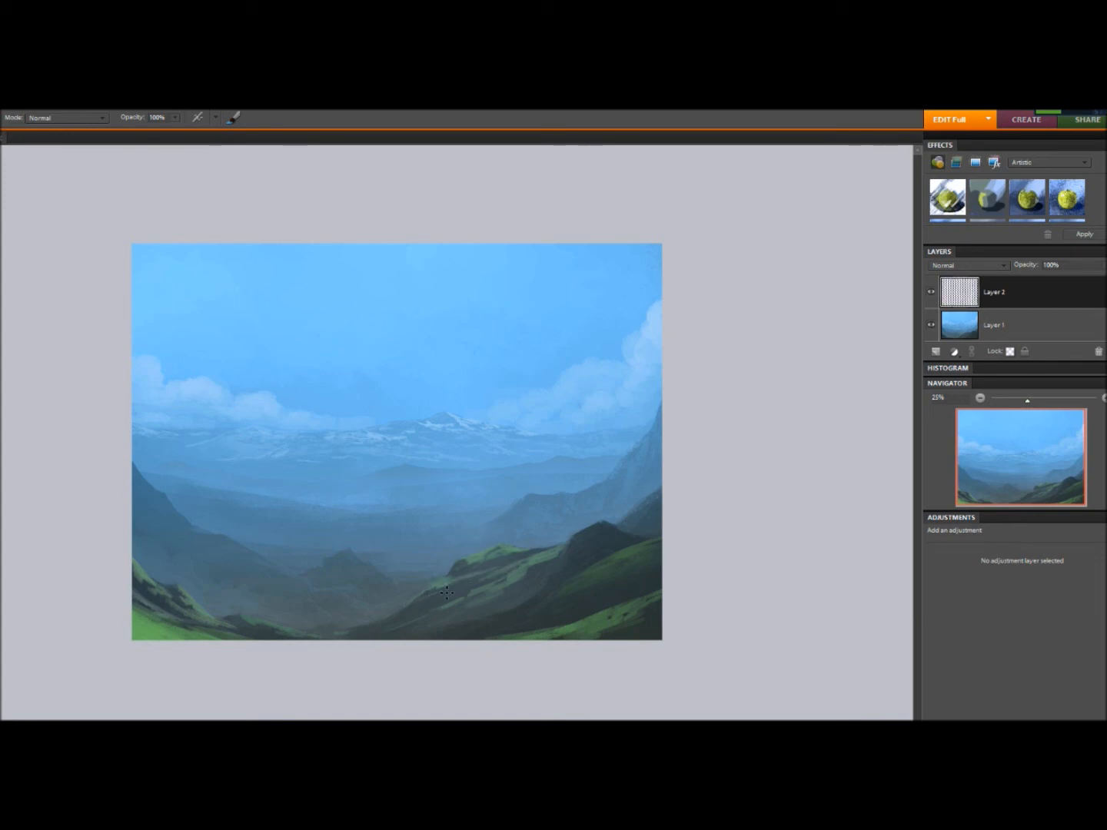
drag(455, 598, 470, 590)
drag(375, 621, 477, 586)
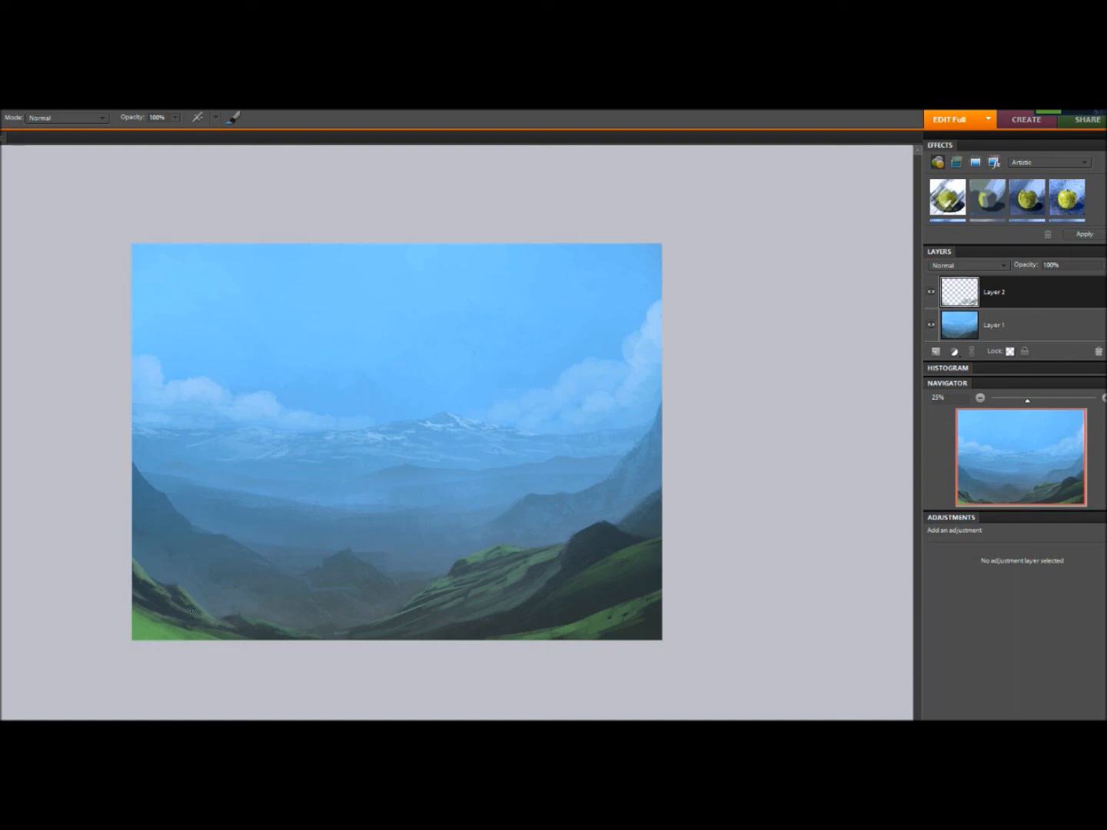
drag(203, 615, 220, 624)
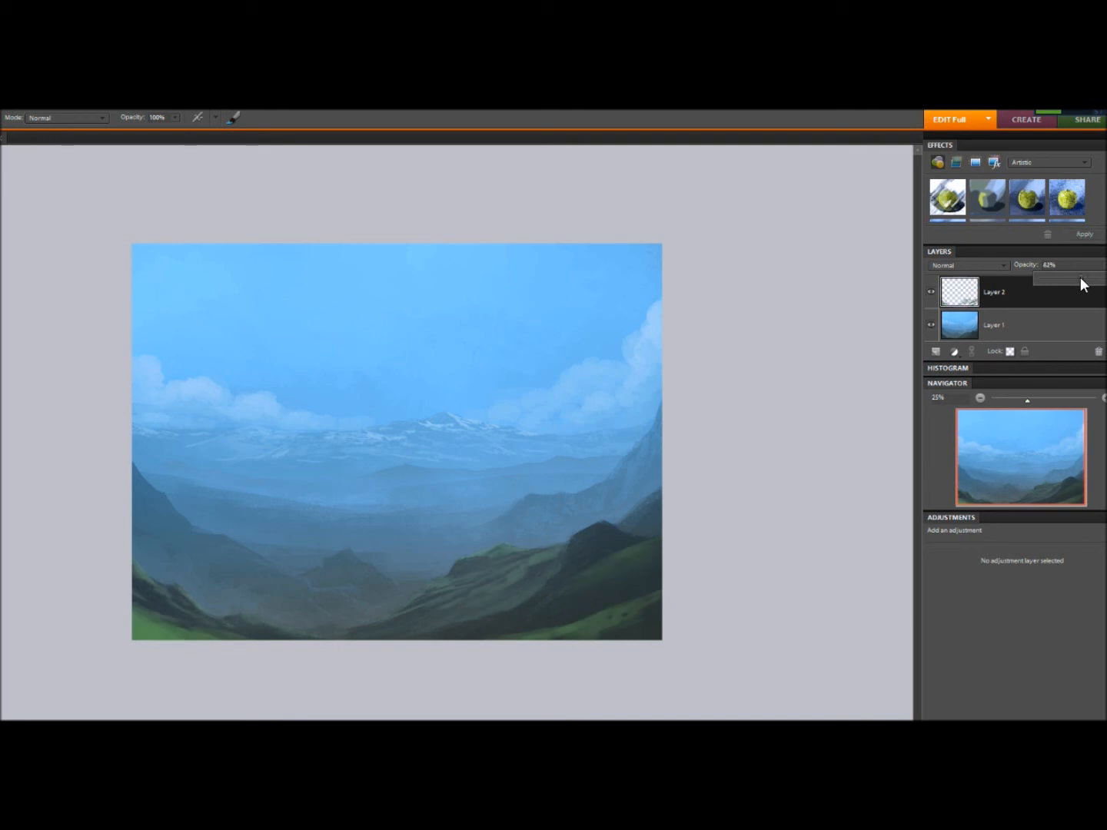
- Lower Layer 2's opacity to about 56% and merge it down into Layer 1
drag(1072, 281, 1011, 289)
right_click(1001, 296)
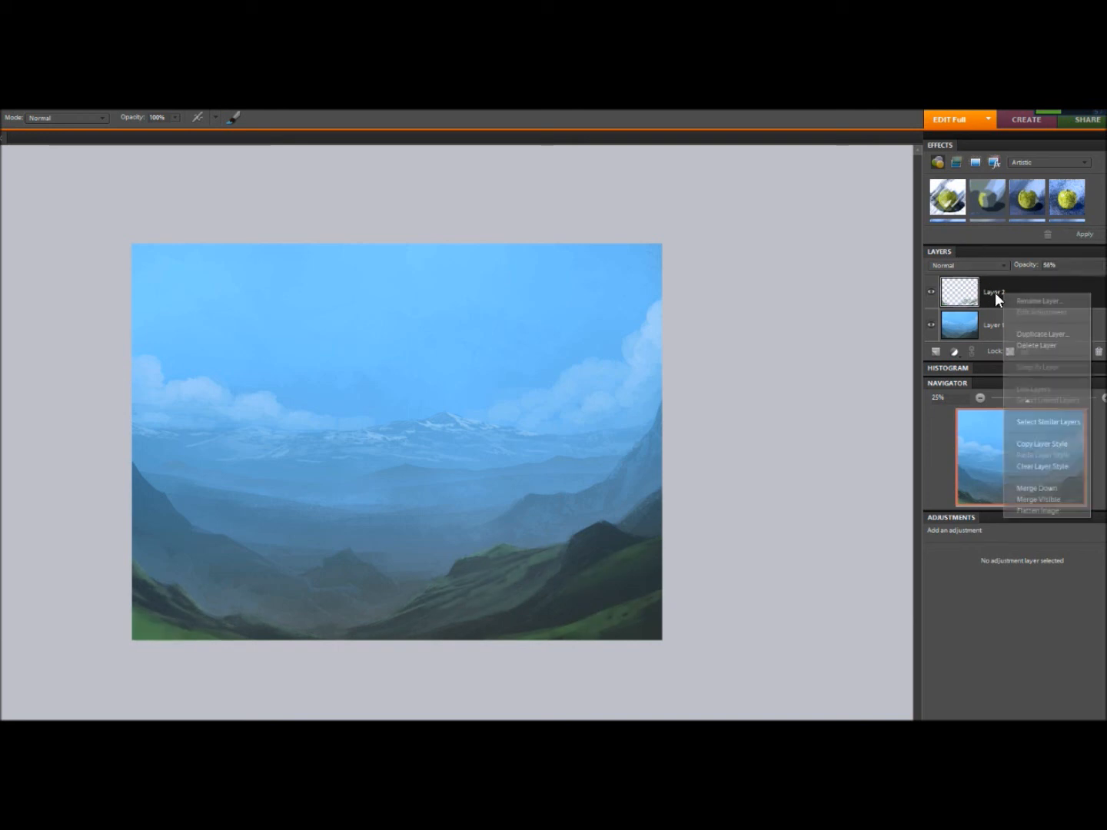
click(1043, 488)
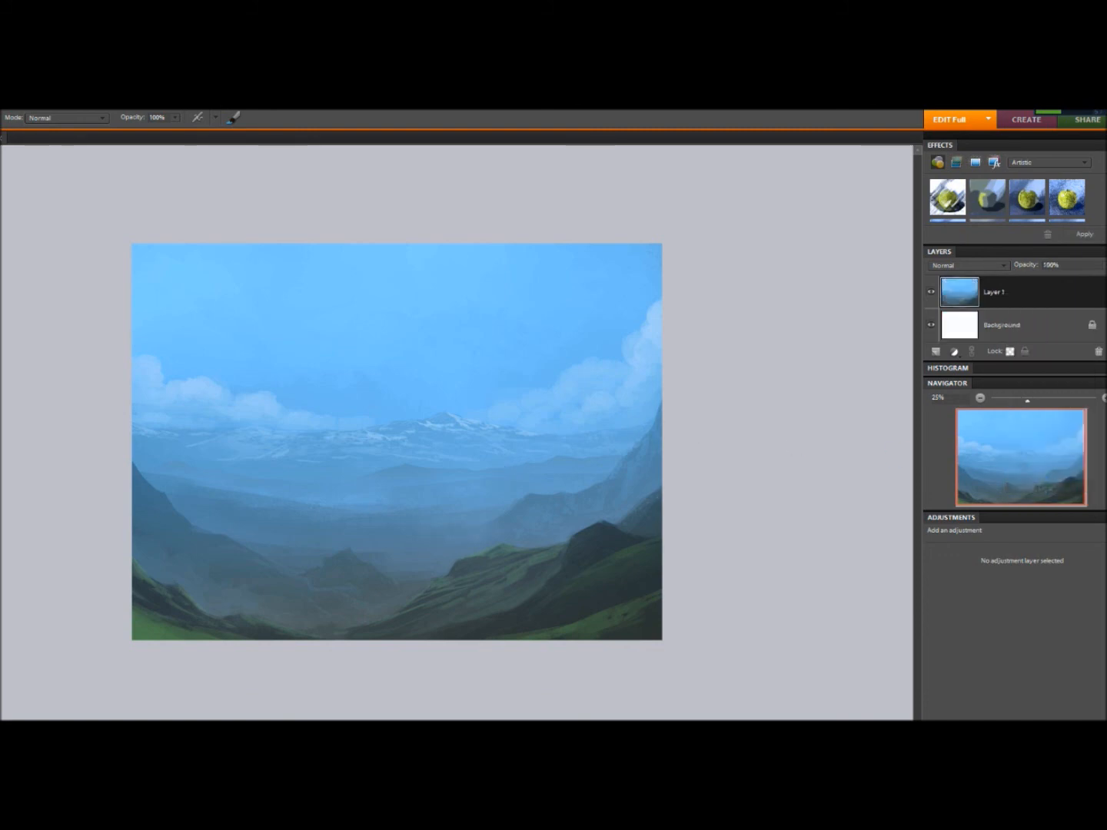
- Set the foreground colour to medium green #55a05a
click(718, 392)
drag(720, 398, 718, 368)
click(613, 351)
click(610, 323)
click(617, 322)
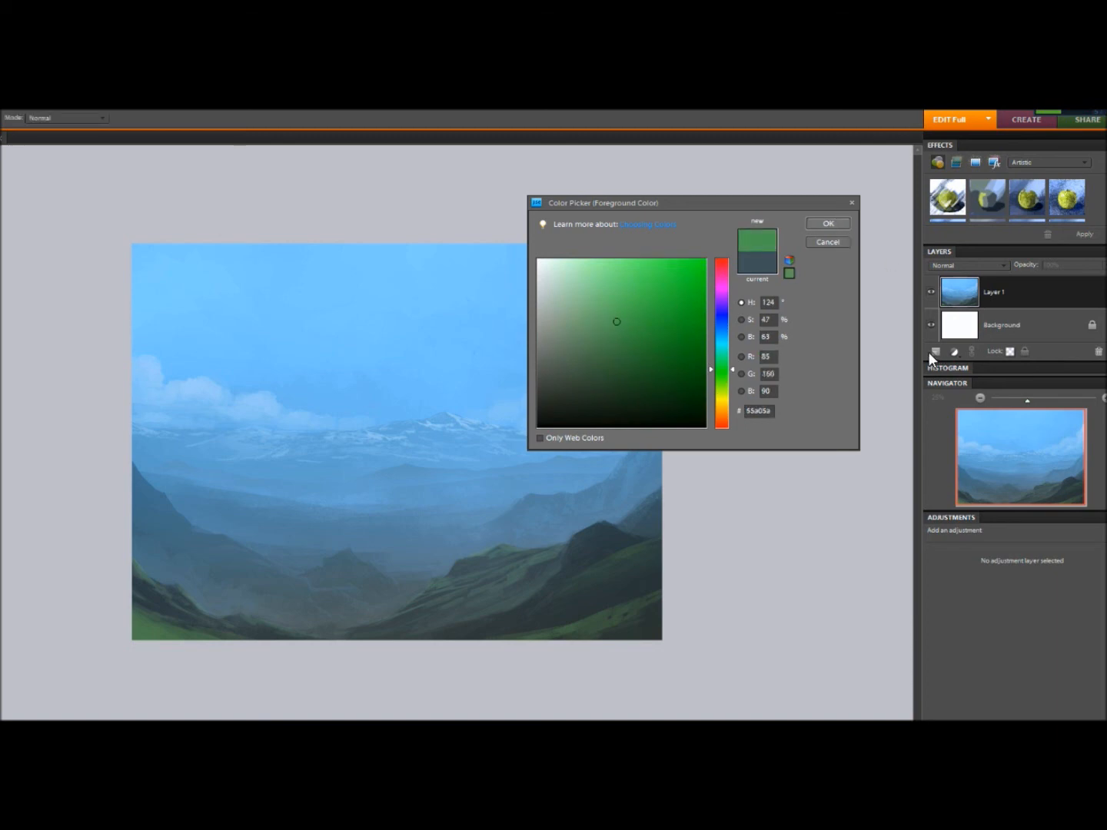
key(Return)
- Add a new layer and paint green highlights along the middle-right hill's crest and the lower-left slope
click(935, 351)
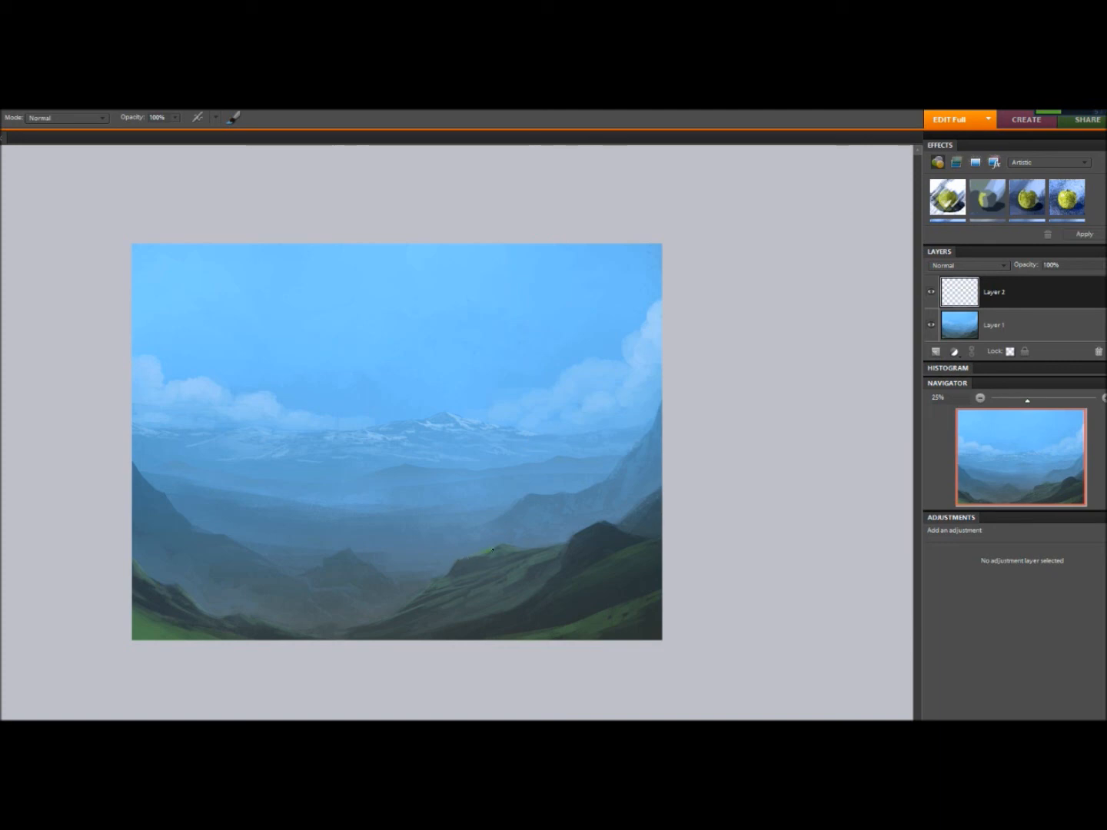
mouse_move(501, 554)
mouse_down()
mouse_move(539, 553)
mouse_move(481, 569)
mouse_move(539, 549)
mouse_up()
drag(188, 606, 157, 587)
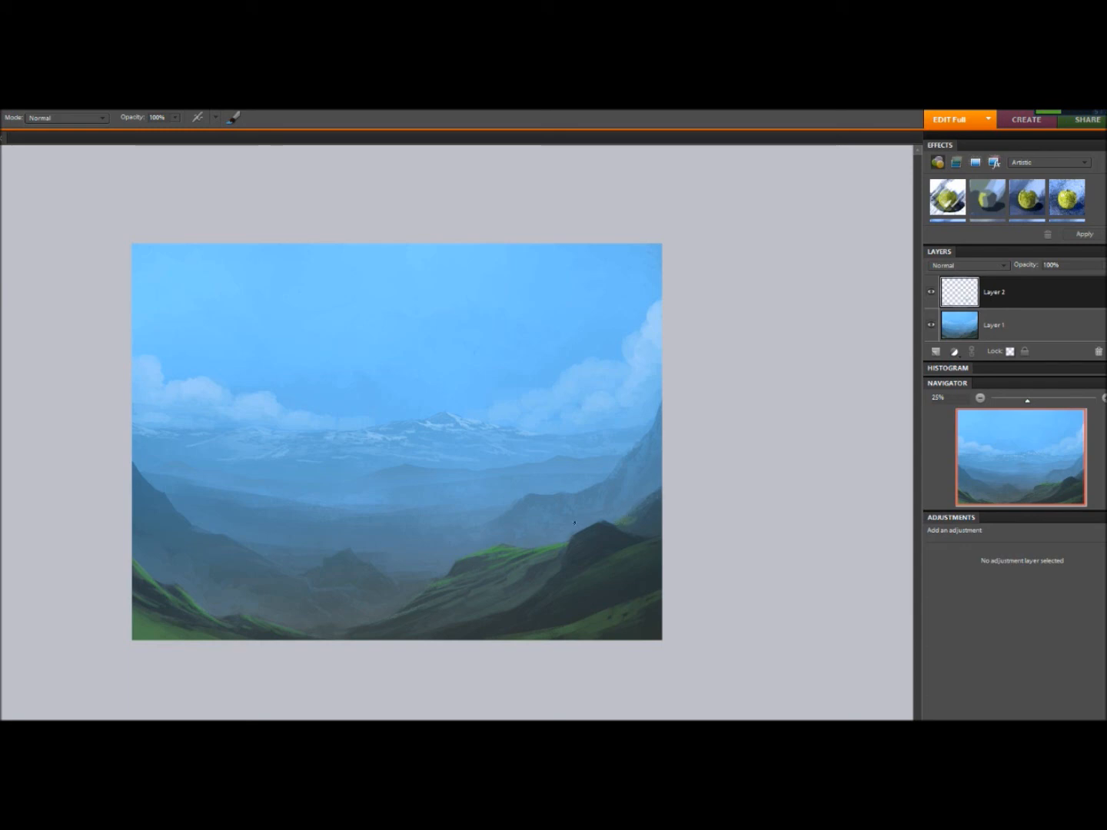
- Set the foreground colour to green #52b267
click(1, 507)
click(628, 309)
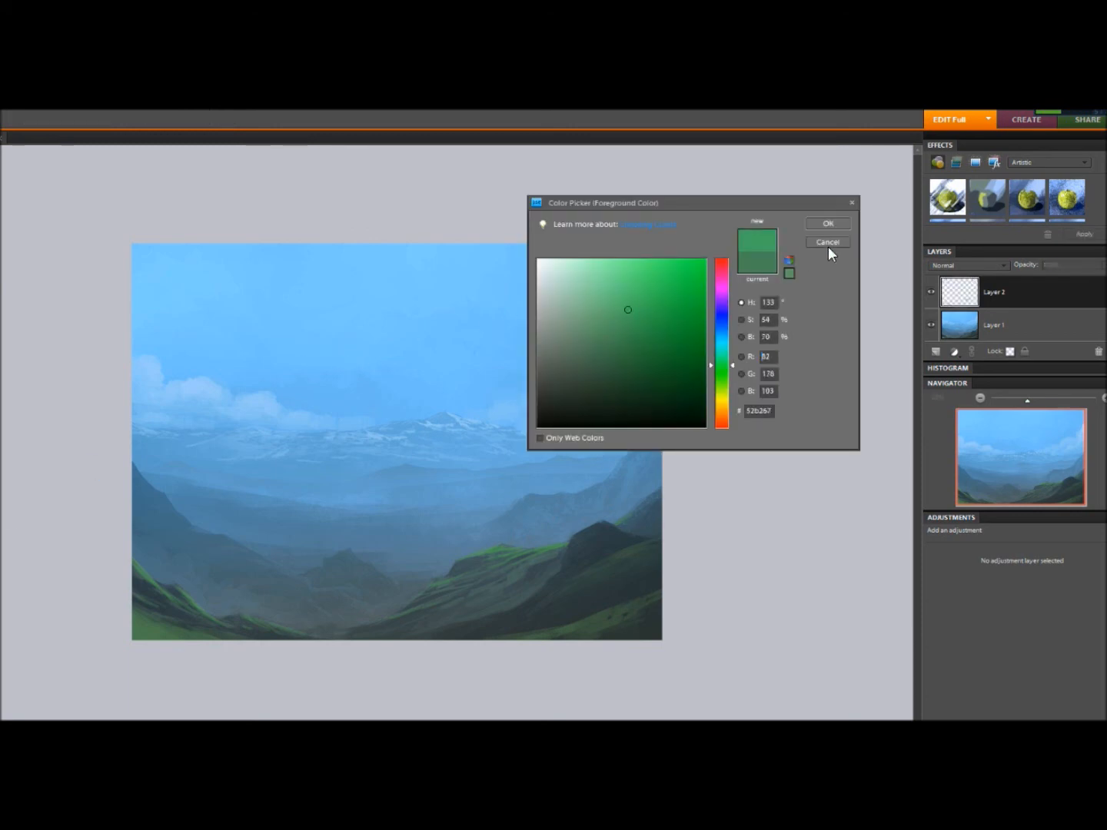
key(Return)
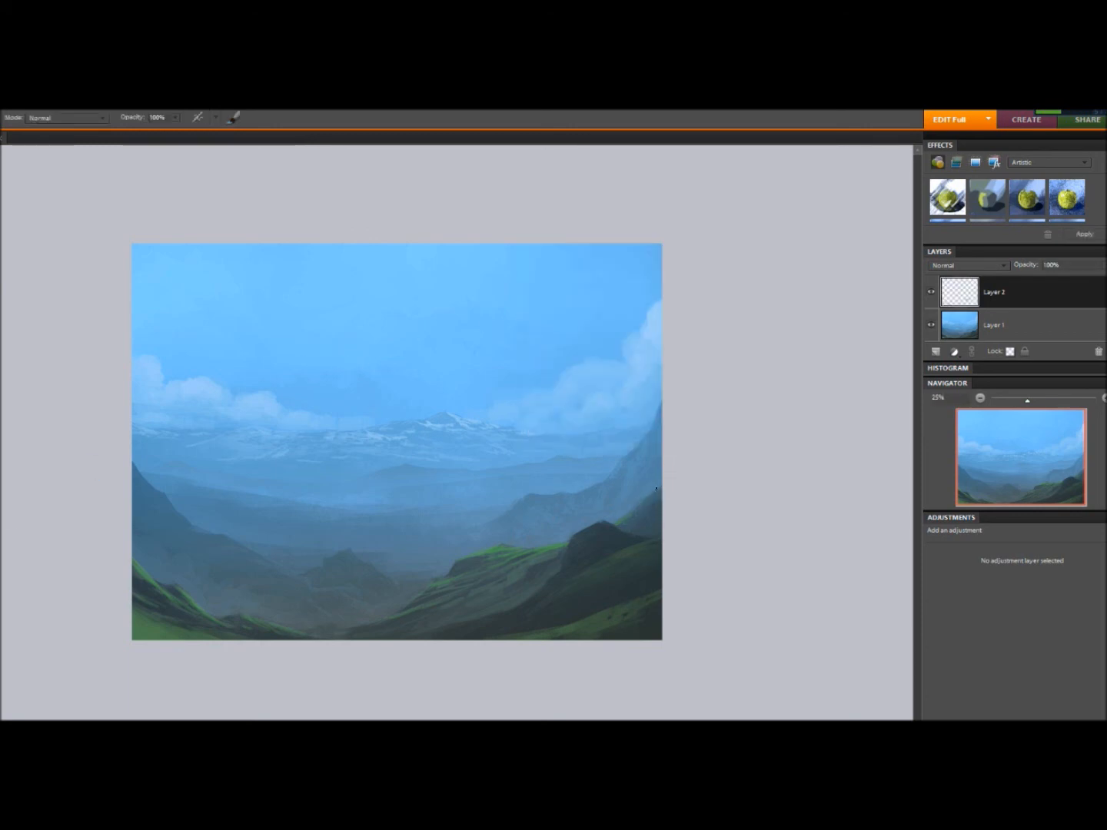
- Paint green highlights along the far-right ridge, undoing one stroke, and merge Layer 2 down into Layer 1
mouse_move(644, 501)
mouse_down()
mouse_move(657, 494)
mouse_move(653, 503)
mouse_up()
drag(646, 494, 661, 485)
key(ctrl+z)
drag(618, 526, 640, 516)
right_click(1007, 294)
click(1037, 488)
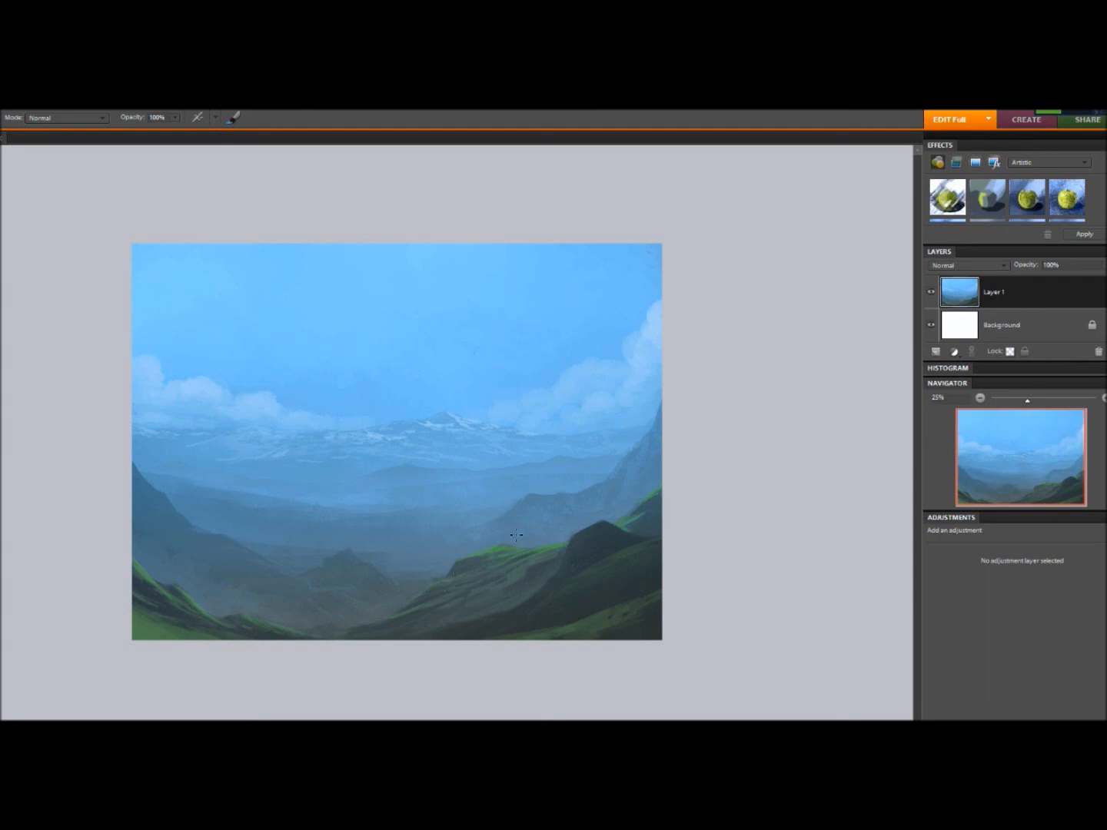
- Paint short strokes down the left edge of the middle-right hill towards the misty valley
drag(492, 518, 460, 575)
drag(448, 585, 432, 591)
- Choose a different brush from further down the brush library and enlarge it
click(1, 118)
drag(704, 198, 713, 257)
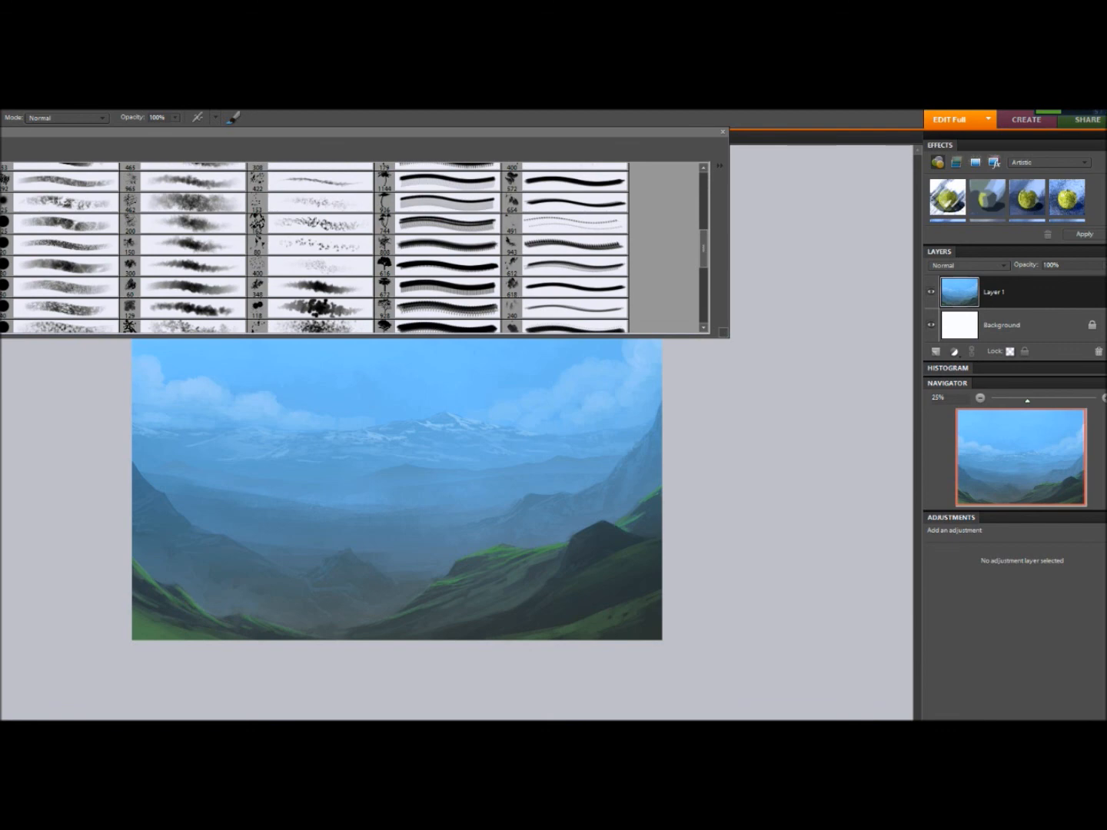
click(1, 127)
click(1, 123)
drag(10, 133, 32, 133)
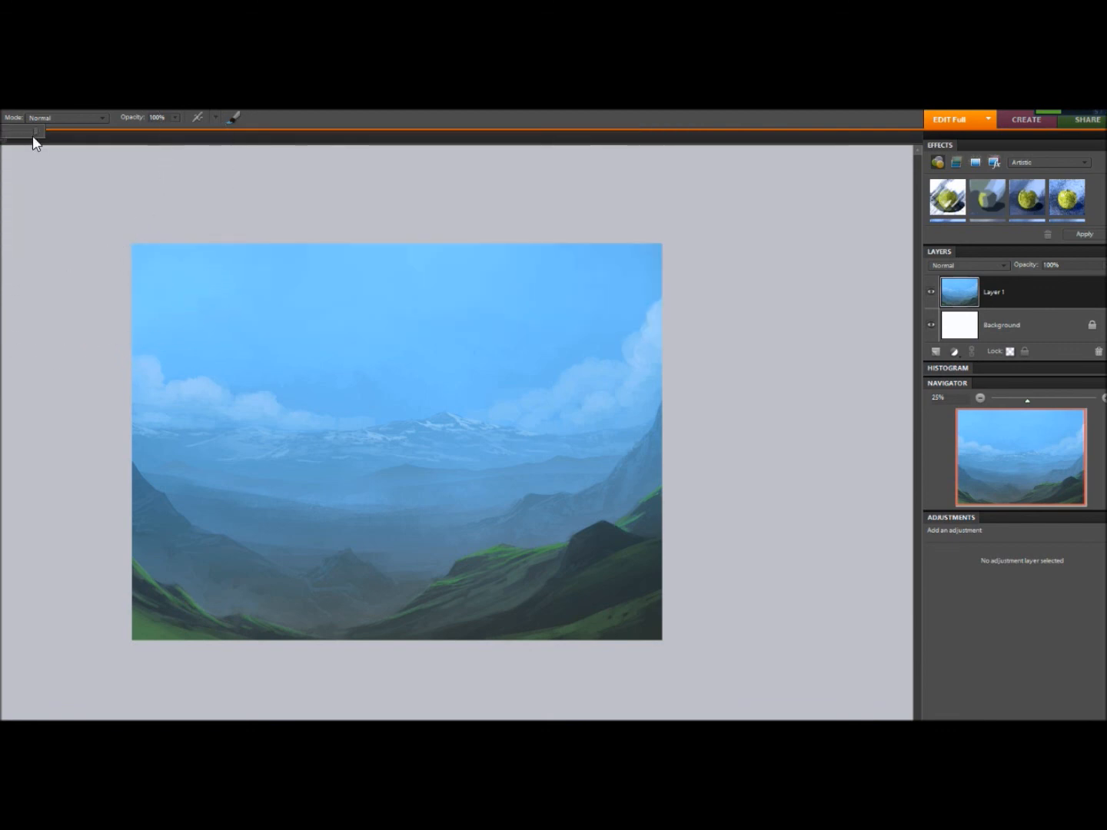
- Try a very large brush stroke over the sky in a sampled blue, undo it, and lower the brush opacity to 27%
alt+click(267, 330)
key(bracketright)
key(bracketright)
key(bracketright)
key(v)
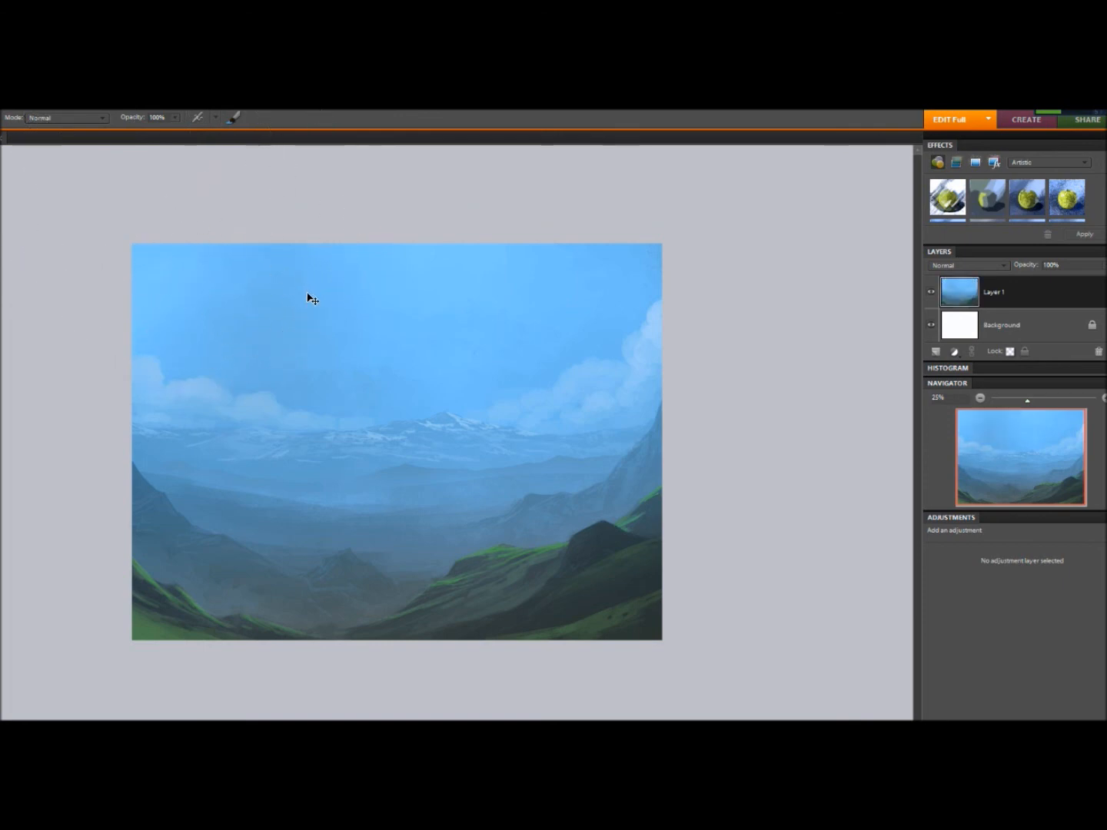
key(ctrl+z)
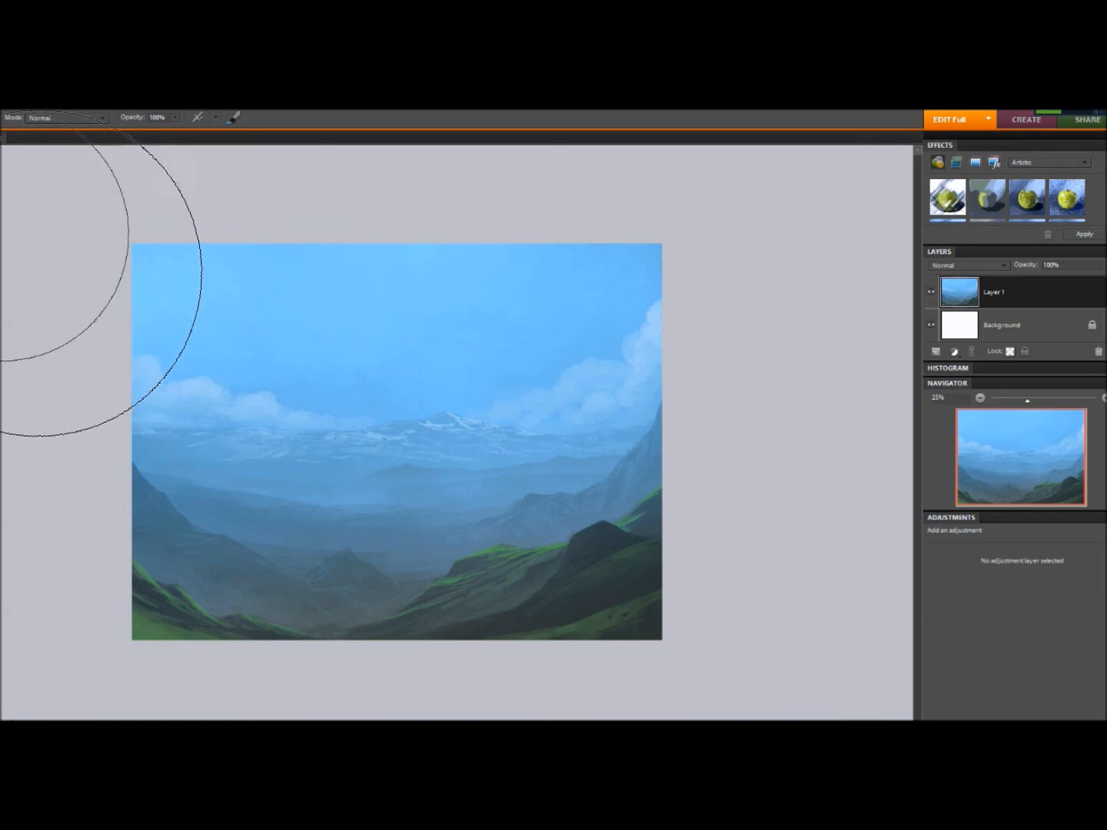
click(176, 118)
drag(175, 130, 124, 130)
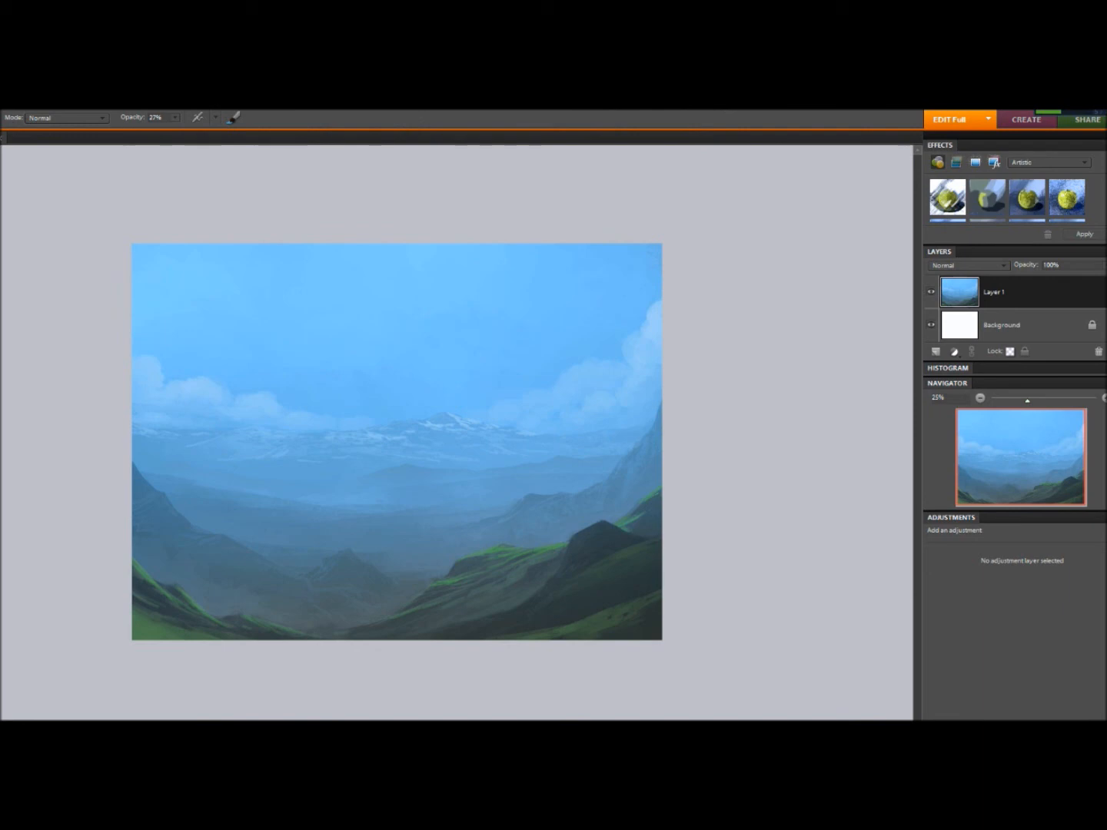
- Select a soft tapered brush near the start of the brush library, adjust its size, and set its opacity to 100%
click(1, 117)
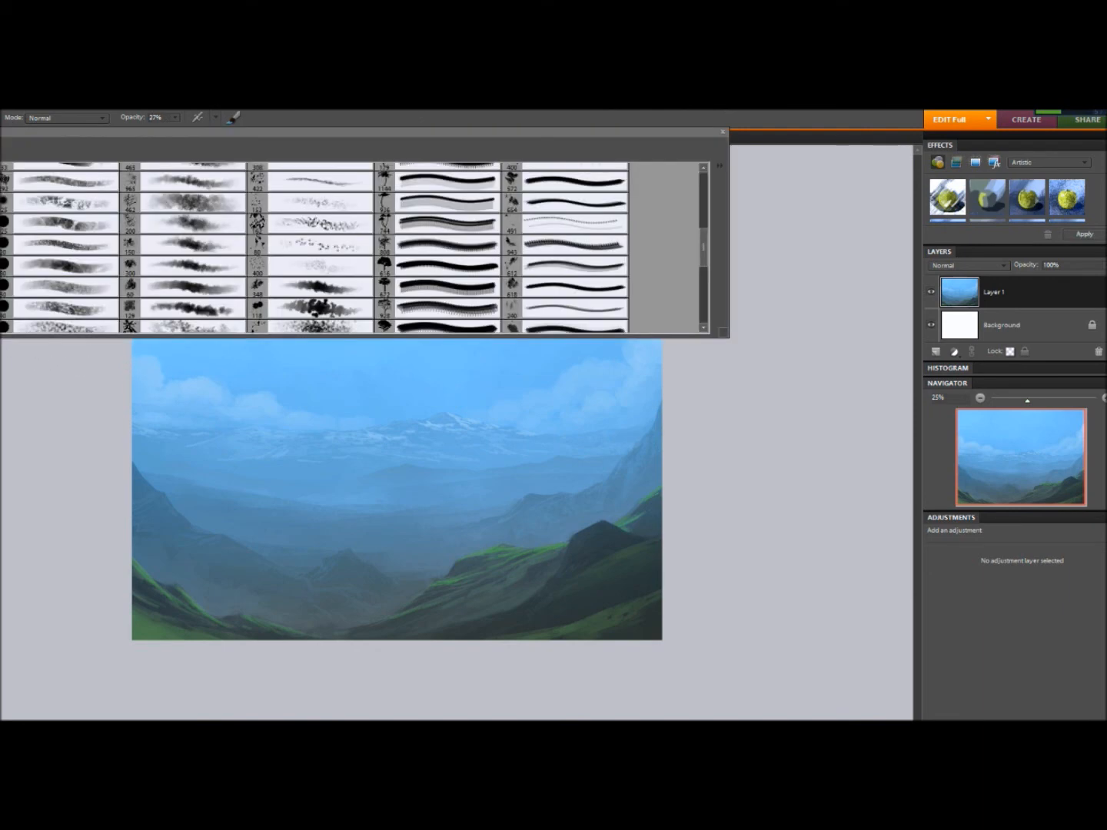
drag(704, 240, 702, 177)
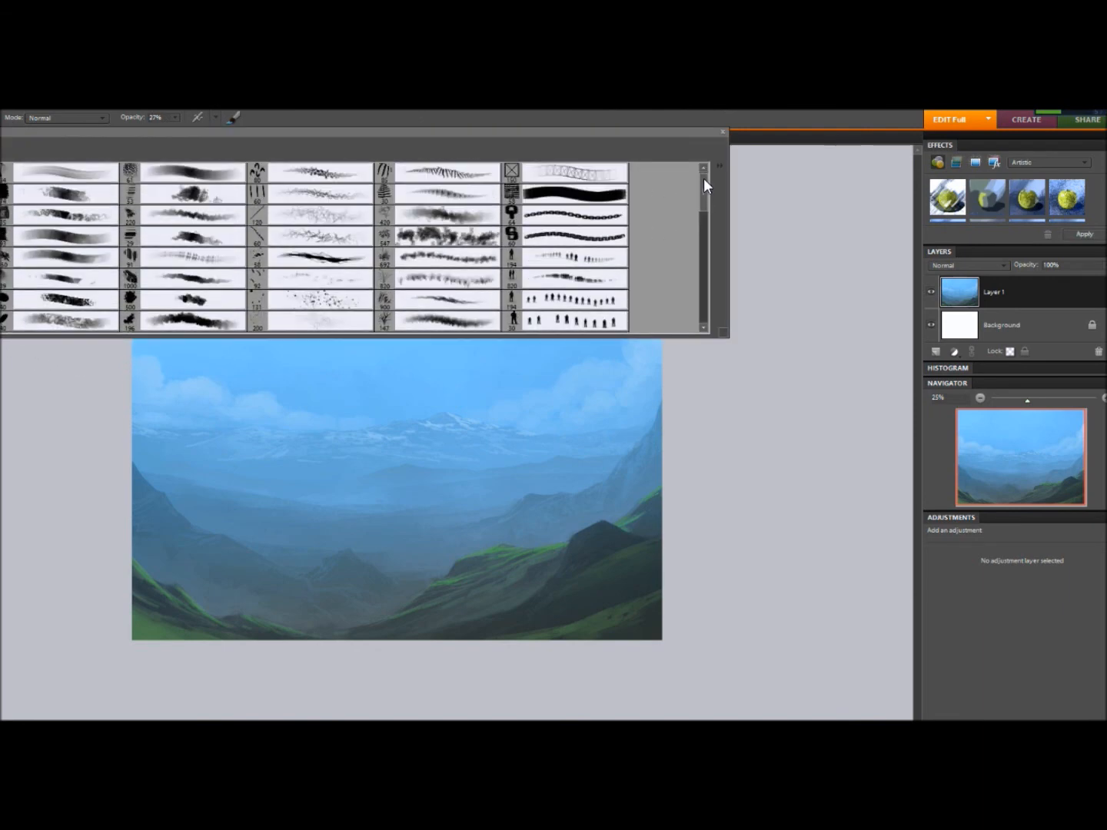
click(48, 234)
click(1, 118)
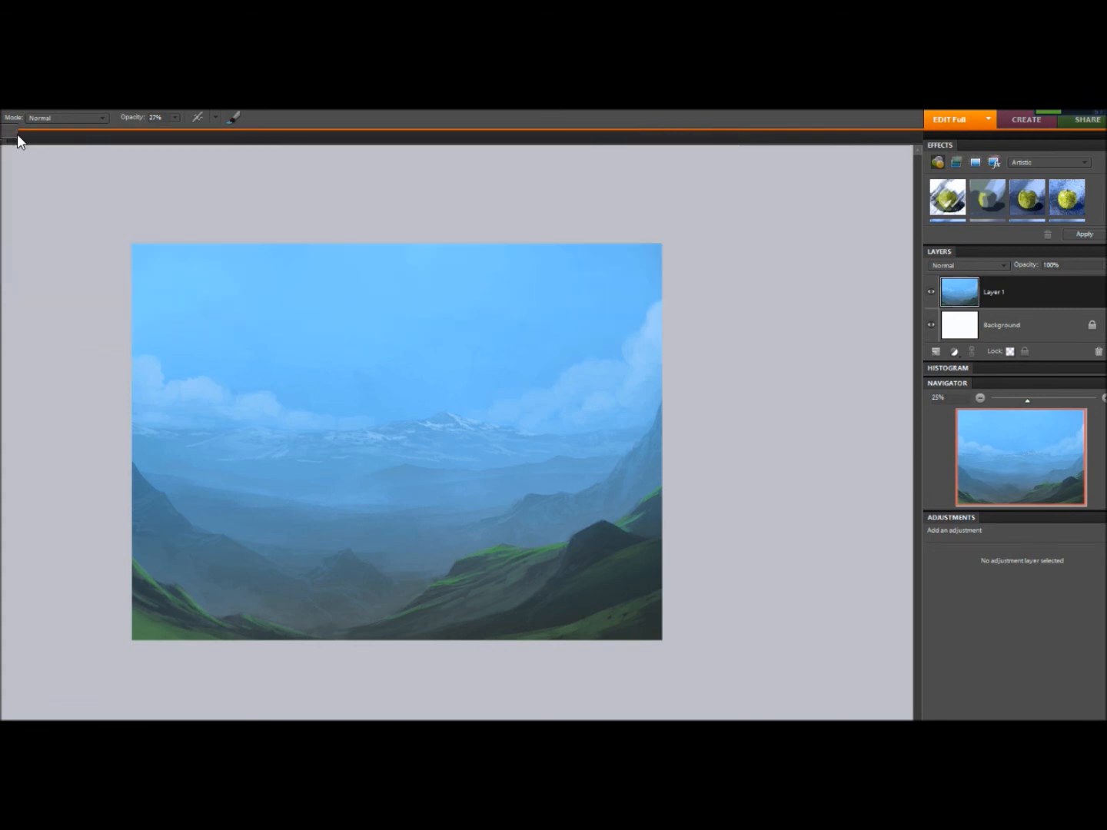
click(172, 118)
drag(173, 130, 241, 135)
click(1, 123)
click(2, 118)
- Paint grass over the middle-right hill, the right peak and the slope beside it, using colours sampled from the painting
alt+click(260, 515)
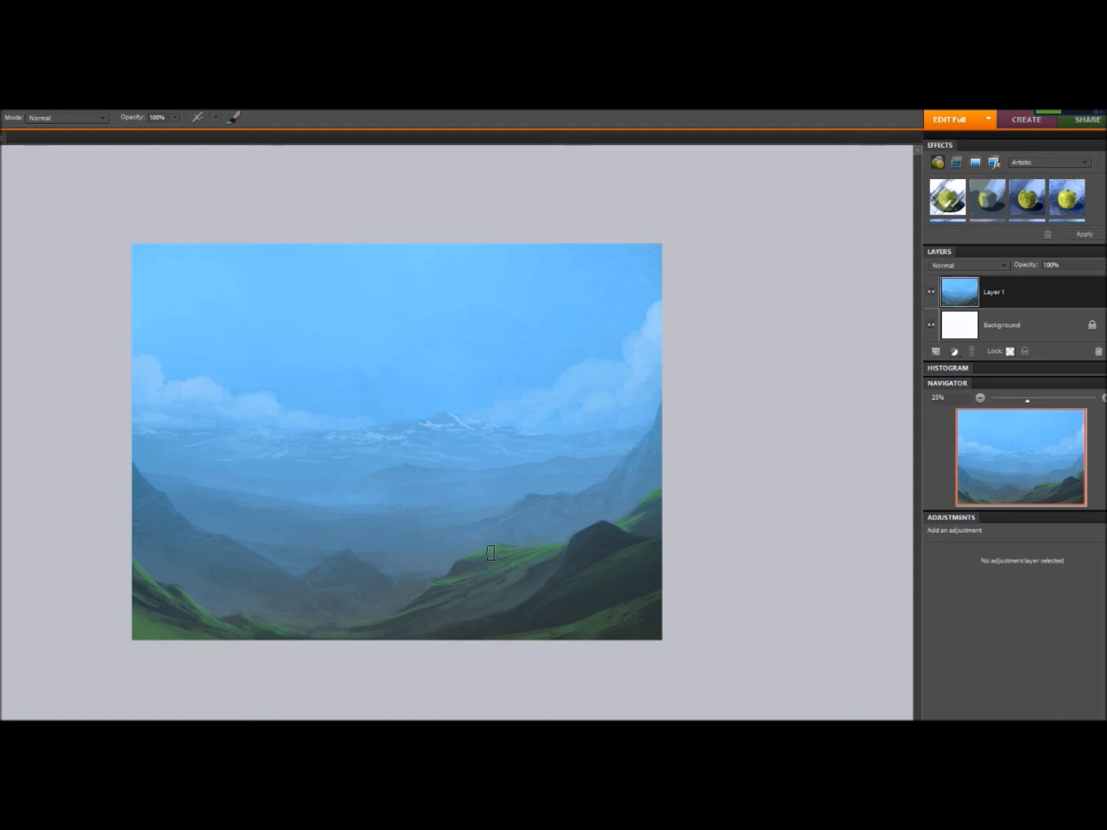
drag(507, 578, 567, 545)
drag(615, 533, 638, 539)
drag(650, 522, 652, 539)
alt+click(613, 548)
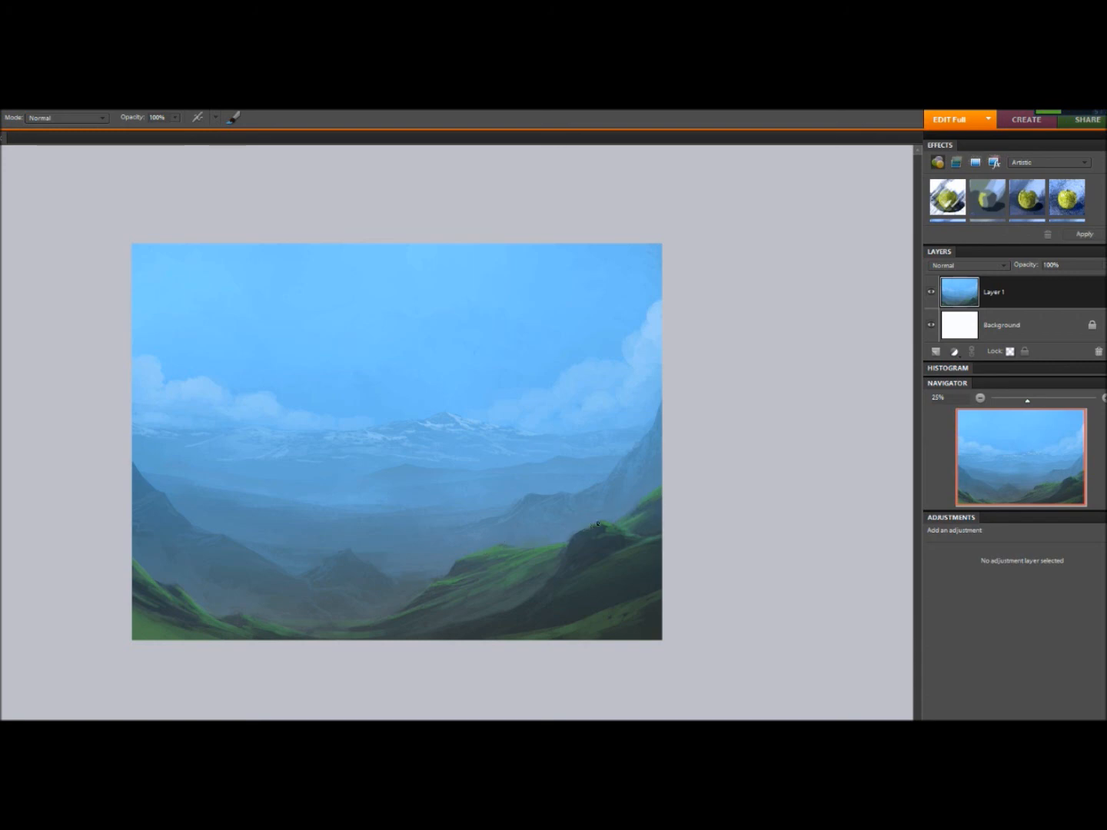
- Add a new layer and paint a small dark standing figure on top of the right peak
click(935, 352)
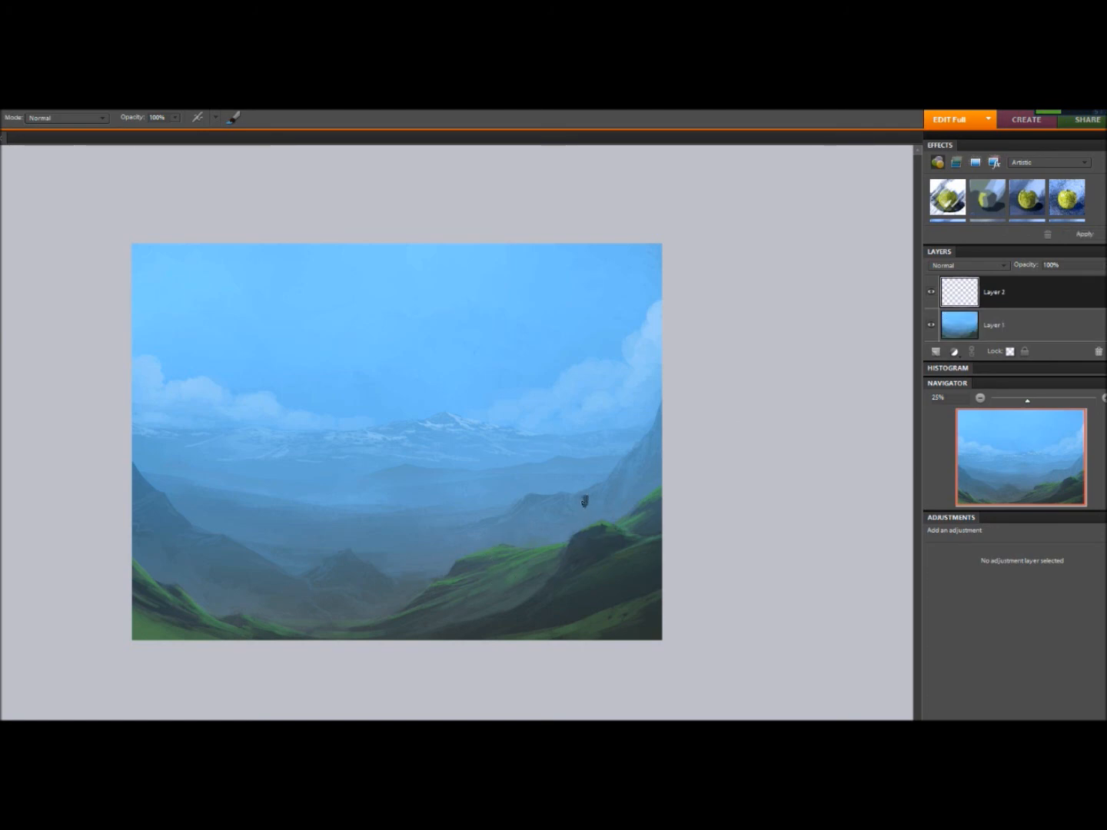
drag(585, 502, 587, 518)
mouse_move(582, 499)
mouse_down()
mouse_move(583, 509)
mouse_move(581, 490)
mouse_up()
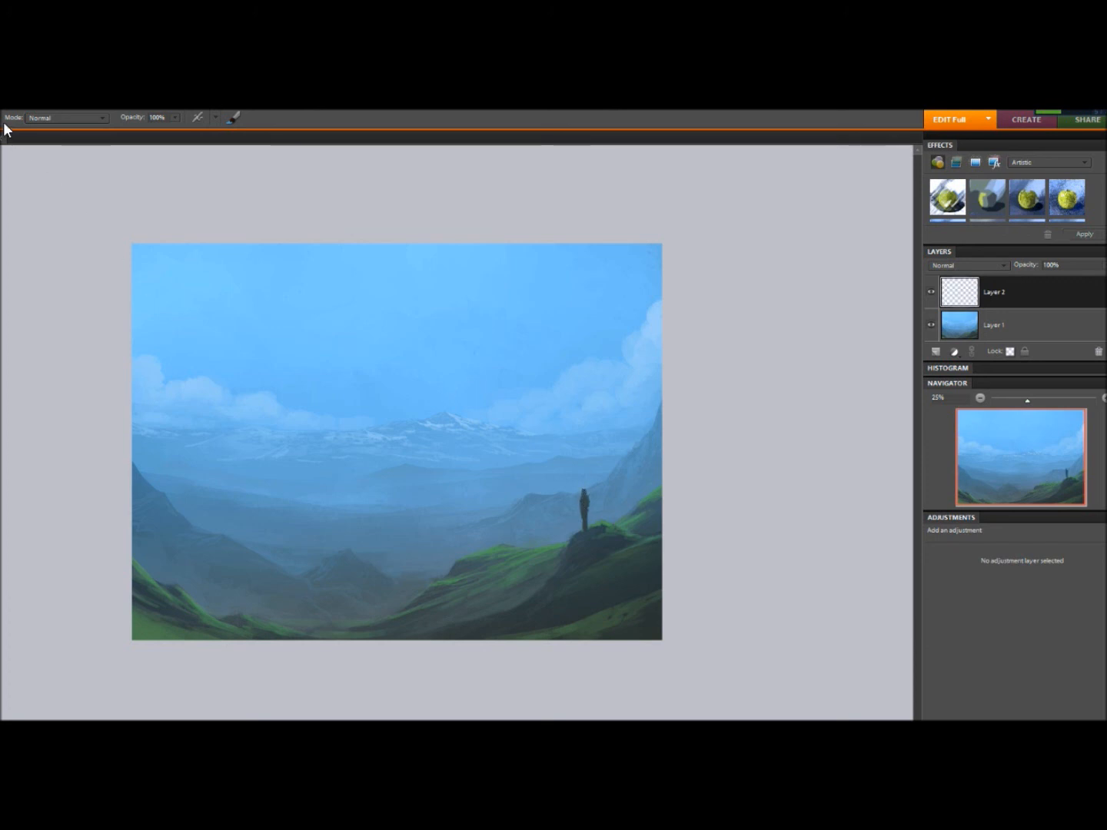
- Refine the figure's torso, arm and legs by alternating between the Eraser and the brush
key(e)
click(1, 118)
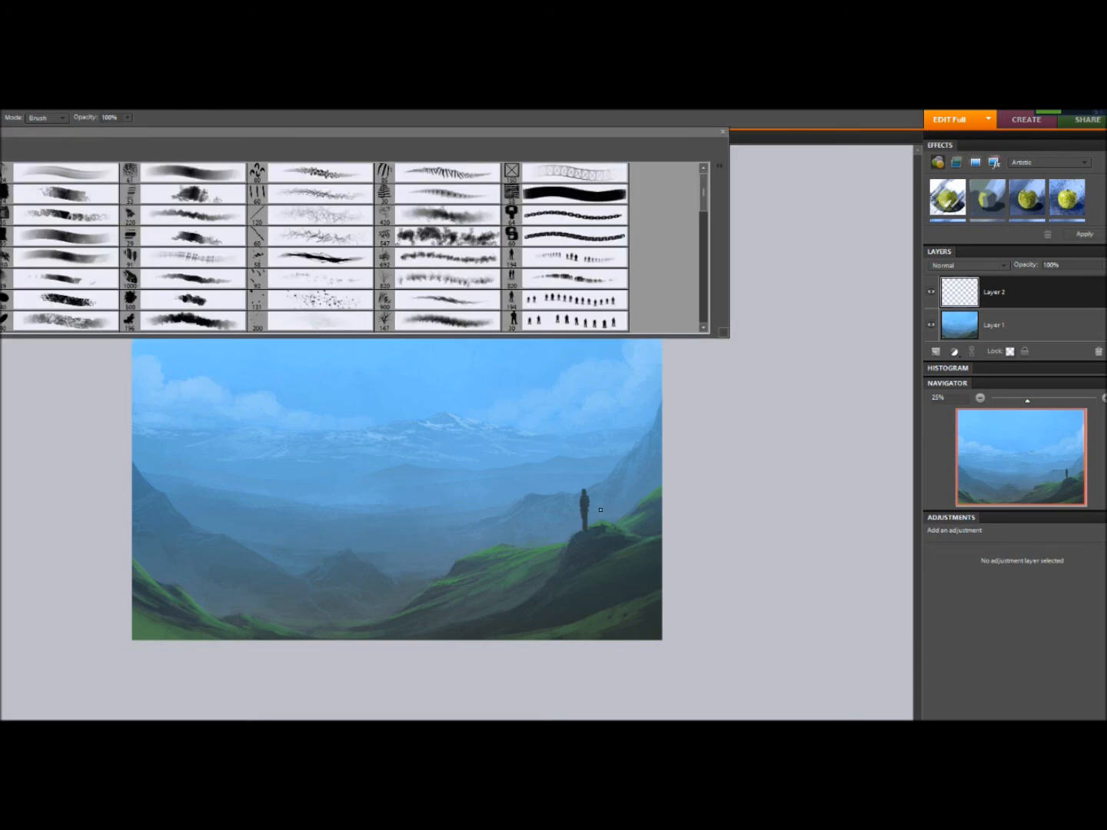
click(580, 502)
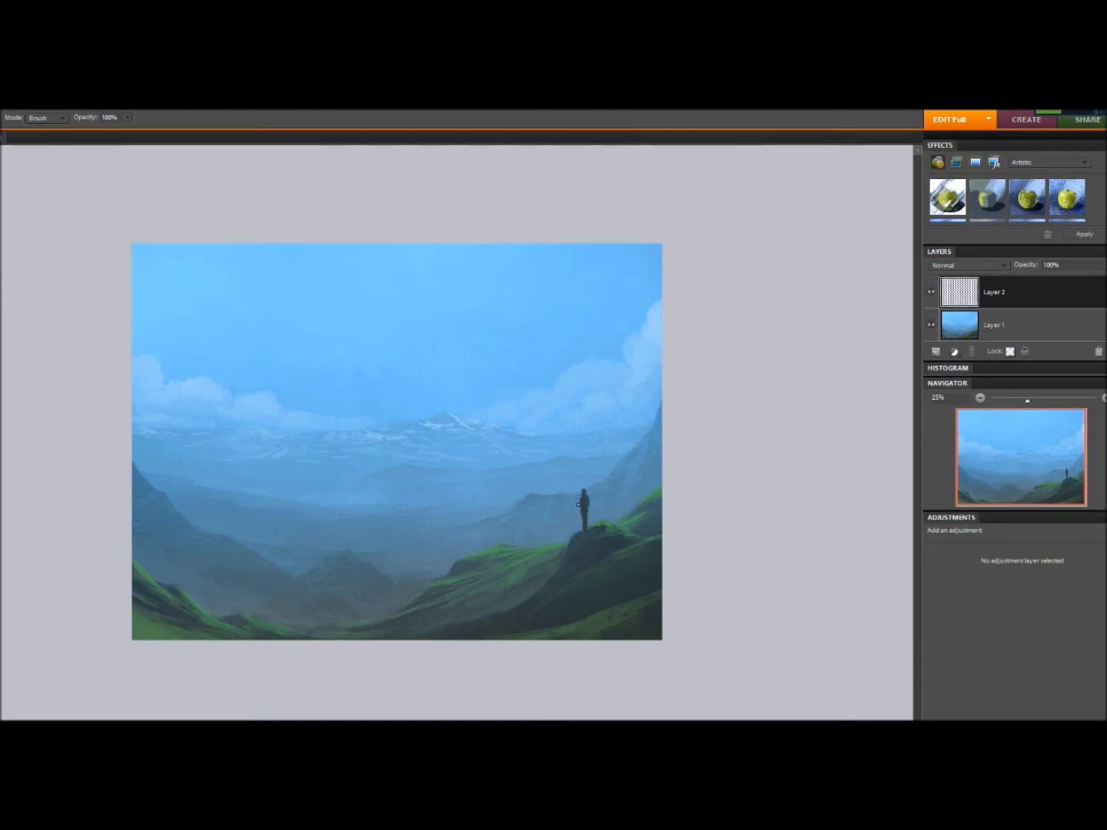
key(b)
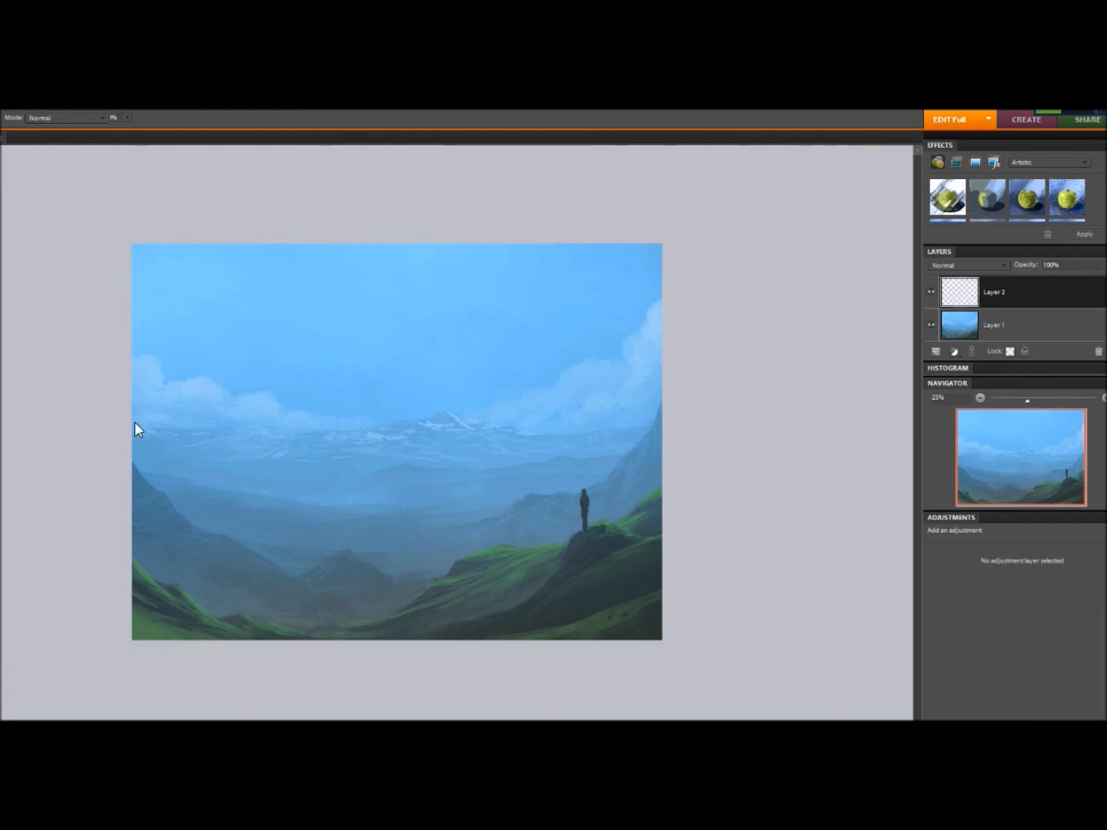
key(ctrl+=)
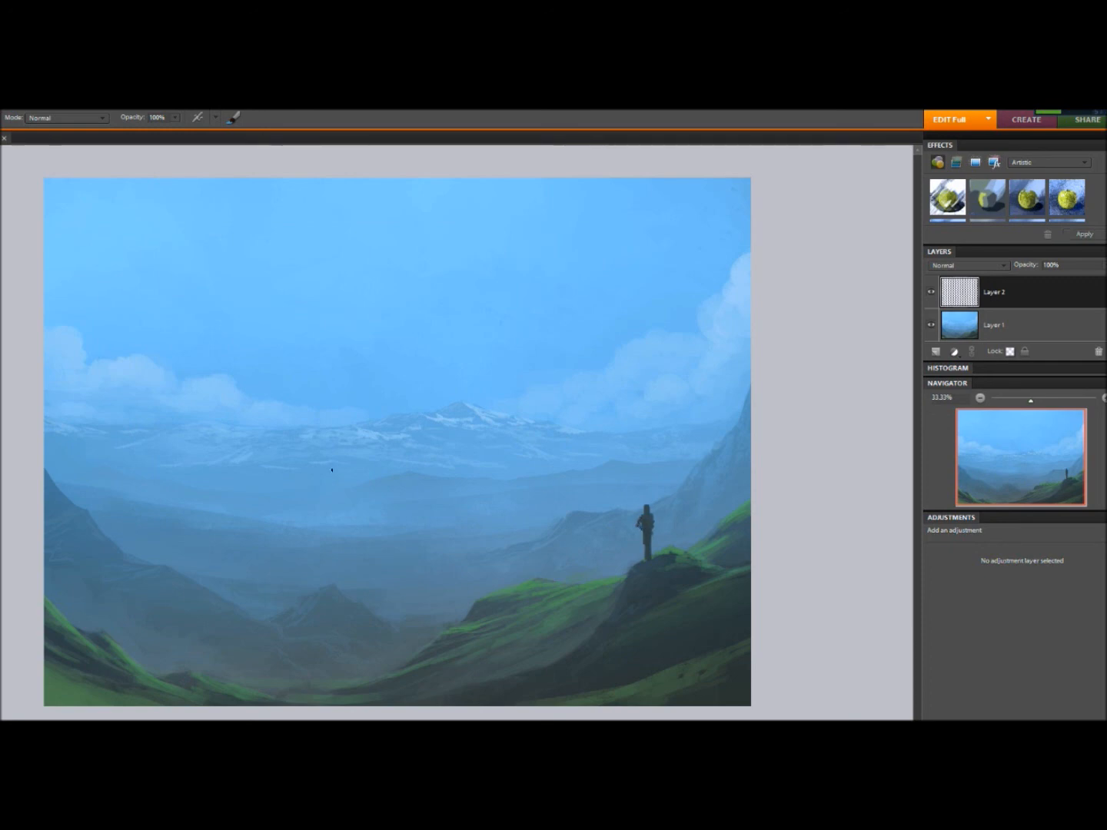
key(e)
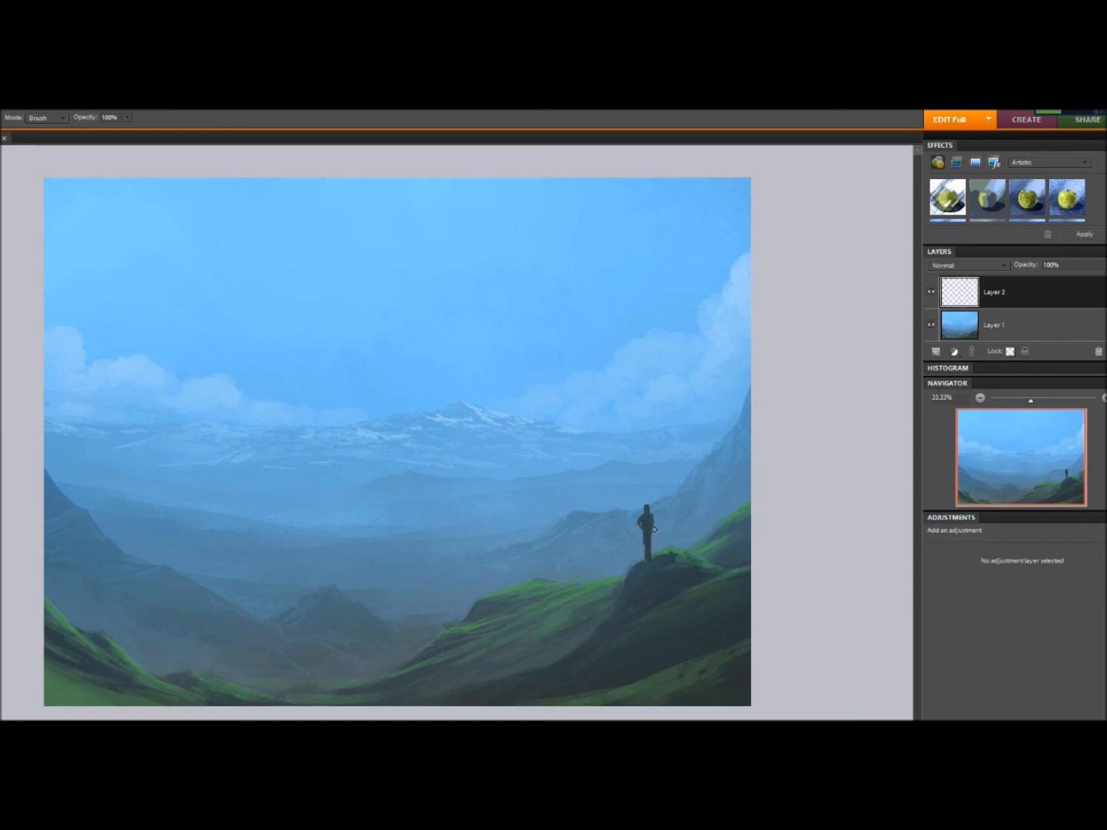
drag(649, 543, 648, 564)
key(b)
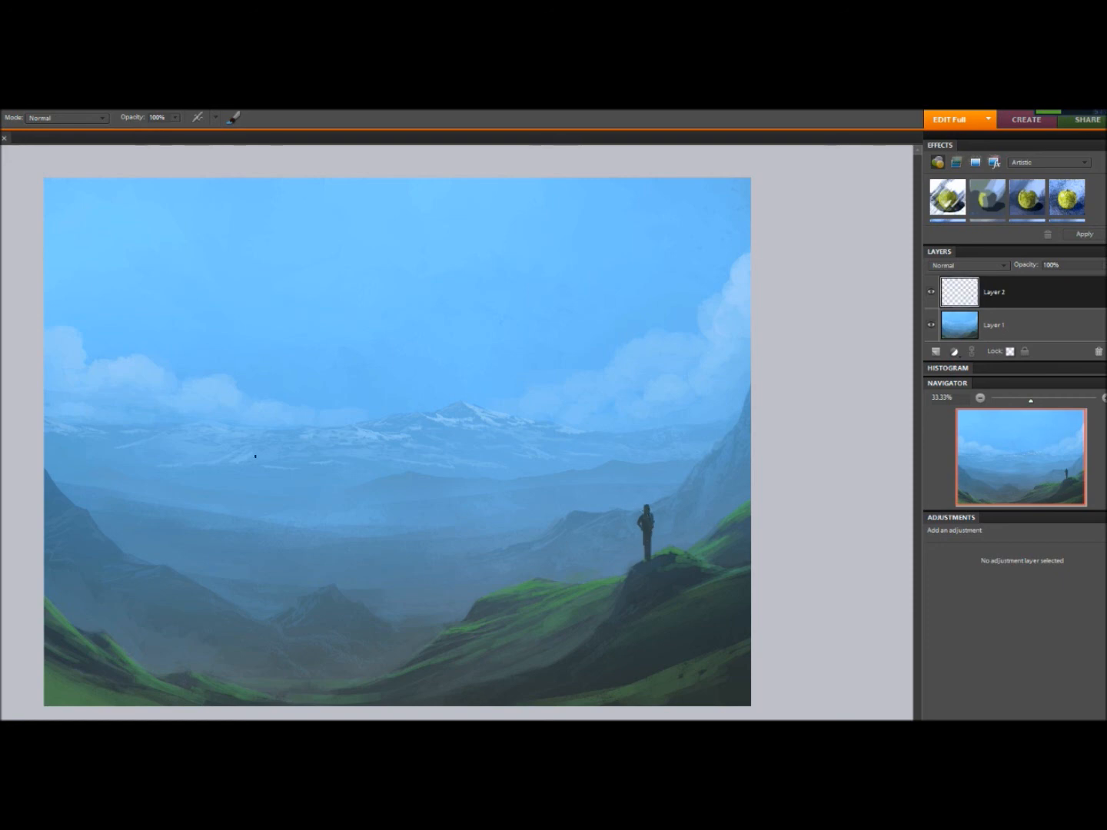
- Erase around both sides and the top of the figure's head to slim its outline
key(e)
drag(642, 508, 644, 505)
click(645, 503)
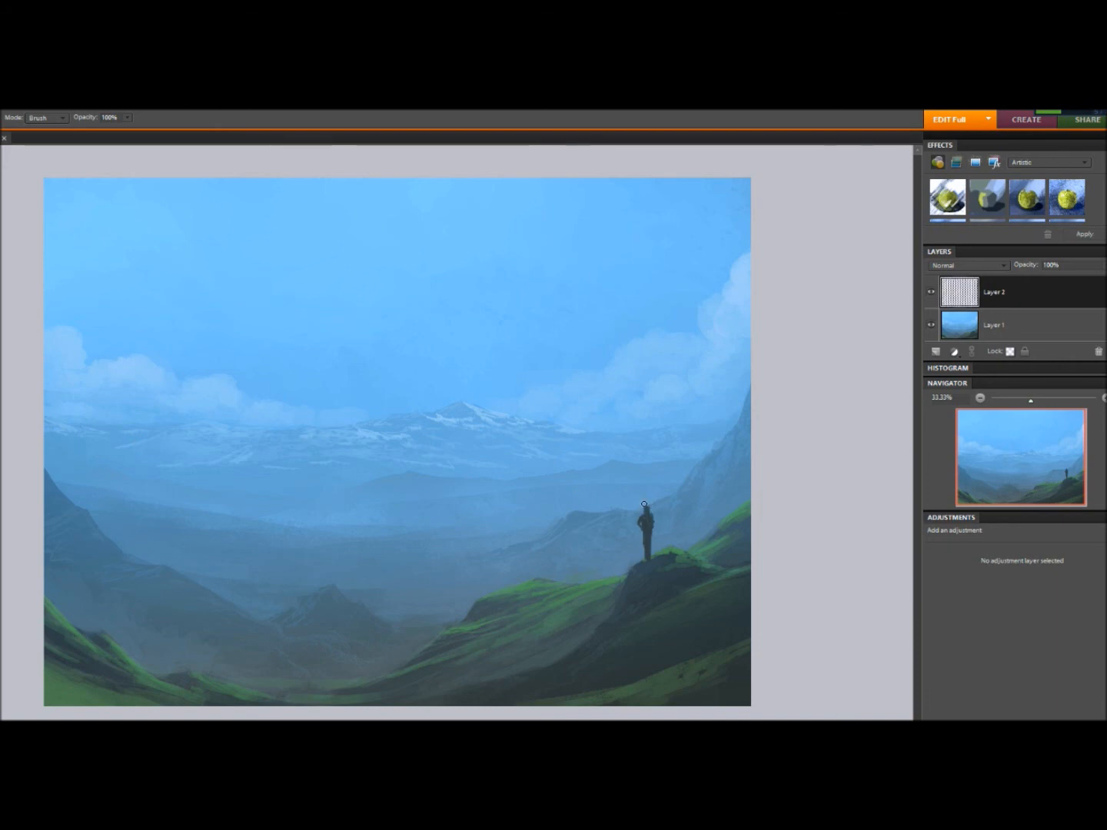
drag(651, 504, 652, 510)
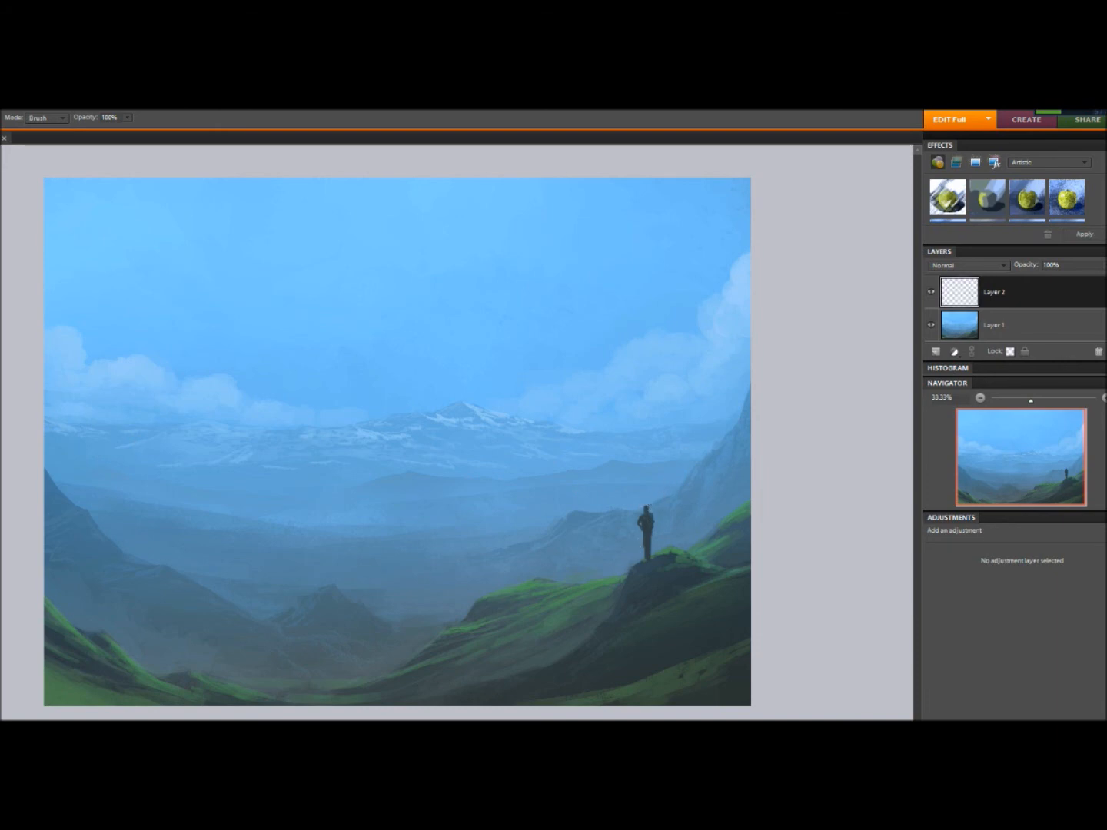
- Paint grass strokes on the peak around the figure's feet
key(b)
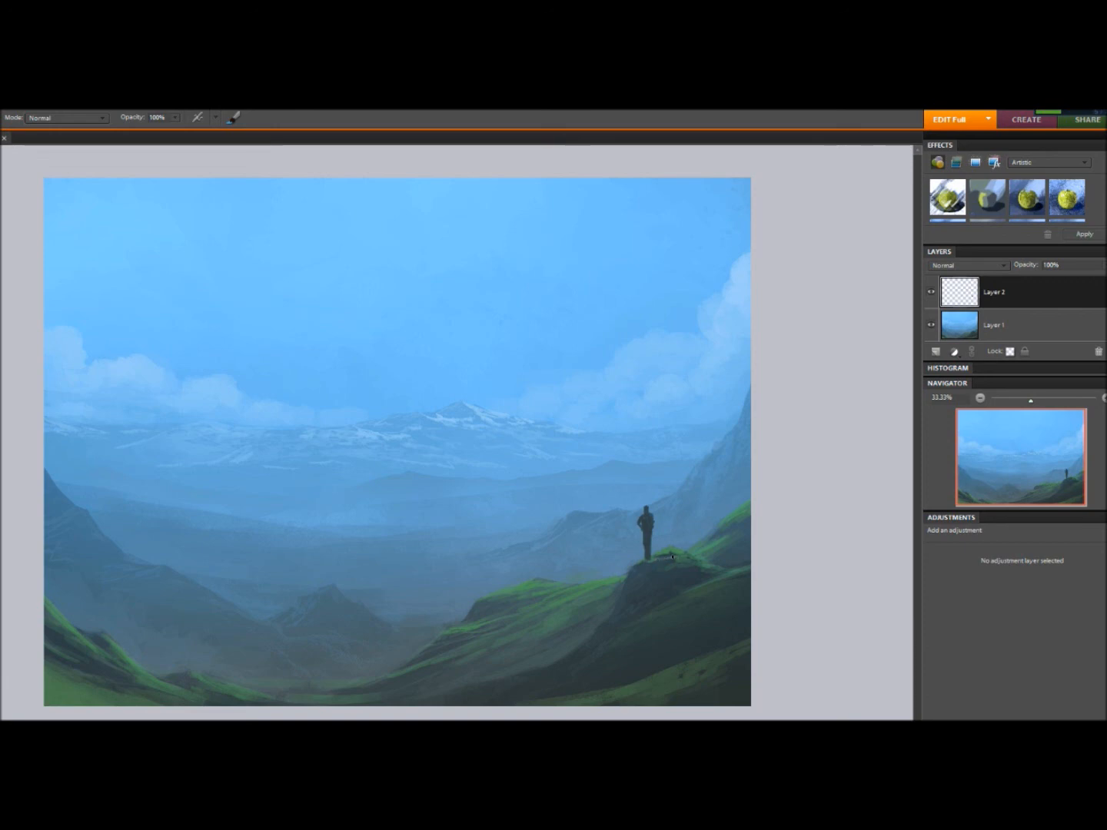
drag(647, 564, 697, 570)
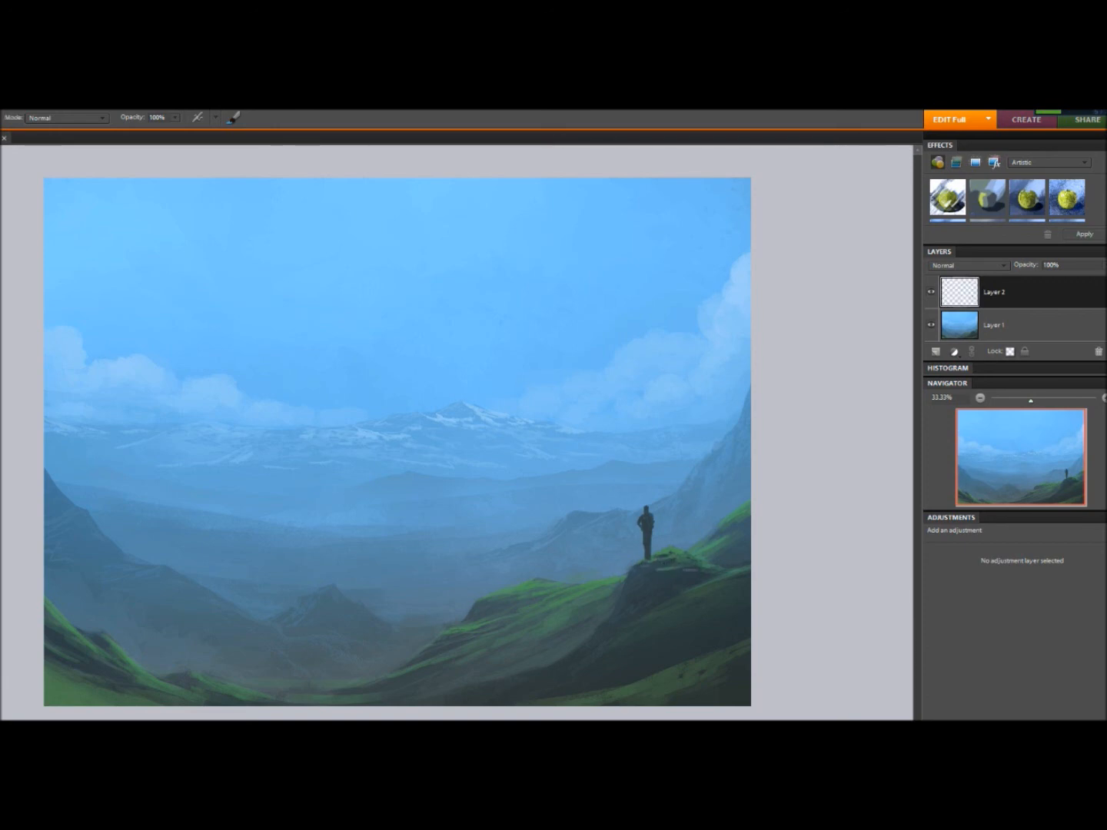